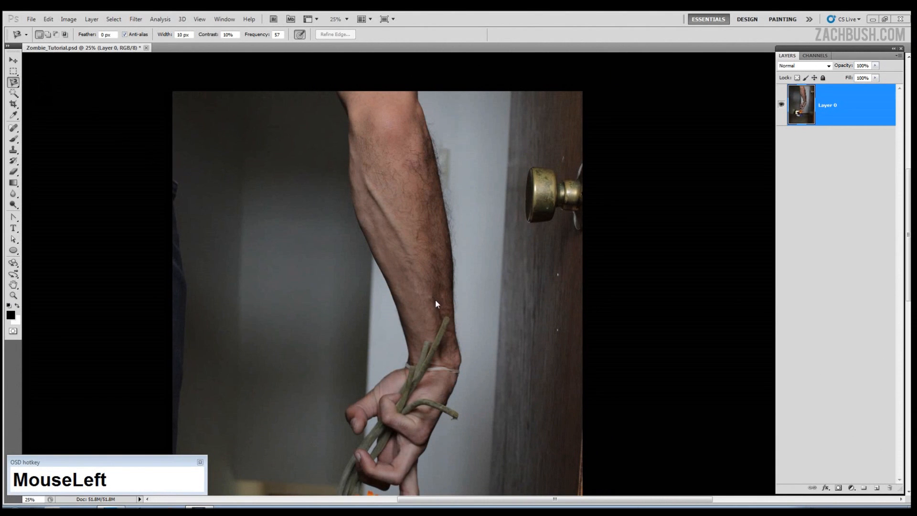
Trace the outer edge of the arm and hand from the elbow to the lowest fingertip with the Magnetic Lasso
left_click(423, 290)
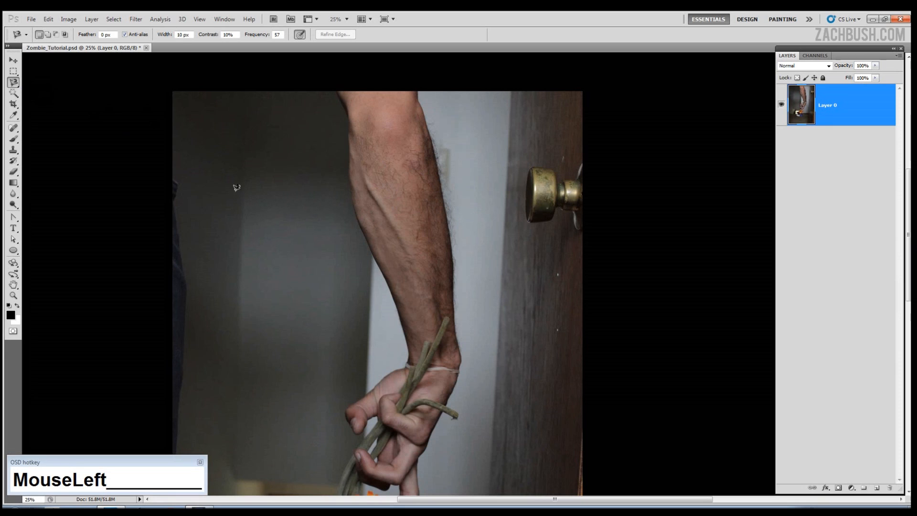
left_click_drag(13, 82, 41, 102)
left_click(419, 91)
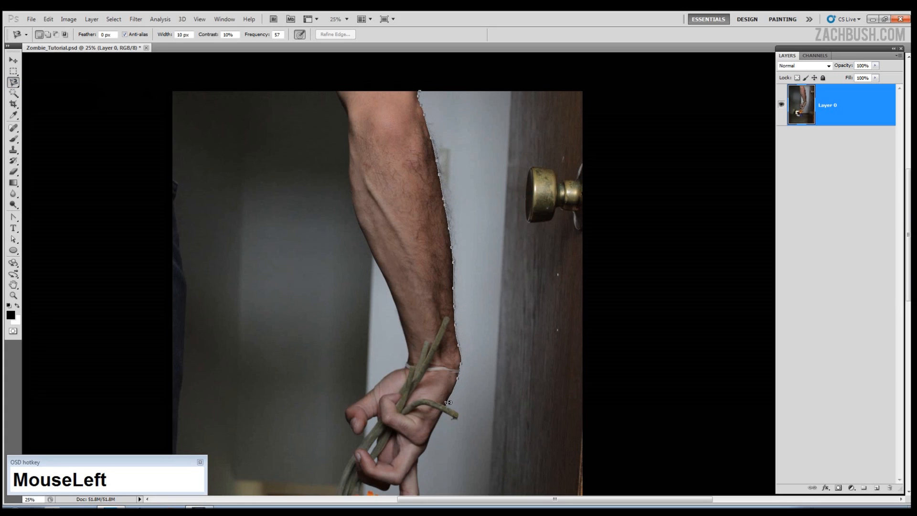
left_click_drag(426, 447, 456, 265)
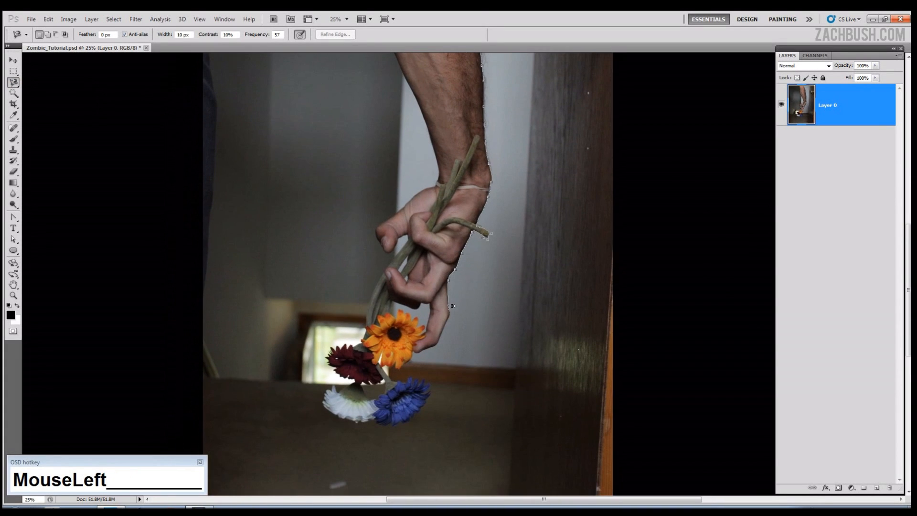
left_click(414, 351)
key("ctrl+plus")
key("ctrl+plus")
key("ctrl+plus")
key("ctrl+plus")
left_click(421, 351)
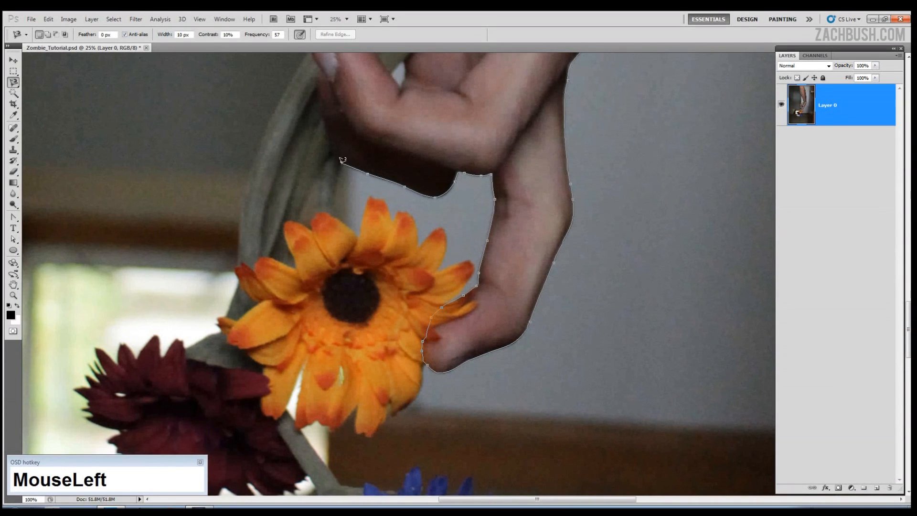
Continue the Magnetic Lasso outline around the curled fingers, along the flower stems and around the thumb
left_click_drag(340, 160, 398, 304)
left_click(381, 171)
left_click_drag(467, 60, 467, 172)
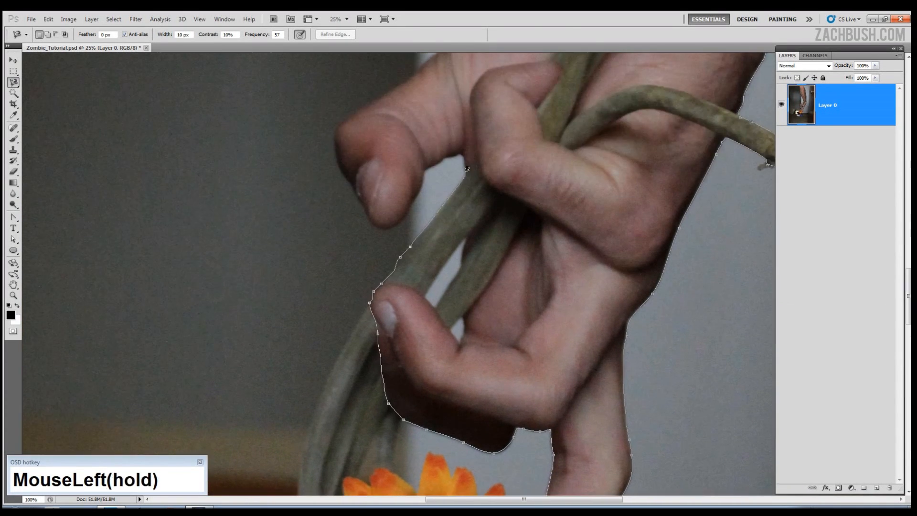
left_click(339, 130)
left_click_drag(371, 106, 370, 232)
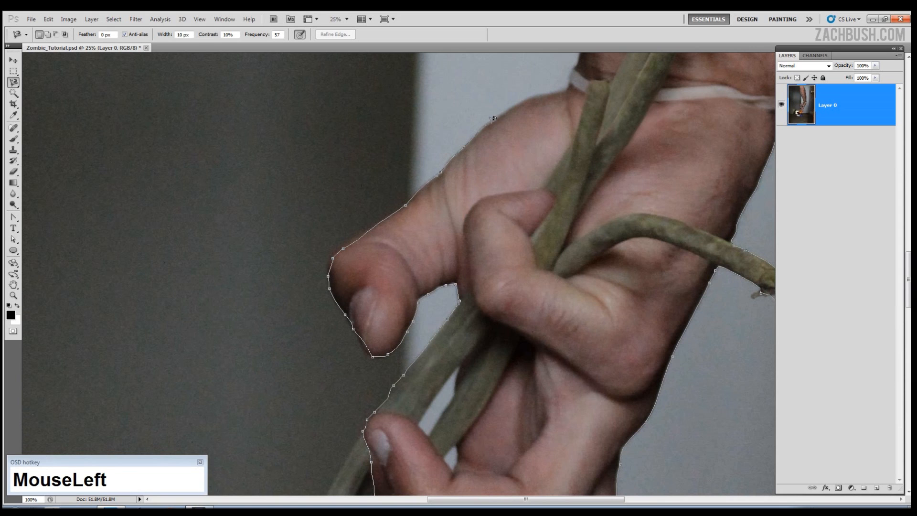
Trace the wrist and inner forearm back up to the elbow, close the selection and show it in Quick Mask mode
mouse_move(569, 84)
left_mouse_down()
mouse_move(517, 235)
mouse_move(524, 242)
left_mouse_up()
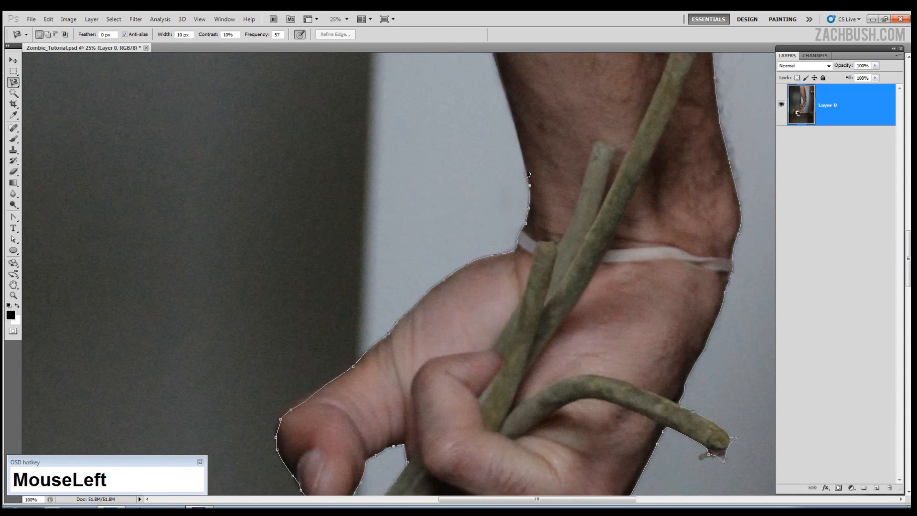
left_click_drag(500, 90, 520, 317)
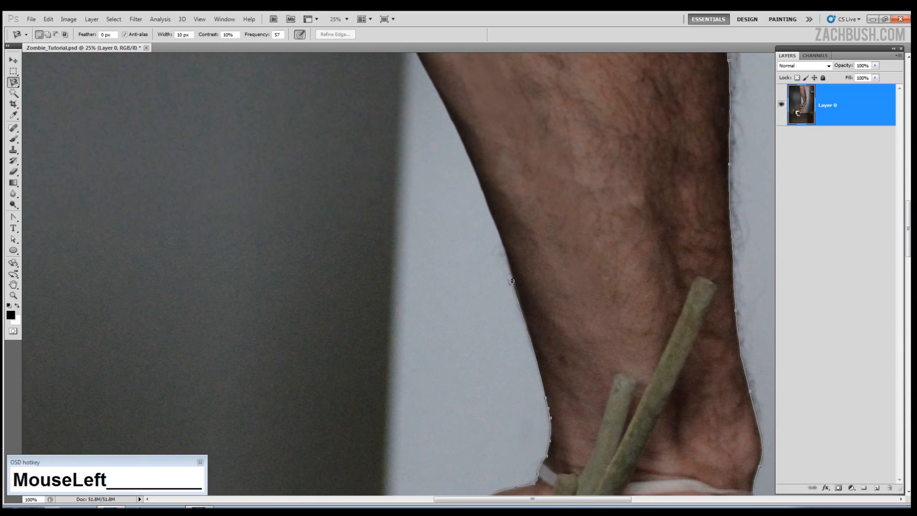
mouse_move(434, 83)
left_mouse_down()
mouse_move(466, 291)
mouse_move(460, 317)
left_mouse_up()
key("ctrl+minus")
key("ctrl+minus")
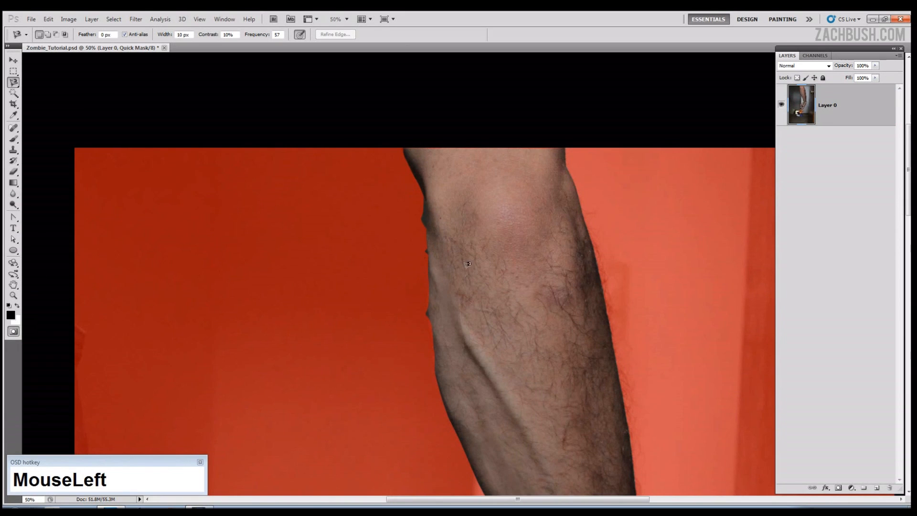
Choose the Brush tool with the hard round 30 px brush for correcting the mask at the elbow
left_click_drag(459, 289, 412, 219)
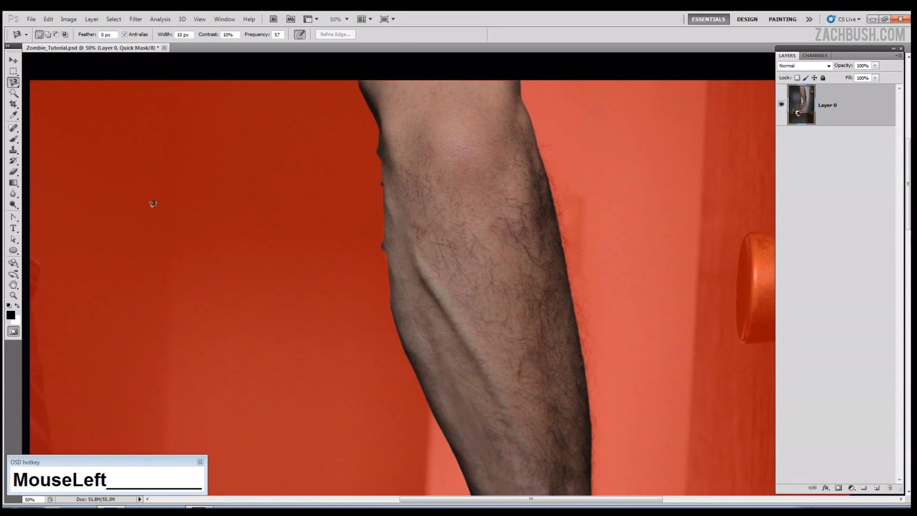
right_click(459, 180)
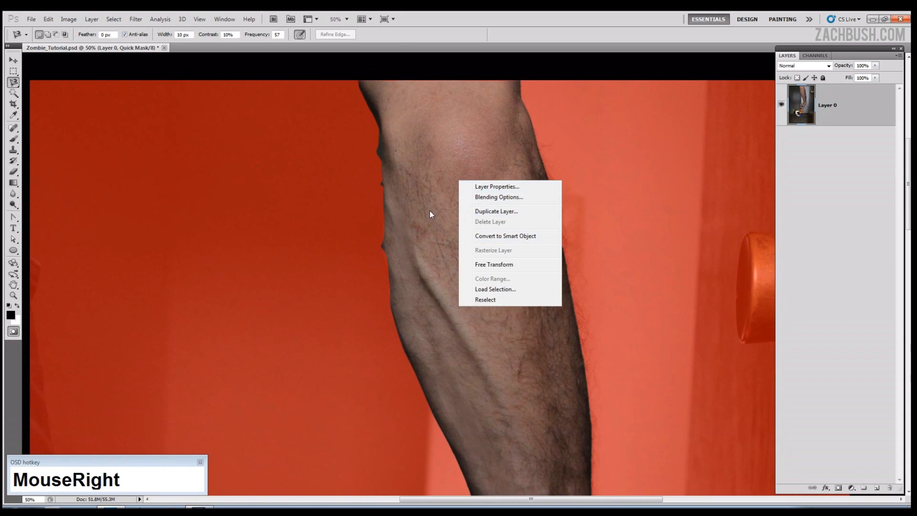
left_click(485, 18)
left_click(13, 138)
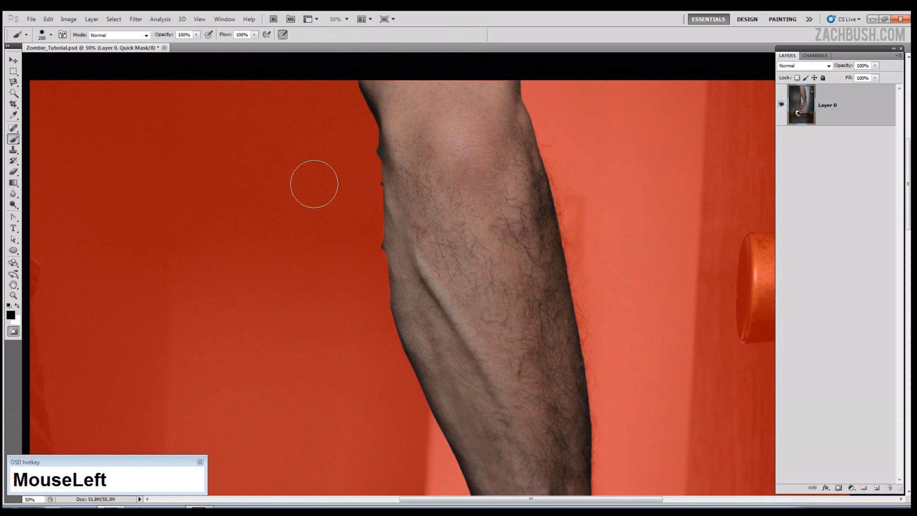
right_click(395, 182)
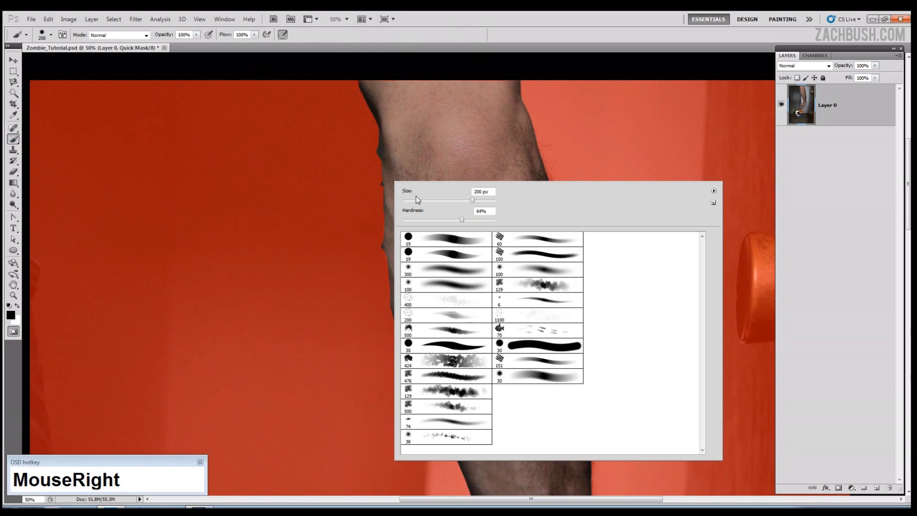
double_click(536, 341)
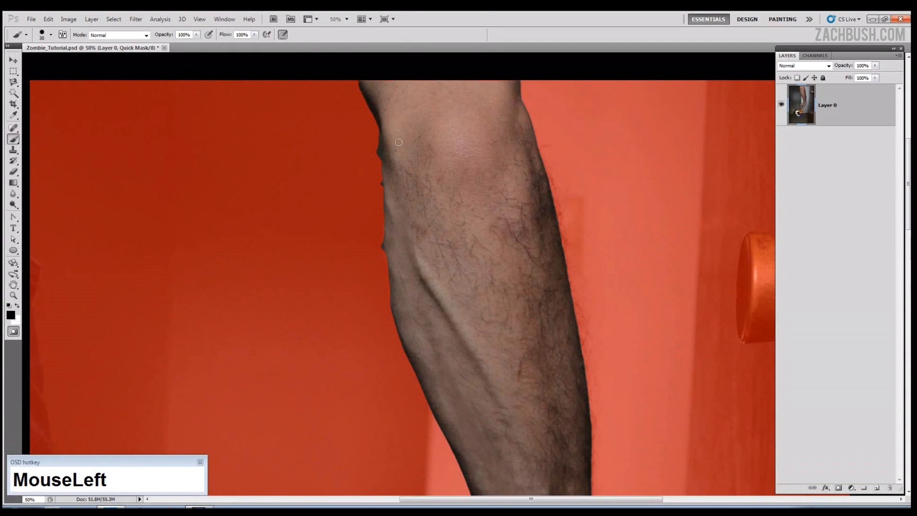
key("ctrl+plus")
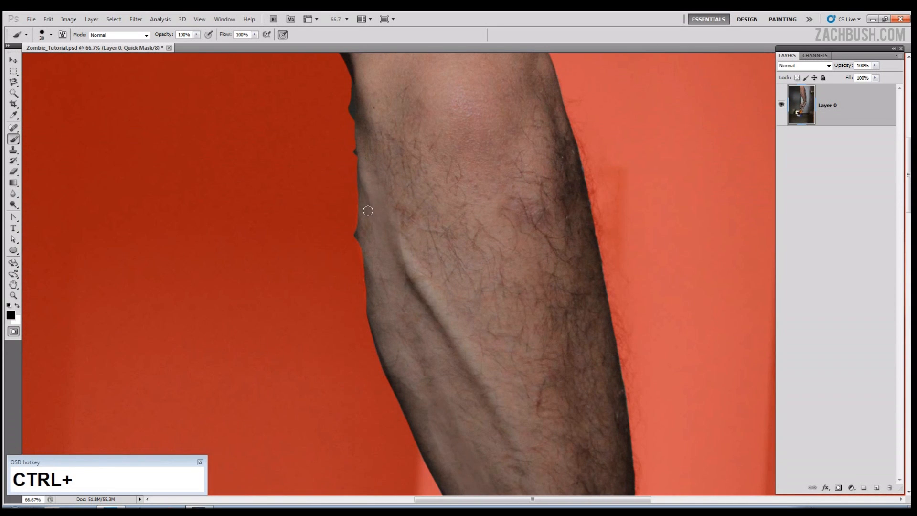
left_click_drag(368, 211, 365, 191)
key("ctrl+z")
key("x")
left_click_drag(362, 189, 360, 219)
key("ctrl+z")
Invert the quick mask so it covers the arm, and smooth its uneven edge along the elbow and inner forearm by painting black and white
key("q")
key("q")
mouse_move(364, 268)
left_mouse_down()
mouse_move(366, 243)
mouse_move(373, 309)
left_mouse_up()
key("ctrl+z")
key("x")
left_click_drag(362, 220, 370, 299)
key("x")
left_click_drag(349, 230, 349, 224)
left_click_drag(345, 124, 356, 254)
left_click_drag(341, 145, 347, 155)
key("x")
mouse_move(347, 155)
left_mouse_down()
mouse_move(336, 139)
mouse_move(546, 149)
left_mouse_up()
key("x")
left_click_drag(356, 228, 361, 288)
key("x")
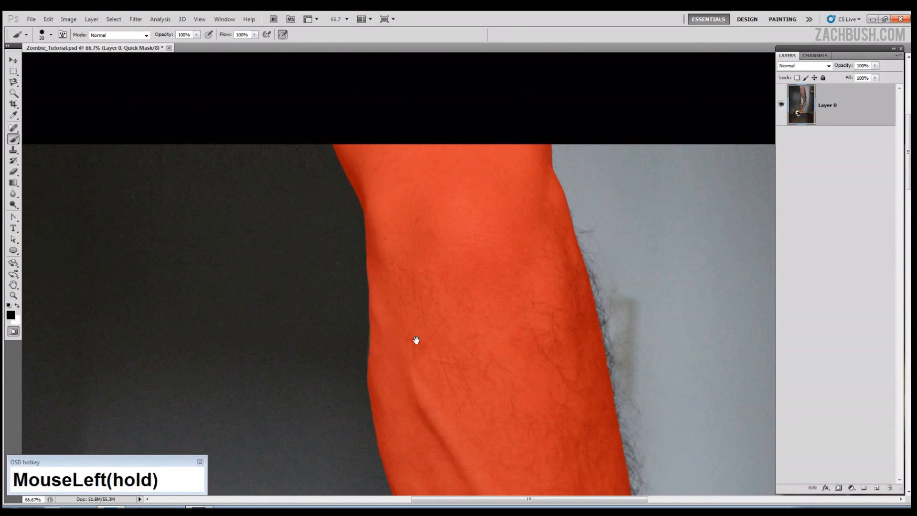
Touch up the quick mask around the thumb, index finger and cut stem end, reducing the brush to 10 px
left_click_drag(416, 340, 393, 147)
mouse_move(275, 293)
left_mouse_down()
mouse_move(301, 349)
mouse_move(305, 336)
mouse_move(275, 291)
mouse_move(304, 269)
mouse_move(277, 285)
left_mouse_up()
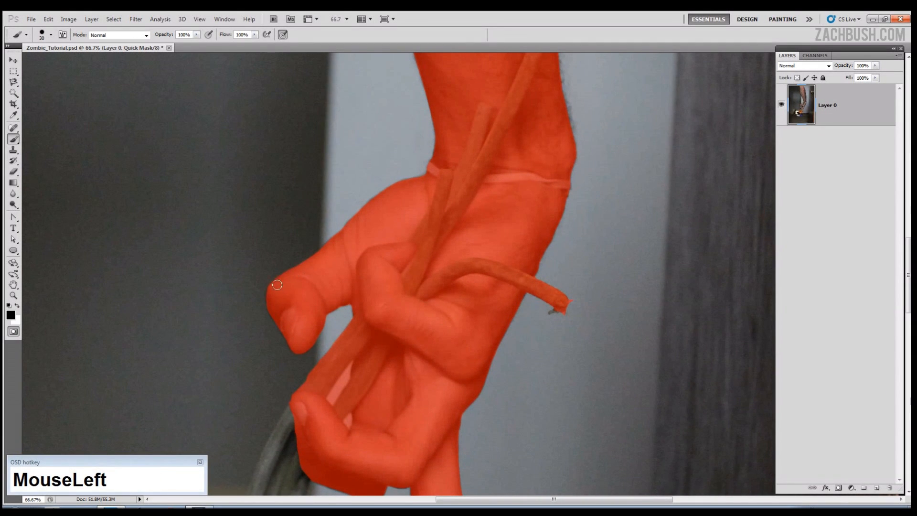
left_click_drag(354, 308, 356, 305)
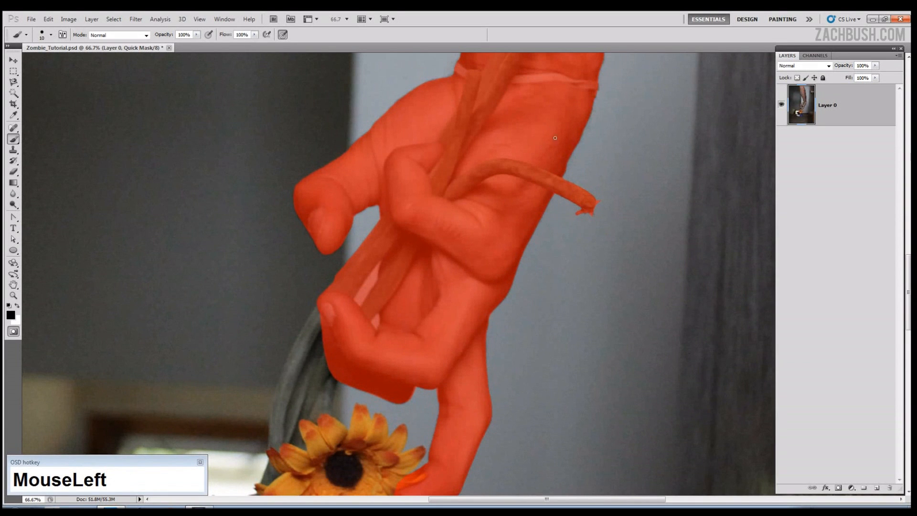
Paint the quick mask away from the two small background gaps between the stems and fingers, using a small hard brush
key("ctrl+0")
key("ctrl+plus")
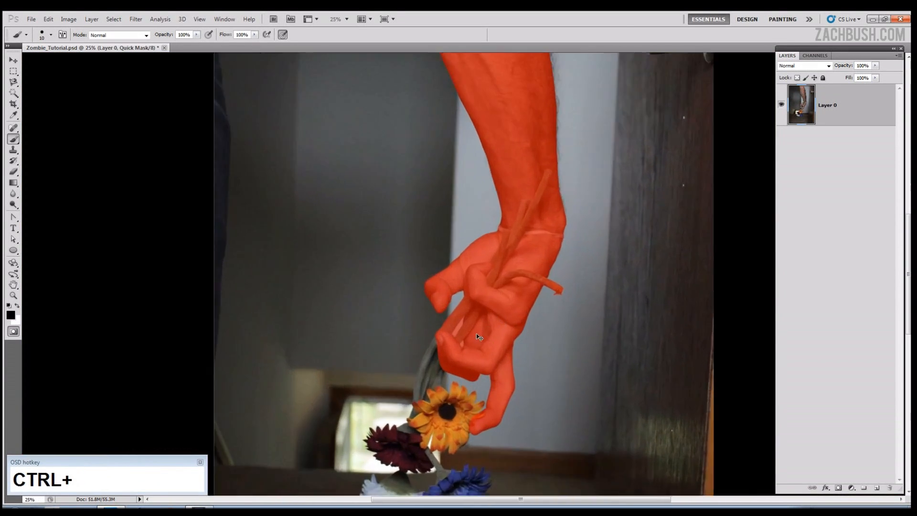
key("ctrl+plus")
left_click_drag(459, 378, 413, 282)
key("ctrl+plus")
key("ctrl+plus")
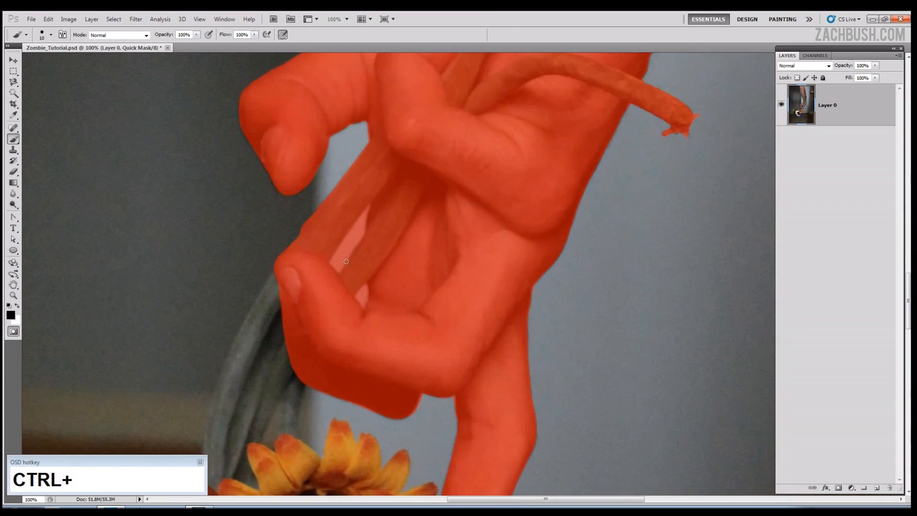
key("x")
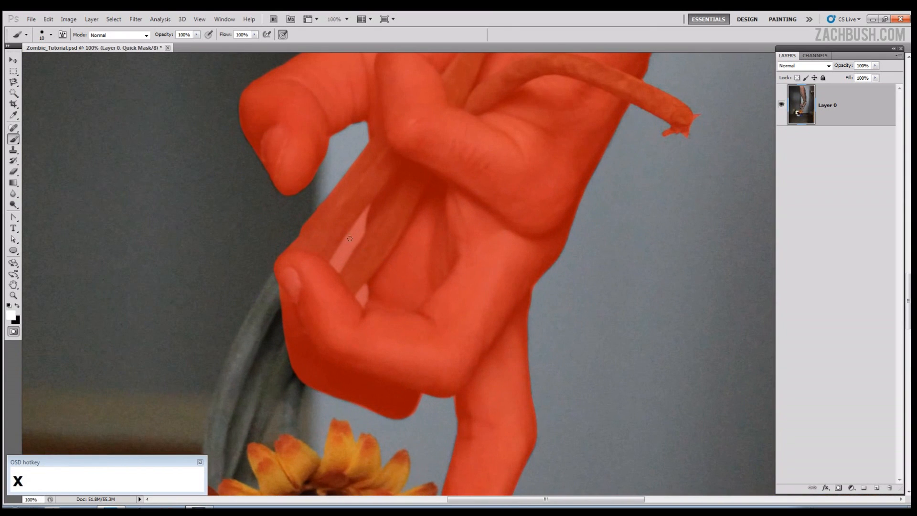
mouse_move(341, 257)
left_mouse_down()
mouse_move(364, 226)
mouse_move(355, 253)
mouse_move(363, 239)
mouse_move(333, 249)
mouse_move(362, 223)
mouse_move(357, 134)
mouse_move(367, 215)
left_mouse_up()
left_click(362, 230)
key("bracketright")
key("x")
left_click_drag(366, 288, 369, 302)
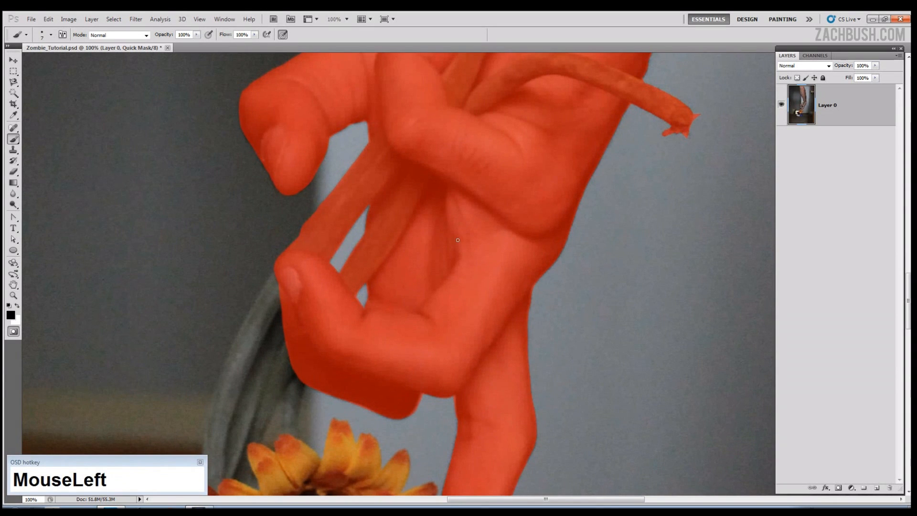
Exit Quick Mask mode and invert the selection so only the arm and hand are selected
key("ctrl+0")
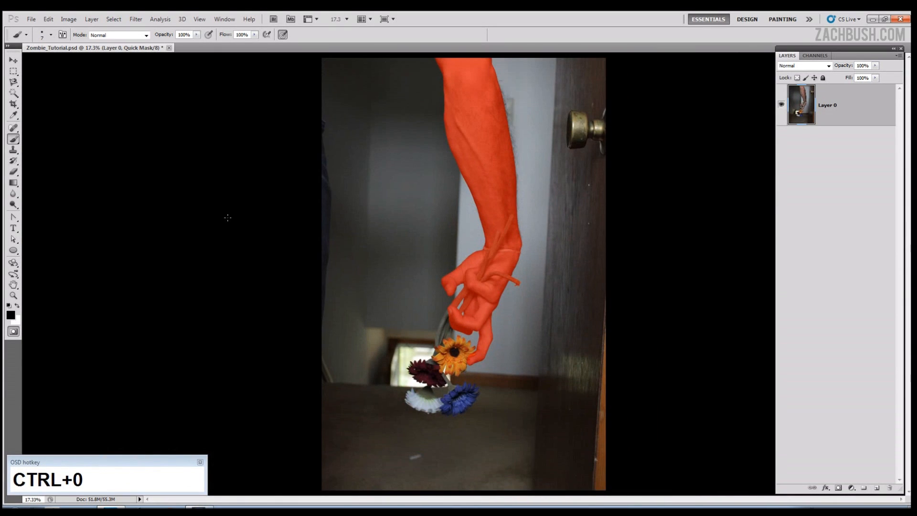
left_click(13, 331)
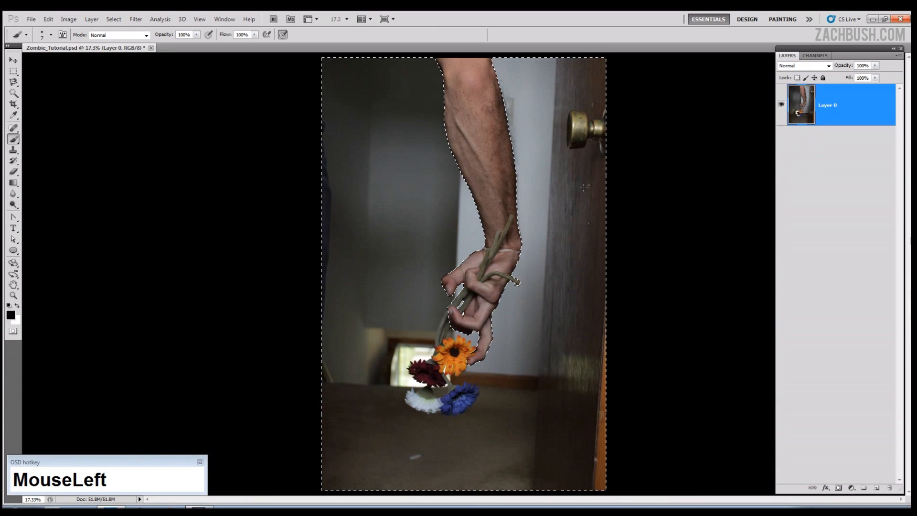
key("ctrl+shift+i")
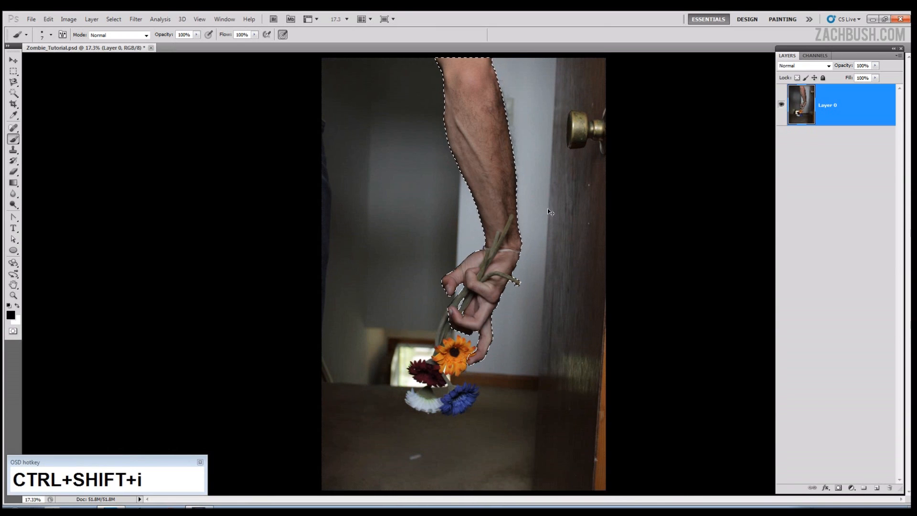
Duplicate Layer 0, add a layer mask to the copy from the arm selection, and hide the original Layer 0
left_click_drag(835, 108, 876, 488)
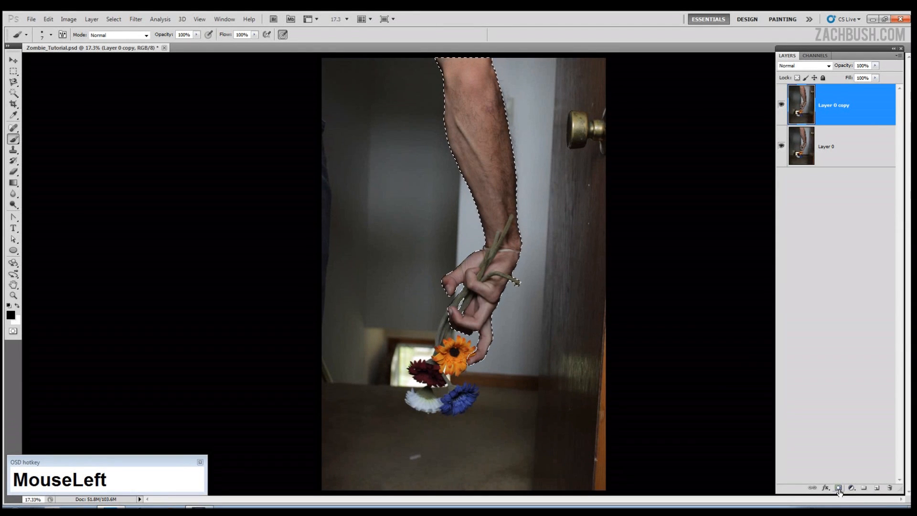
left_click(838, 488)
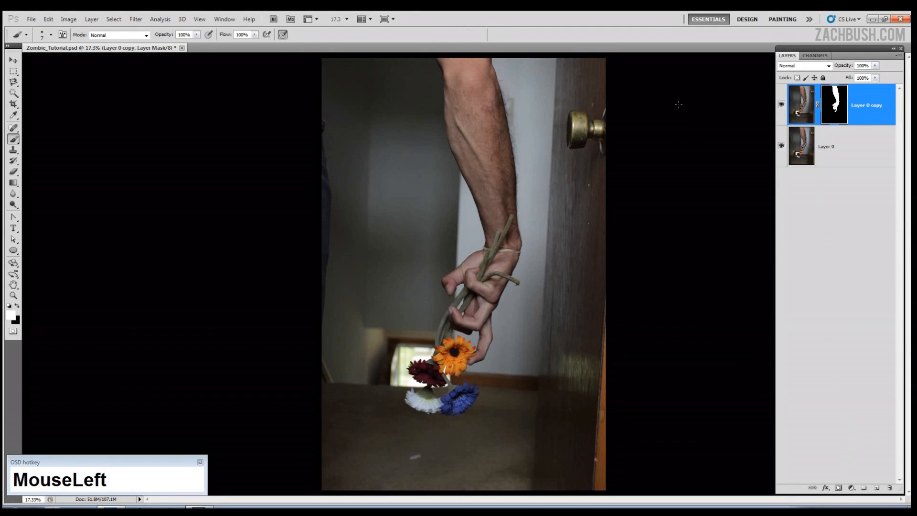
left_click(781, 146)
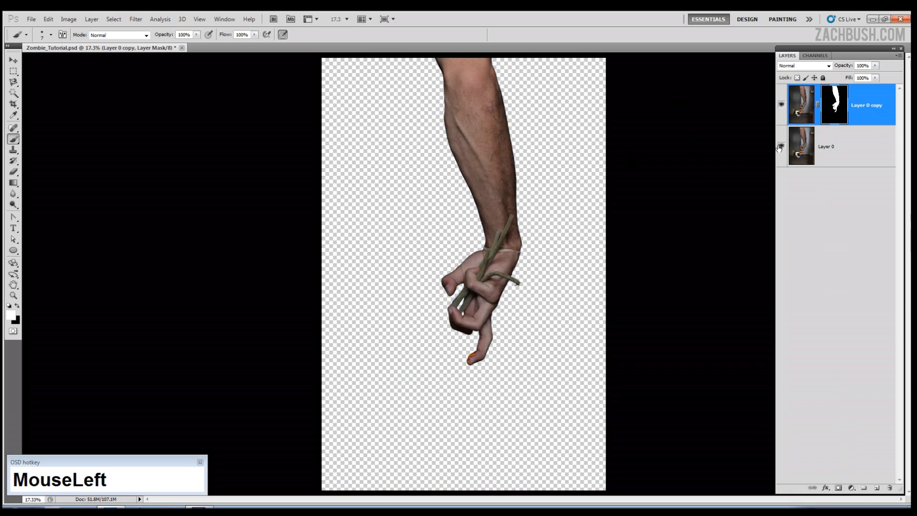
left_click(780, 147)
left_click(780, 146)
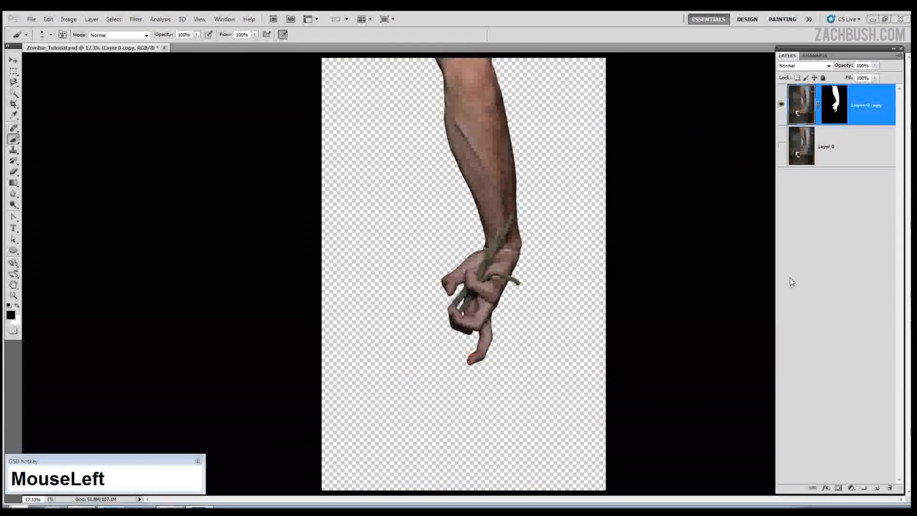
Open the banana photo IMG_3476 from the STOCK folder
left_click(48, 20)
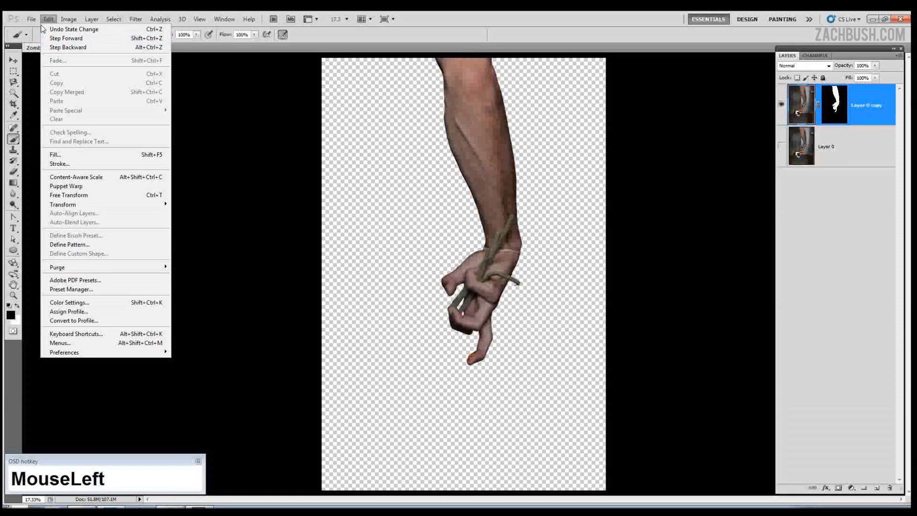
mouse_move(32, 19)
left_click(57, 38)
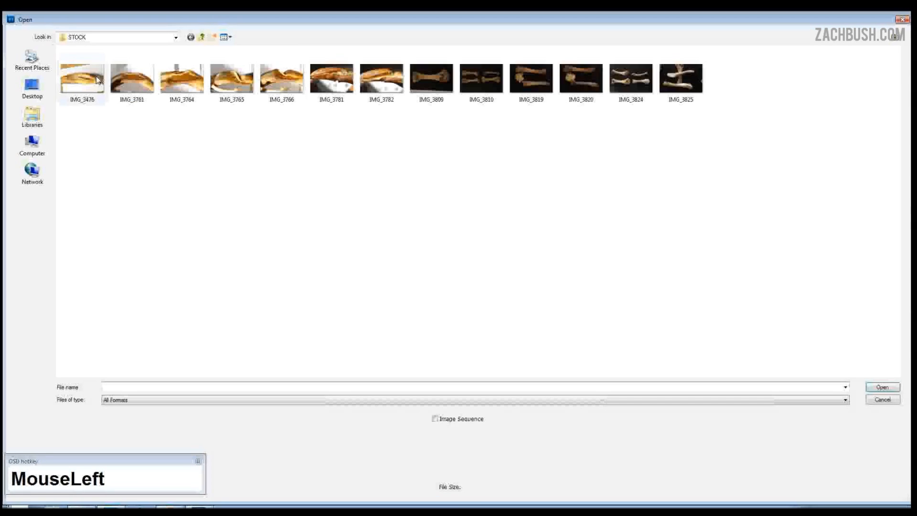
double_click(91, 78)
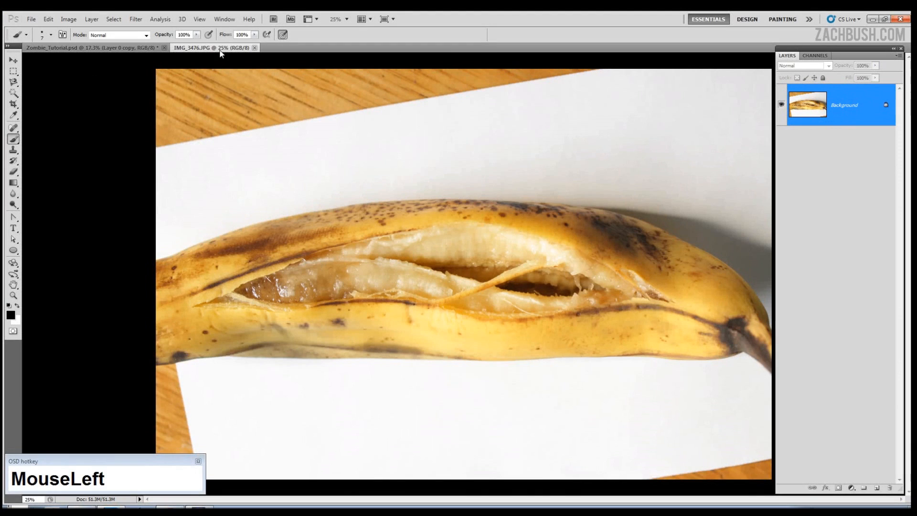
Copy the banana photo into Zombie_Tutorial.psd as a new layer above the arm, and close the source image
left_click_drag(220, 50, 386, 390)
left_click_drag(695, 137, 517, 184)
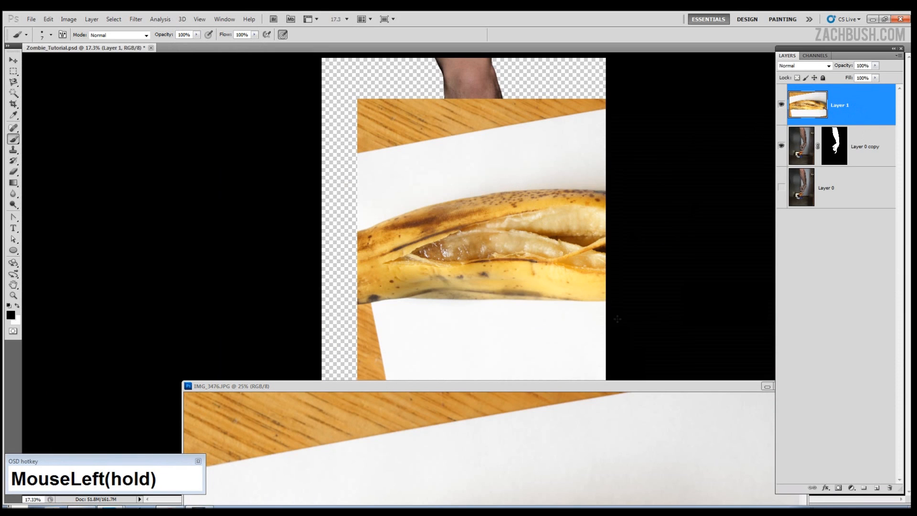
double_click(632, 387)
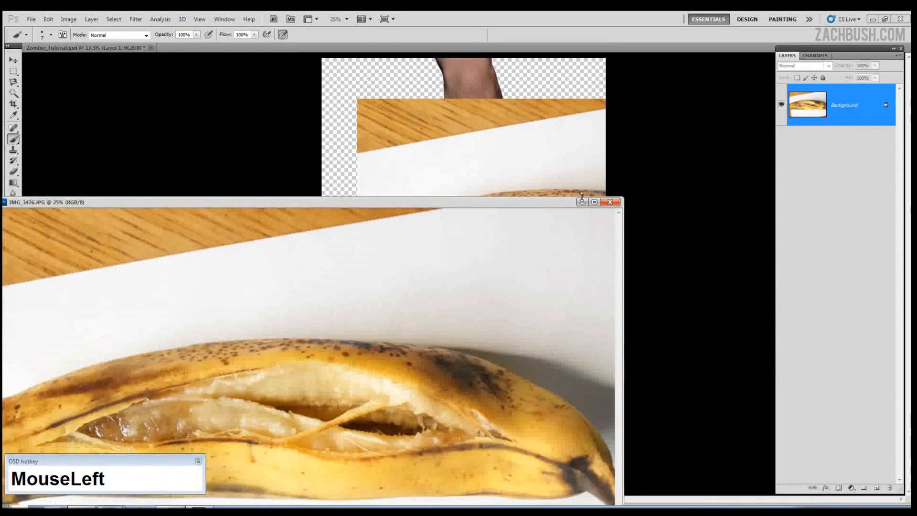
left_click(610, 201)
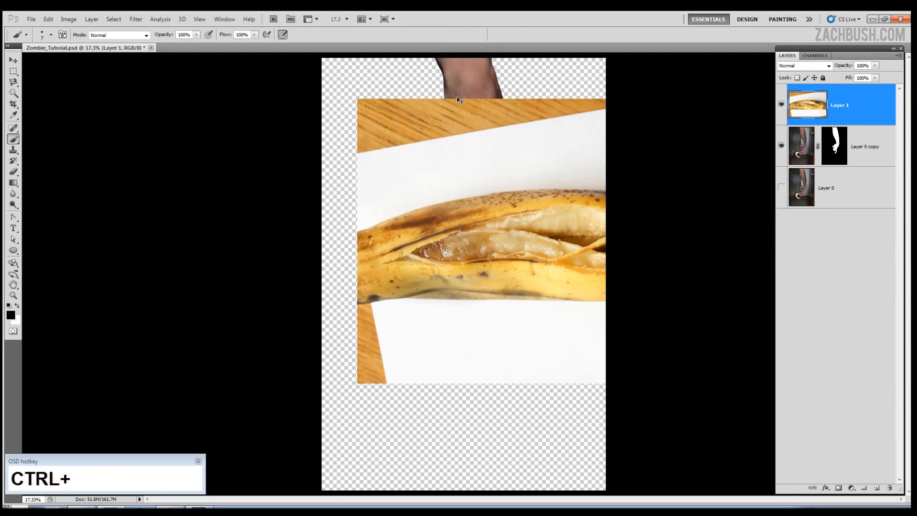
Rotate the banana layer upright so its stem points up, and move it over the canvas
key("ctrl+t")
mouse_move(609, 96)
left_mouse_down()
mouse_move(607, 69)
mouse_move(619, 93)
left_mouse_up()
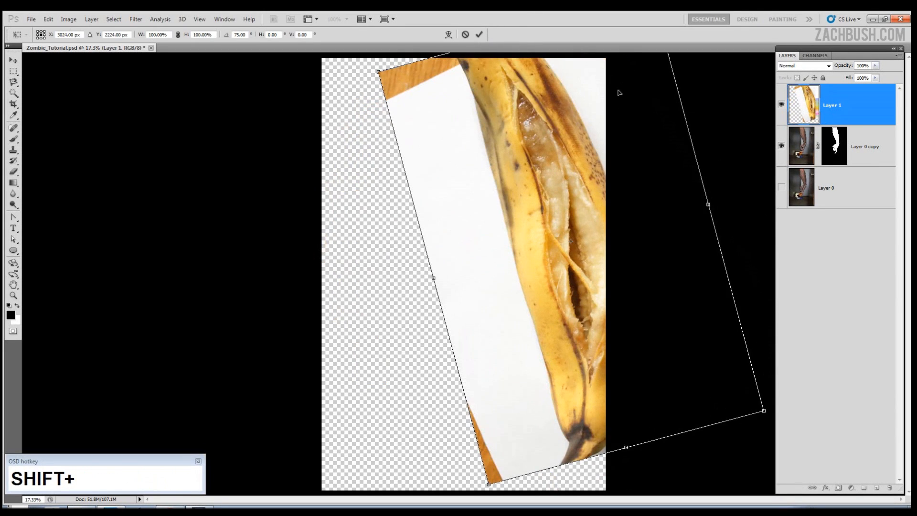
left_click_drag(716, 126, 496, 283)
key("Return")
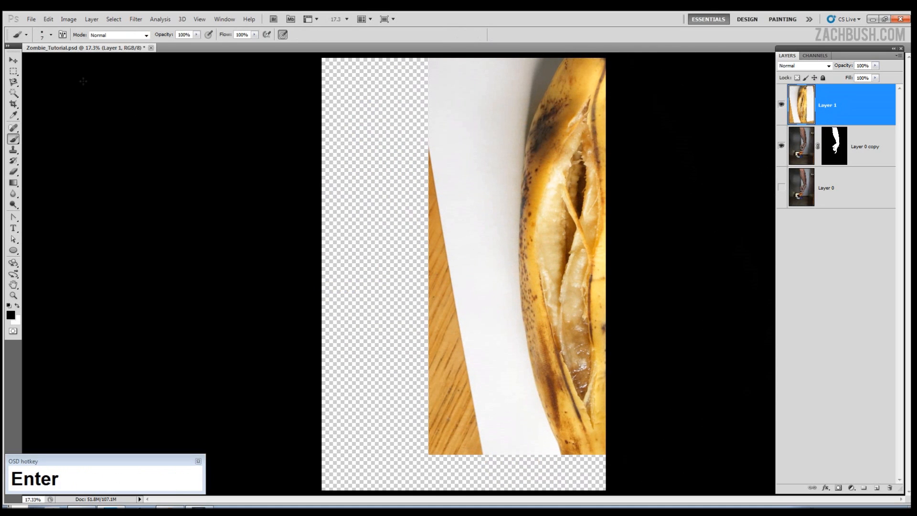
Reposition the upright banana layer so the whole banana lies within the canvas, over the arm
left_click(13, 60)
left_click_drag(576, 192, 476, 200)
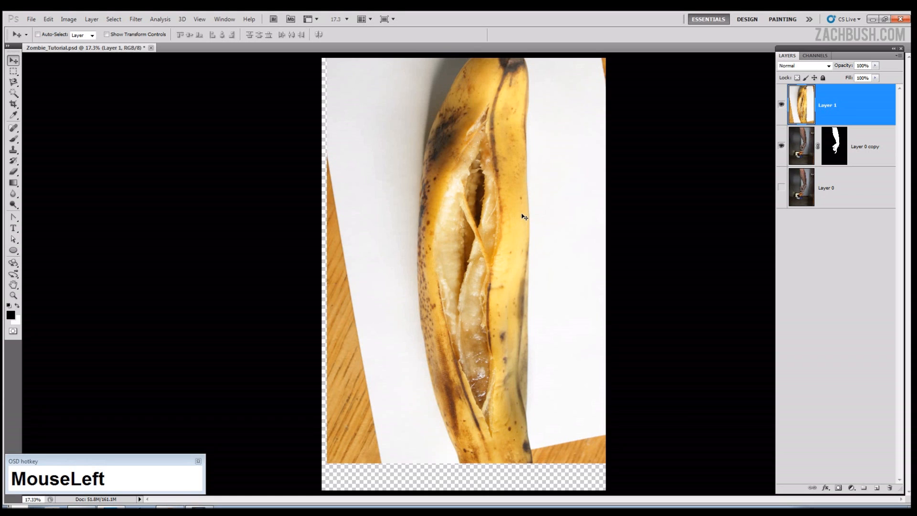
left_click_drag(526, 218, 490, 218)
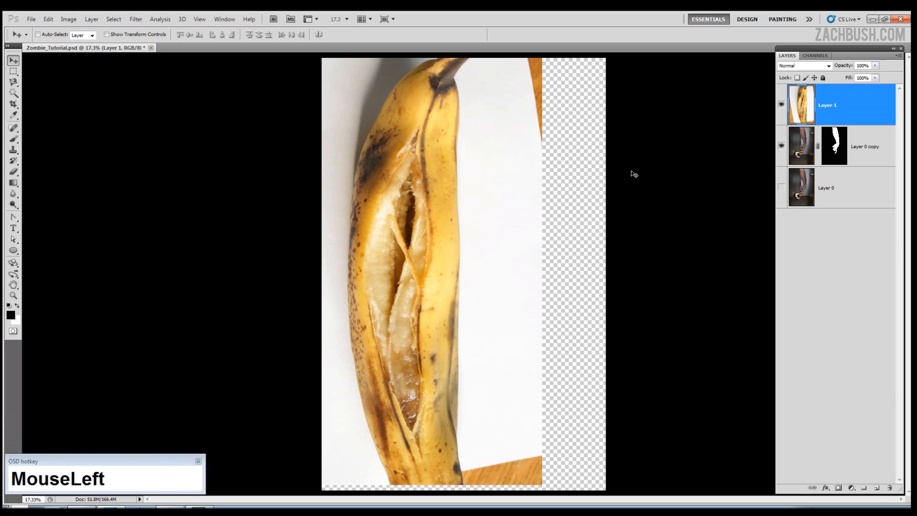
left_click_drag(518, 180, 394, 205)
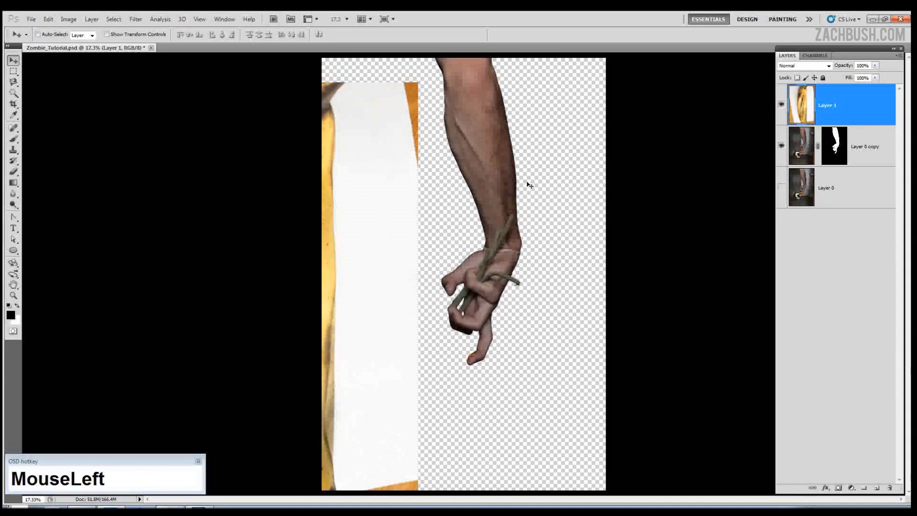
left_click_drag(453, 210, 590, 207)
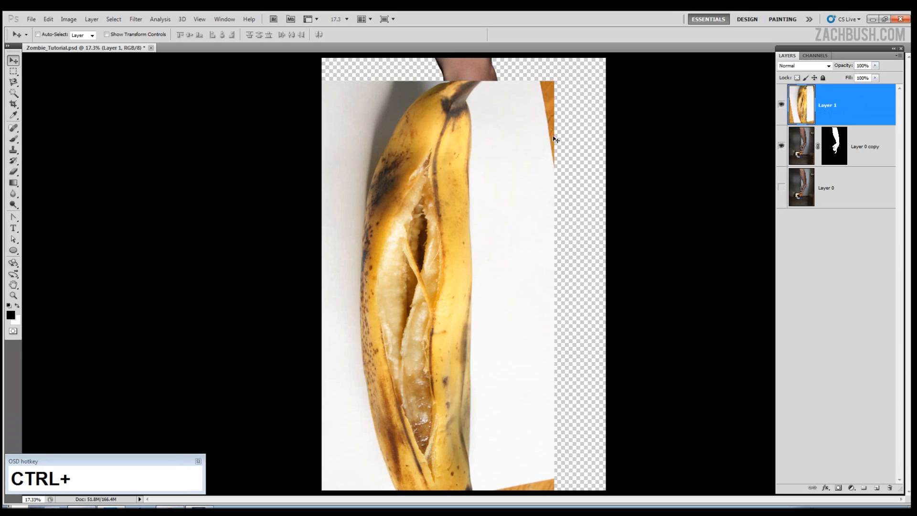
Convert the banana layer, Layer 1, to a smart object
key("ctrl+t")
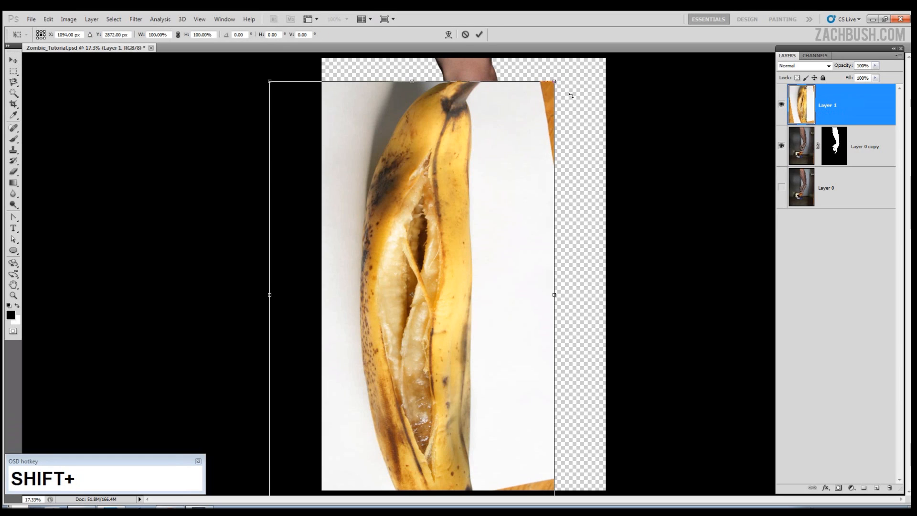
key("Escape")
right_click(847, 108)
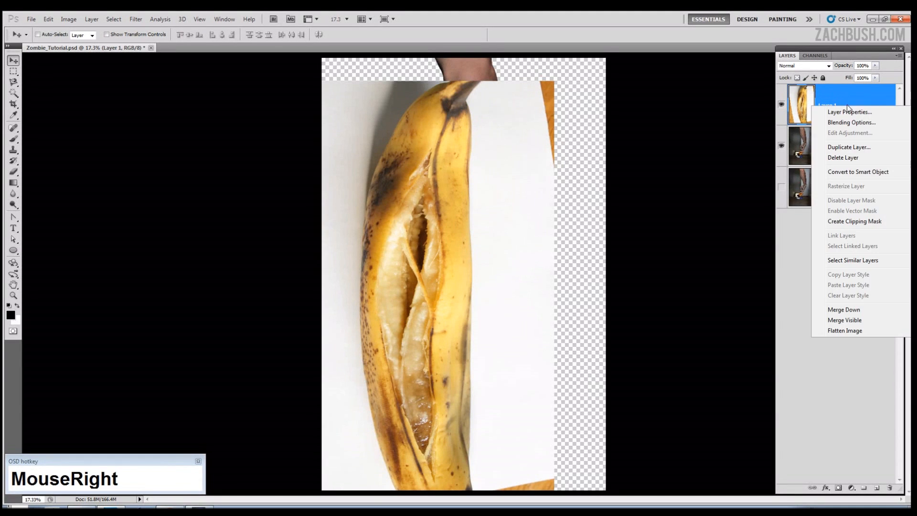
left_click(858, 176)
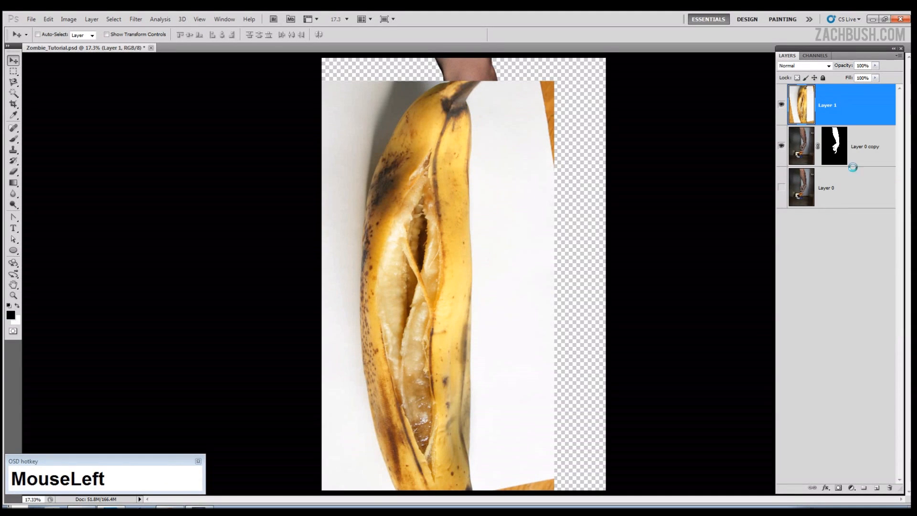
Scale the banana smart object down to about 51% and place it over the arm
key("ctrl+t")
left_click_drag(553, 82, 536, 134)
key("Return")
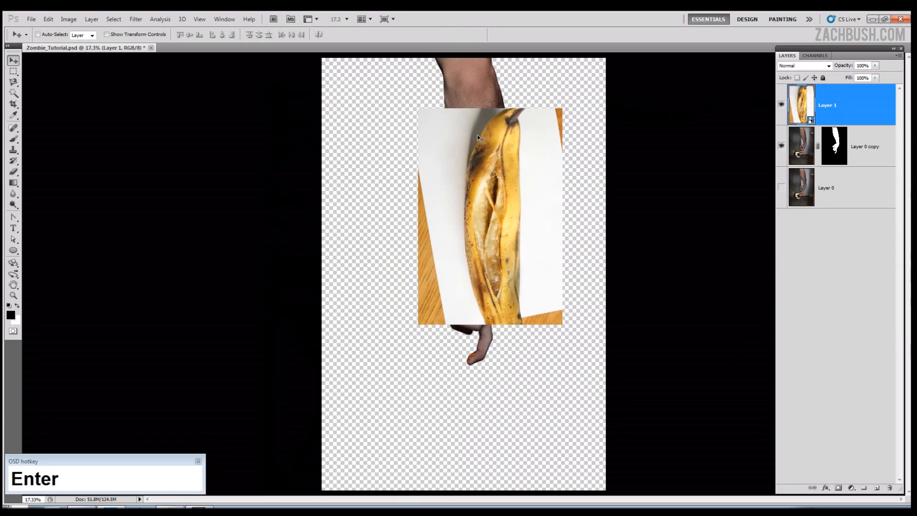
Enlarge the banana smart object to about 77% and move it back over the arm
key("ctrl+t")
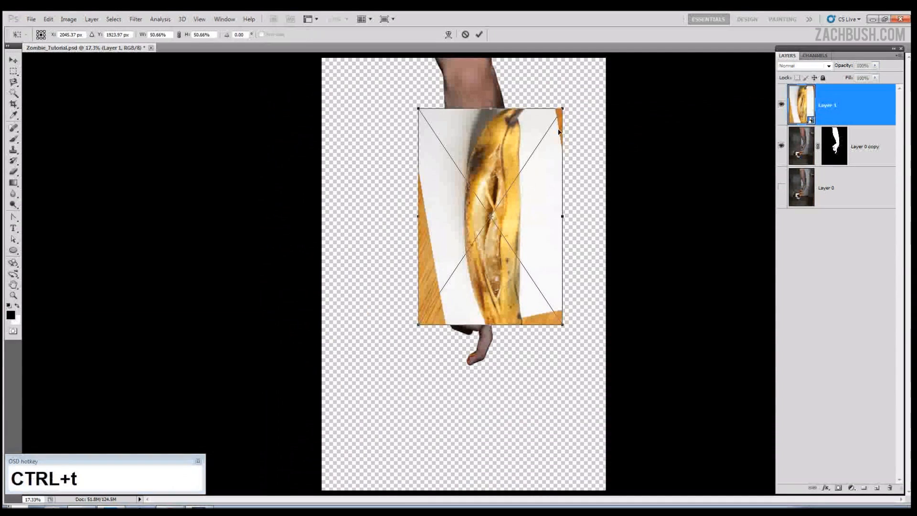
left_click_drag(562, 114, 679, 74)
key("Return")
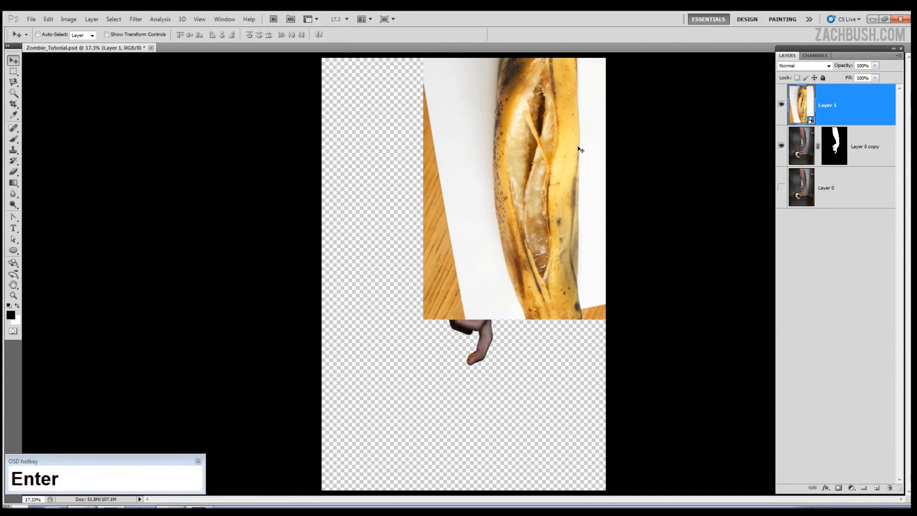
left_click_drag(579, 152, 501, 216)
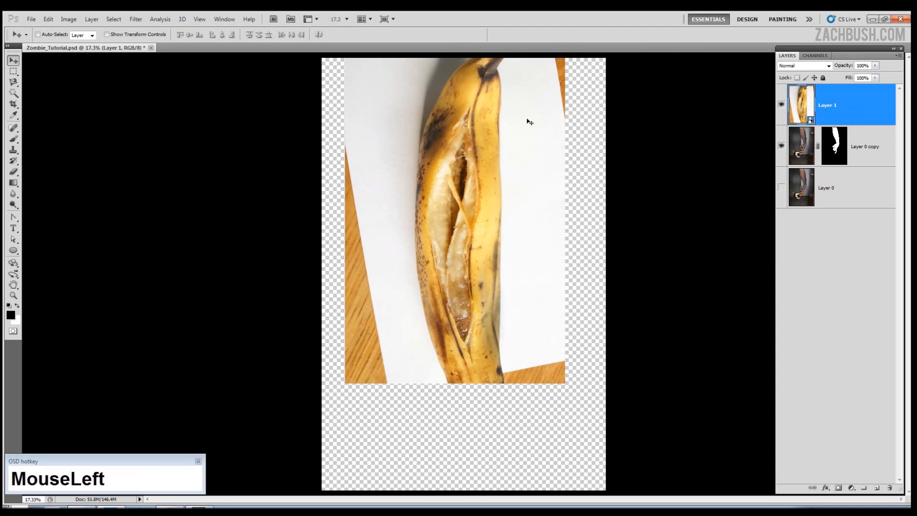
Try a horizontal flip on the banana smart object, and shrink and tilt it to follow the forearm's angle
key("ctrl+t")
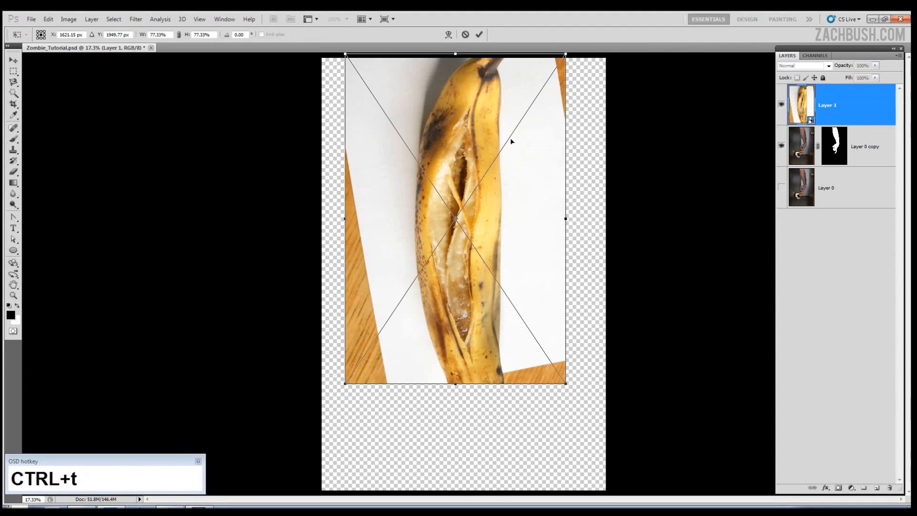
right_click(510, 144)
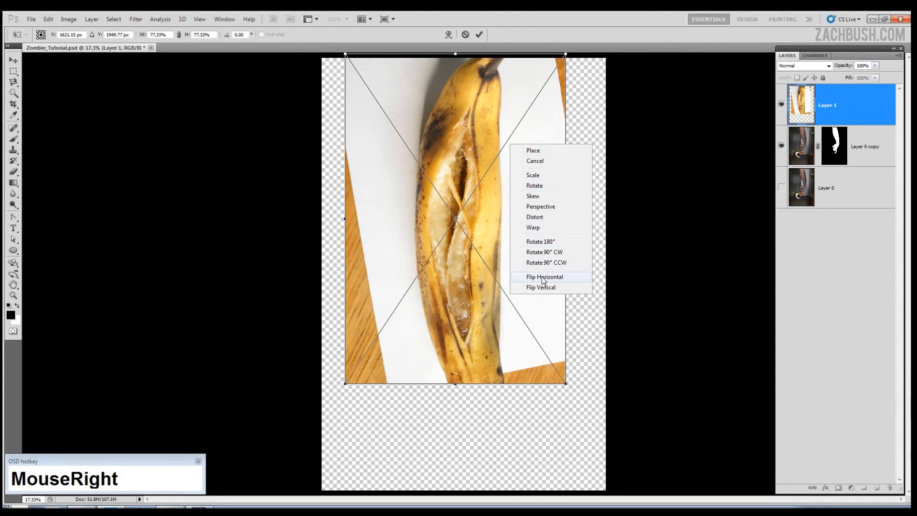
left_click(544, 277)
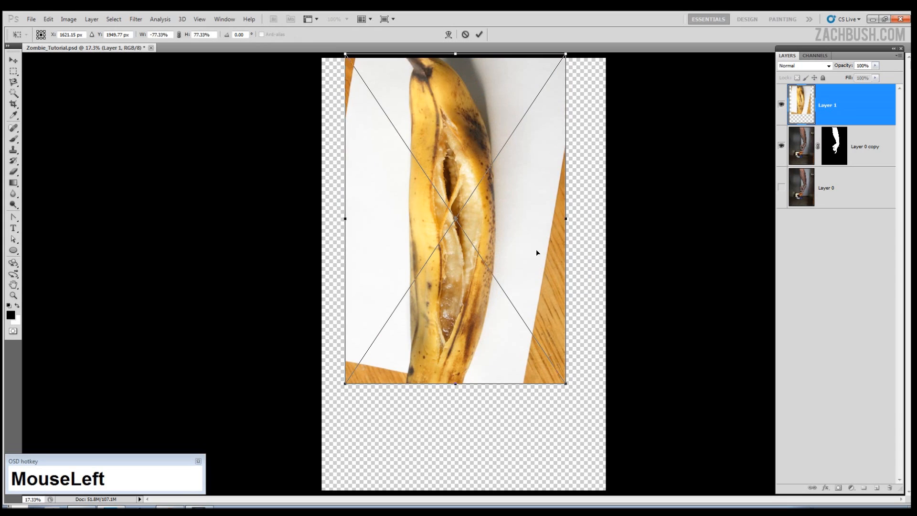
left_click_drag(519, 246, 423, 262)
right_click(384, 249)
left_click(432, 390)
left_click_drag(432, 389, 521, 227)
key("Return")
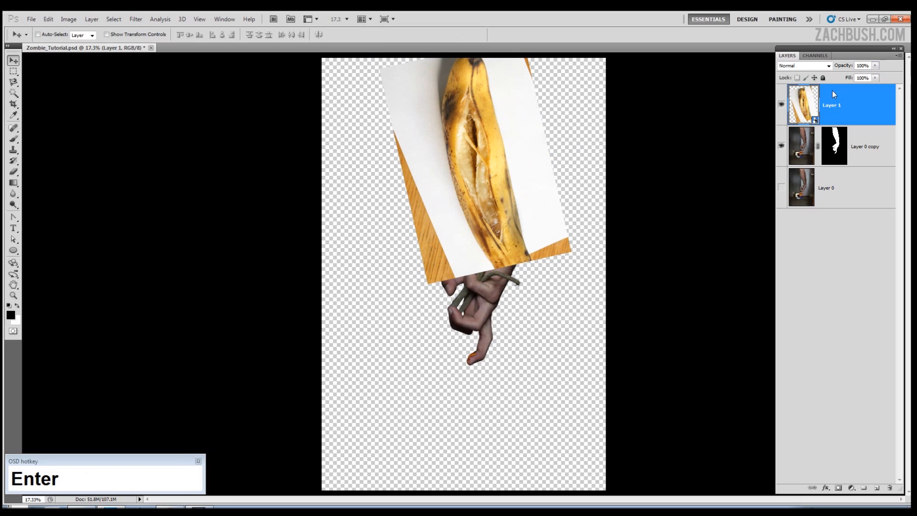
Set the banana layer's opacity to 55% and scale it down to fit over the forearm
left_click(874, 65)
left_click_drag(871, 76, 838, 79)
key("ctrl+t")
left_click_drag(577, 253, 527, 192)
key("Return")
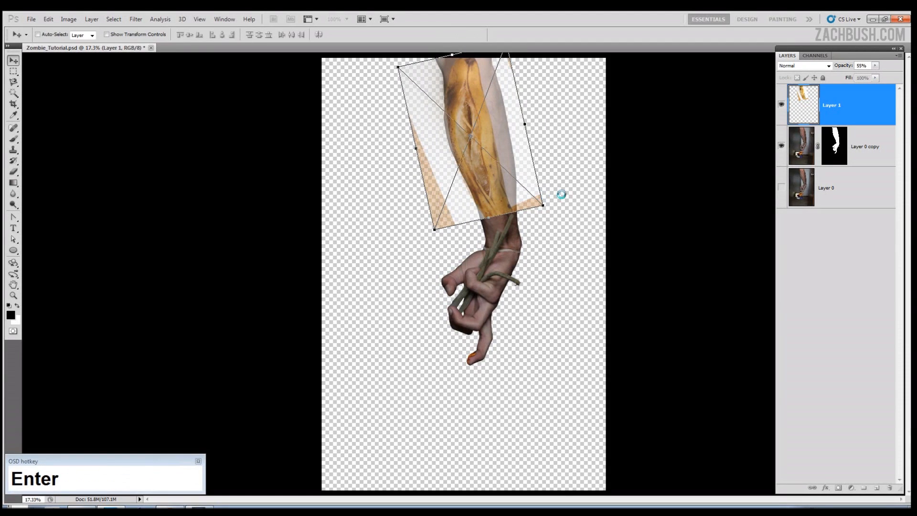
Show the original Layer 0, and open the banana smart object's contents in a floating window beside the composition
left_click(781, 187)
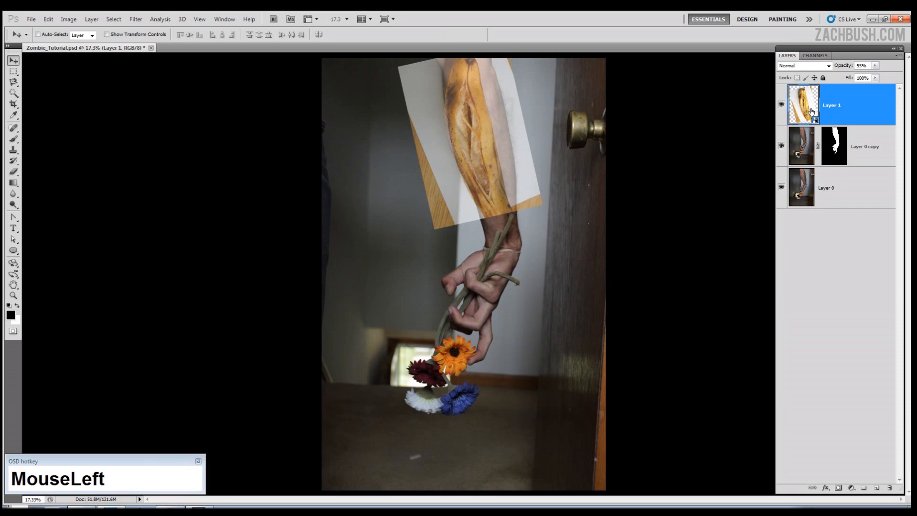
double_click(807, 108)
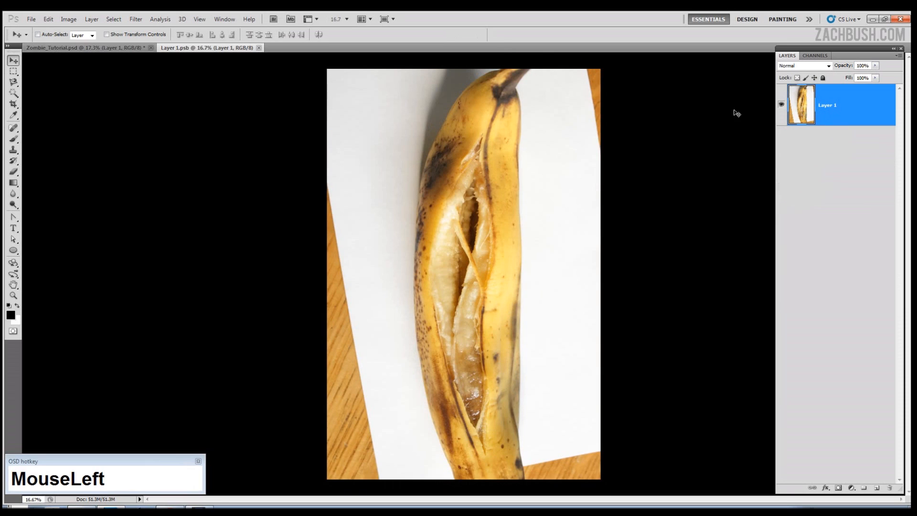
mouse_move(234, 48)
left_mouse_down()
mouse_move(347, 125)
mouse_move(433, 123)
mouse_move(256, 103)
mouse_move(234, 61)
left_mouse_up()
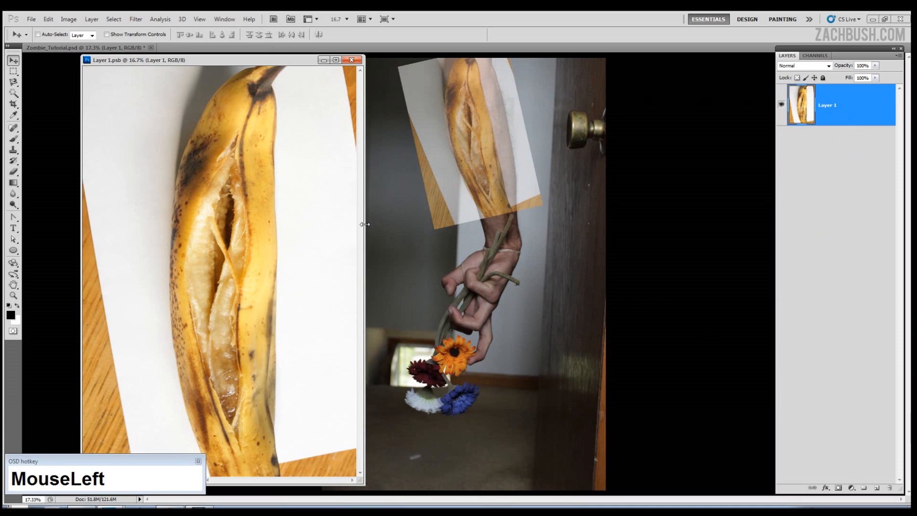
Paint over the banana's split in black with a 400 px brush and save the smart object to update the composition
left_click(13, 139)
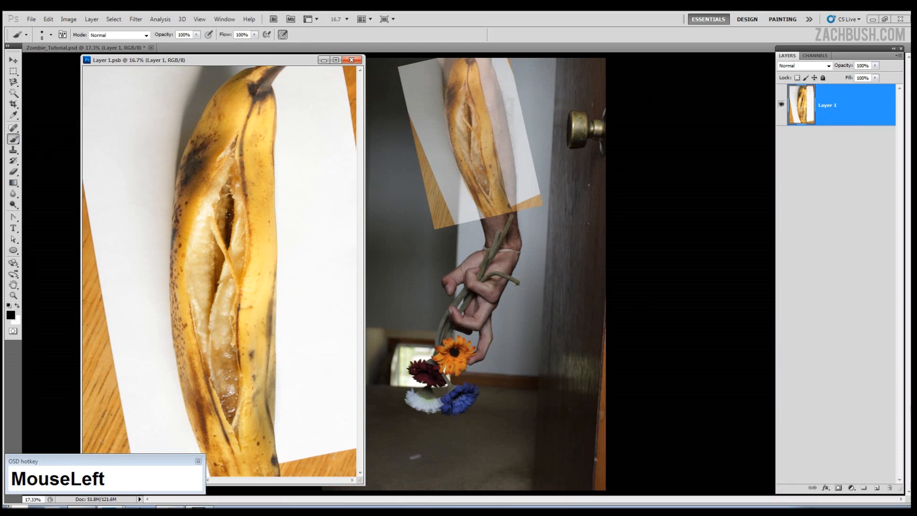
key("bracketright")
key("bracketright")
mouse_move(227, 211)
left_mouse_down()
mouse_move(243, 263)
mouse_move(224, 296)
mouse_move(217, 376)
mouse_move(241, 134)
left_mouse_up()
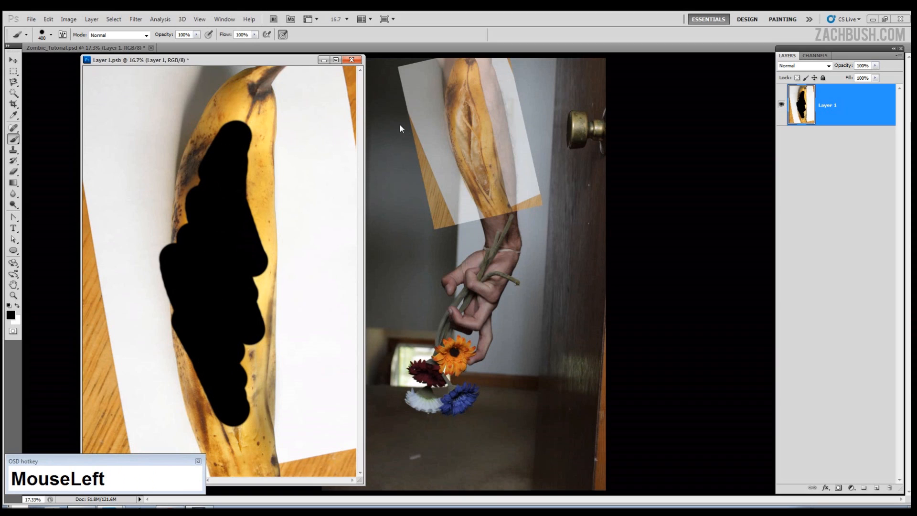
key("ctrl+s")
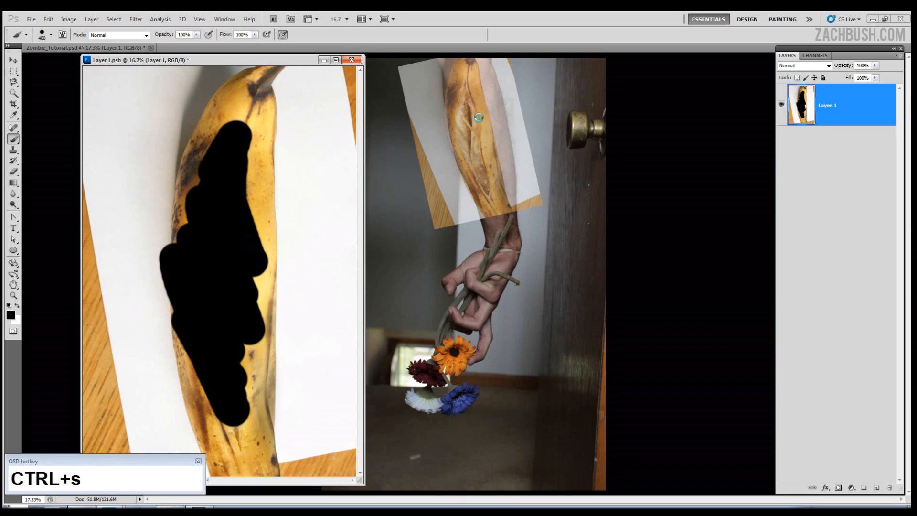
left_click(464, 107)
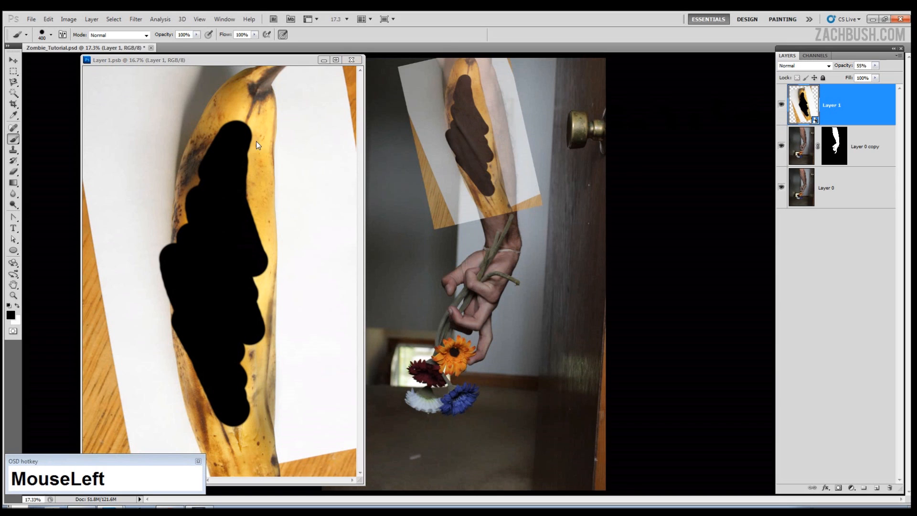
Undo the black painting in the smart object's contents and save it to restore the banana in the composition
left_click(281, 150)
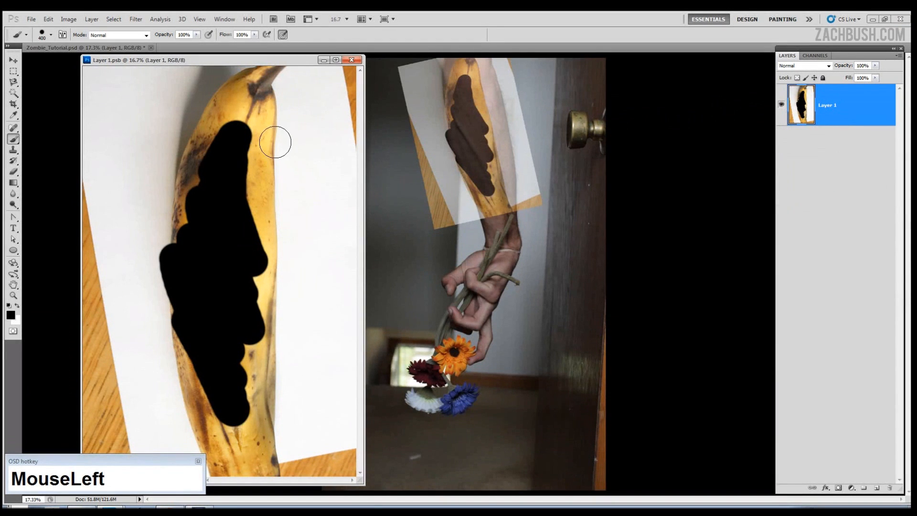
key("ctrl+alt+z")
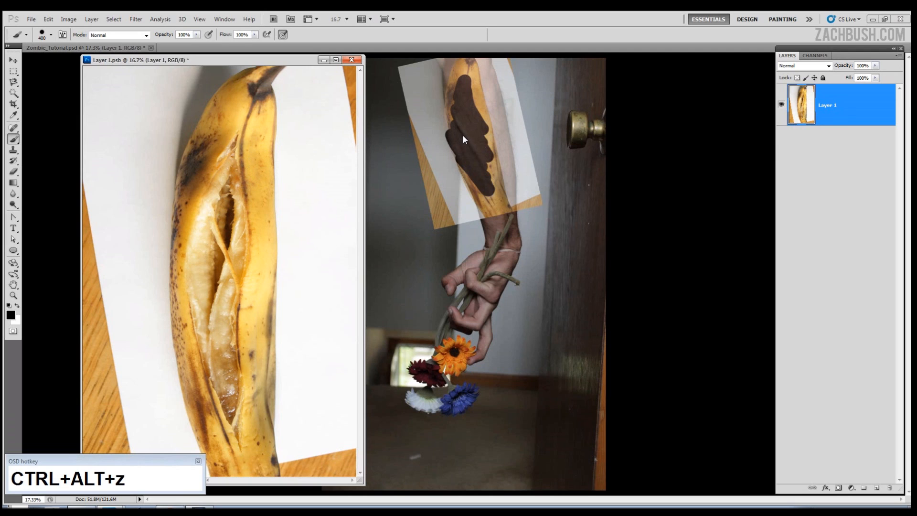
left_click(482, 122)
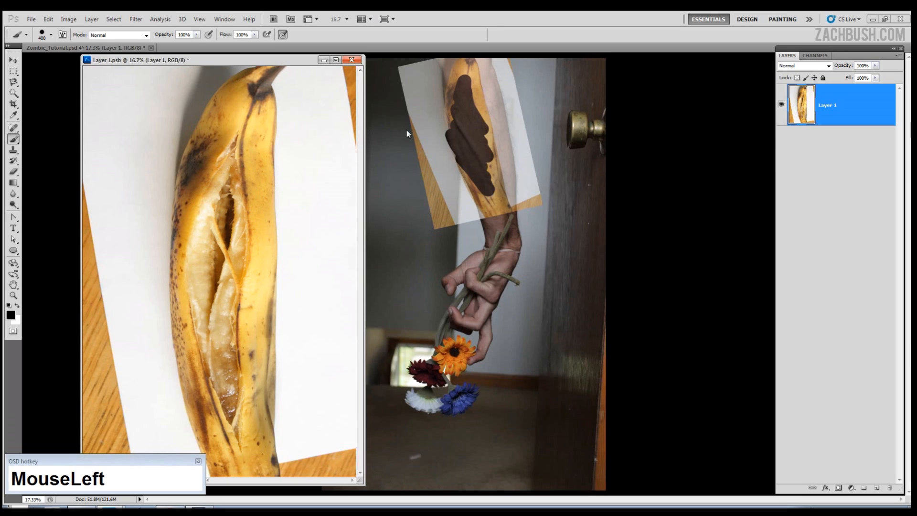
left_click(501, 131)
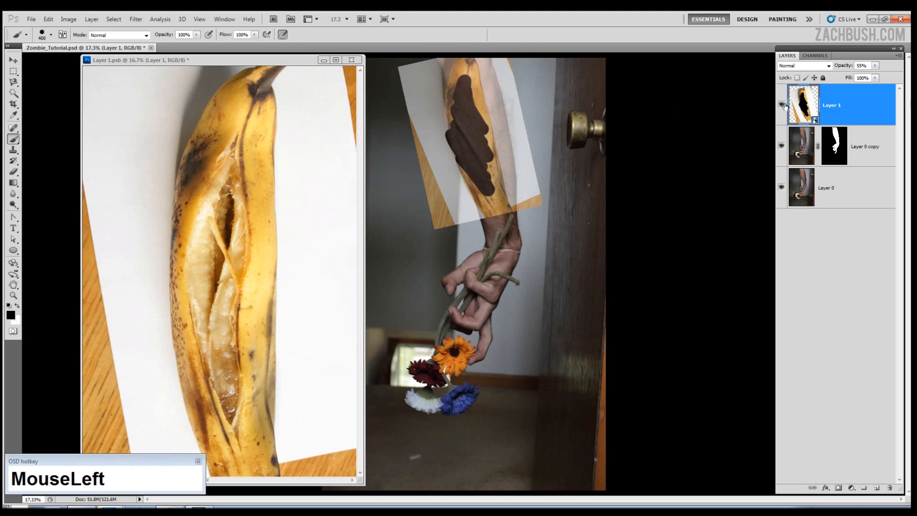
left_click(781, 105)
left_click(781, 104)
left_click(262, 59)
key("ctrl+s")
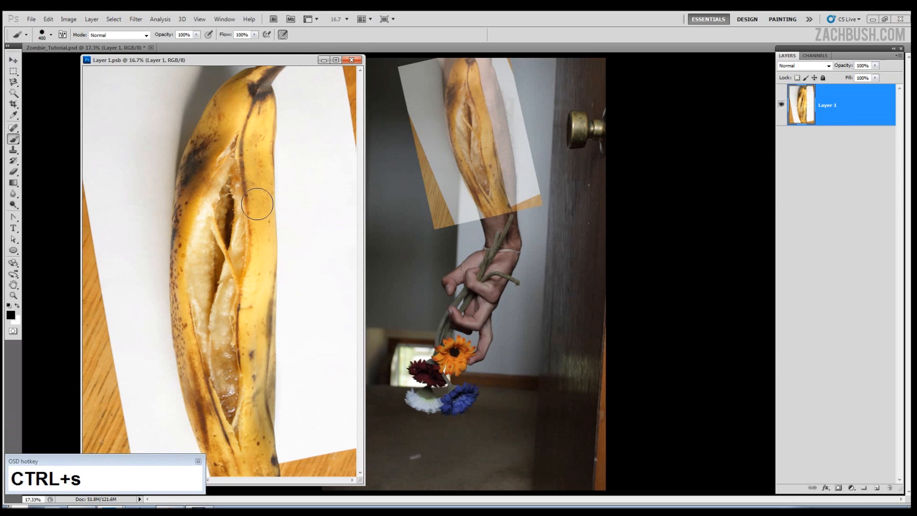
Crop the smart object's contents closely around the banana's sides at full height, and save it to update the composition
left_click_drag(296, 62, 393, 56)
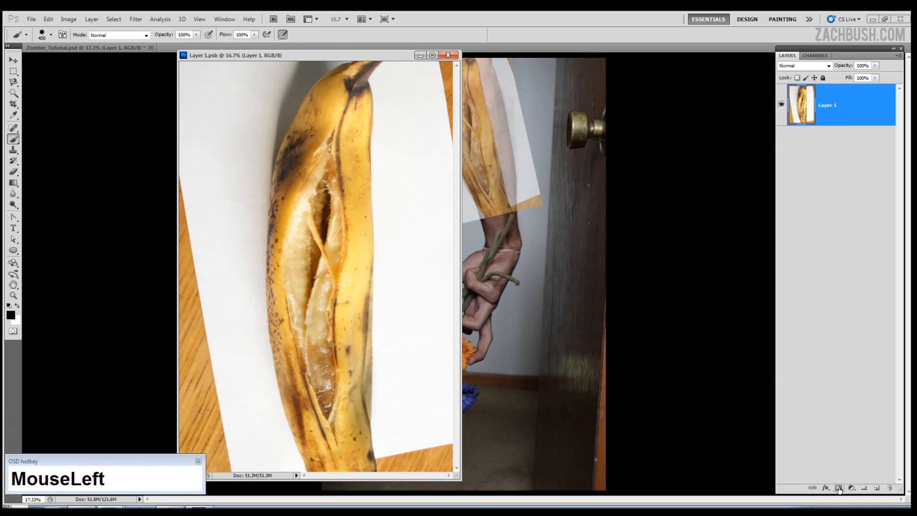
key("ctrl+minus")
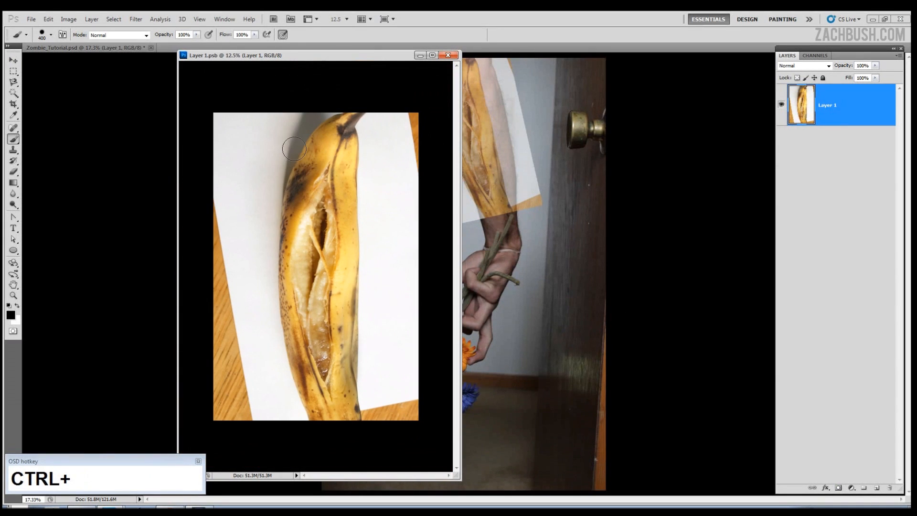
left_click(13, 105)
left_click_drag(376, 112, 268, 433)
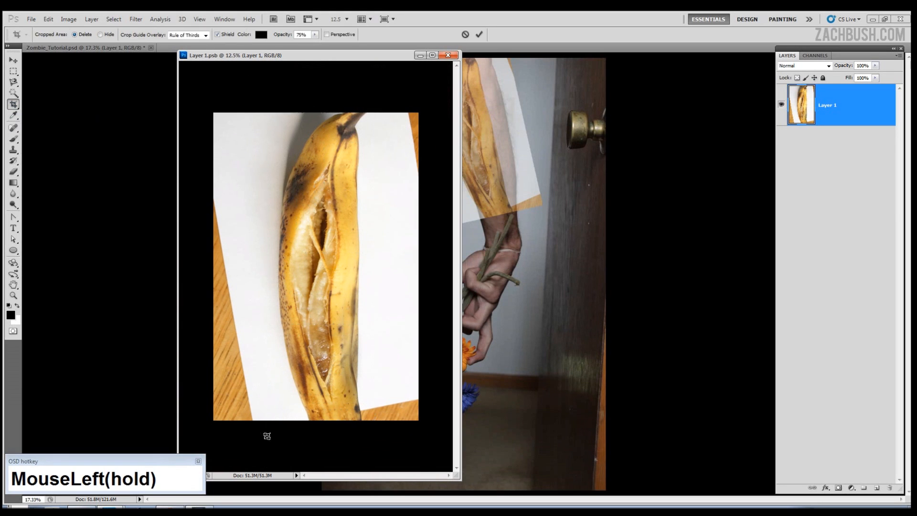
key("Return")
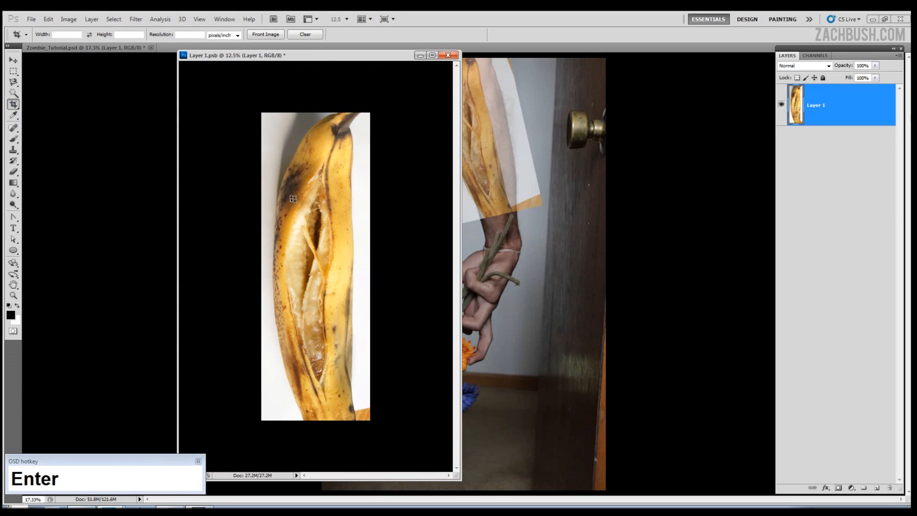
key("ctrl+s")
left_click_drag(380, 57, 295, 66)
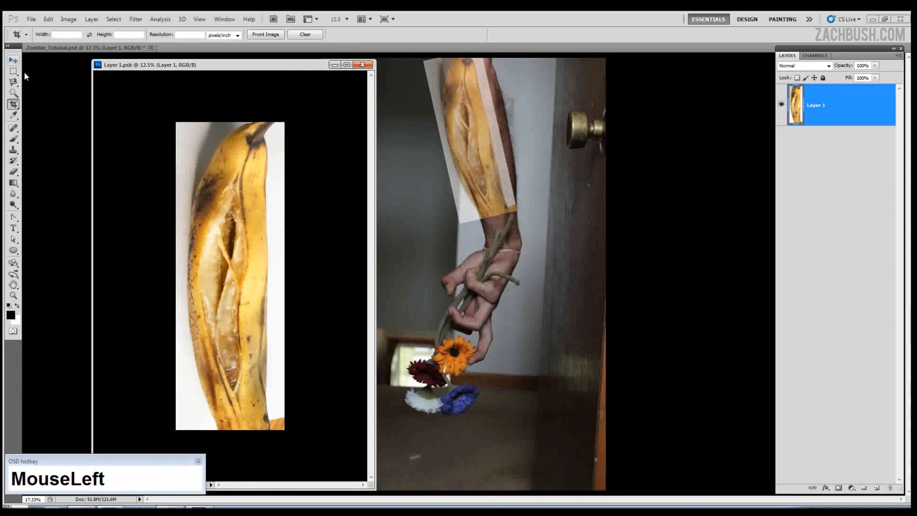
Outline the banana with the Magnetic Lasso, mask out its background in the smart object's contents, and save to update the composition
left_click(15, 83)
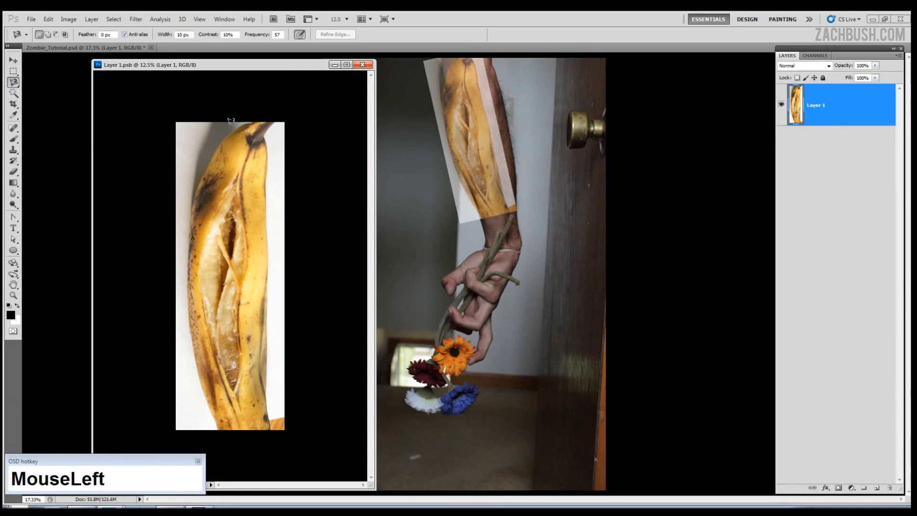
left_click(277, 122)
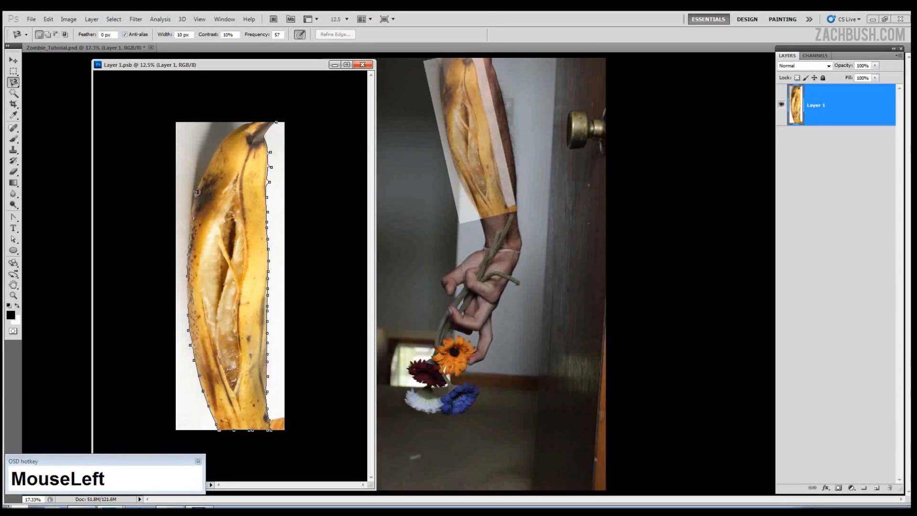
double_click(217, 114)
key("shift+l")
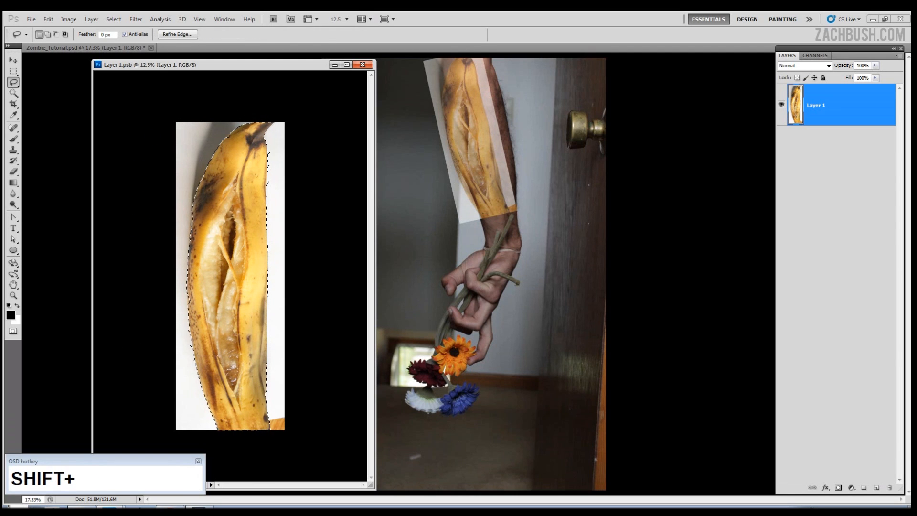
left_click(838, 488)
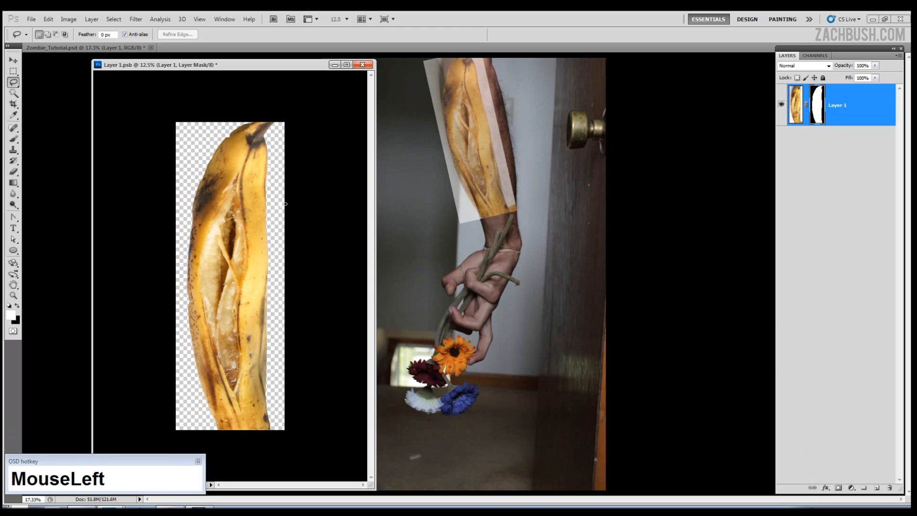
key("ctrl+s")
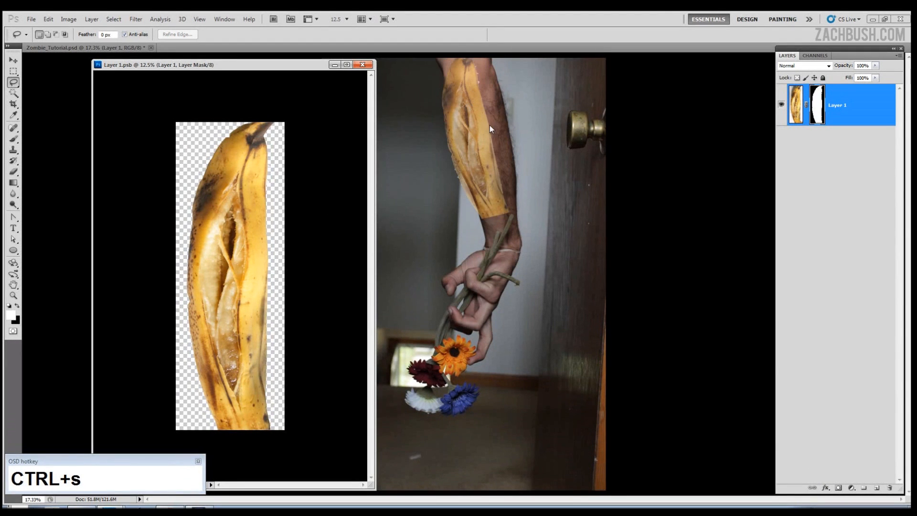
Set the banana layer's opacity to 100% in the composition and return to the smart object's contents
left_click(492, 112)
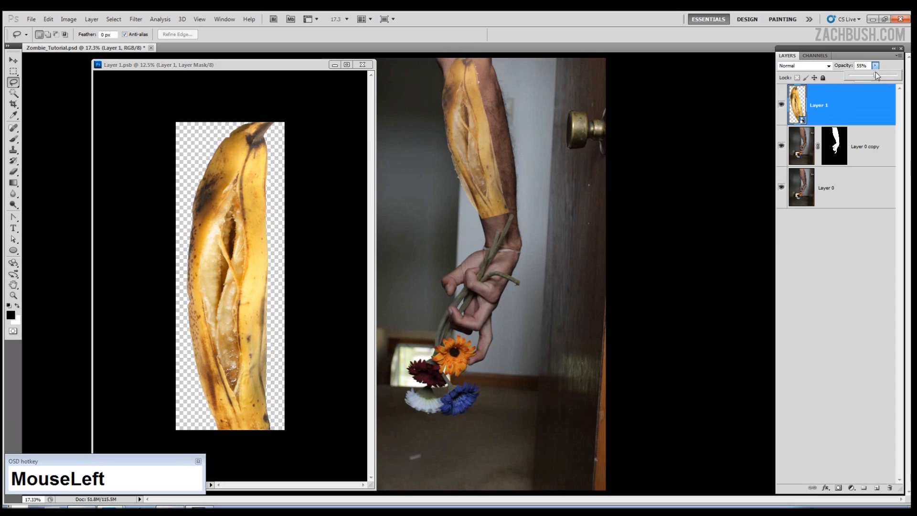
left_click_drag(875, 72, 896, 75)
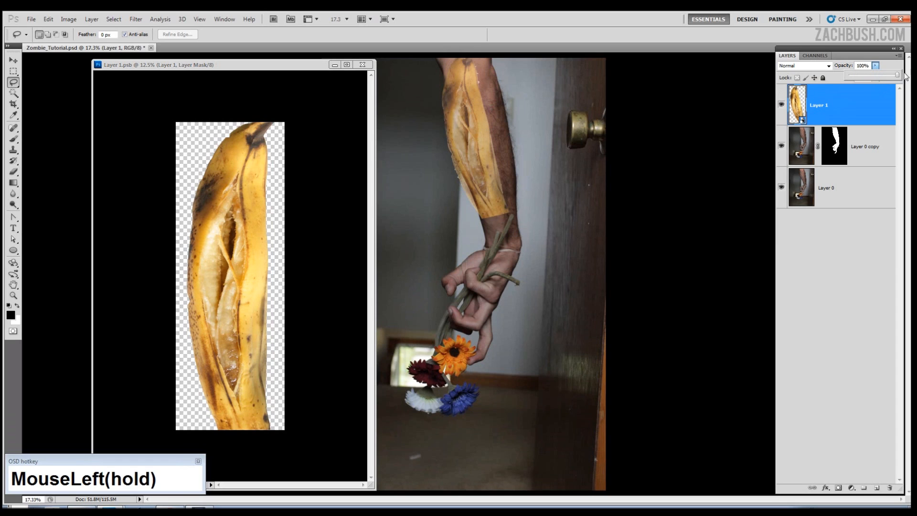
left_click(206, 72)
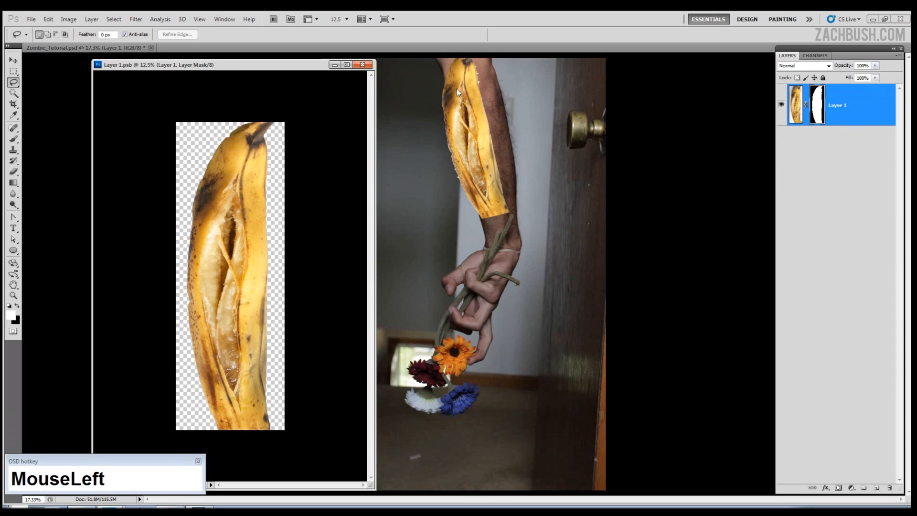
Choose a soft 500 px brush with black as the foreground colour for softening the edges of the banana's mask
right_click(192, 150)
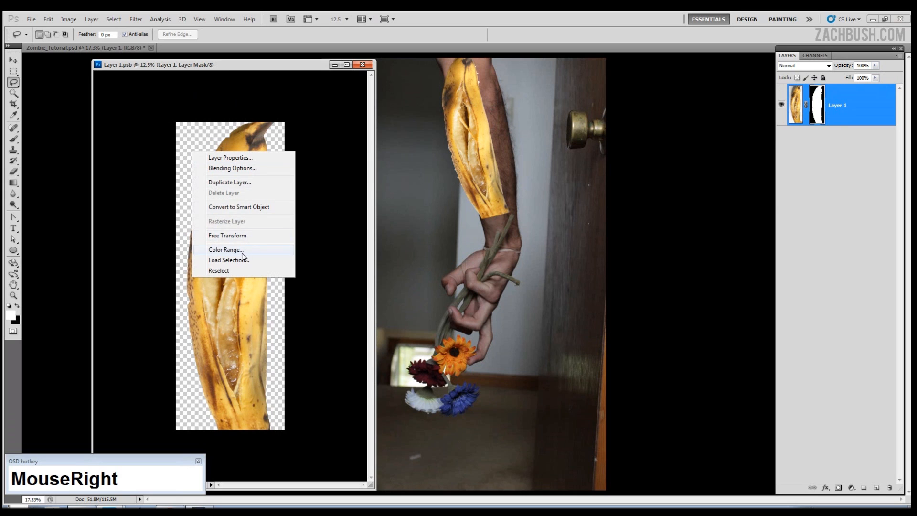
key("b")
left_click(295, 94)
key("b")
right_click(222, 182)
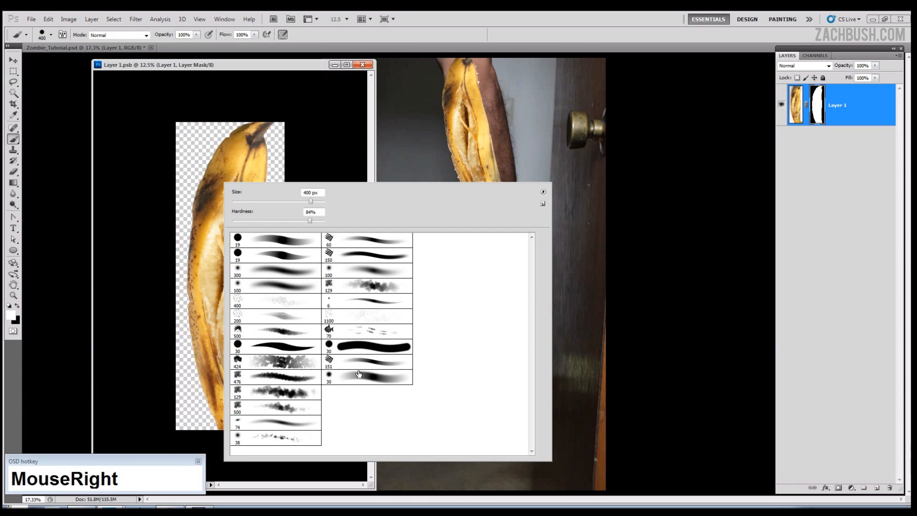
left_click(277, 286)
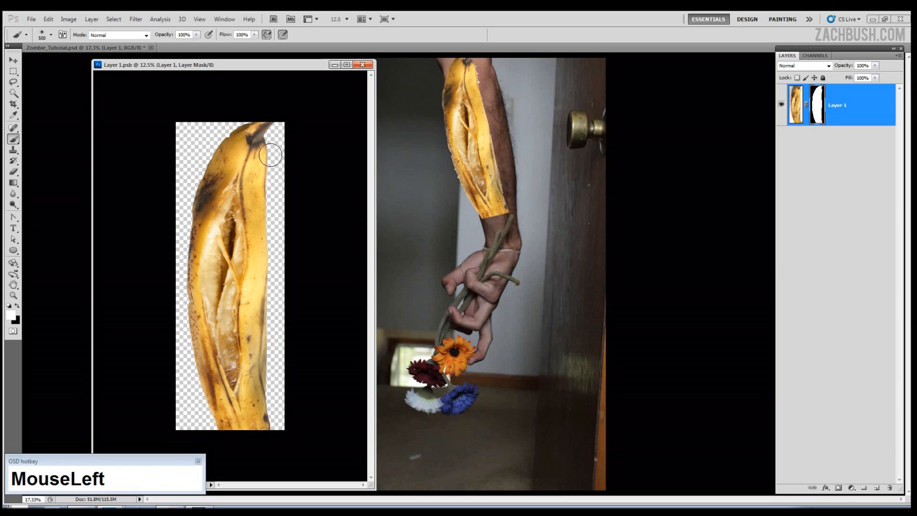
key("x")
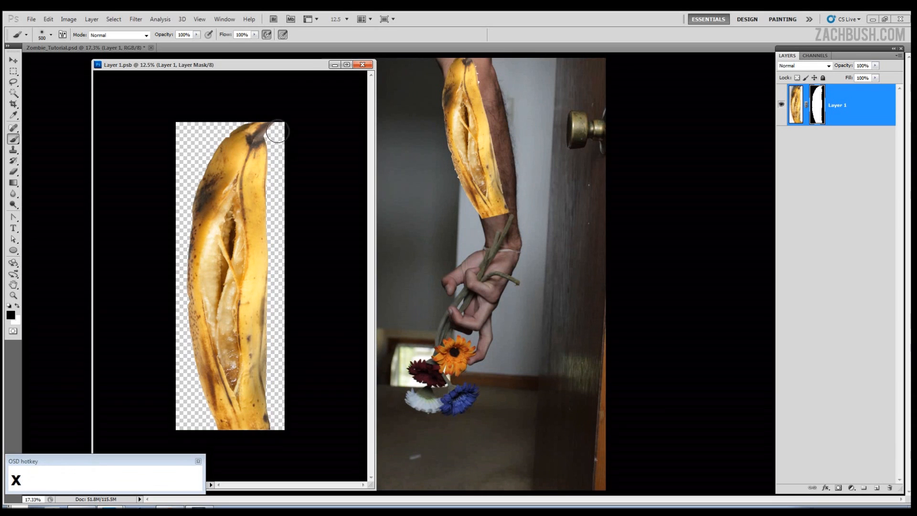
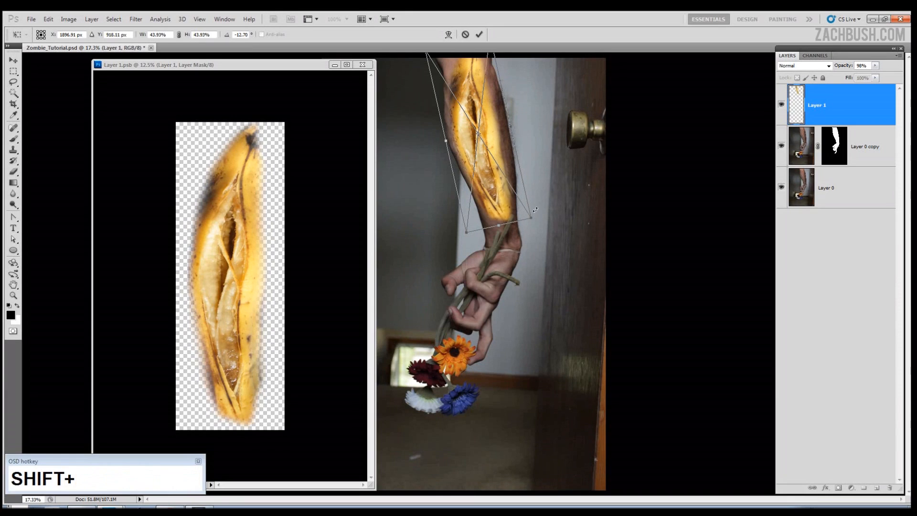
Reposition the transformed banana slightly up and to the left to line up with the forearm, and apply the transform
left_click_drag(477, 135, 472, 129)
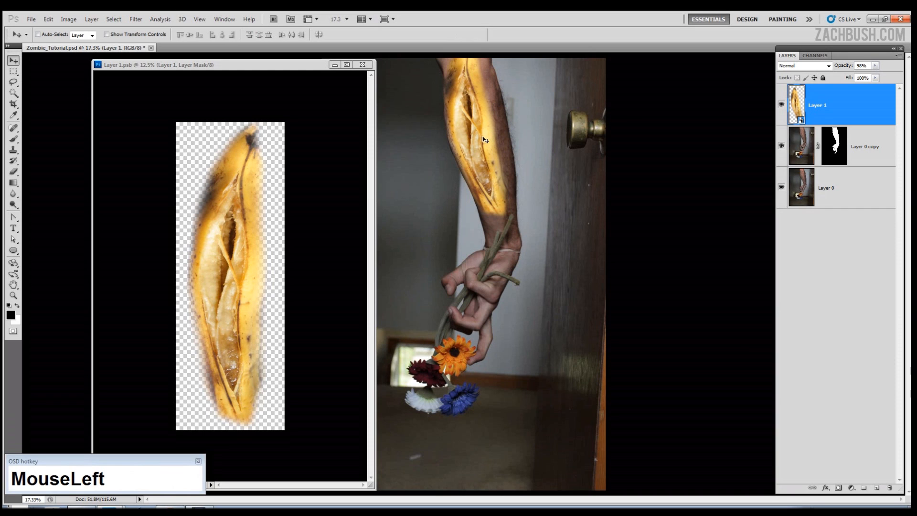
left_click(335, 263)
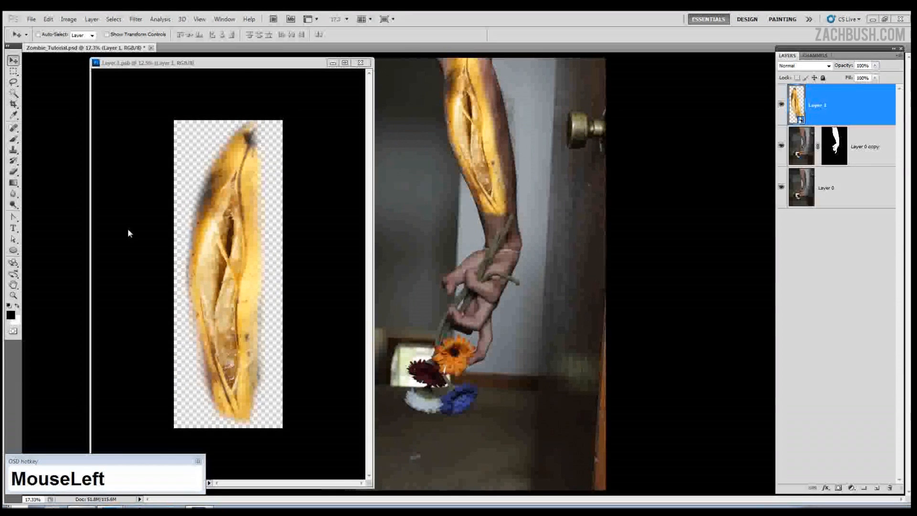
left_click(248, 67)
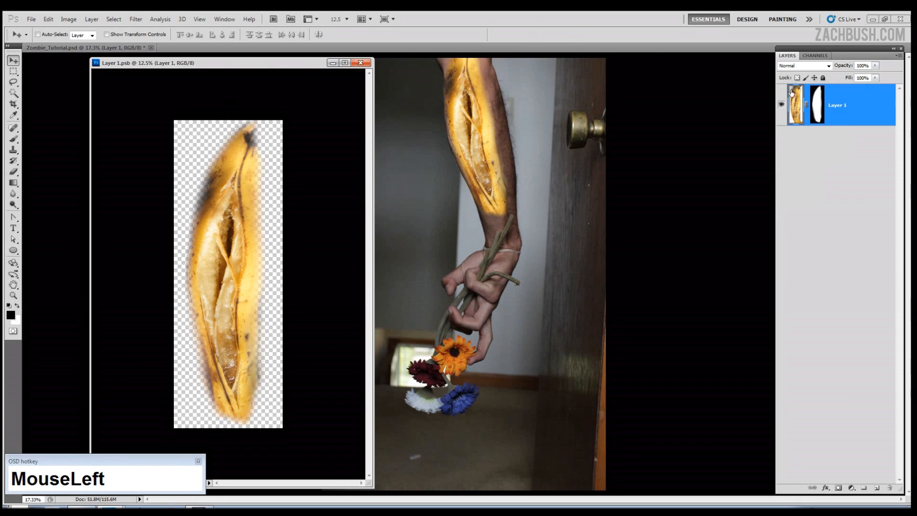
Add a Hue/Saturation adjustment layer above the banana in the composition and clip it to Layer 1
left_click(543, 118)
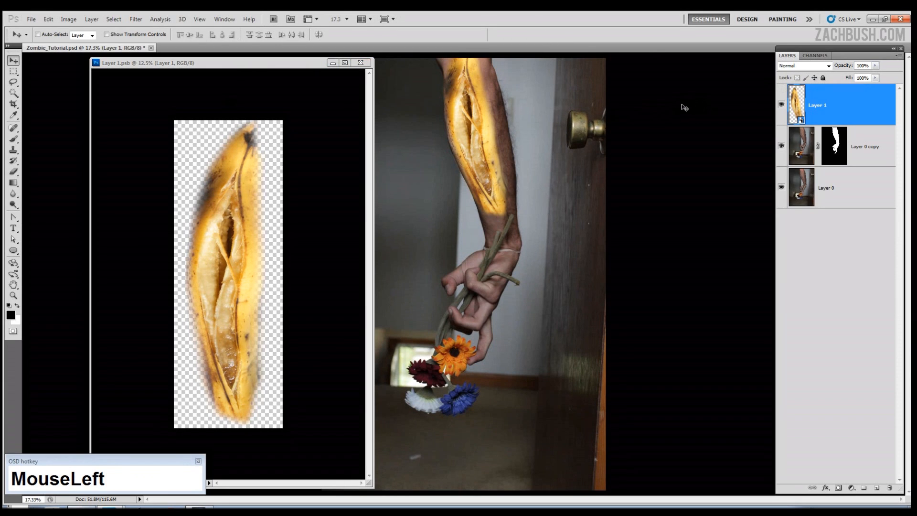
left_click(852, 489)
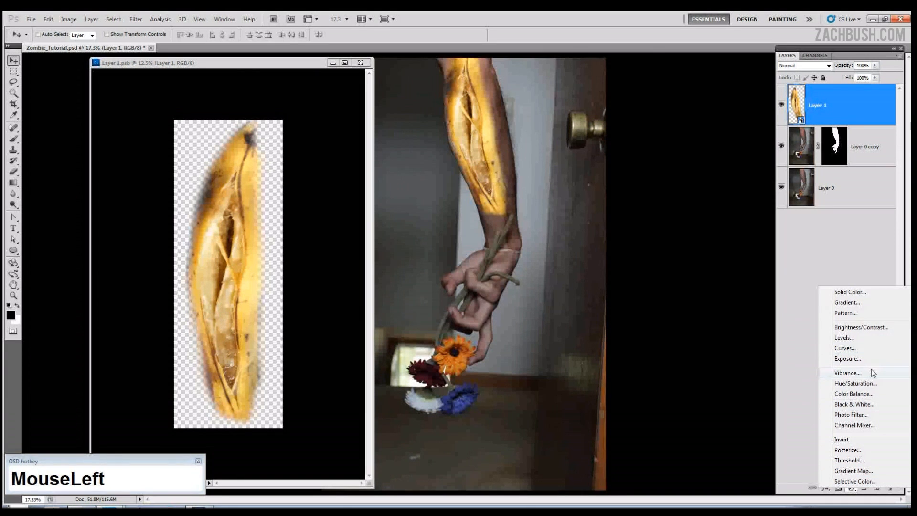
left_click(856, 385)
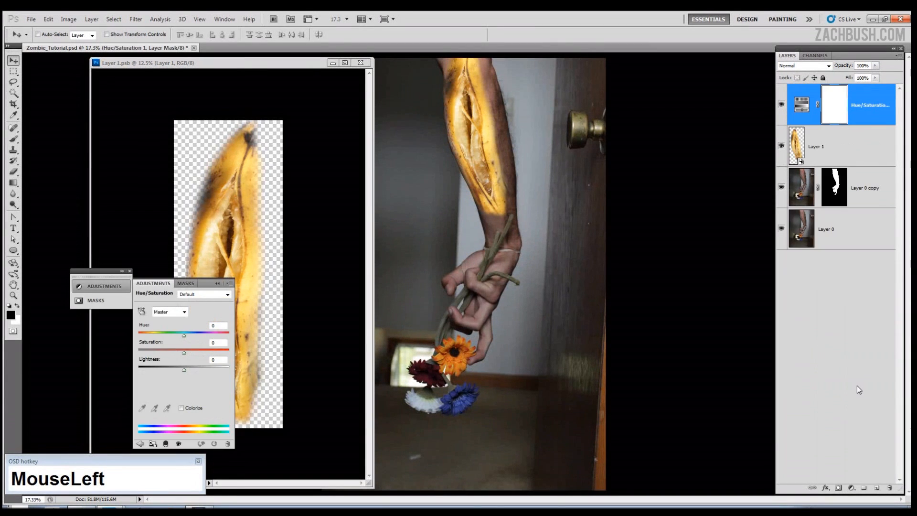
left_click(813, 126, "alt")
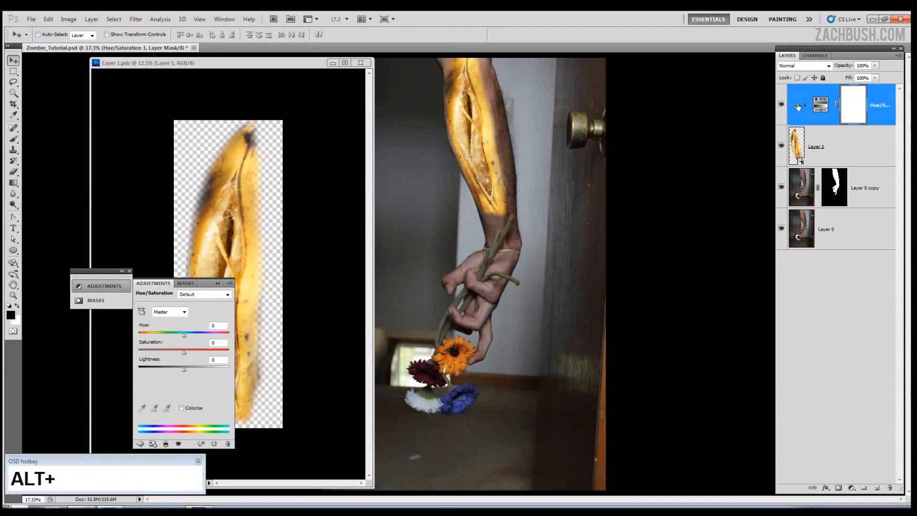
left_click(184, 335)
mouse_move(184, 338)
left_mouse_down()
mouse_move(160, 338)
mouse_move(195, 338)
mouse_move(175, 338)
left_mouse_up()
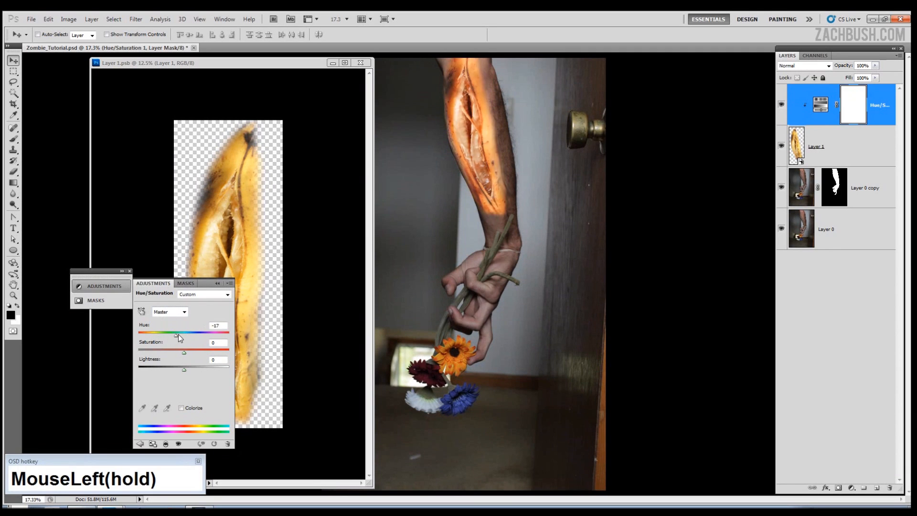
key("ctrl+z")
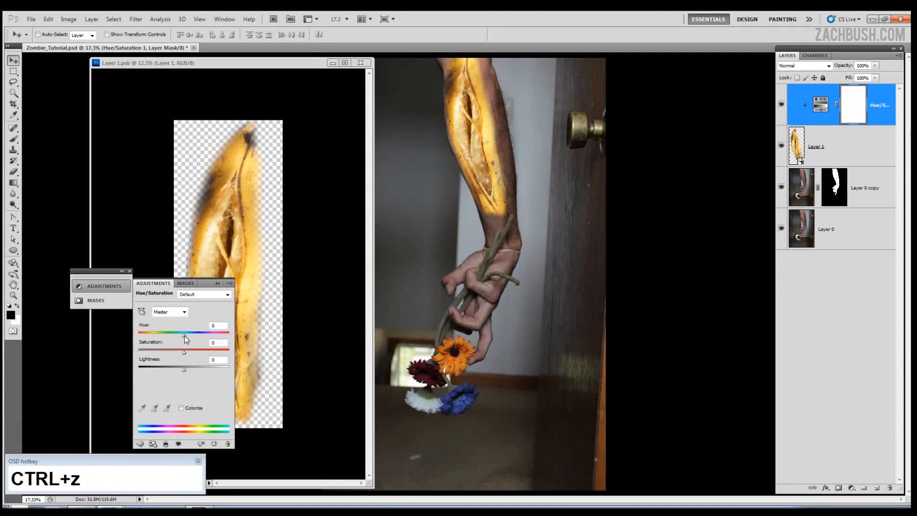
Set the adjustment's Master hue to -16, saturation to -32 and lightness to -10 to match the banana to the skin
left_click_drag(184, 335, 169, 352)
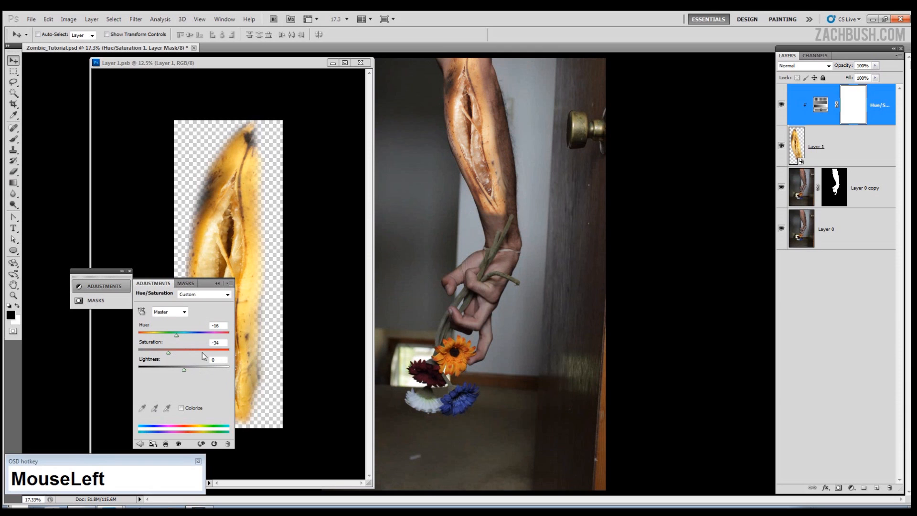
left_click_drag(169, 352, 170, 354)
left_click_drag(183, 370, 177, 368)
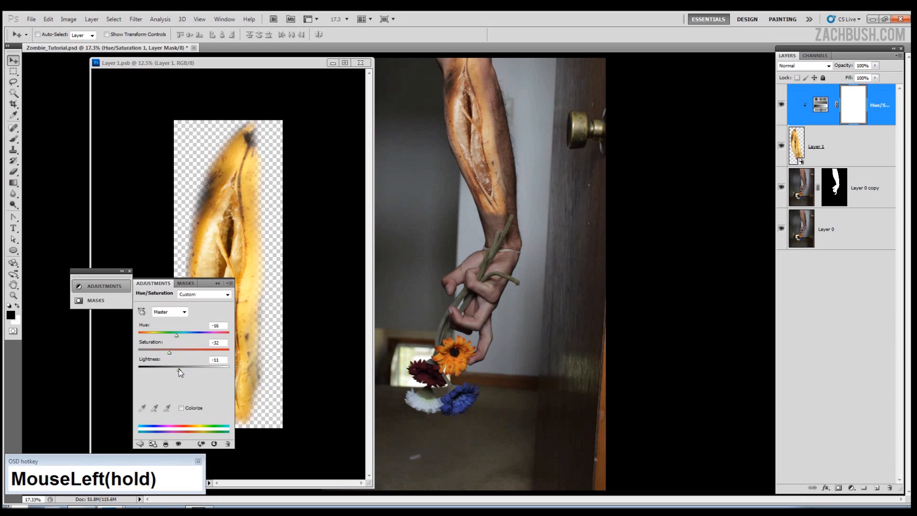
left_click_drag(180, 369, 180, 369)
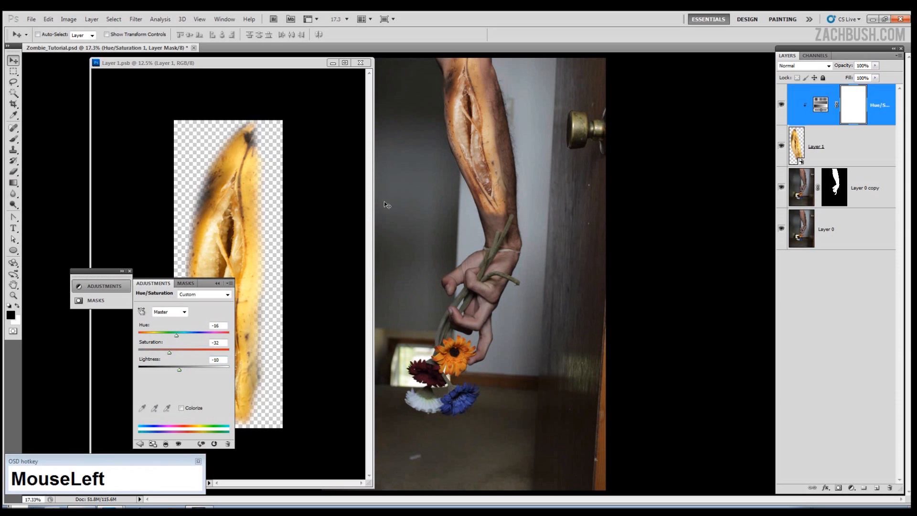
Fine-tune the hue of the adjustment's Reds range and reduce its saturation
left_click(183, 311)
left_click(167, 320)
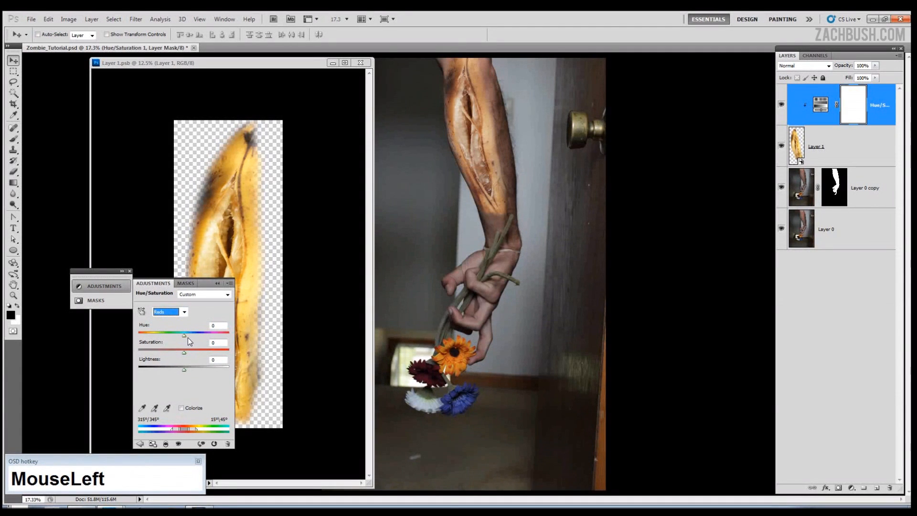
left_click_drag(182, 337, 183, 335)
left_click_drag(182, 353, 162, 353)
Set the adjustment's Yellows range to hue -11, saturation -23 and lightness -21
left_click(174, 332)
left_click_drag(184, 332, 178, 353)
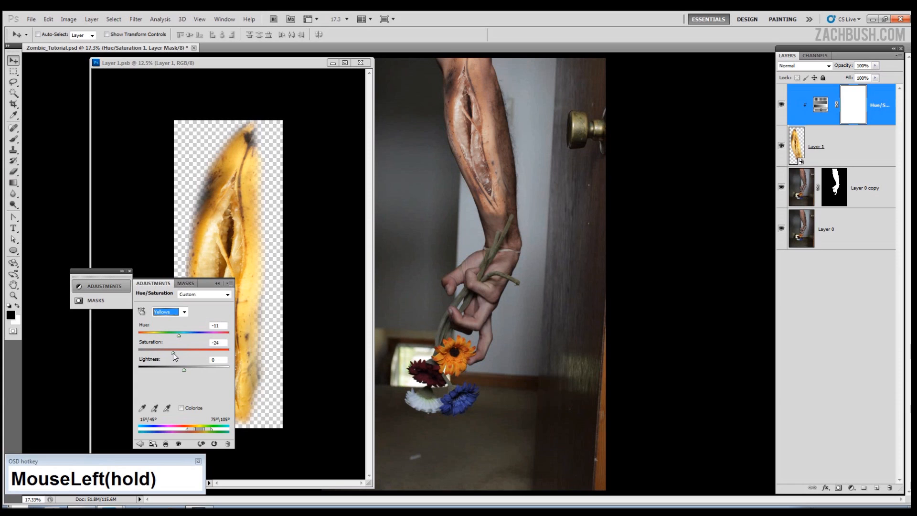
left_click_drag(173, 353, 178, 371)
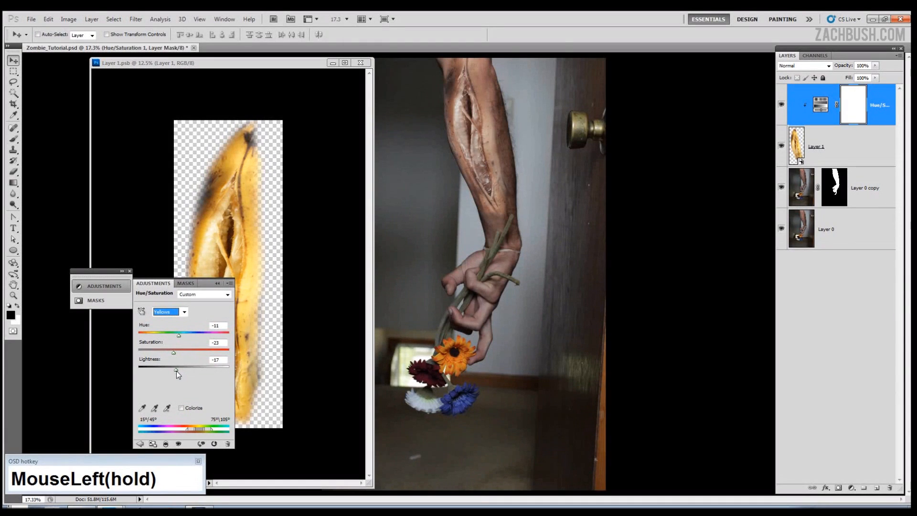
left_click_drag(174, 371, 174, 370)
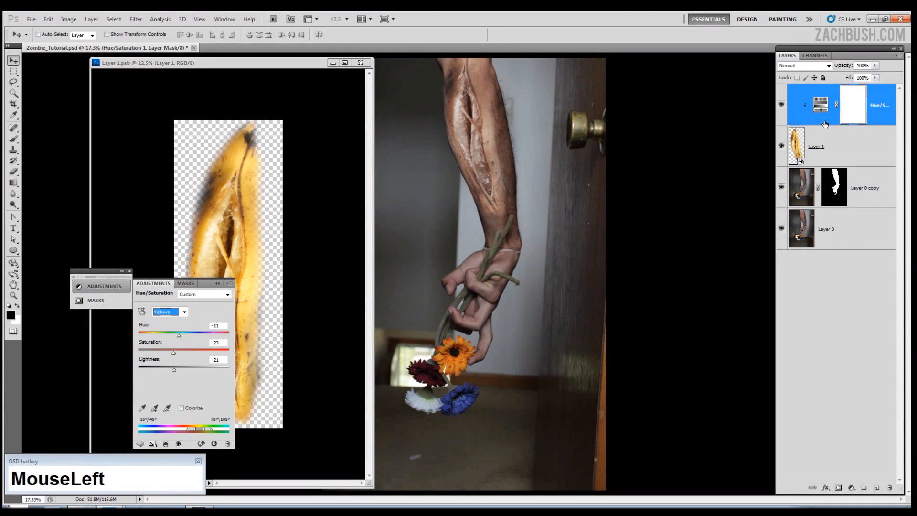
Copy the Hue/Saturation layer into the smart object's contents above the banana and delete the original from the composition
left_click_drag(826, 122, 256, 185)
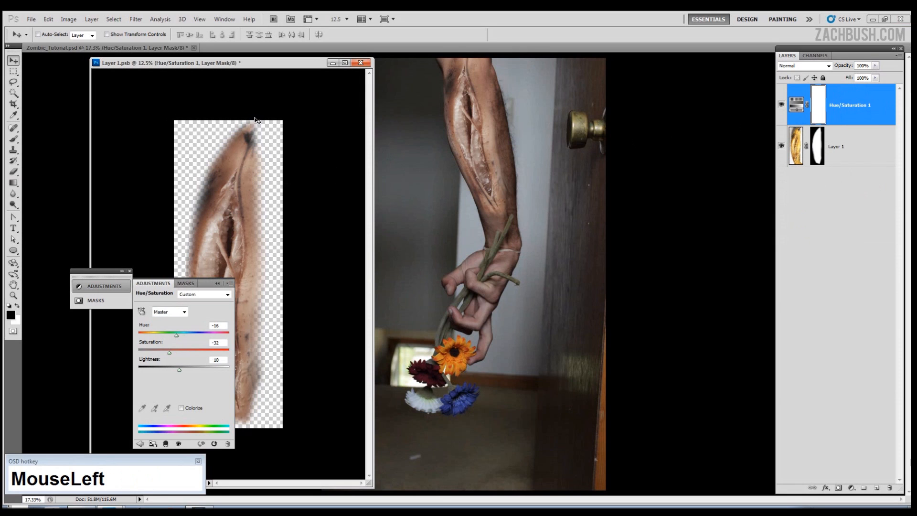
left_click(647, 127)
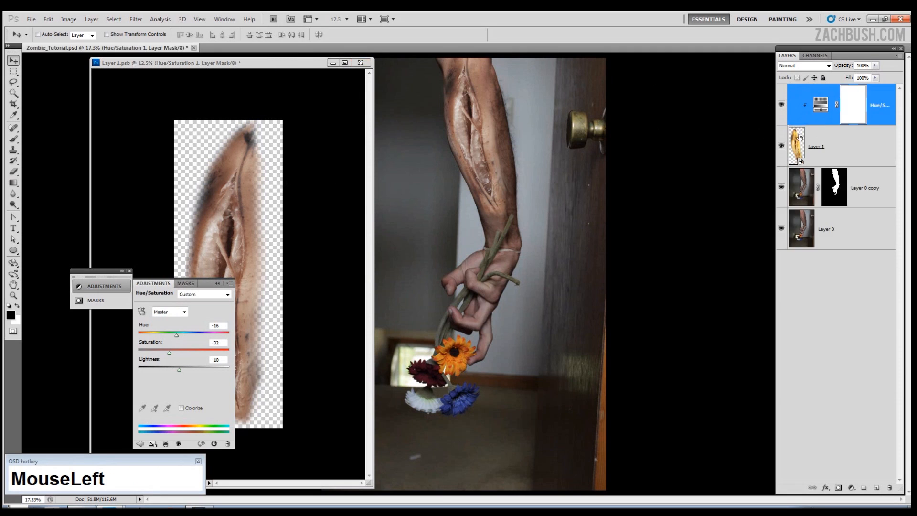
left_click_drag(818, 126, 888, 487)
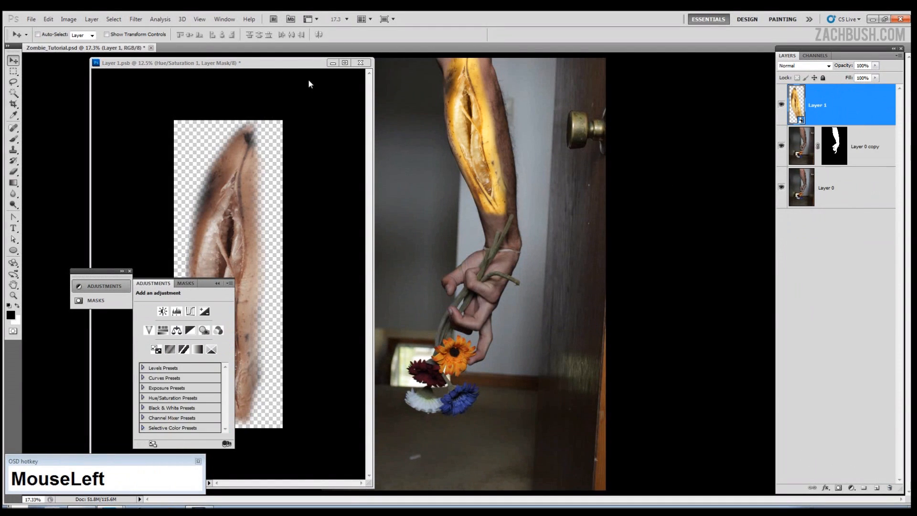
Shift the smart object's floating window to the right and save its contents to update the composition with the colour adjustment
left_click(305, 66)
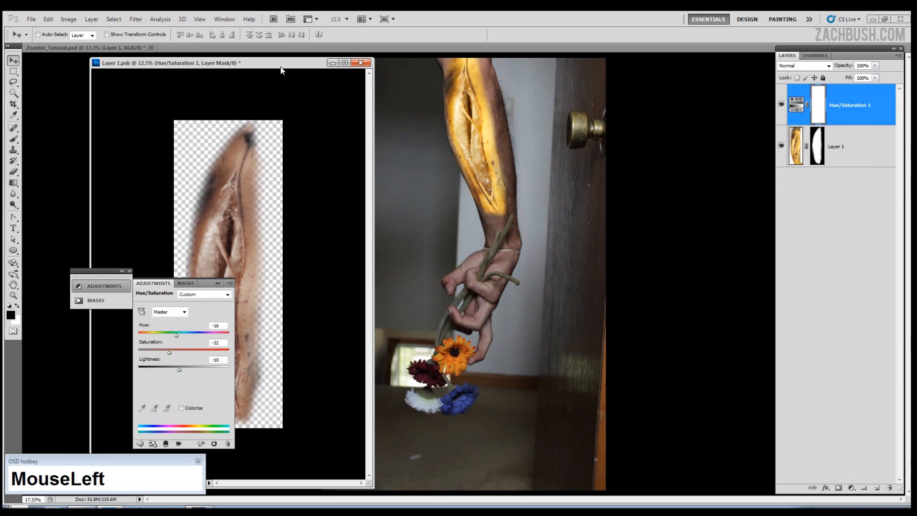
left_click_drag(282, 65, 311, 63)
left_click(310, 66)
key("ctrl+s")
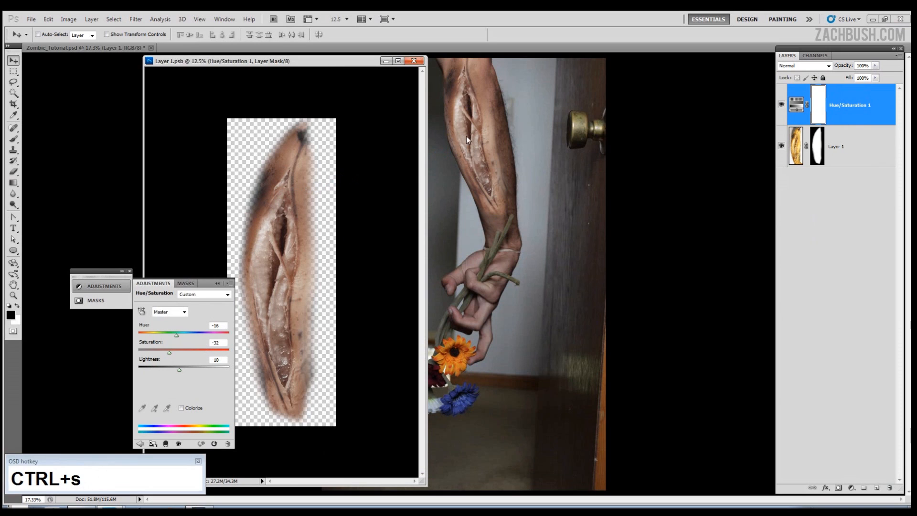
left_click(330, 207)
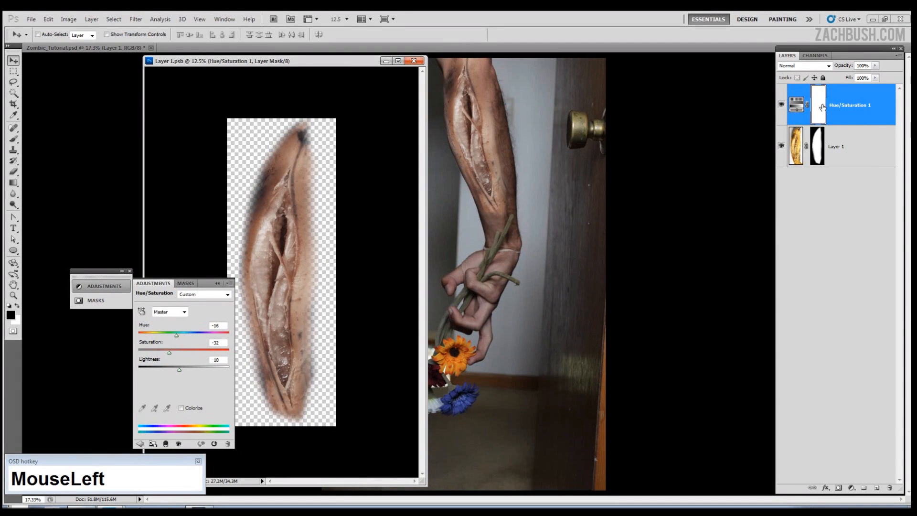
Target the banana layer's mask with the Eraser enlarged to 700 px, and undo a trial stroke along the banana's right edge
left_click(815, 144)
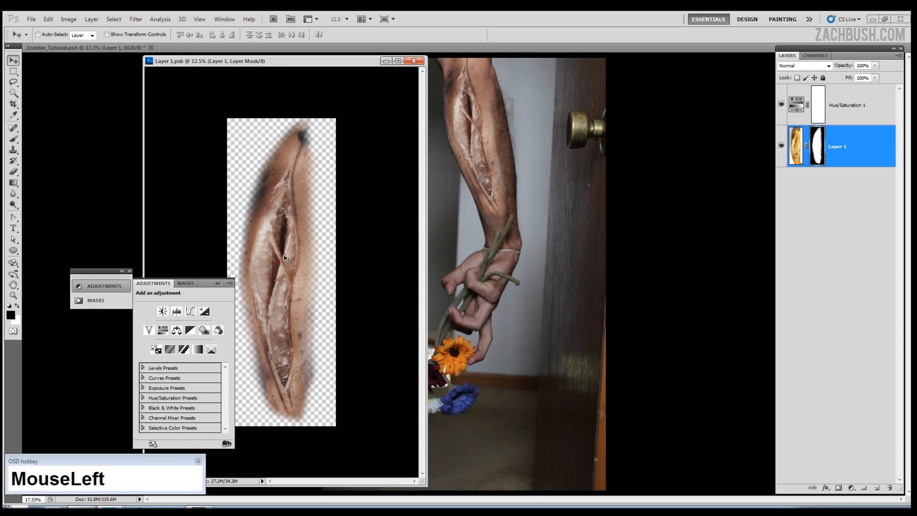
left_click(13, 172)
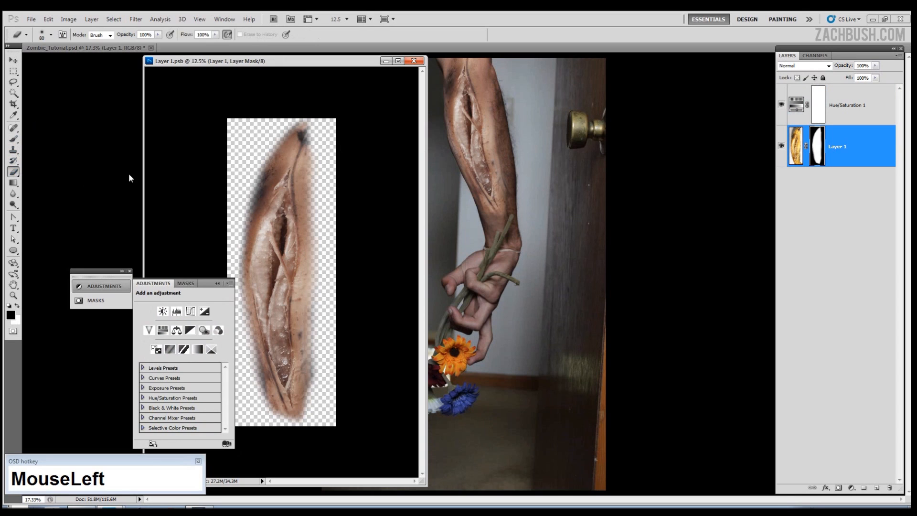
key("bracketright")
key("bracketright")
key("bracketright")
key("bracketright")
key("bracketright")
key("bracketright")
key("bracketright")
key("bracketright")
key("bracketright")
key("bracketright")
key("bracketright")
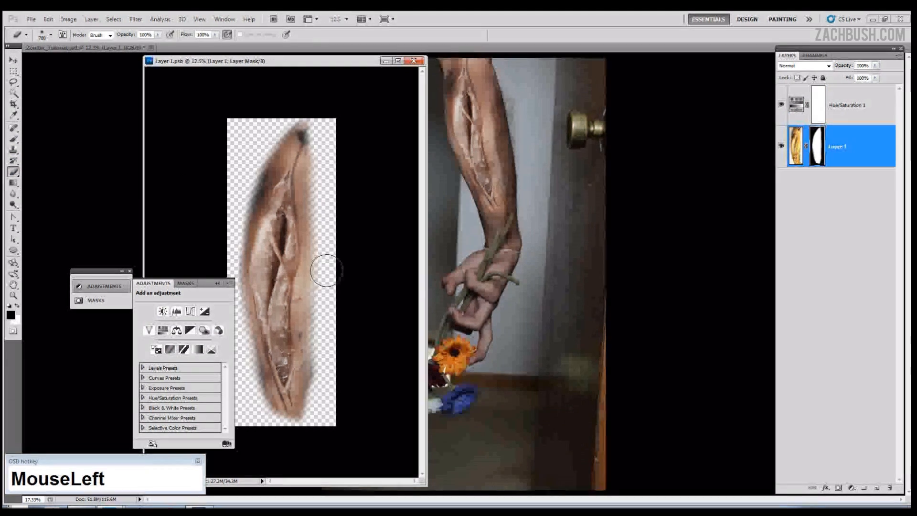
key("bracketright")
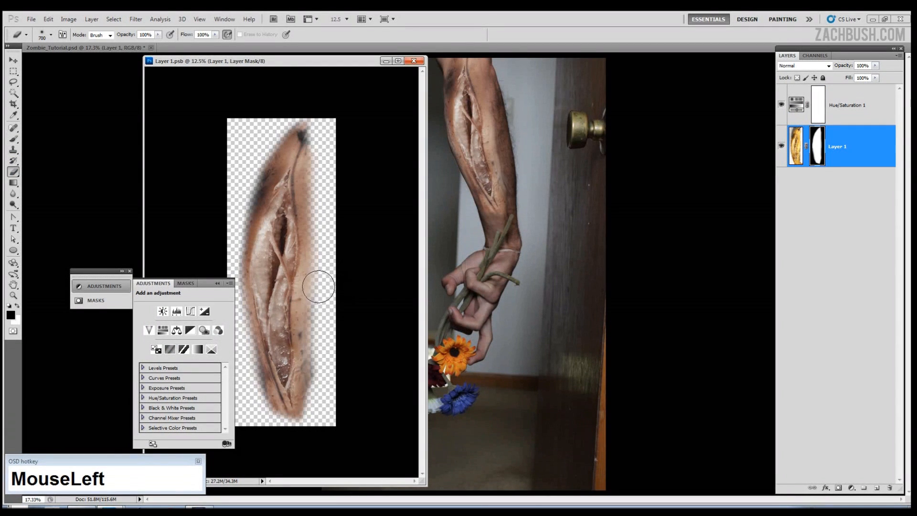
left_click_drag(318, 297, 322, 317)
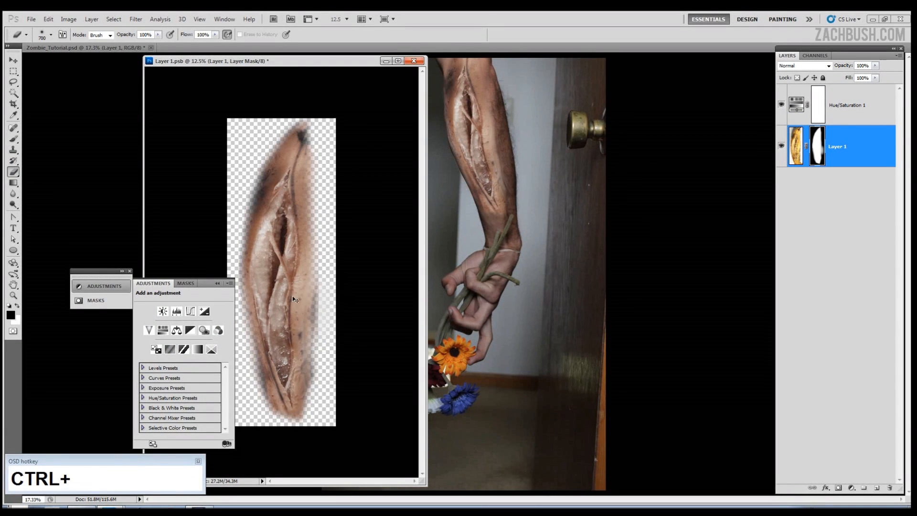
key("ctrl+z")
Swap the foreground and background colours and use a 500 px Eraser to mask out the banana's outer right edge
left_click(16, 306)
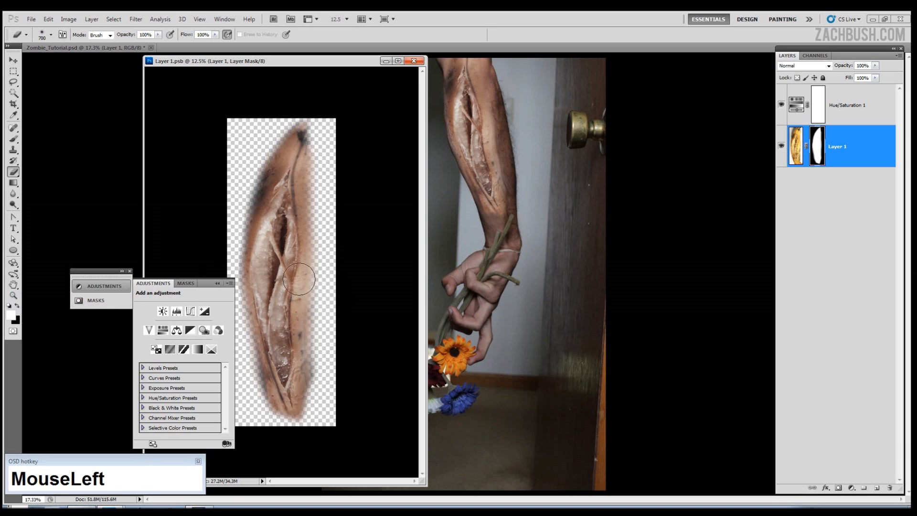
left_click_drag(317, 276, 313, 313)
key("ctrl+z")
key("bracketleft")
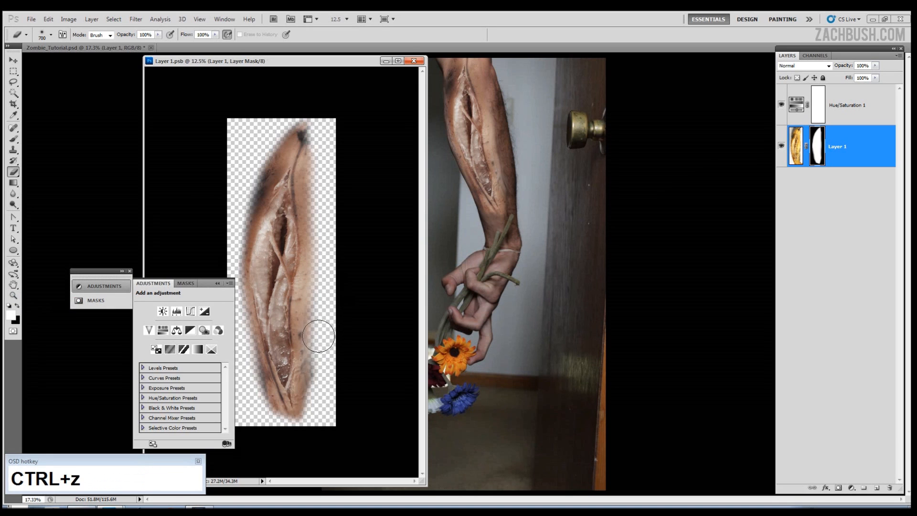
key("bracketleft")
mouse_move(315, 334)
left_mouse_down()
mouse_move(325, 302)
mouse_move(315, 365)
mouse_move(330, 273)
left_mouse_up()
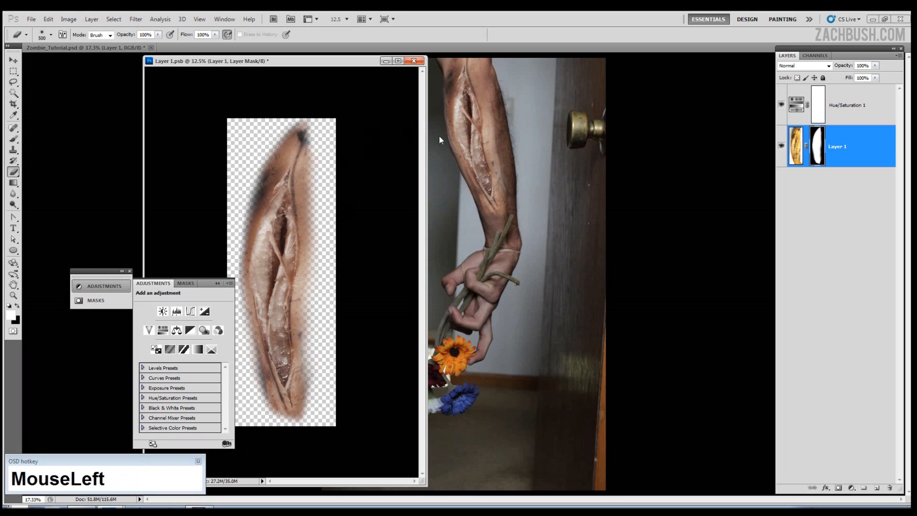
Trim the mask along the banana's left side and lower edges with a smaller Eraser, and save the smart object's contents
key("bracketleft")
mouse_move(235, 243)
left_mouse_down()
mouse_move(250, 255)
mouse_move(238, 269)
mouse_move(242, 325)
left_mouse_up()
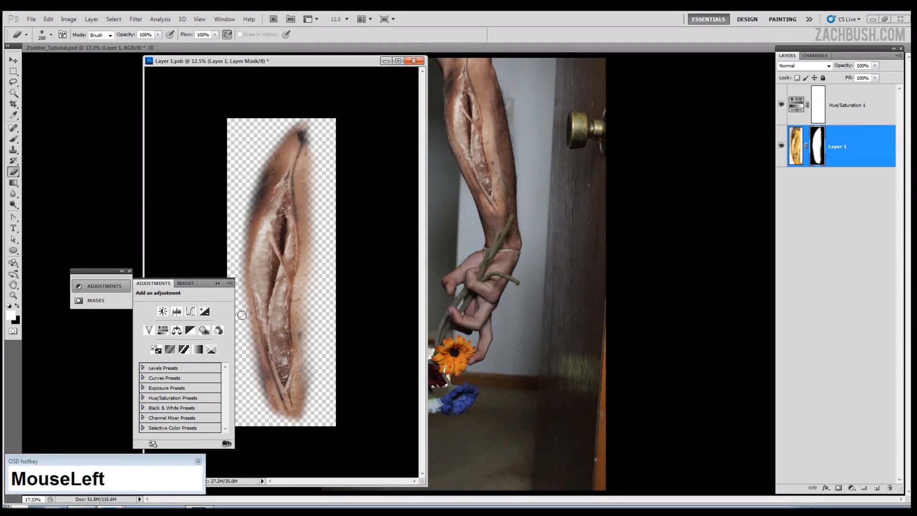
left_click_drag(269, 161, 244, 205)
left_click_drag(271, 423, 261, 369)
left_click_drag(313, 414, 311, 368)
key("ctrl+s")
Soften the mask along the banana's upper right side with a 400 px Eraser and save the contents again
left_click_drag(308, 303, 323, 182)
key("ctrl+z")
left_click_drag(305, 257, 300, 124)
key("ctrl+s")
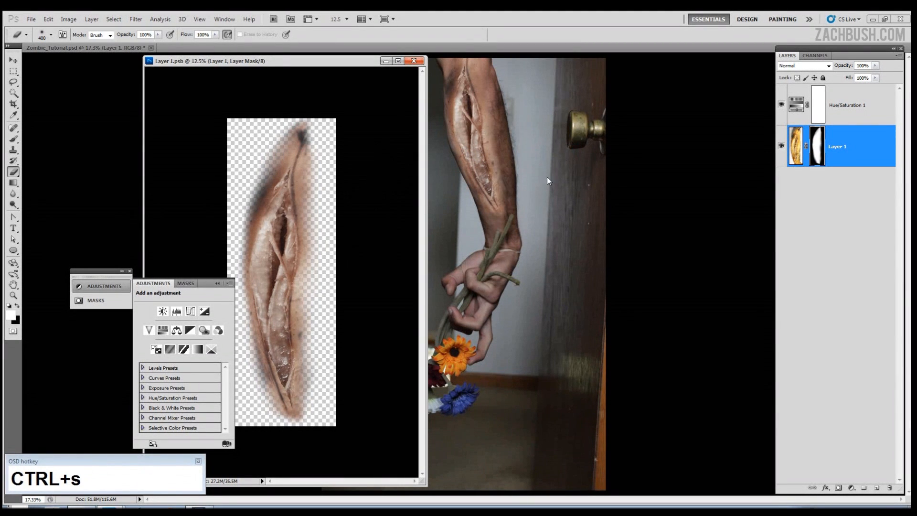
Close the Adjustments panel and the smart object's floating window to return to the arm composition
left_click(129, 271)
left_click_drag(347, 66, 315, 70)
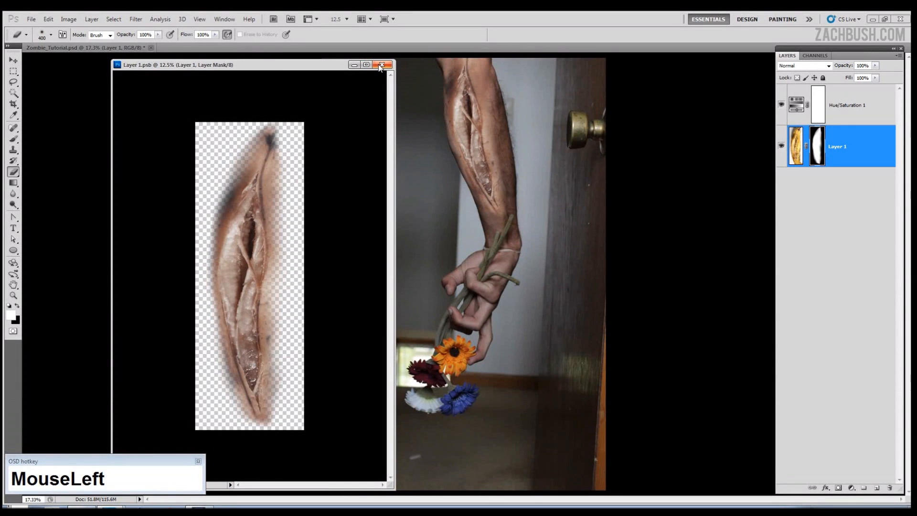
left_click(381, 66)
left_click(645, 117)
left_click(514, 203)
left_click(462, 203)
Compare the forearm up close with the wound smart object hidden and shown
left_click(13, 295)
left_click(419, 288)
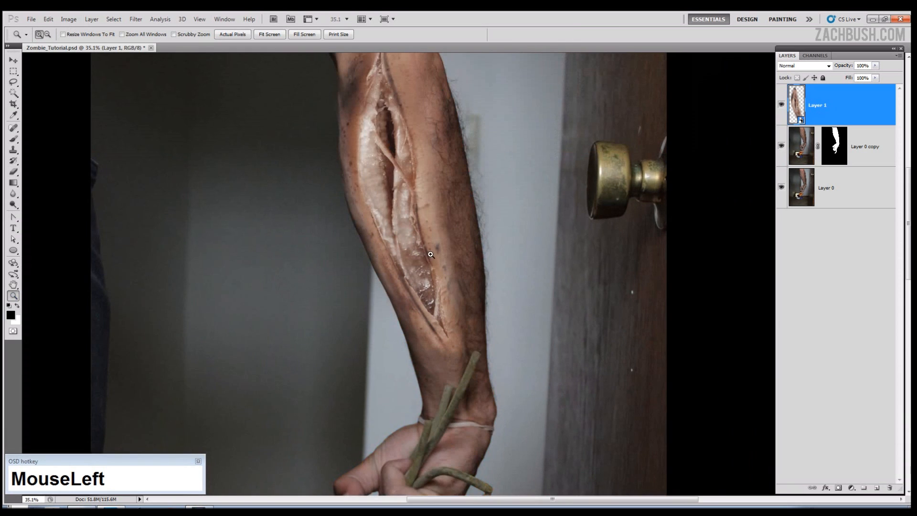
left_click_drag(423, 277, 435, 352)
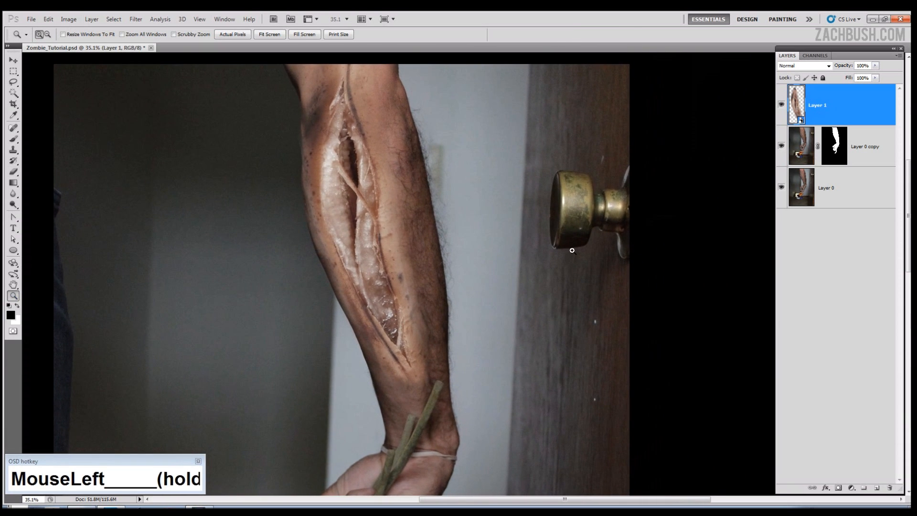
left_click(781, 104)
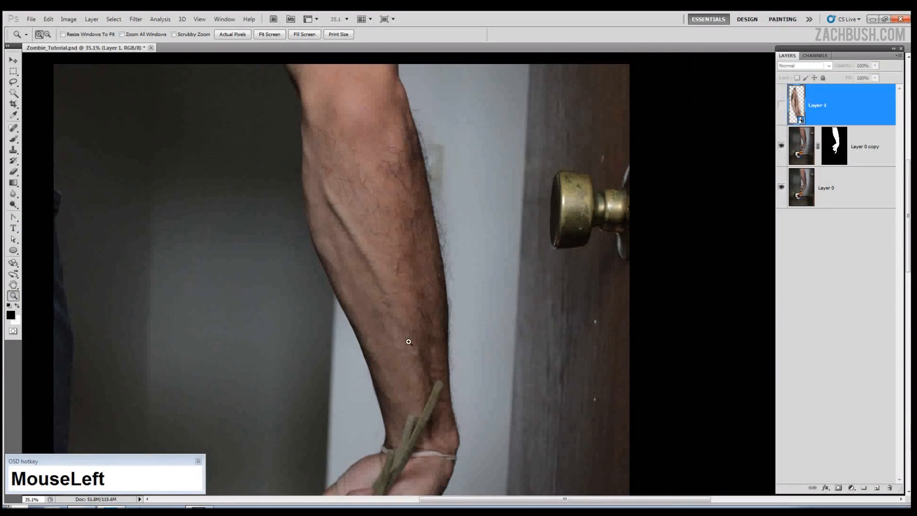
left_click(780, 105)
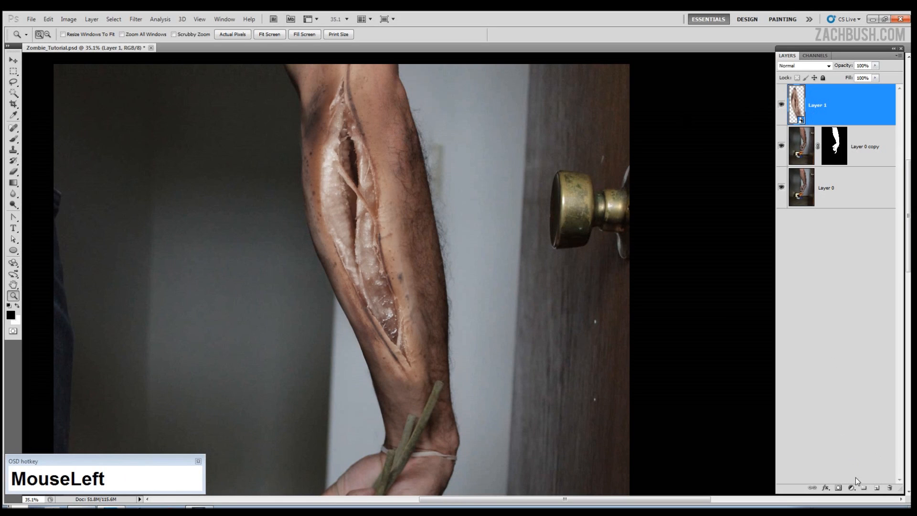
Add a Levels adjustment clipped to the wound smart object and lower its white output level to 173
left_click_drag(846, 492, 851, 337)
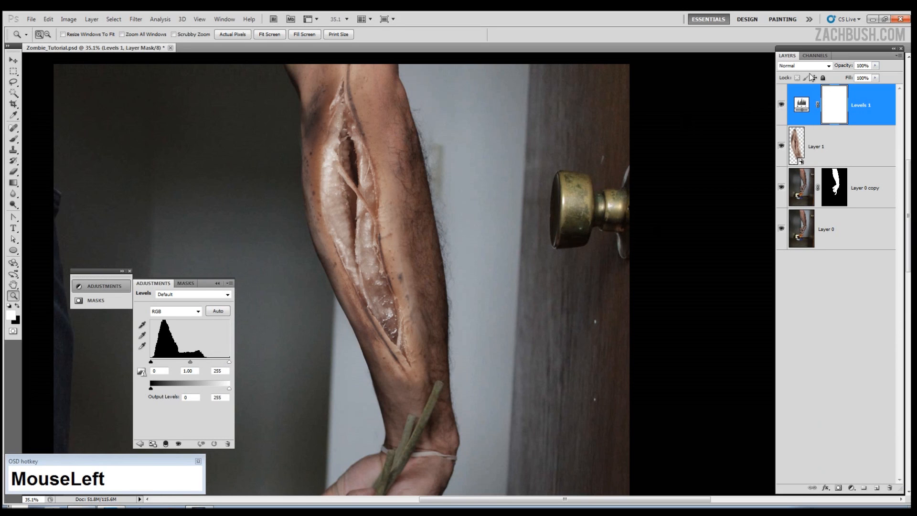
left_click(810, 125, "alt")
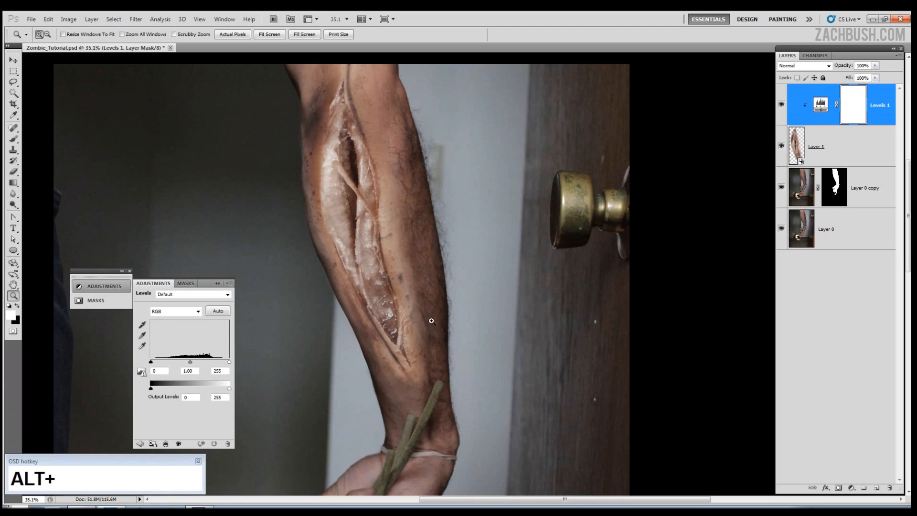
left_click_drag(230, 390, 203, 391)
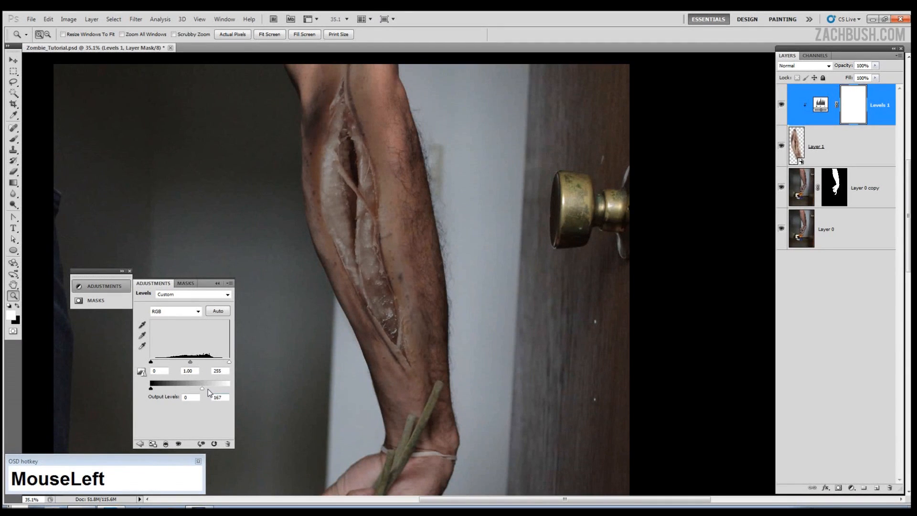
left_click_drag(202, 391, 208, 392)
Fade the Levels adjustment out over the upper wound with a black-to-transparent gradient on its mask
left_click(851, 104)
left_click(13, 183)
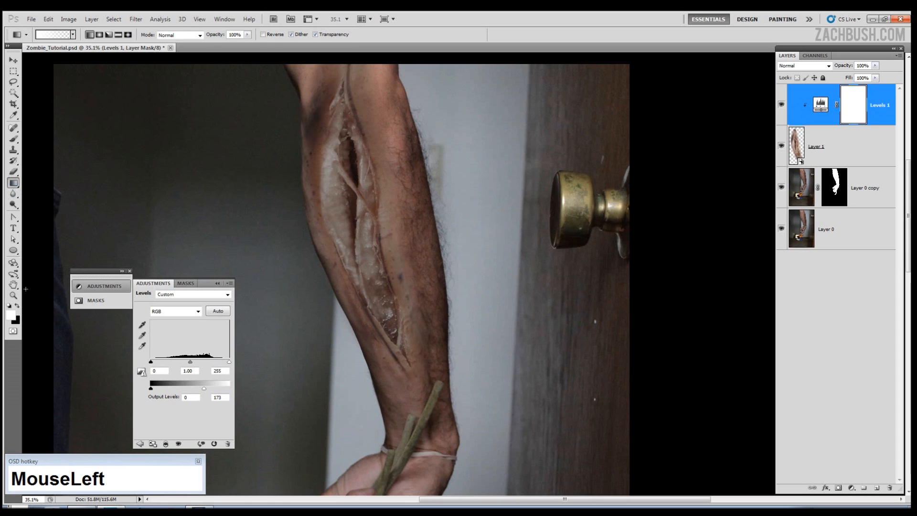
left_click(17, 305)
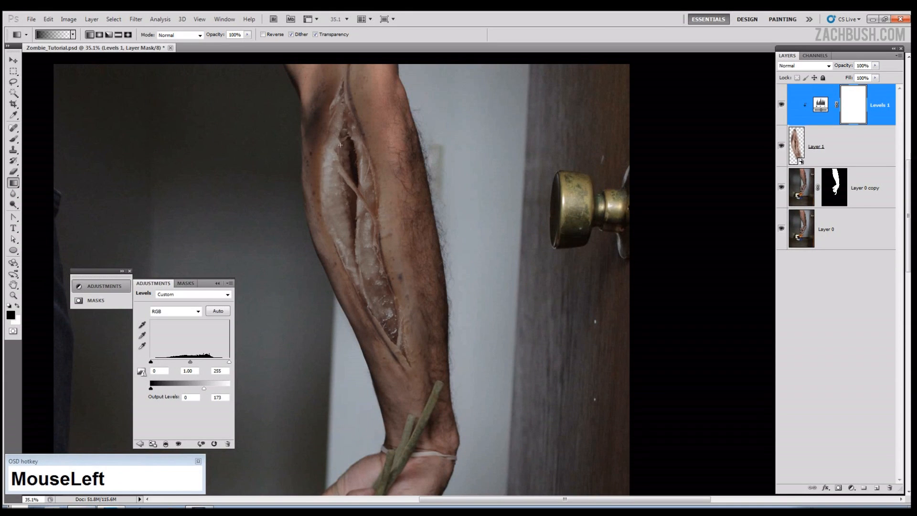
left_click_drag(352, 222, 380, 317)
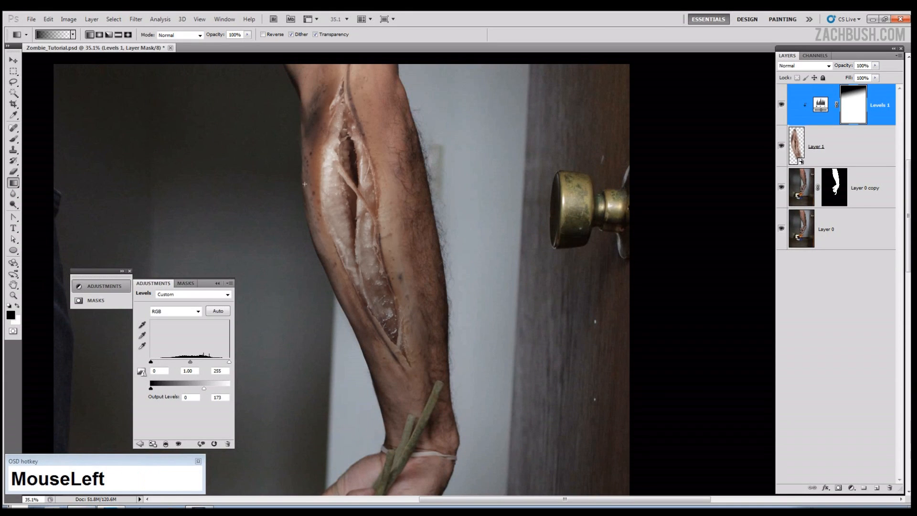
left_click_drag(305, 184, 347, 262)
left_click_drag(399, 249, 400, 249)
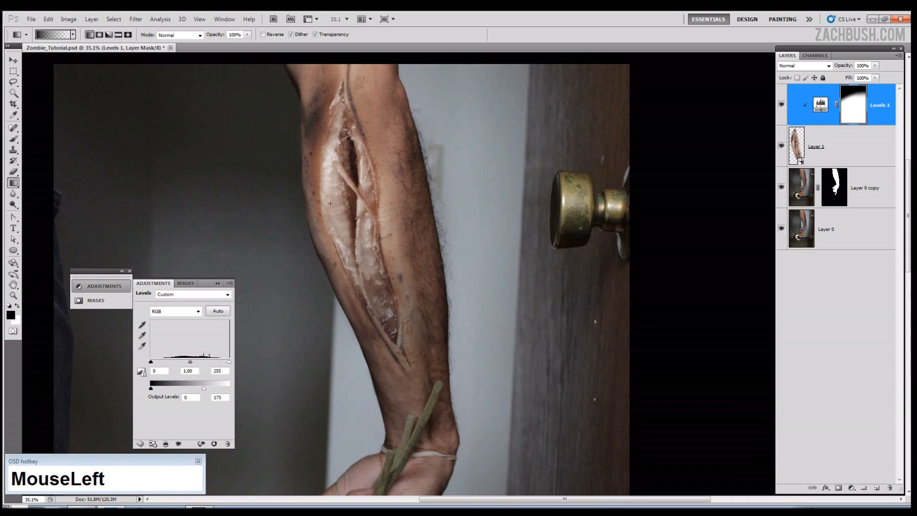
Paint white with a 500 px brush on the Levels mask beside the lower wound, and compare with the wound hidden
key("b")
left_click(13, 138)
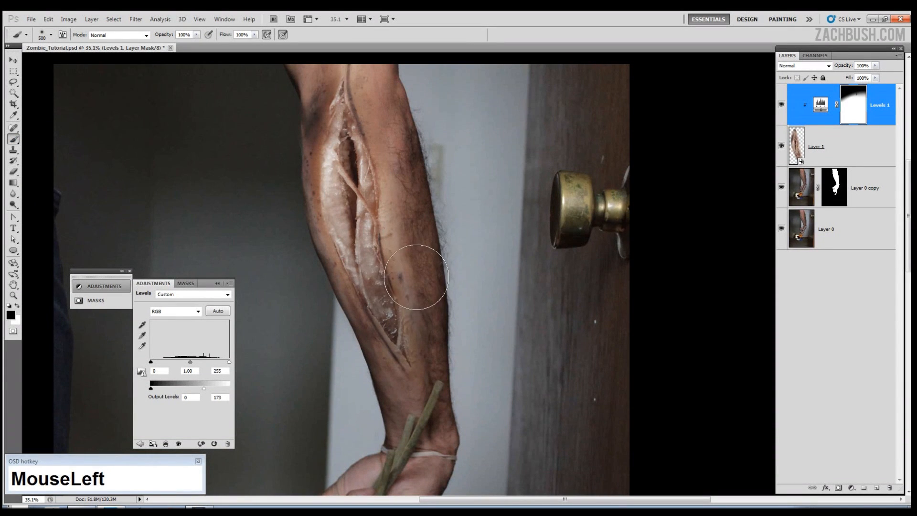
key("x")
mouse_move(417, 269)
left_mouse_down()
mouse_move(420, 294)
mouse_move(408, 254)
mouse_move(414, 200)
mouse_move(420, 276)
left_mouse_up()
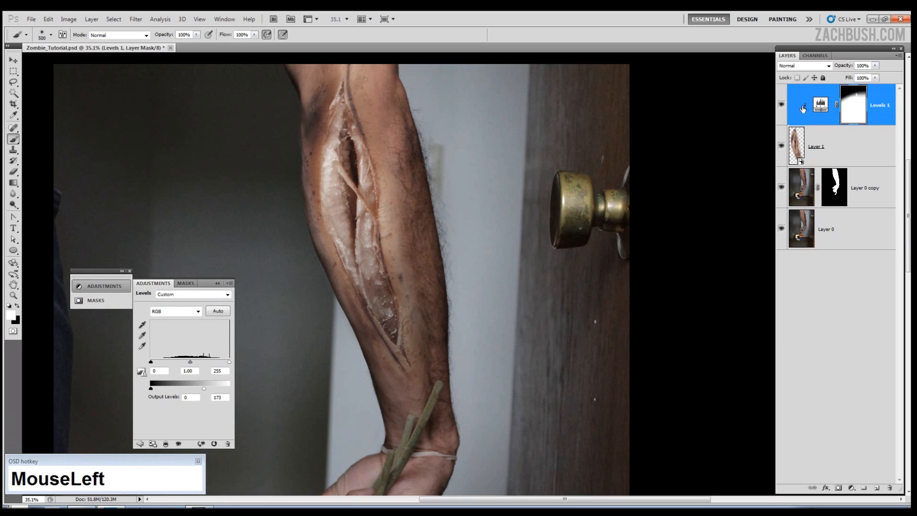
left_click(782, 145)
left_click(782, 145)
Open the wound smart object's contents in a floating window over the composition, magnified on the lower wound's right edge
double_click(796, 146)
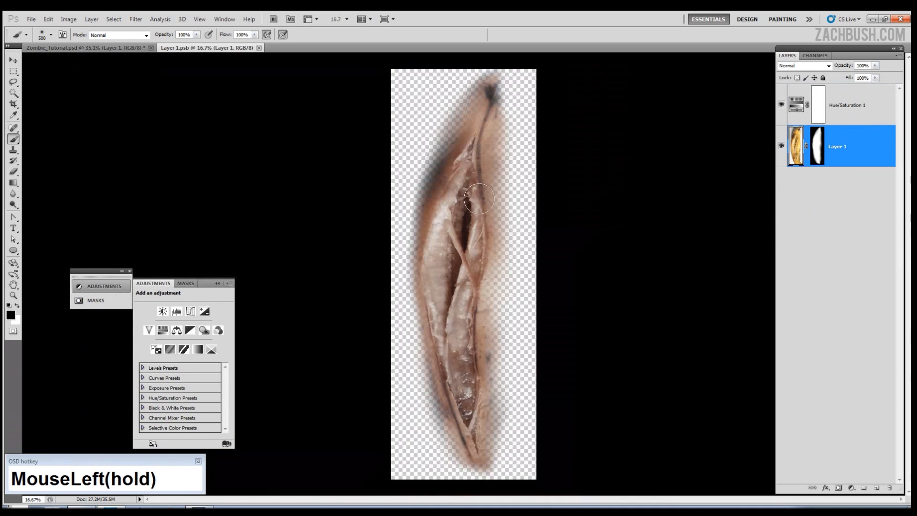
left_click_drag(207, 48, 210, 65)
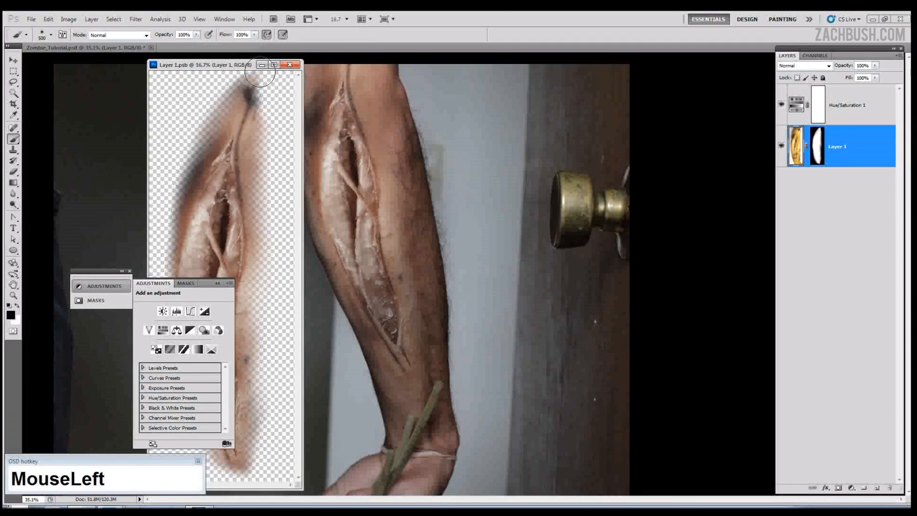
left_click(14, 295)
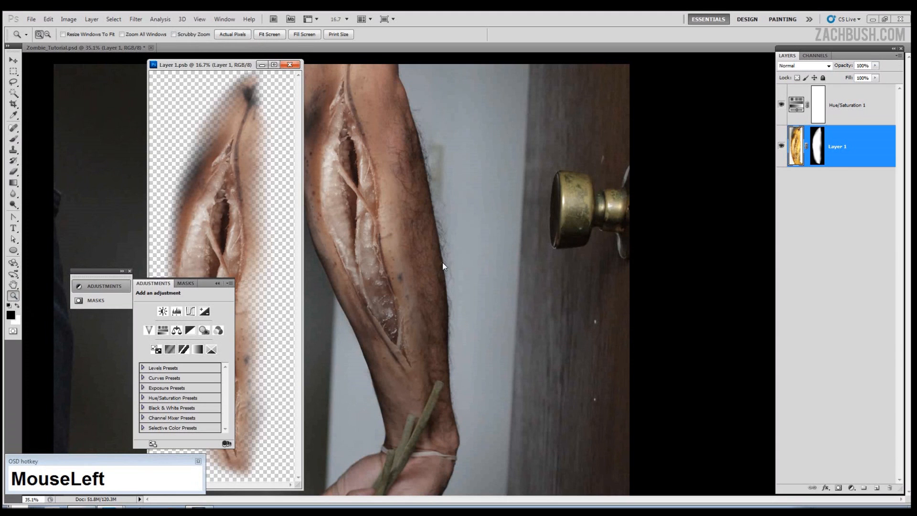
left_click(388, 296)
left_click(415, 283)
left_click_drag(416, 284, 476, 329)
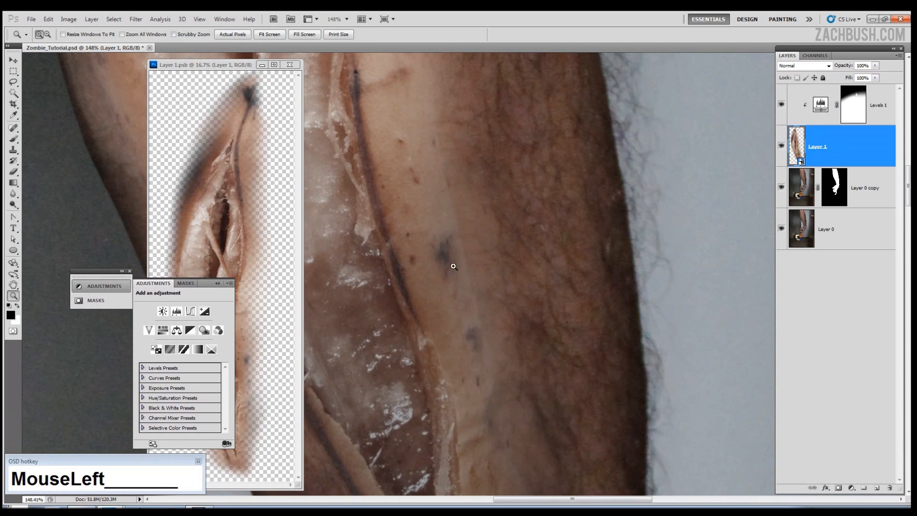
left_click_drag(240, 66, 311, 66)
Paint black with a 250 px brush on the banana layer's mask along its lower right edge
left_click(816, 142)
key("b")
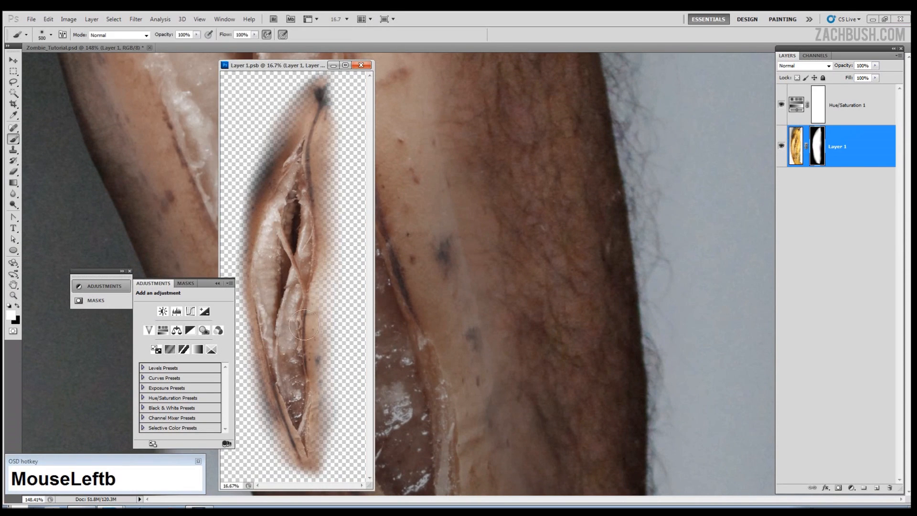
key("bracketleft")
key("bracketleft")
key("bracketleft")
key("bracketleft")
key("bracketleft")
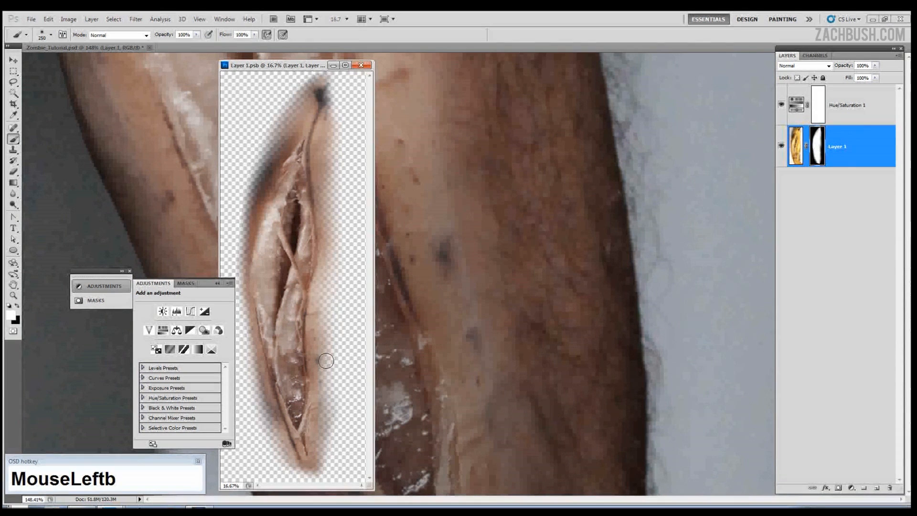
key("x")
left_click_drag(327, 377, 328, 310)
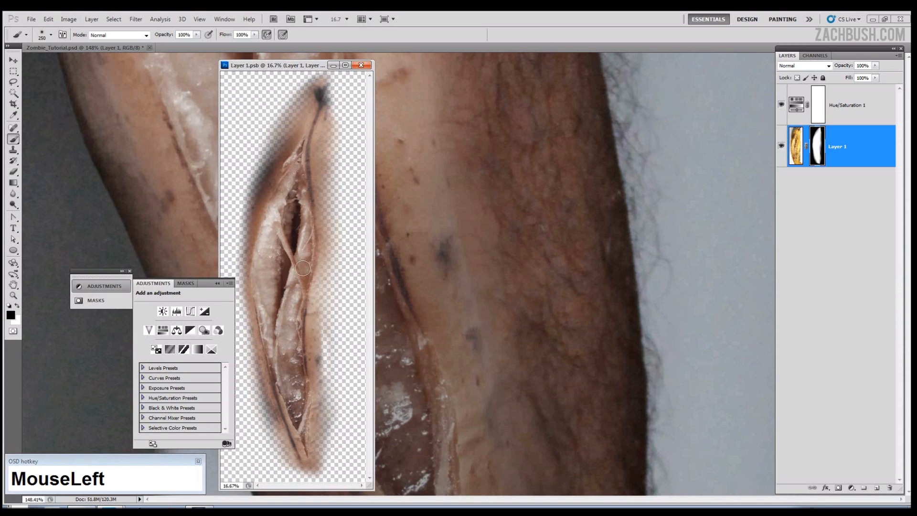
Check the brush's Shape Dynamics, mask the banana's lower right edge further with a 400 px brush, and save the contents
key("F5")
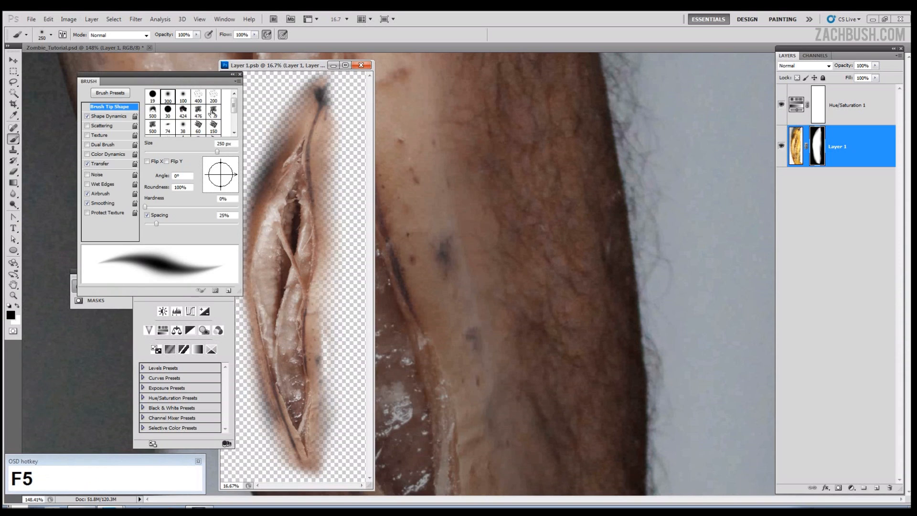
left_click(110, 116)
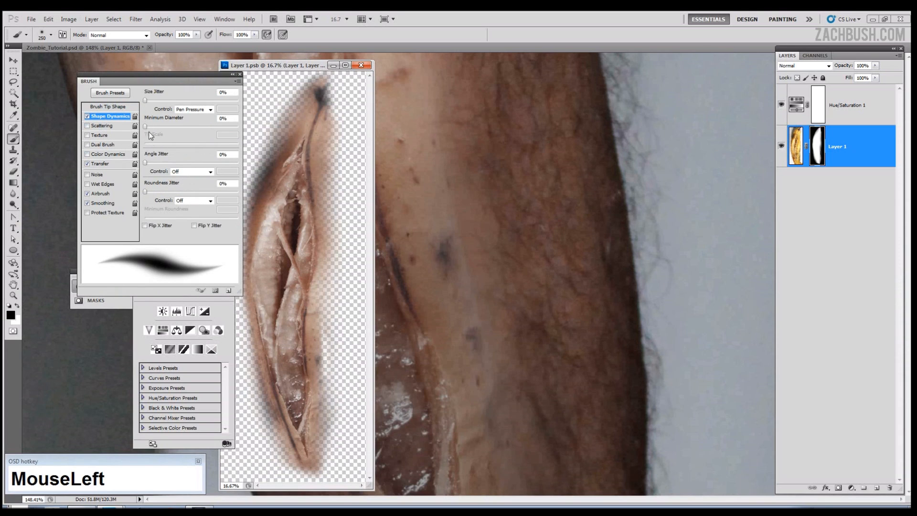
left_click(239, 75)
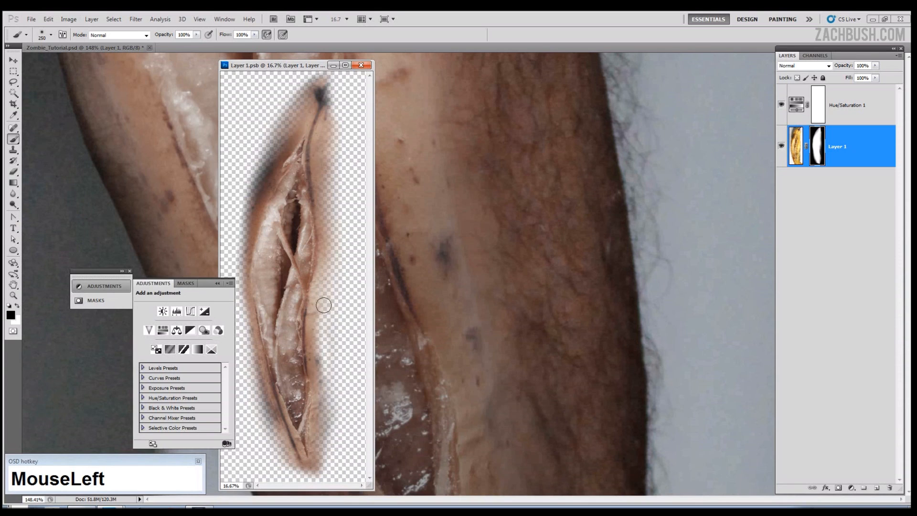
key("bracketright")
key("bracketright")
mouse_move(331, 398)
left_mouse_down()
mouse_move(336, 364)
mouse_move(335, 460)
mouse_move(328, 381)
left_mouse_up()
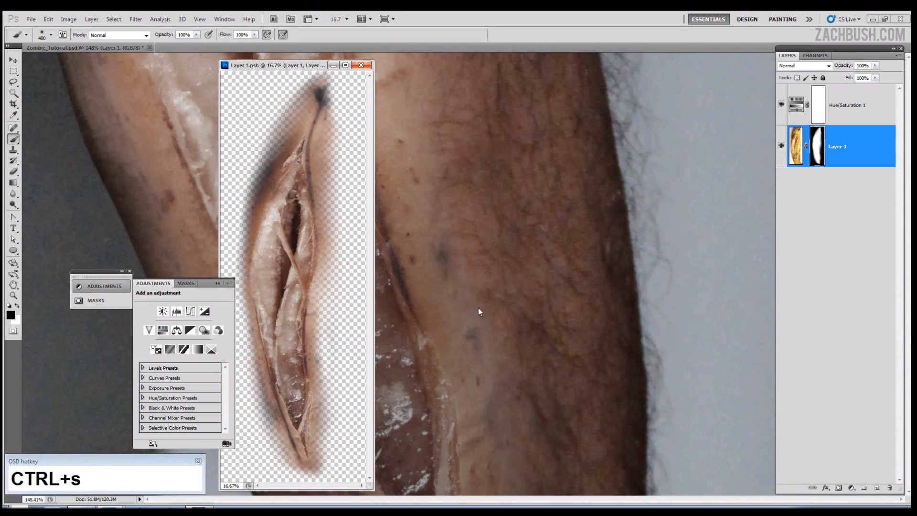
Paint black with a 250 px brush on the banana mask's right edge, then save and close the wound's contents
key("bracketleft")
key("bracketleft")
left_click_drag(326, 328, 337, 418)
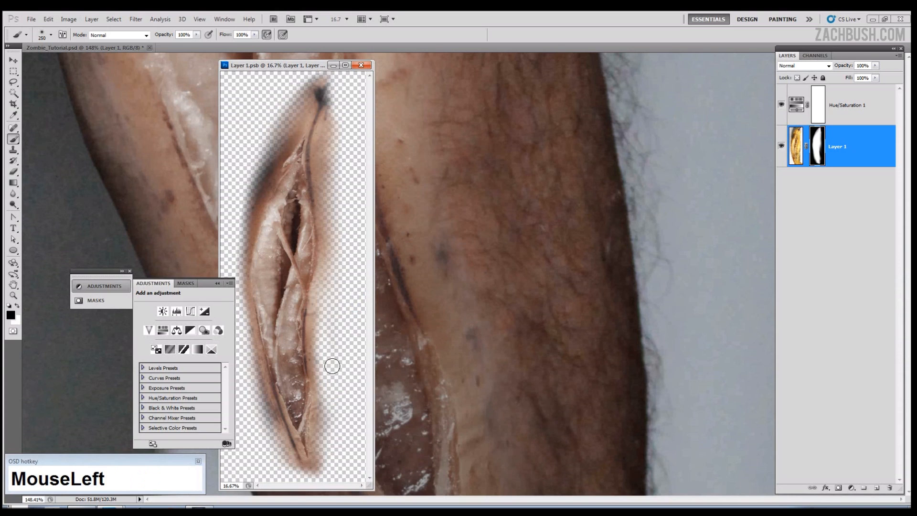
key("ctrl+s")
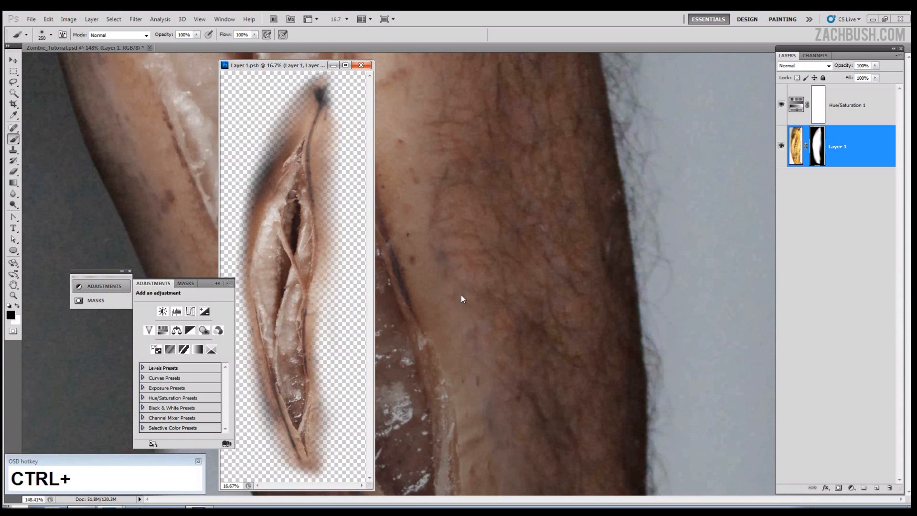
key("ctrl+minus")
left_click(361, 65)
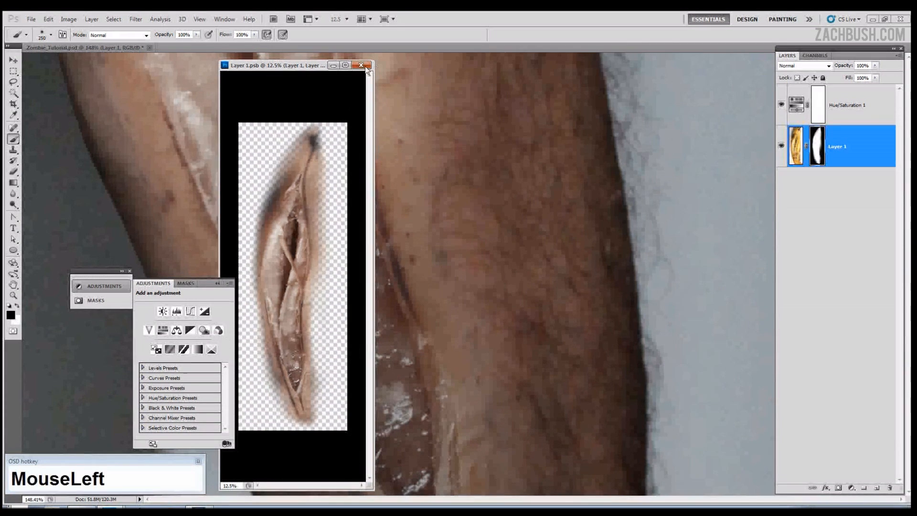
key("ctrl+minus")
key("ctrl+minus")
key("ctrl+minus")
key("ctrl+minus")
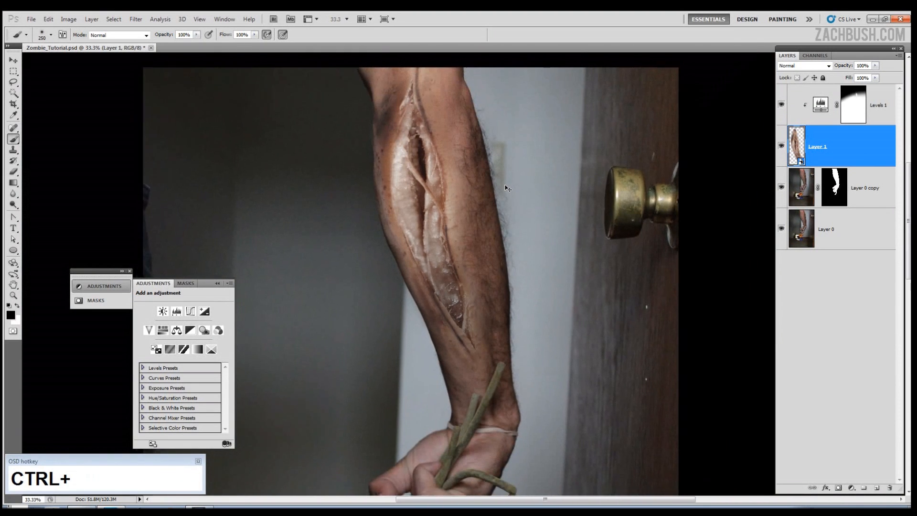
key("ctrl+minus")
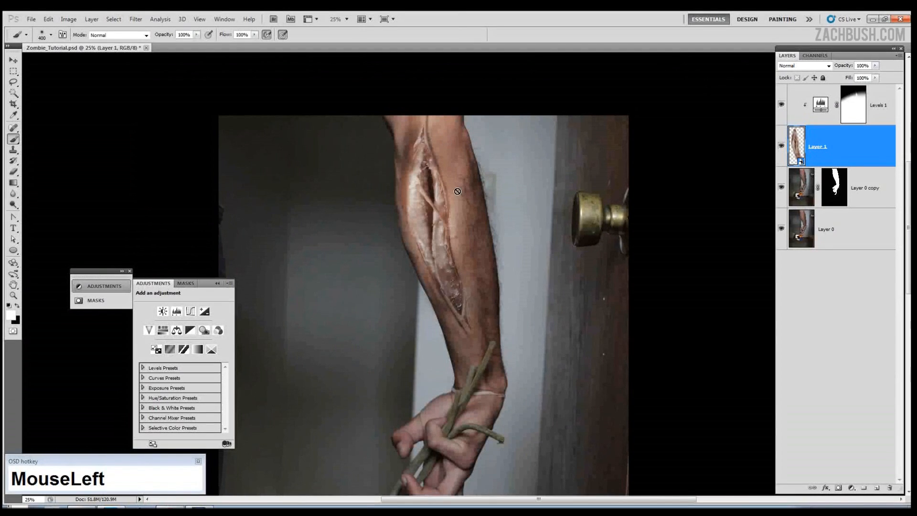
Open IMG_3781 from the STOCK folder, copy it into the zombie composition as a layer, and close the source image
left_click(31, 19)
left_click(38, 38)
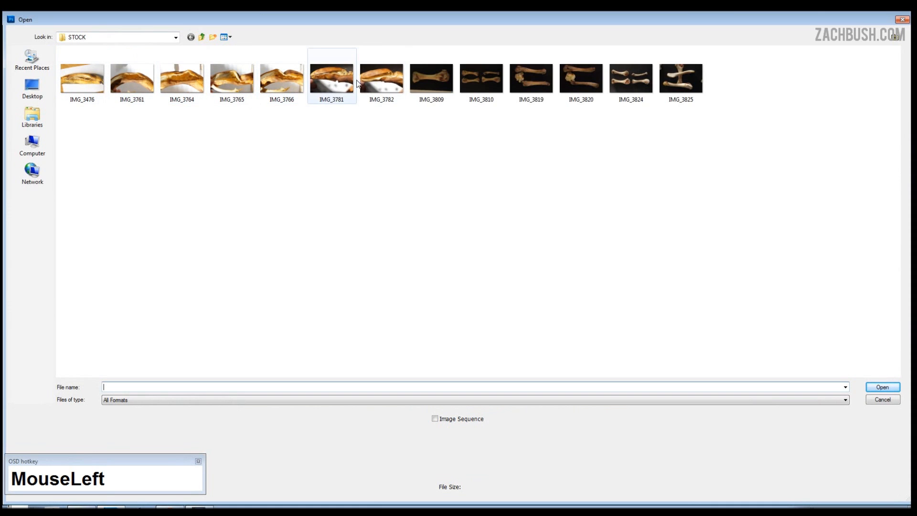
left_click(331, 84)
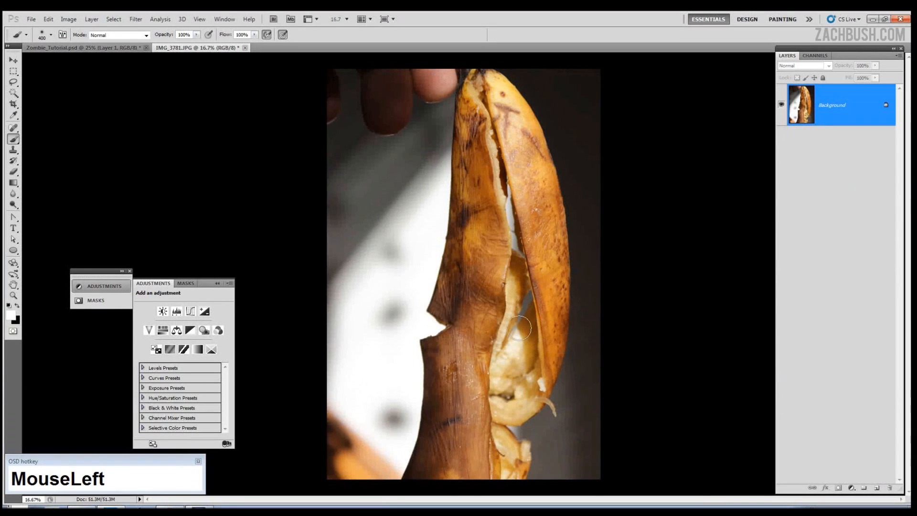
left_click_drag(219, 51, 148, 110)
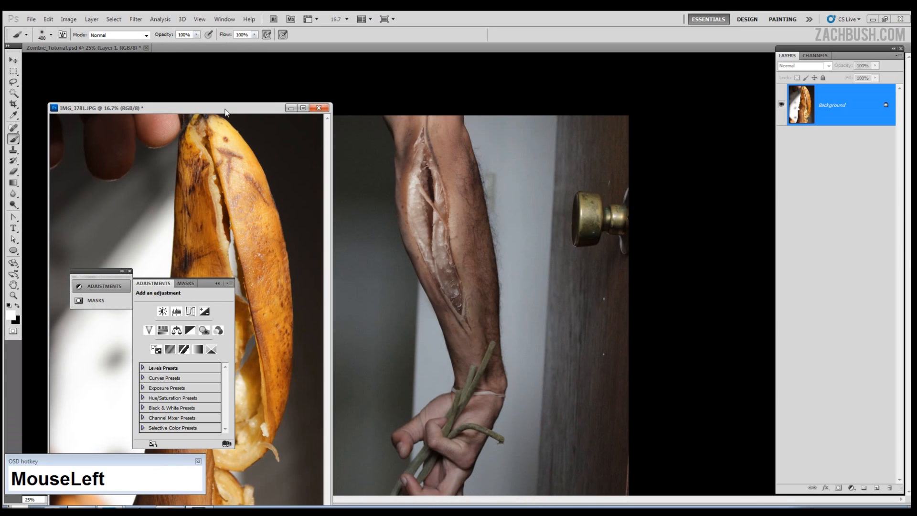
left_click_drag(258, 106, 350, 65)
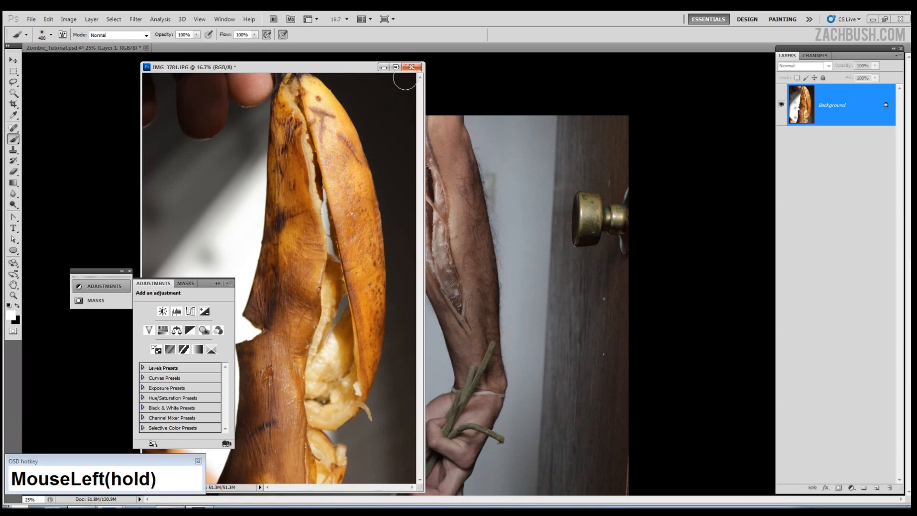
left_click_drag(846, 112, 685, 176)
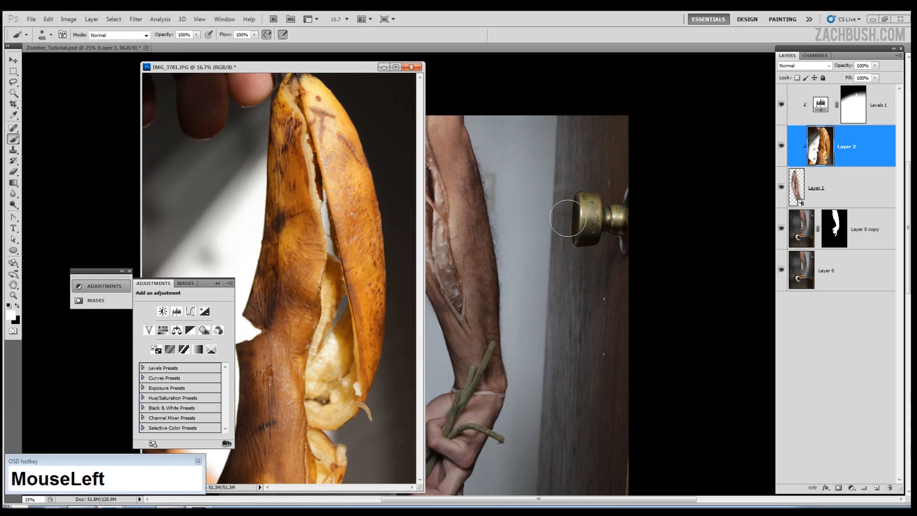
left_click(366, 175)
left_click(411, 67)
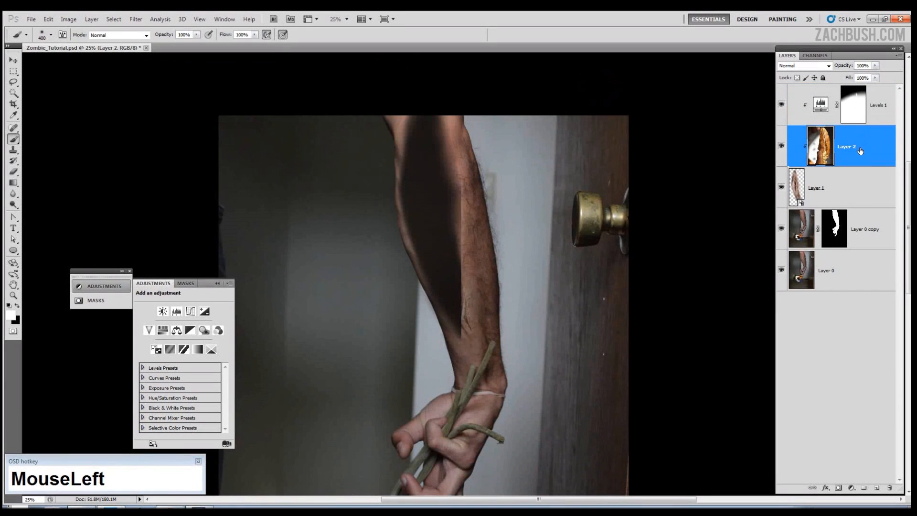
Move the new banana layer to the top of the stack, unclipped, and convert it to a smart object
left_click_drag(854, 161, 839, 88)
left_click(829, 125, "alt")
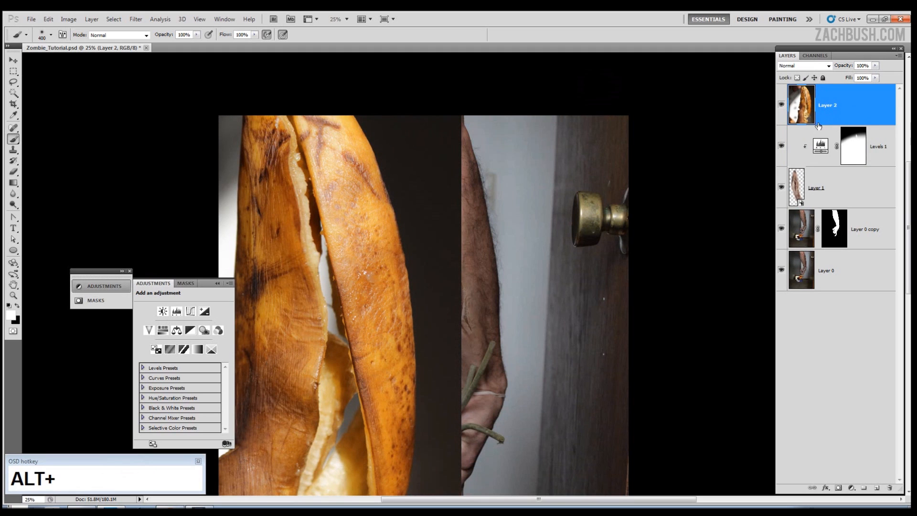
left_click_drag(412, 209, 502, 117)
right_click(838, 113)
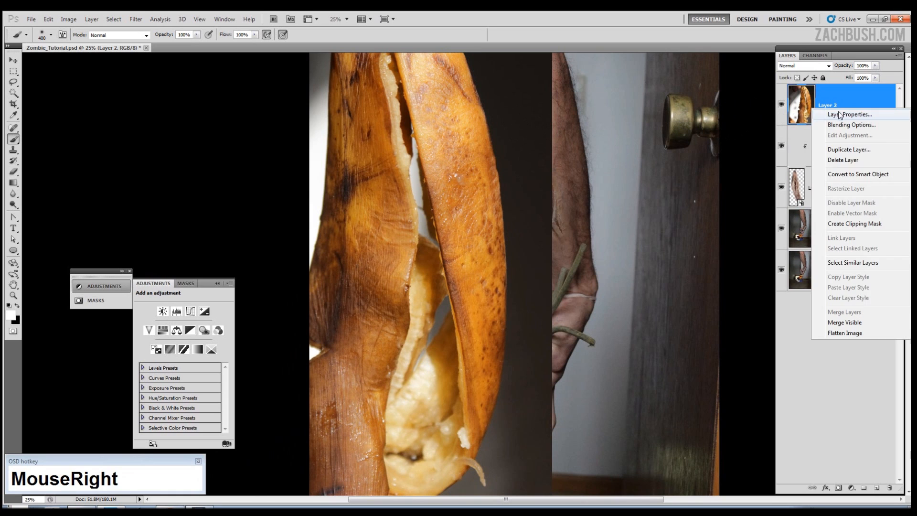
left_click(852, 175)
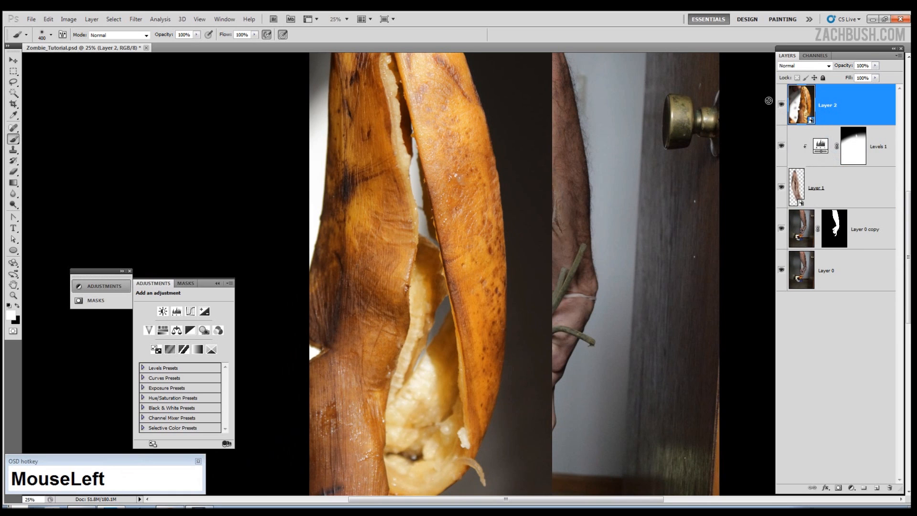
Scale down, rotate and flip the new banana so its tip points down along the forearm
key("ctrl+t")
left_click_drag(444, 119, 475, 260)
left_click_drag(583, 86, 464, 264)
left_click_drag(444, 310, 392, 262)
key("Return")
key("ctrl+t")
right_click(392, 262)
left_click(420, 396)
key("Return")
Open the new banana smart object's contents and crop the photo closer around the banana
double_click(807, 105)
left_click(13, 104)
left_click_drag(574, 69, 395, 480)
key("Return")
Trace the banana's outline with the Magnetic Lasso, mask out the background, and save the contents in a floating window
left_click_drag(13, 82, 40, 104)
left_click(475, 69)
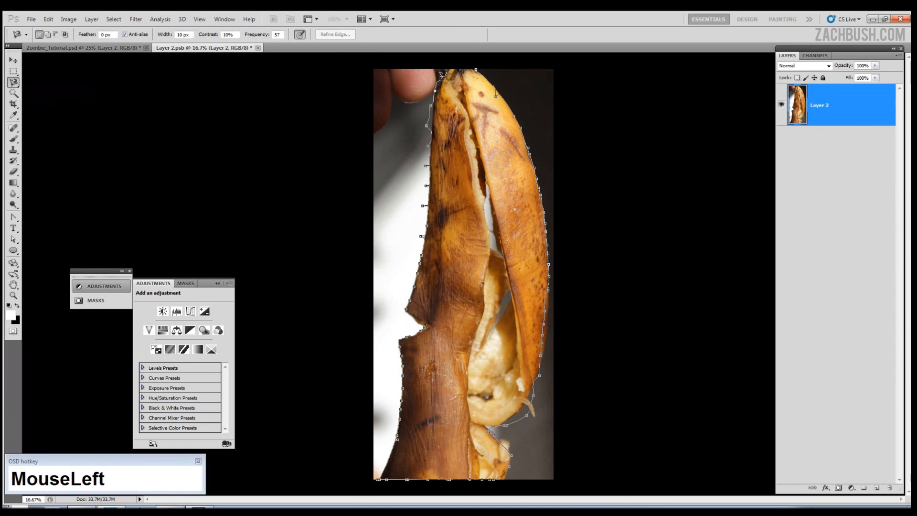
left_click(475, 70)
key("ctrl+shift+i")
left_click(838, 487)
key("ctrl+z")
key("ctrl+shift+i")
left_click(838, 487)
left_click_drag(275, 49, 320, 55)
key("ctrl+s")
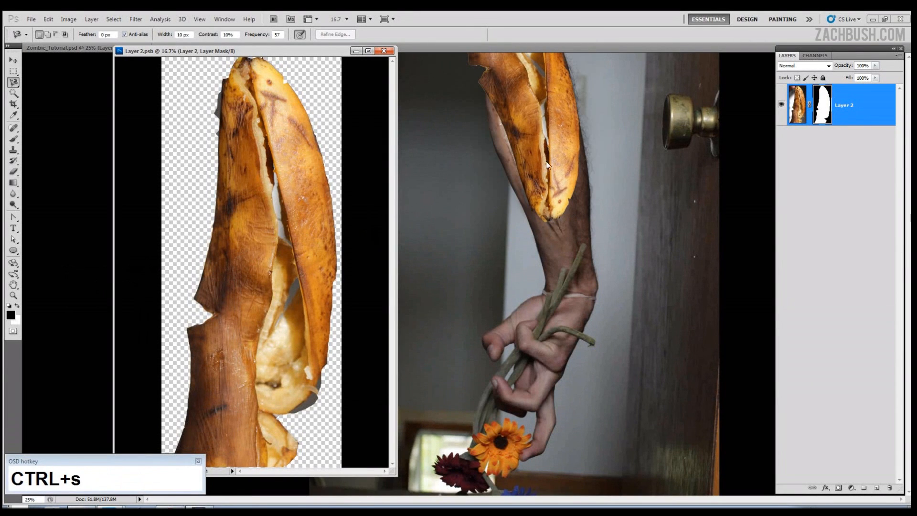
Start masking the pale gap between the banana peels with a 30 px brush
left_click(13, 295)
left_click(274, 241)
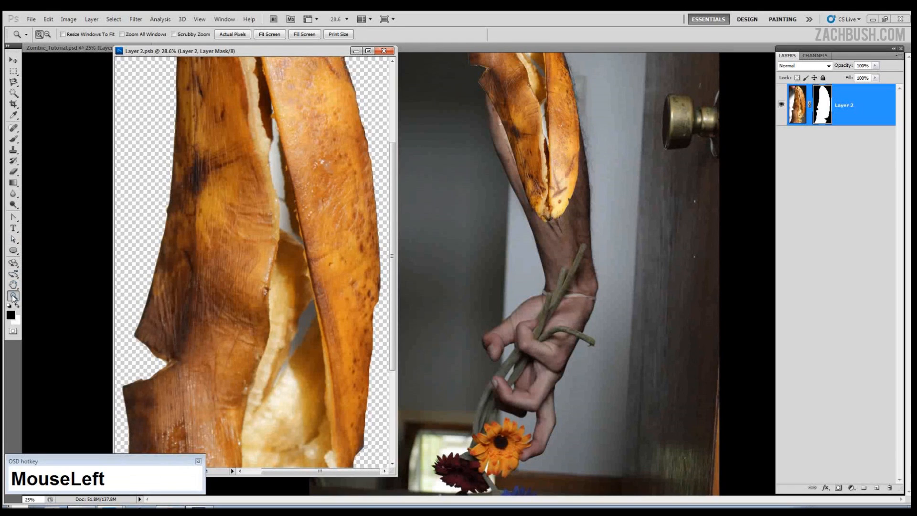
left_click_drag(253, 289, 252, 288)
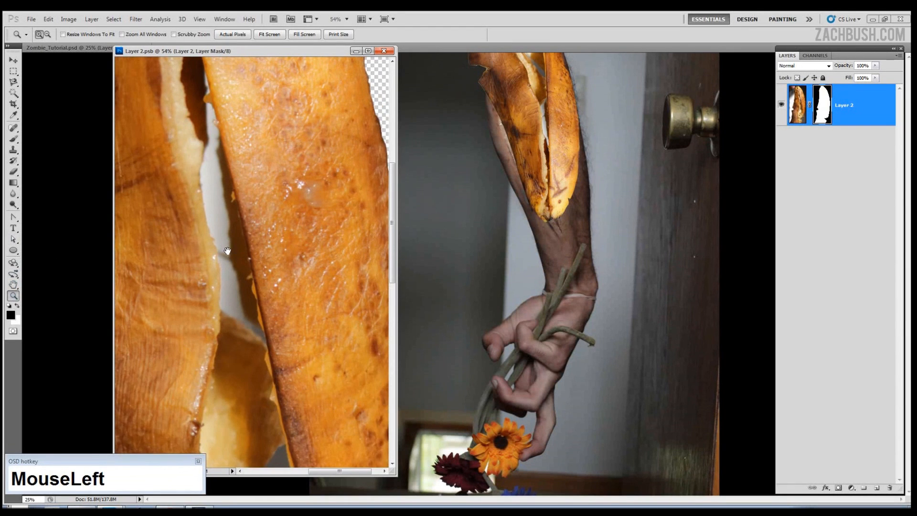
left_click_drag(226, 247, 232, 281)
key("ctrl+minus")
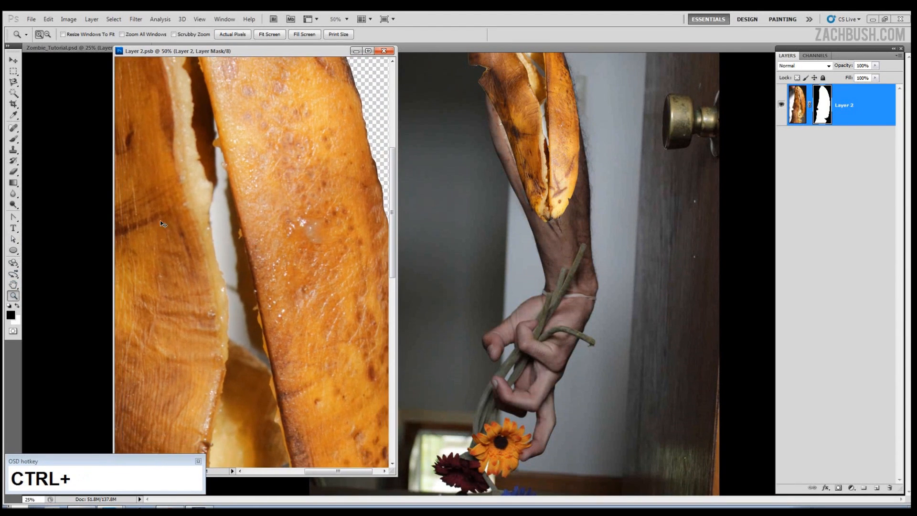
key("ctrl+minus")
left_click(13, 138)
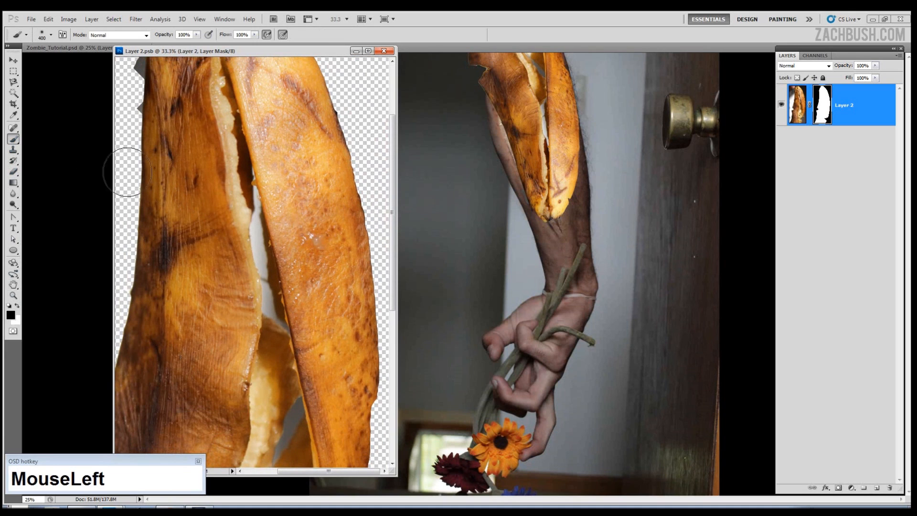
right_click(245, 223)
left_click(392, 381)
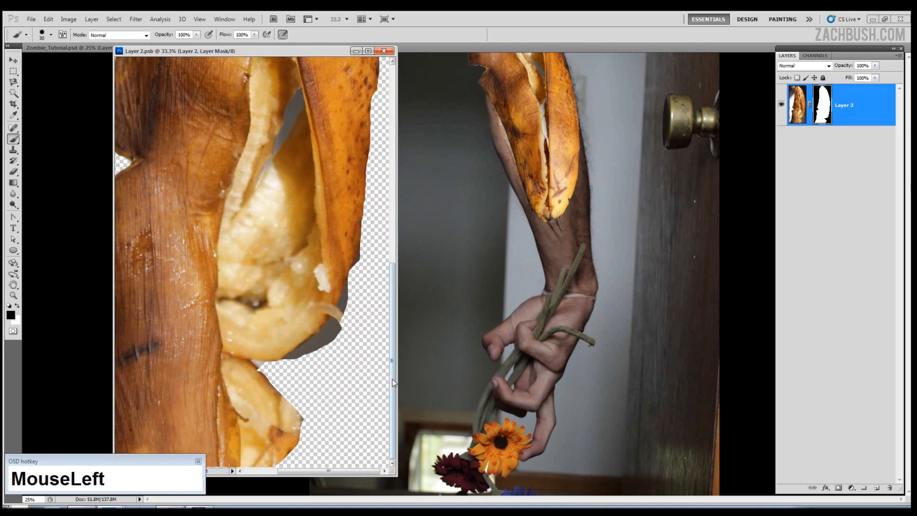
left_click_drag(282, 180, 280, 355)
left_click_drag(273, 228, 289, 359)
left_click_drag(262, 236, 262, 236)
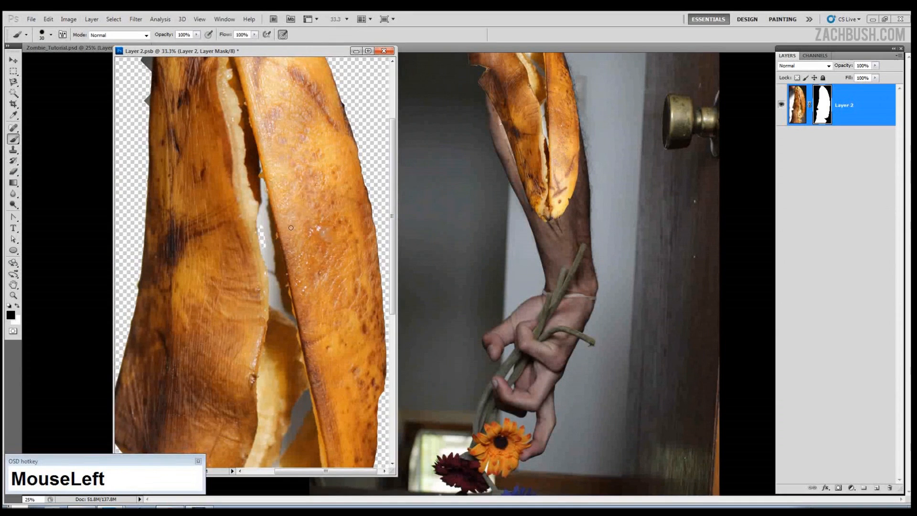
left_click_drag(266, 232, 268, 237)
Set the brush hardness to 35% and paint black on the mask over the gaps between the peels
key("F5")
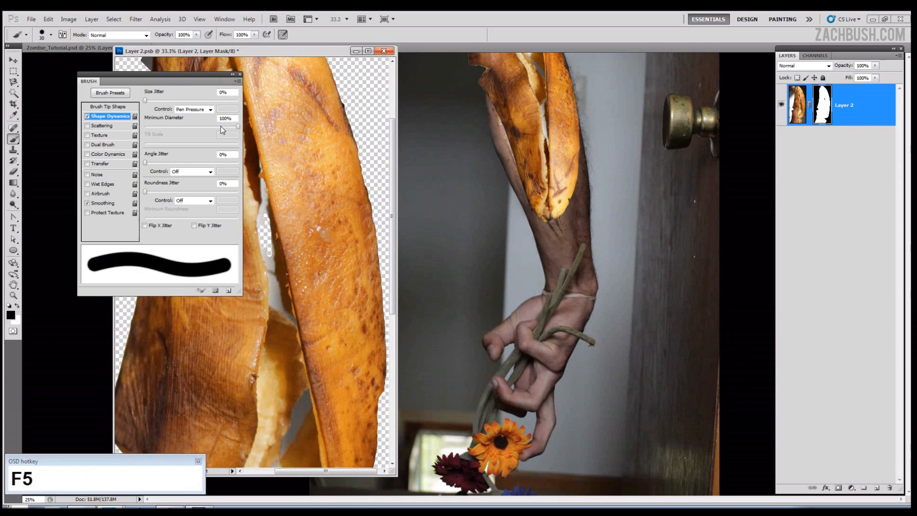
left_click(107, 107)
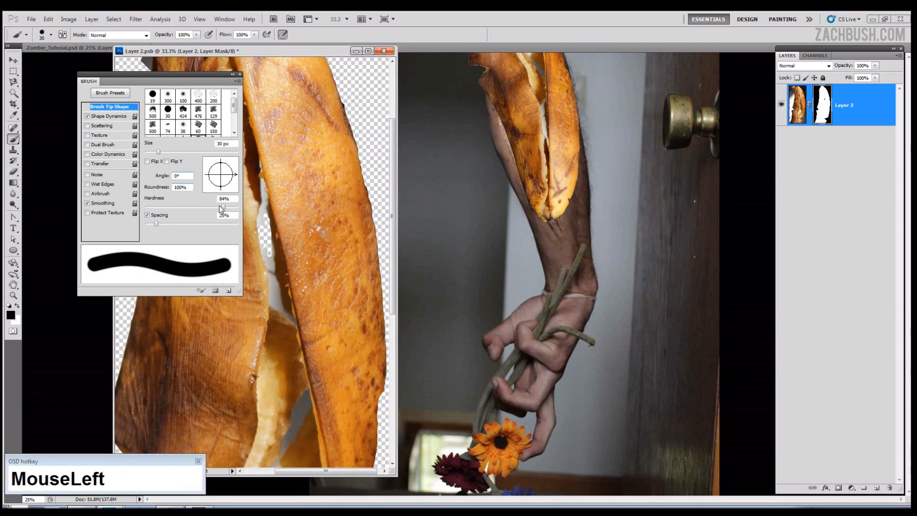
left_click_drag(220, 208, 177, 208)
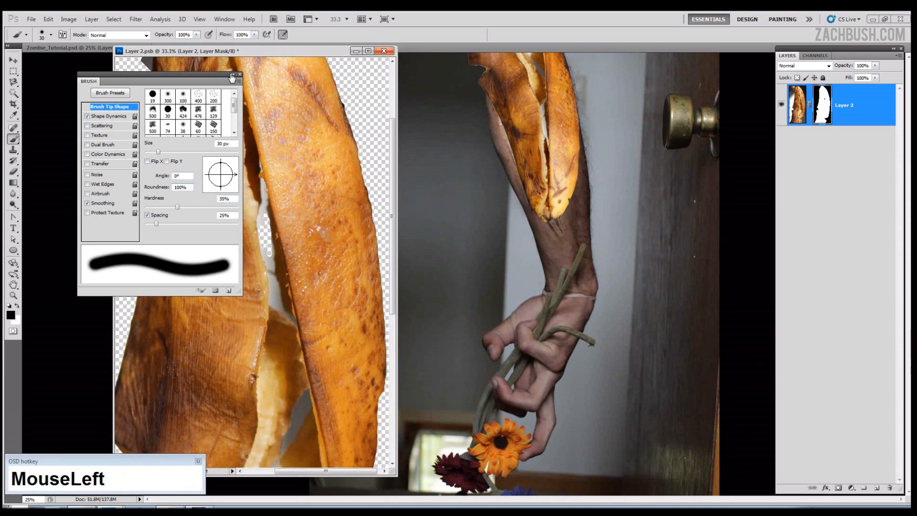
left_click(239, 75)
mouse_move(269, 244)
left_mouse_down()
mouse_move(269, 265)
mouse_move(263, 183)
mouse_move(275, 302)
mouse_move(269, 144)
mouse_move(261, 173)
left_mouse_up()
left_click_drag(281, 312, 295, 322)
left_click_drag(296, 410, 288, 224)
mouse_move(300, 213)
left_mouse_down()
mouse_move(275, 266)
mouse_move(276, 251)
left_mouse_up()
Mask the remaining background in the lower peel gap with a smaller brush and save the contents
key("bracketleft")
key("bracketleft")
key("bracketleft")
mouse_move(256, 302)
left_mouse_down()
mouse_move(274, 267)
mouse_move(301, 358)
left_mouse_up()
key("ctrl+plus")
key("ctrl+plus")
key("bracketright")
key("ctrl+minus")
key("ctrl+minus")
key("ctrl+minus")
key("ctrl+minus")
key("ctrl+s")
Fade the banana's outer left and right edges on its mask with a soft brush, and save the contents
left_click(668, 144)
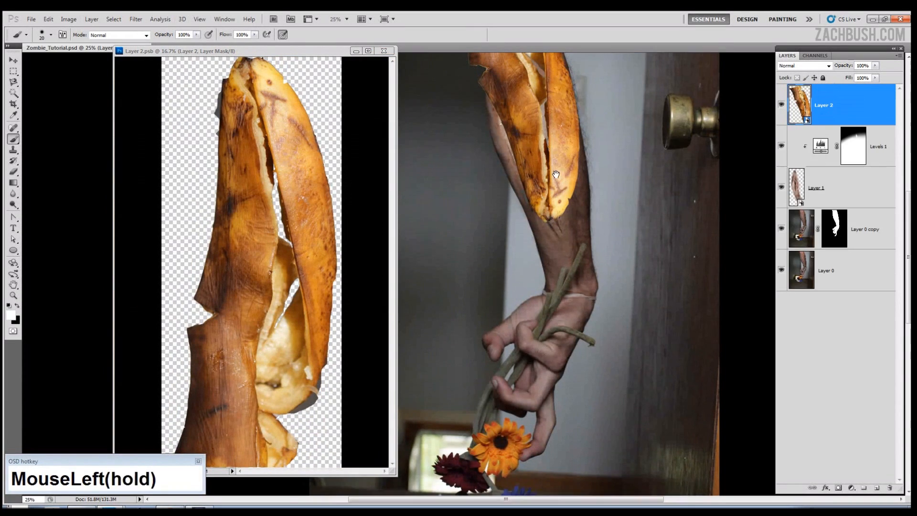
left_click_drag(701, 66, 673, 174)
left_click(268, 51)
key("ctrl+minus")
right_click(268, 197)
double_click(411, 344)
left_click_drag(229, 133, 196, 413)
mouse_move(282, 125)
left_mouse_down()
mouse_move(317, 266)
mouse_move(315, 365)
left_mouse_up()
left_click_drag(231, 143, 240, 110)
key("ctrl+s")
Reposition the second banana layer in the composition so its tip overlaps the forearm wound
left_click_drag(171, 54, 129, 59)
left_click(597, 201)
key("v")
left_click_drag(520, 267, 529, 224)
left_click_drag(875, 66, 889, 76)
key("ctrl+t")
key("Return")
Hide the banana's left strip on its layer mask using a Lasso selection feathered 20 px, and deselect
left_click(259, 60)
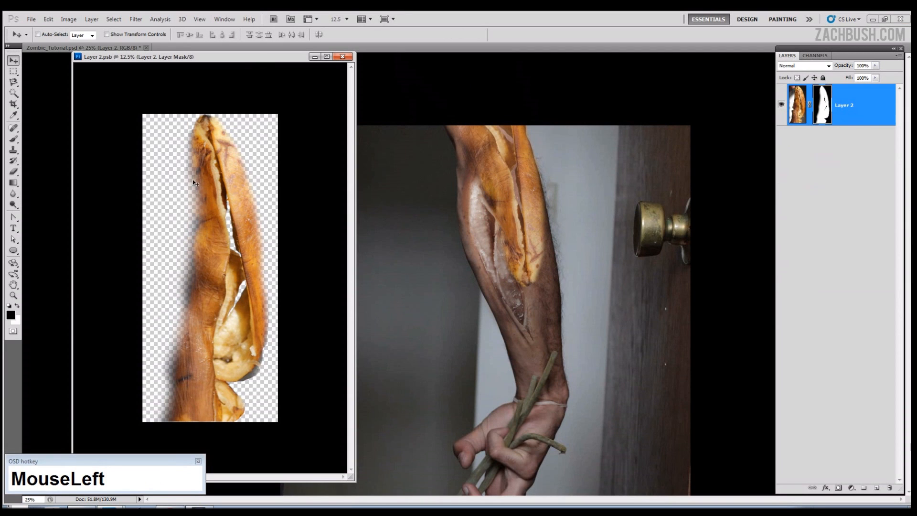
left_click_drag(13, 81, 36, 83)
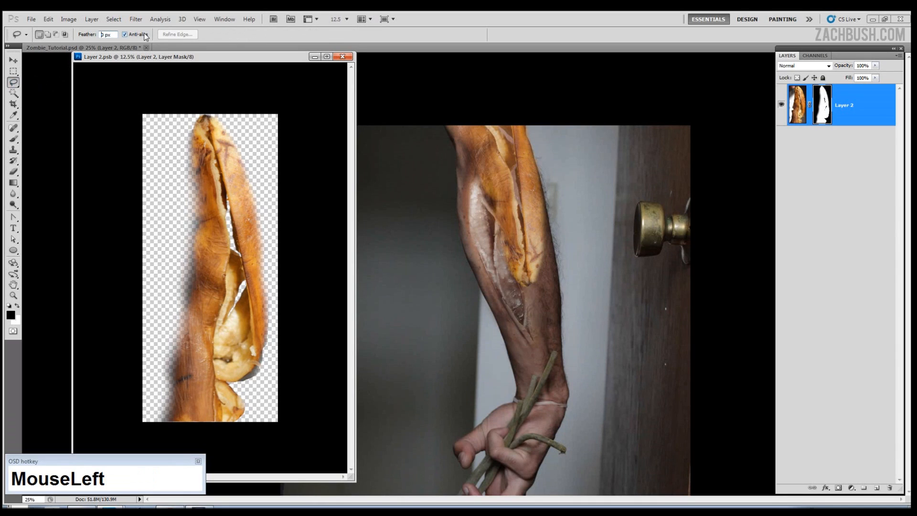
type("2")
left_click_drag(194, 125, 205, 147)
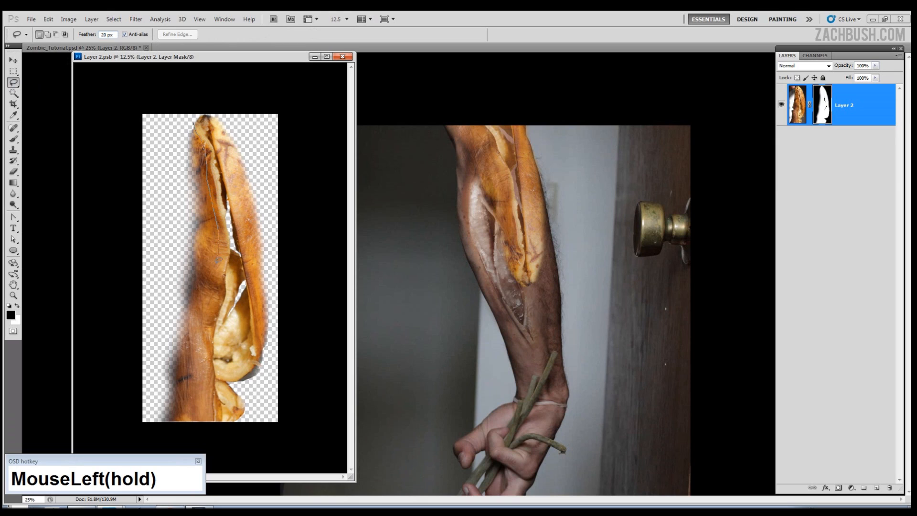
mouse_move(203, 330)
left_mouse_down()
mouse_move(200, 365)
mouse_move(119, 442)
mouse_move(106, 155)
mouse_move(188, 117)
mouse_move(194, 123)
left_mouse_up()
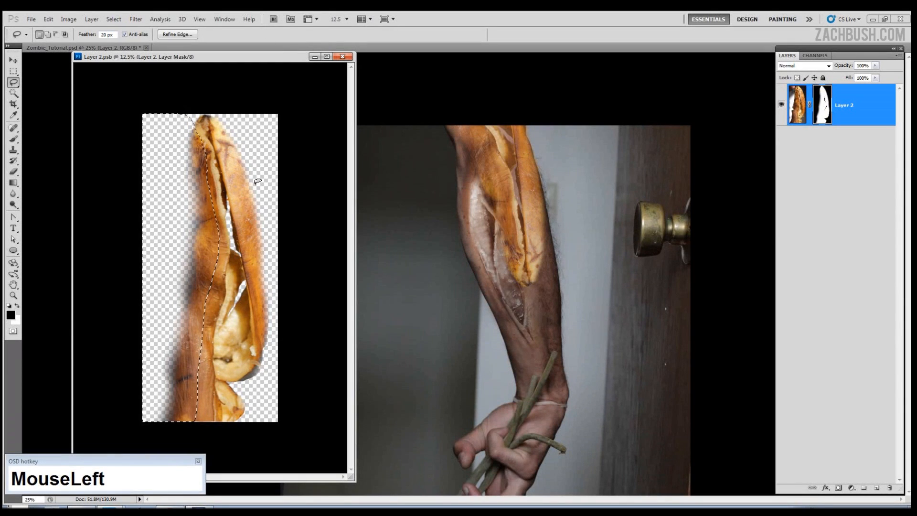
key("Delete")
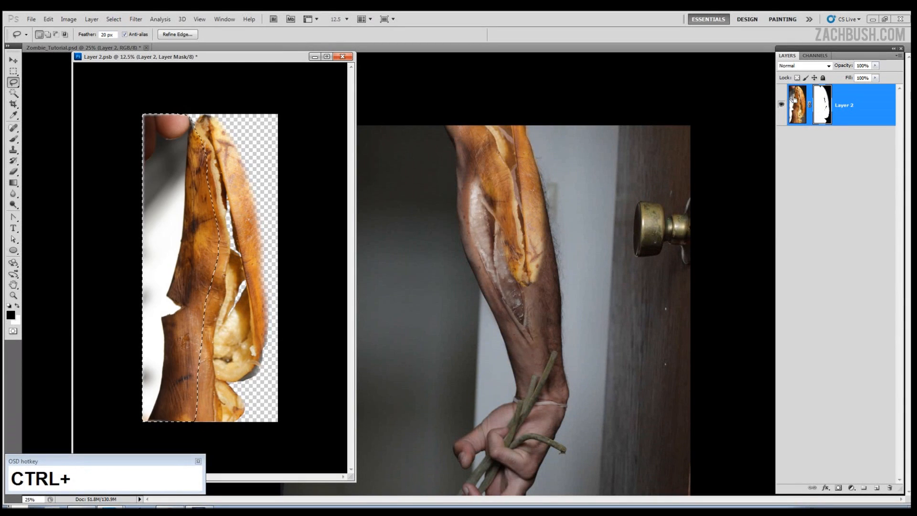
key("ctrl+z")
key("x")
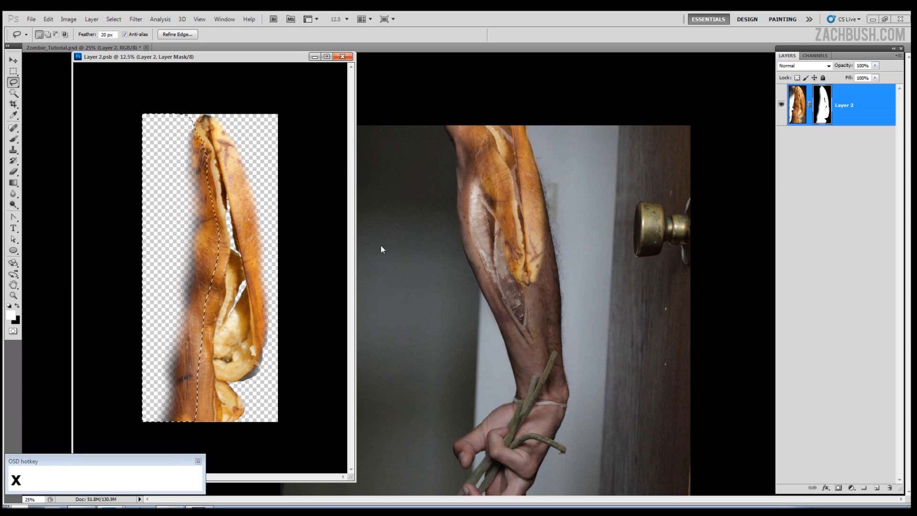
key("Delete")
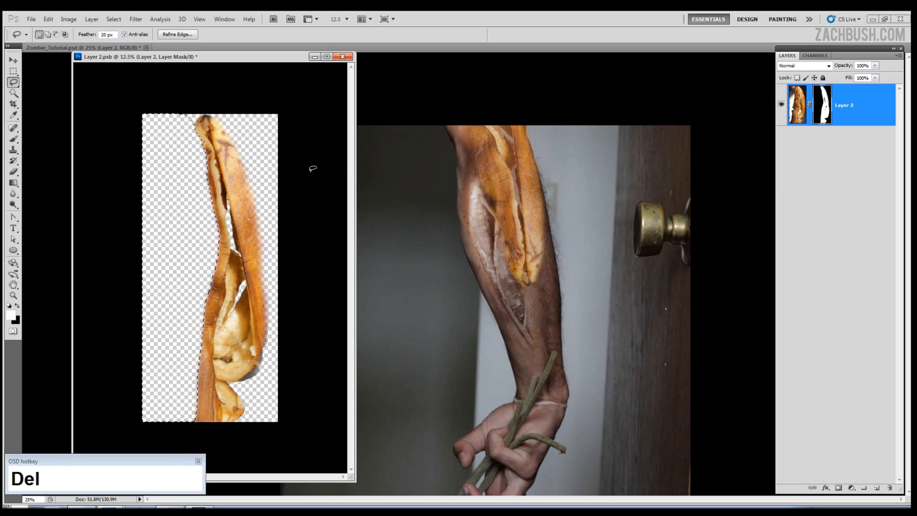
key("ctrl+d")
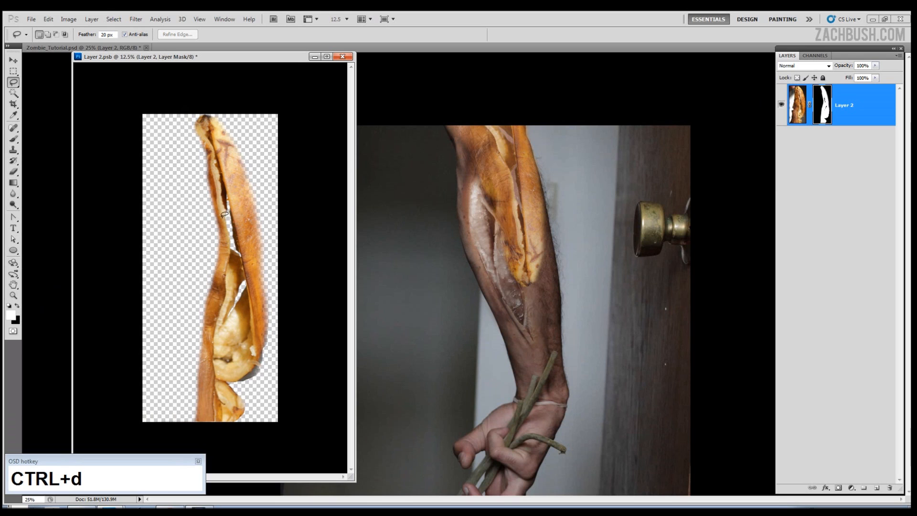
Save the second banana's mask edit and nudge its layer slightly to the left in the arm composition
key("ctrl+plus")
key("ctrl+plus")
key("ctrl+plus")
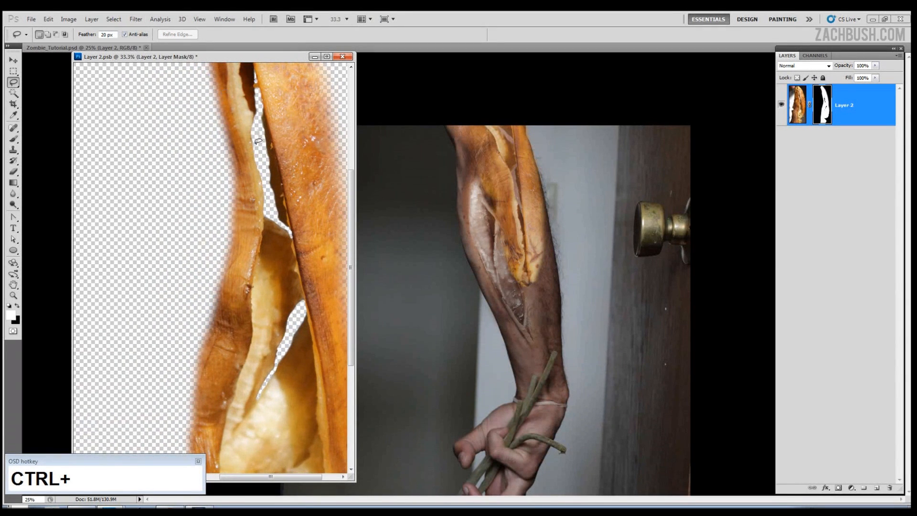
key("ctrl+s")
left_click(83, 48)
left_click(14, 60)
key("Left")
key("Left")
key("Left")
key("Left")
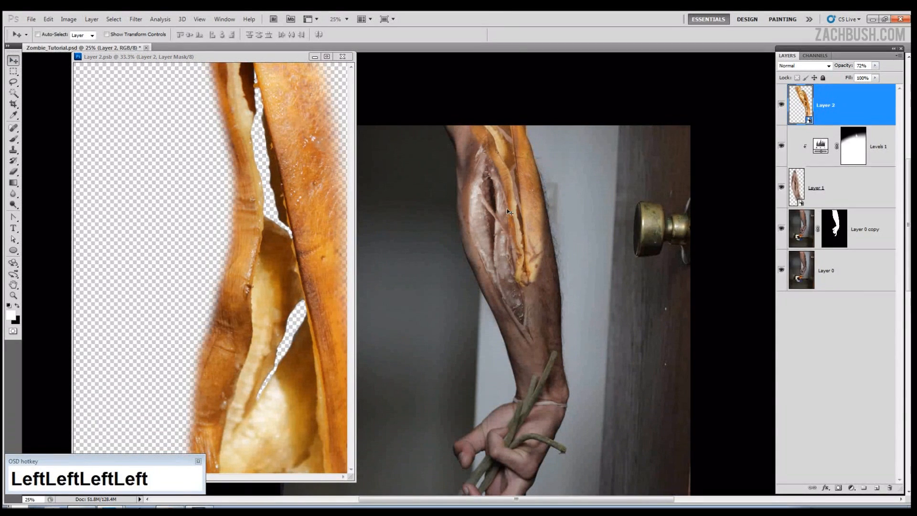
Brush away the banana's upper left peel strip on its layer mask and save the contents
left_click(138, 57)
left_click(14, 138)
key("ctrl+minus")
key("ctrl+minus")
left_click_drag(216, 288, 224, 227)
key("ctrl+s")
left_click_drag(219, 213, 207, 145)
key("ctrl+s")
left_click_drag(227, 249, 204, 119)
left_click_drag(225, 219, 220, 175)
key("ctrl+s")
key("ctrl+s")
Fade the banana's outer right edge and lower left edge on the mask with a brush, and save
left_click_drag(196, 94, 290, 361)
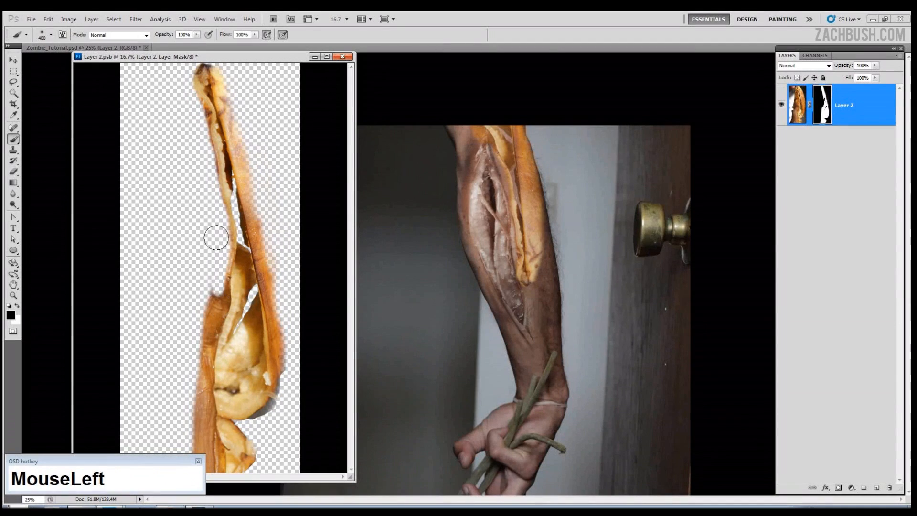
left_click_drag(192, 430, 218, 289)
key("ctrl+s")
Shift the second banana slightly down and right over the forearm with Free Transform and apply it
left_click(53, 116)
key("ctrl+t")
left_click_drag(549, 259, 559, 268)
key("Return")
Trim the right and left sides of the banana's lower part on its mask with a brush, saving the contents
left_click(271, 229)
key("b")
key("ctrl+minus")
key("ctrl+minus")
key("ctrl+s")
left_click_drag(245, 329, 241, 260)
key("ctrl+s")
left_click(63, 34)
left_click(232, 74)
left_click_drag(207, 365, 208, 285)
key("ctrl+s")
Move the second banana layer slightly left on the forearm, closer to the first wound
left_click(527, 238)
key("v")
left_click_drag(534, 268, 525, 265)
Erase a bit of the left edge near the banana's tip on its mask and save the contents
left_click(281, 191)
key("e")
left_click_drag(202, 173, 206, 166)
key("ctrl+s")
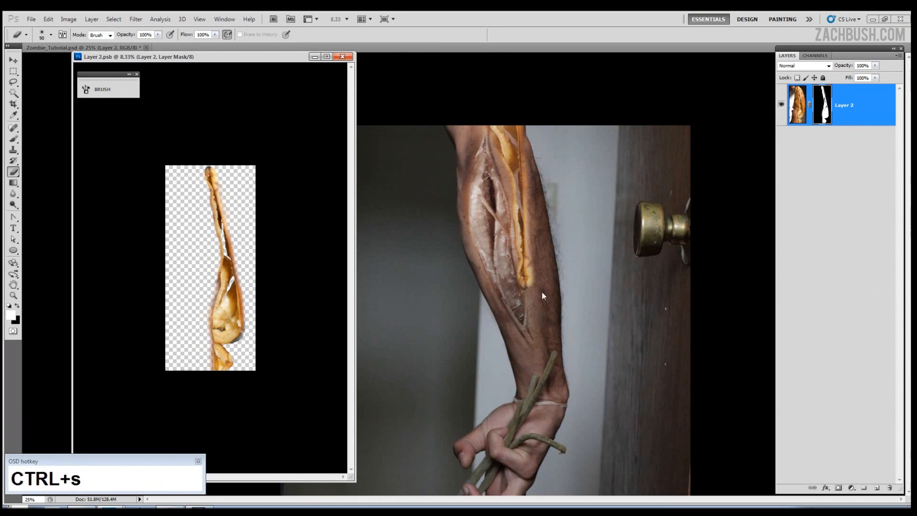
Open the contents of the Layer 1 smart object and float its window to the right of the arm
key("ctrl+plus")
left_click(542, 296)
key("ctrl+plus")
key("ctrl+plus")
left_click_drag(625, 184, 569, 293)
key("ctrl+minus")
left_click(835, 176)
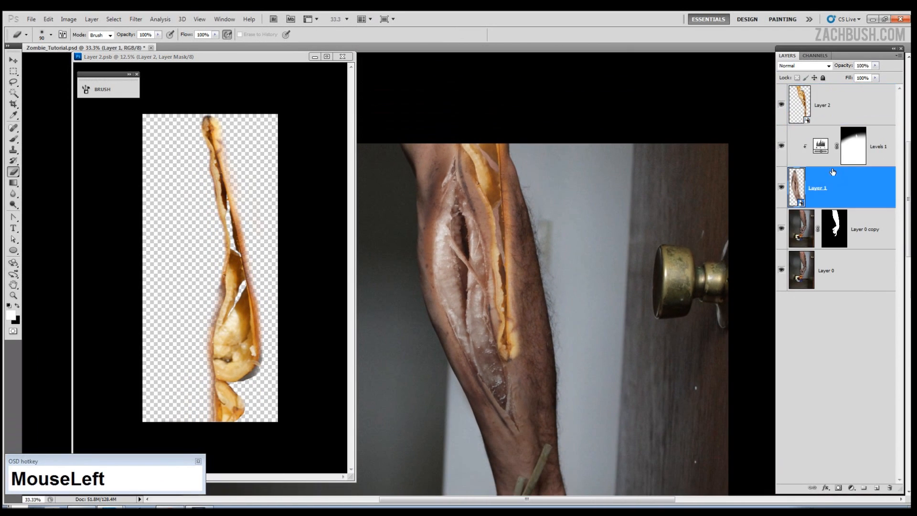
double_click(799, 180)
left_click_drag(240, 53, 411, 94)
left_click(687, 86)
left_click_drag(686, 83, 692, 69)
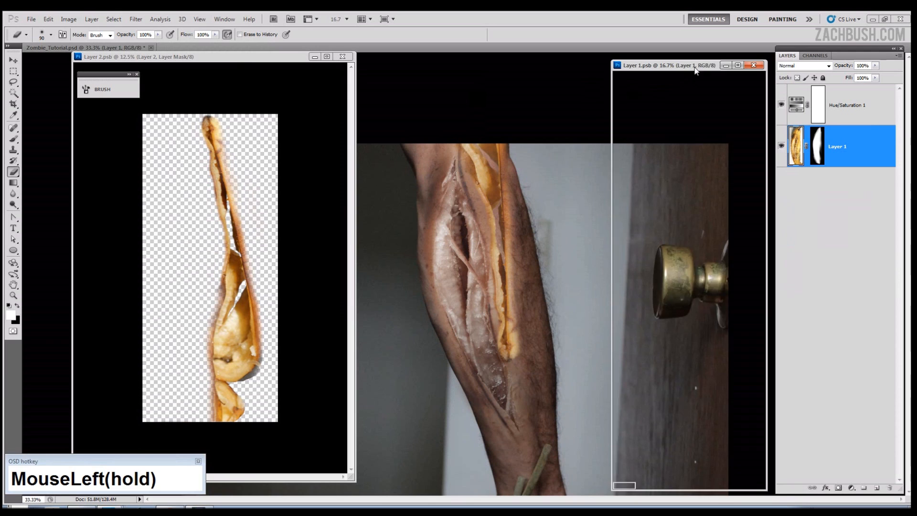
Copy the Hue/Saturation 1 adjustment from Layer 1.psb into Layer 2.psb above the banana, and save
left_click(840, 118)
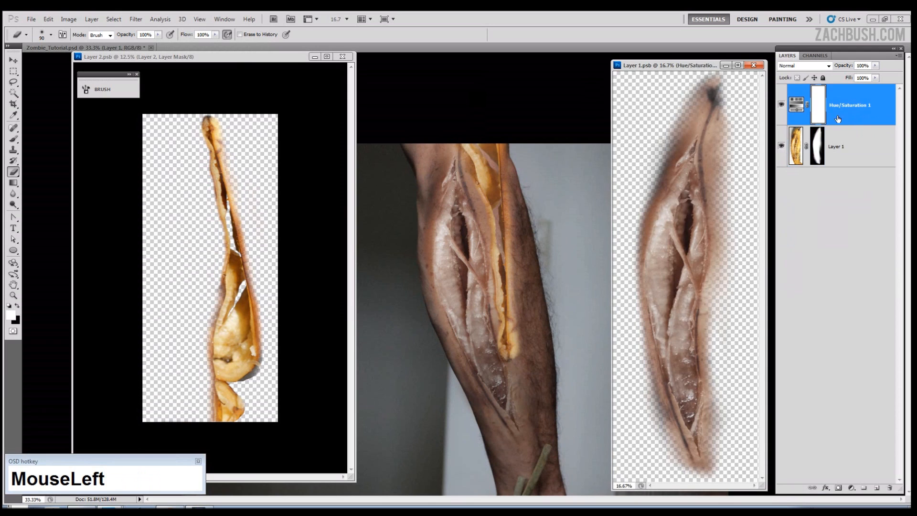
left_click_drag(859, 118, 337, 185)
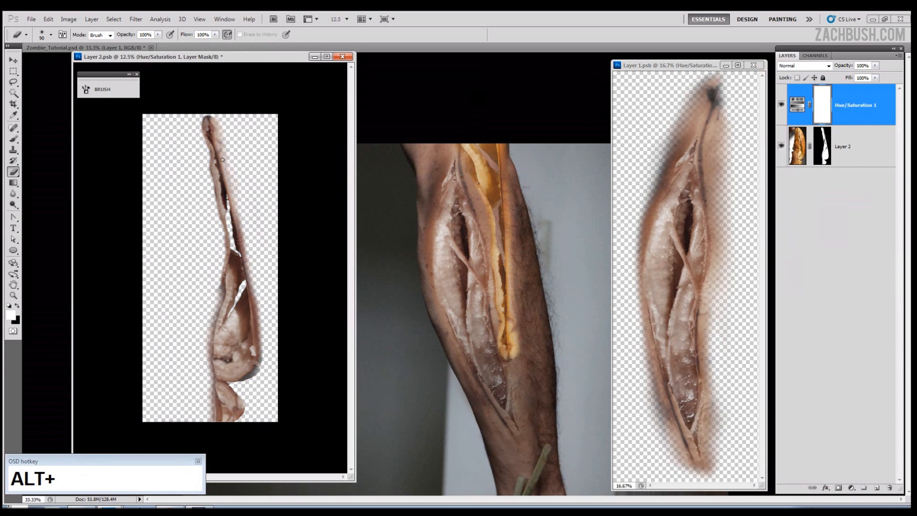
left_click(262, 58)
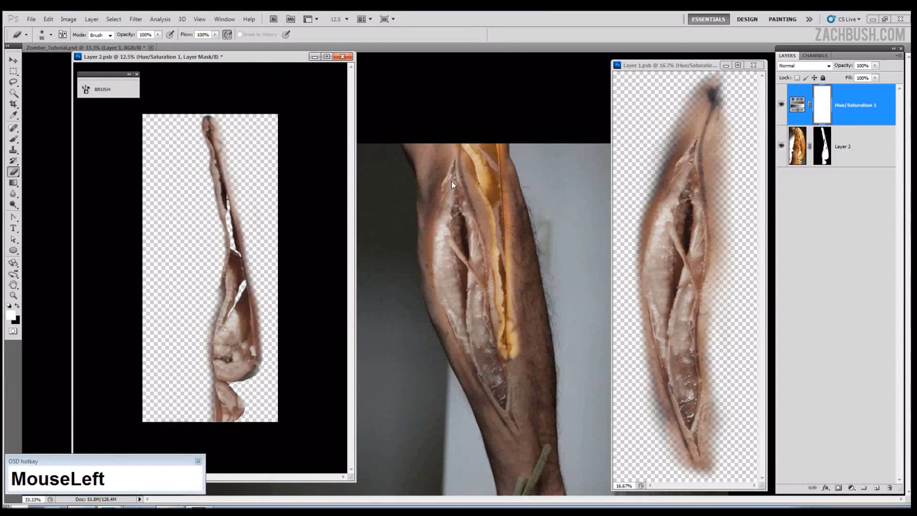
key("ctrl+s")
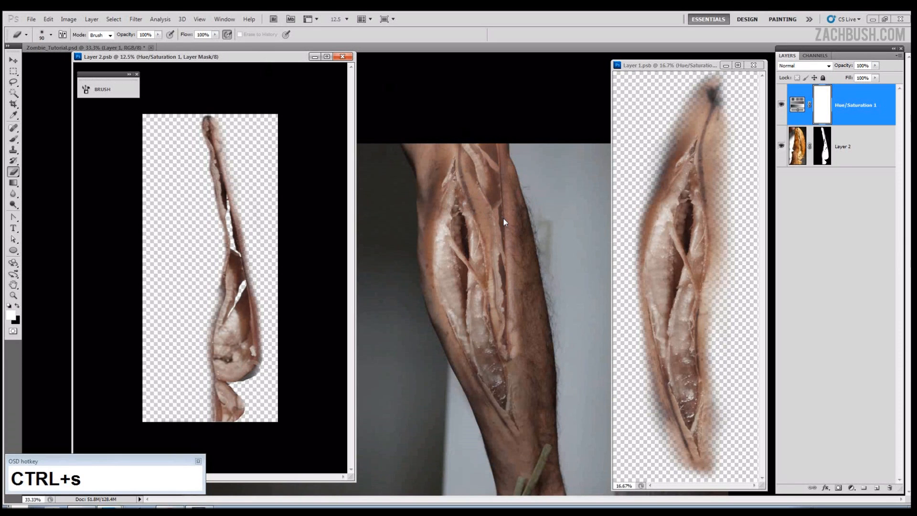
Add a new layer above Layer 0 copy and paint the sampled grey wall color behind the second banana's gaps
left_click(506, 230)
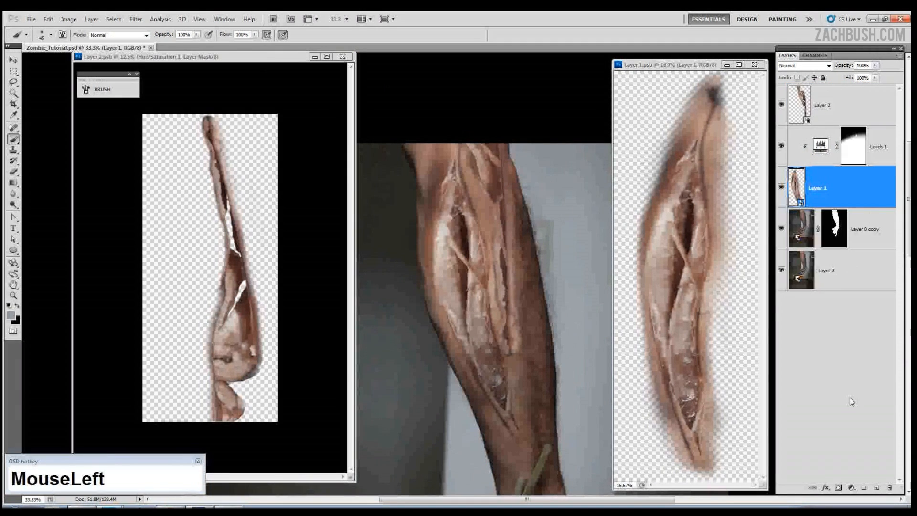
left_click(861, 229)
left_click(877, 488)
left_click(556, 204, "alt")
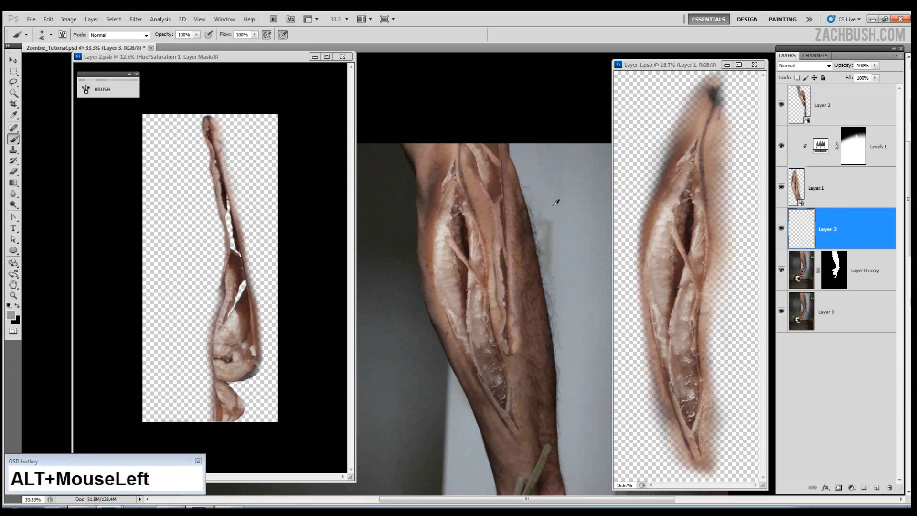
left_click_drag(501, 211, 499, 223)
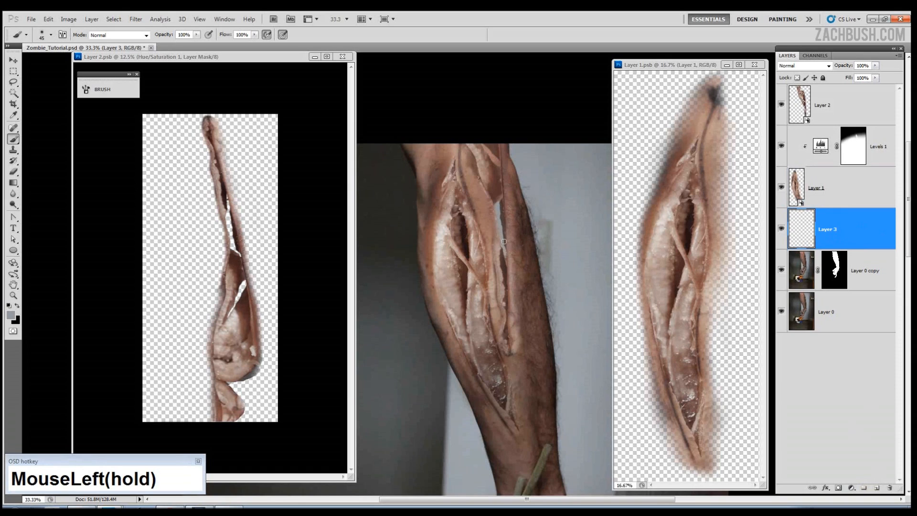
mouse_move(505, 252)
left_mouse_down()
mouse_move(493, 159)
mouse_move(517, 146)
left_mouse_up()
Close the Layer 1.psb contents window, keeping Layer 2.psb open
left_click(867, 111)
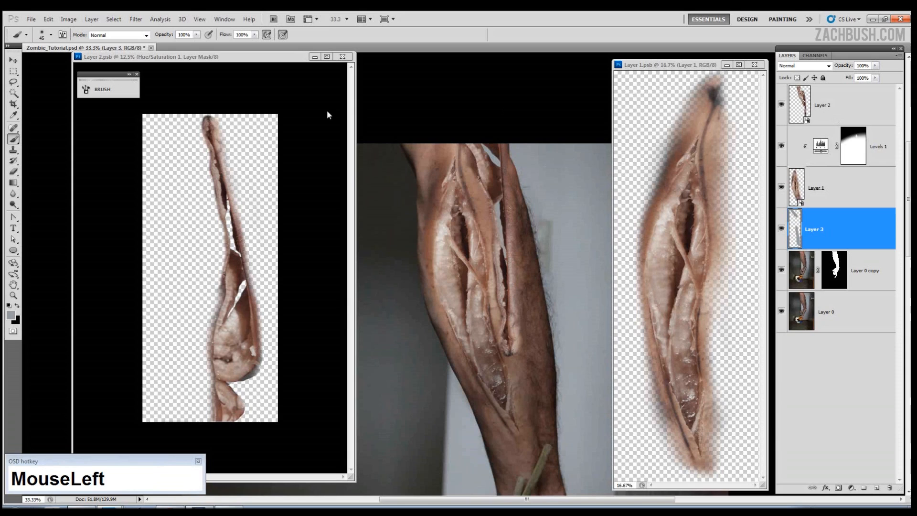
left_click(252, 59)
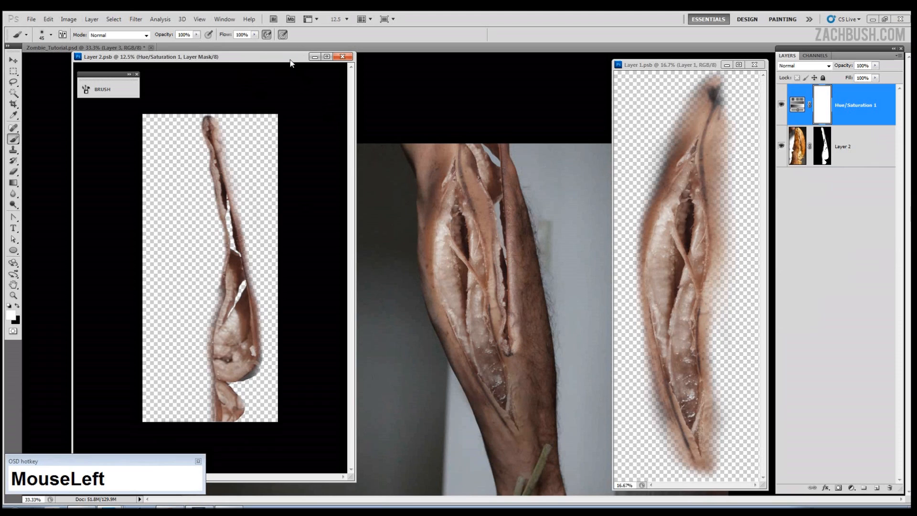
left_click(675, 72)
left_click(754, 65)
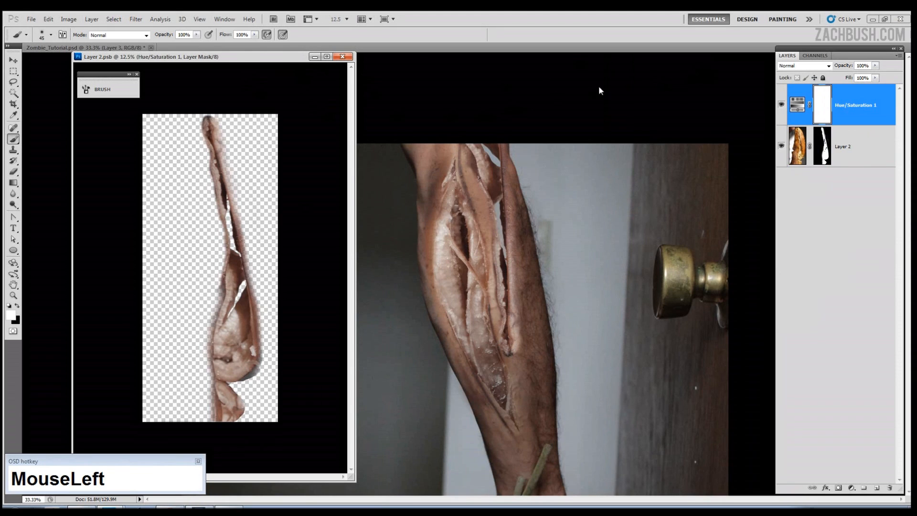
Erase the right edge of the banana's upper stem on the Layer 2 mask with an enlarged eraser, and save
left_click(818, 149)
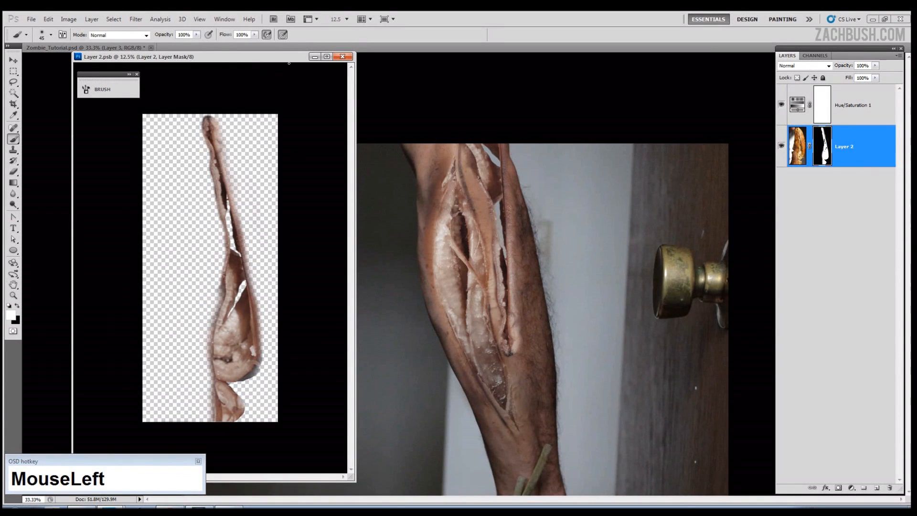
key("e")
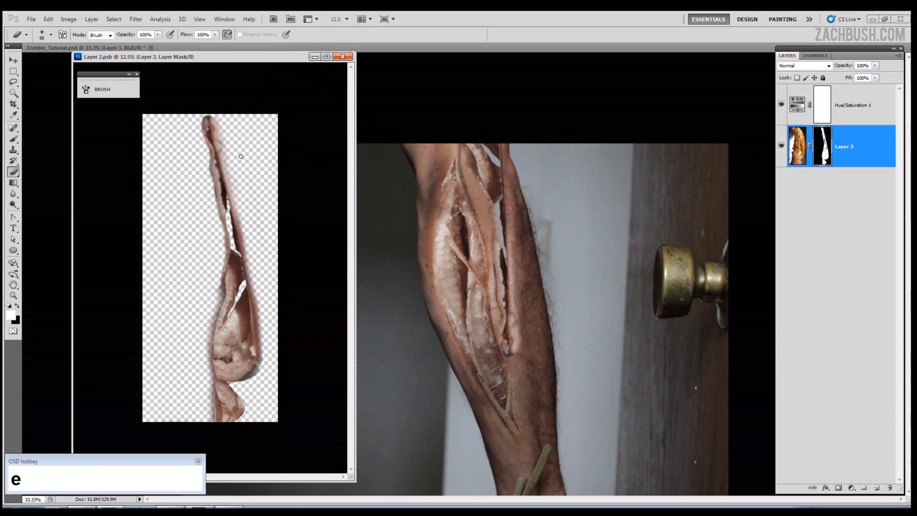
left_click_drag(218, 120, 222, 146)
left_click(217, 123)
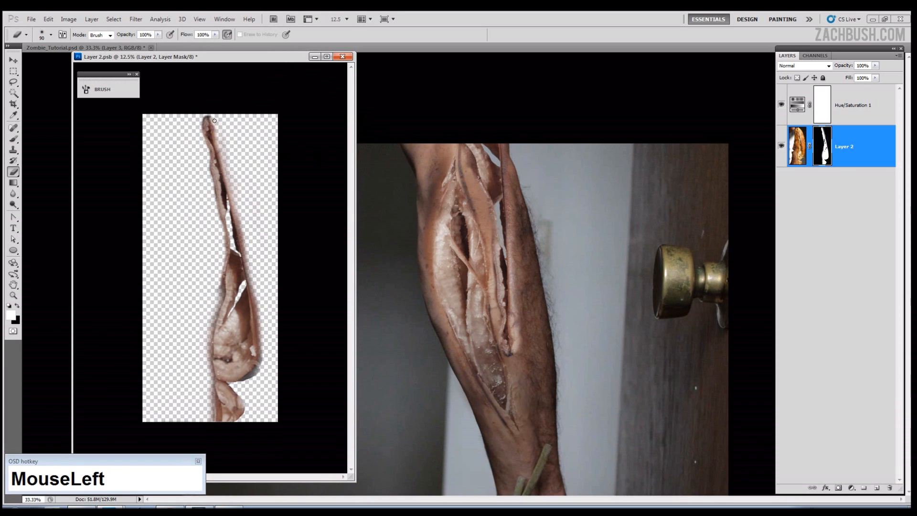
key("bracketright")
key("bracketright")
key("bracketright")
left_click_drag(220, 145, 234, 184)
key("ctrl+s")
key("ctrl+s")
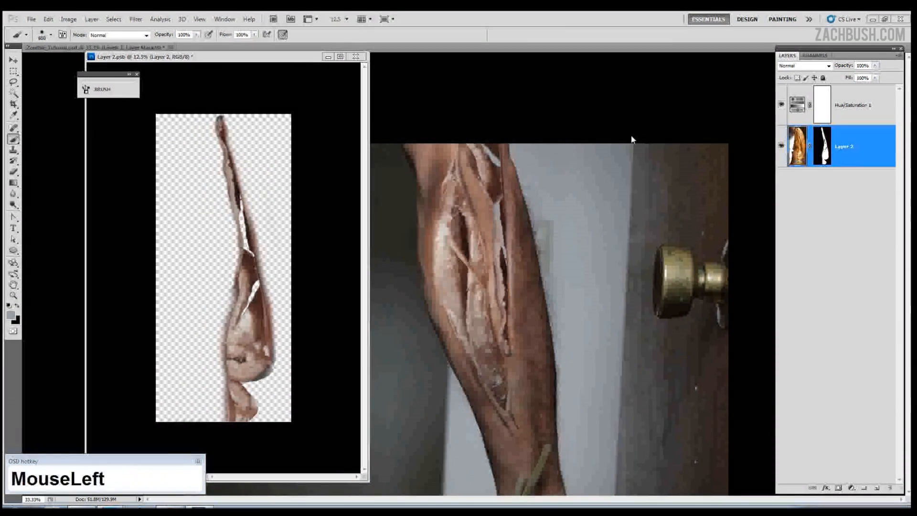
Duplicate the Levels 1 adjustment above Layer 2, invert its mask to black, and clip it to Layer 2
left_click(652, 113)
left_click_drag(882, 157, 811, 95)
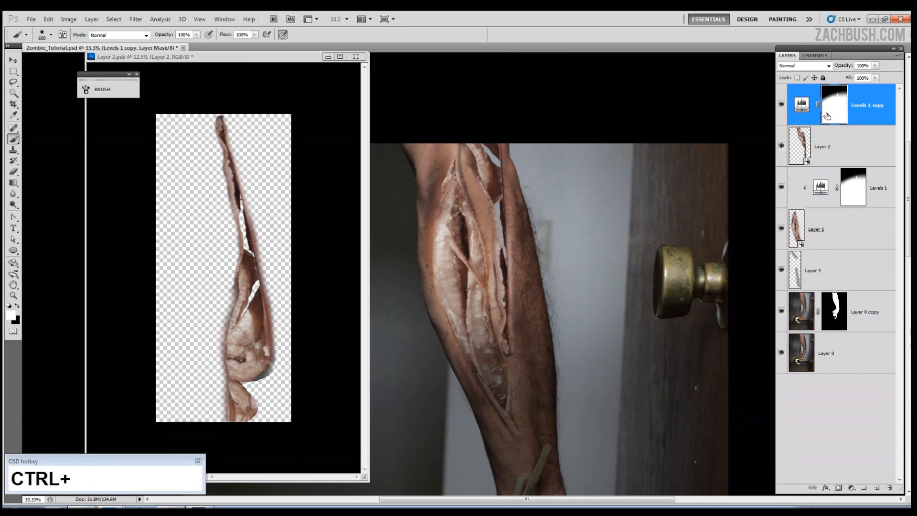
key("ctrl+i")
left_click(827, 116)
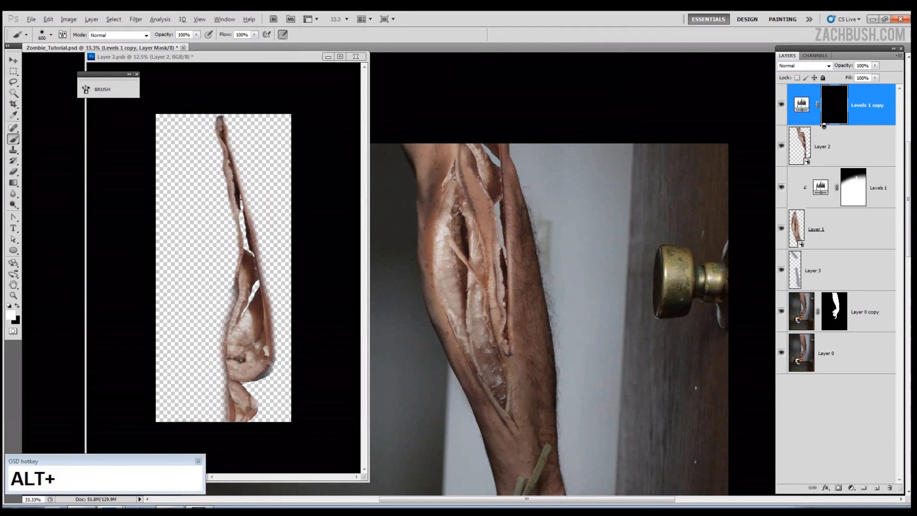
left_click(823, 125, "alt")
Paint white on the copied Levels mask along the right edge of the second wound to darken it
key("b")
left_click(522, 287)
mouse_move(522, 287)
left_mouse_down()
mouse_move(520, 340)
mouse_move(516, 306)
mouse_move(496, 312)
mouse_move(514, 303)
mouse_move(513, 246)
mouse_move(522, 303)
mouse_move(529, 249)
left_mouse_up()
key("bracketleft")
key("bracketleft")
key("bracketleft")
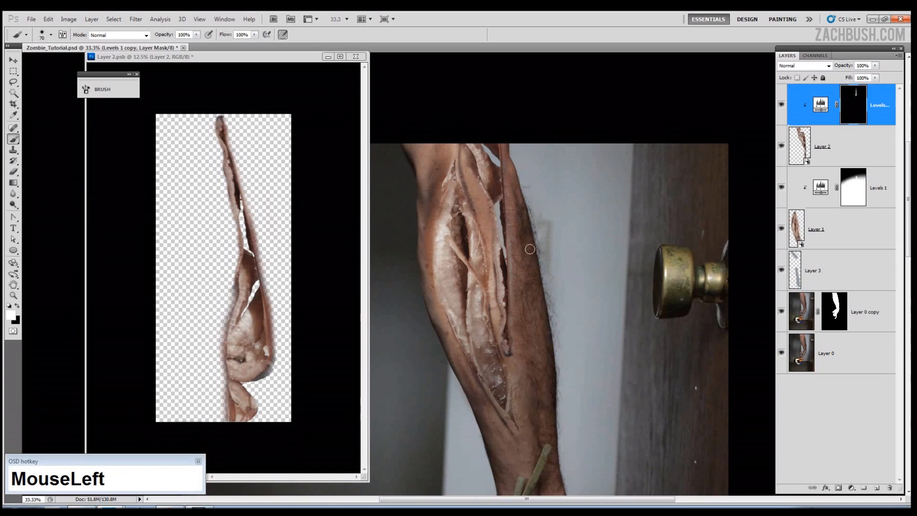
Refine the banana's middle edges on the Layer 2 mask with a smaller black brush, and save the contents
left_click(260, 58)
left_click(822, 146)
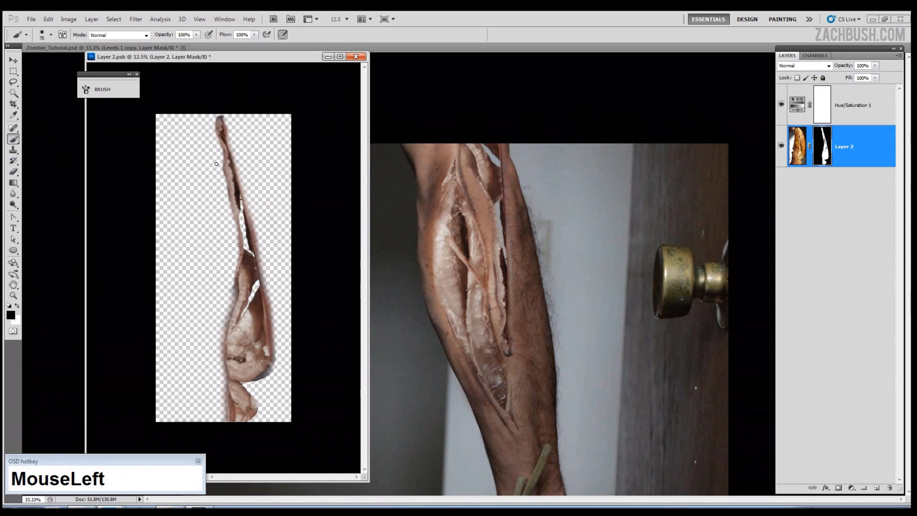
key("bracketleft")
key("bracketleft")
key("bracketleft")
mouse_move(226, 190)
left_mouse_down()
mouse_move(220, 150)
mouse_move(267, 277)
left_mouse_up()
key("ctrl+s")
key("ctrl+s")
key("ctrl+s")
Mask more of the banana's inner gap and right edge in Layer 2.psb with a larger brush, and save
key("bracketright")
key("bracketright")
key("bracketright")
key("bracketright")
left_click_drag(245, 186, 247, 198)
left_click_drag(264, 277, 273, 319)
key("ctrl+s")
Erase excess grey wall paint on Layer 3 beside the second wound's lower gap and save the composition
left_click(340, 56)
left_click(884, 18)
left_click(621, 100)
left_click(813, 270)
key("e")
left_click_drag(511, 253, 509, 302)
key("ctrl+s")
Mask the upper right edge of the banana in Layer 2.psb with an enlarged brush, and save
left_click(302, 57)
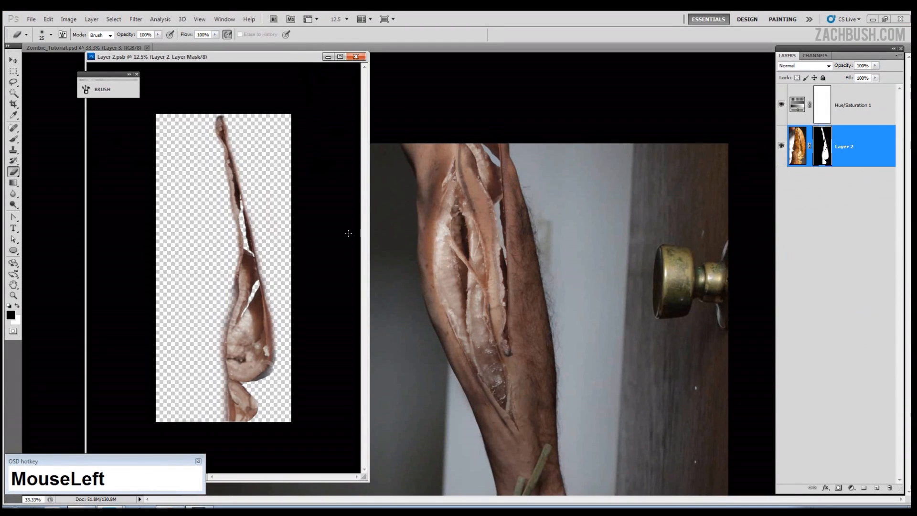
key("b")
key("ctrl+plus")
key("ctrl+plus")
key("ctrl+plus")
key("bracketright")
key("bracketright")
key("bracketright")
left_click_drag(259, 126, 271, 203)
mouse_move(251, 101)
left_mouse_down()
mouse_move(250, 85)
mouse_move(267, 153)
left_mouse_up()
left_click_drag(263, 183, 250, 92)
key("ctrl+s")
Continue masking the banana's right edge down its lower part with the brush, saving the contents
left_click_drag(285, 228, 294, 267)
left_click_drag(306, 308, 330, 433)
key("ctrl+s")
left_click_drag(291, 268, 314, 344)
key("ctrl+minus")
key("ctrl+minus")
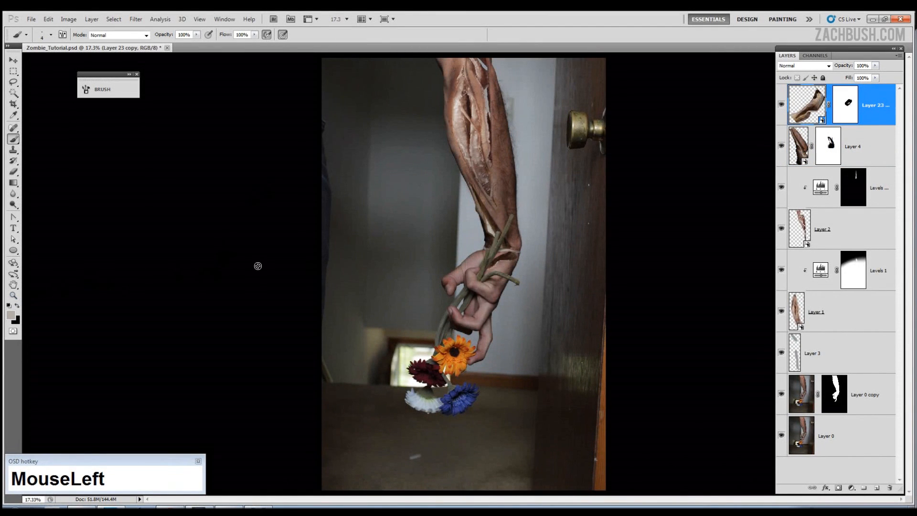
Inspect the wrist wound and Layer 4's smart object contents with and without adjustments, closing it without saving
left_click(13, 295)
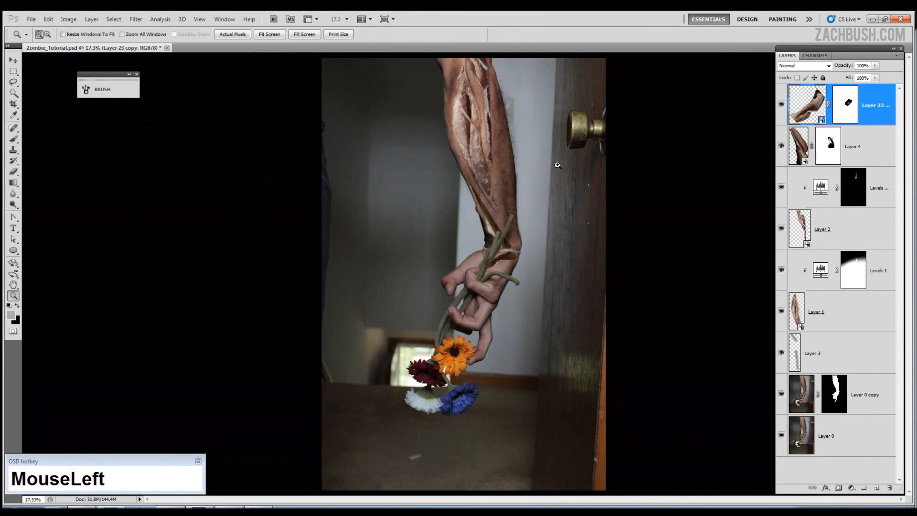
left_click(499, 253)
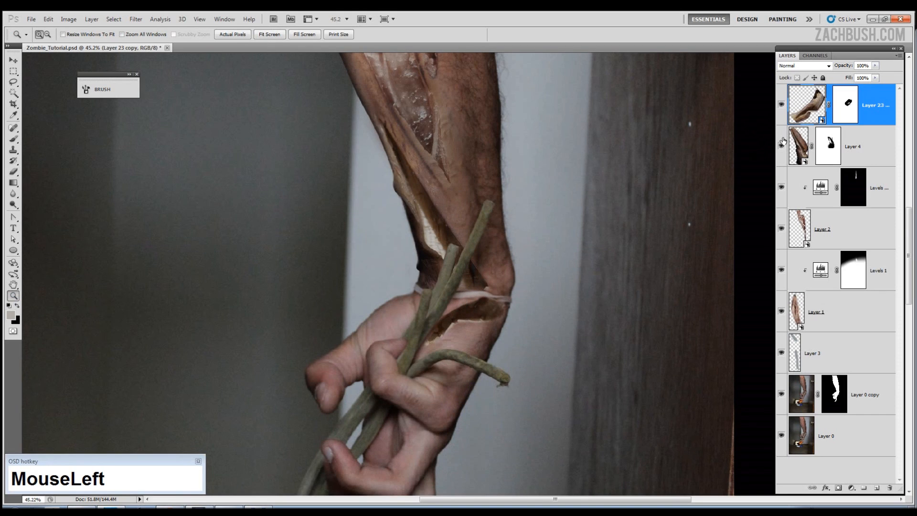
left_click(831, 151)
double_click(802, 151)
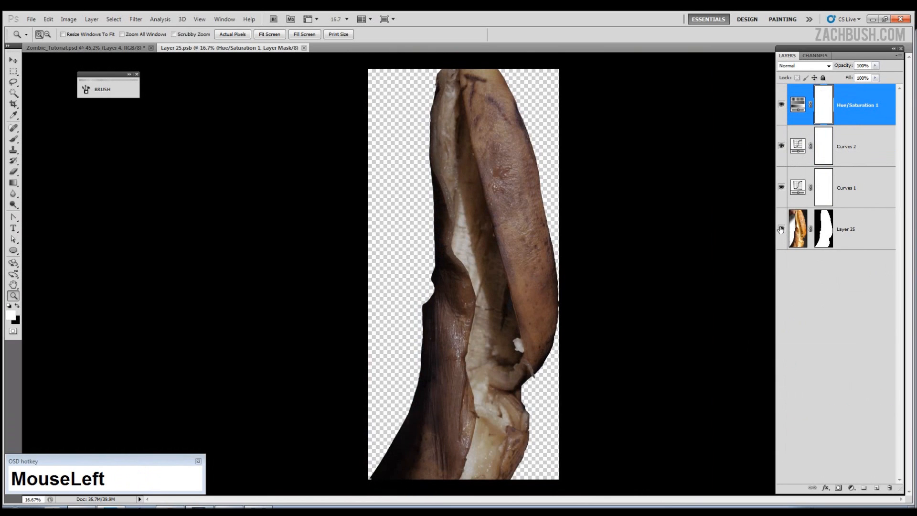
left_click(781, 229, "alt")
left_click(781, 229, "alt")
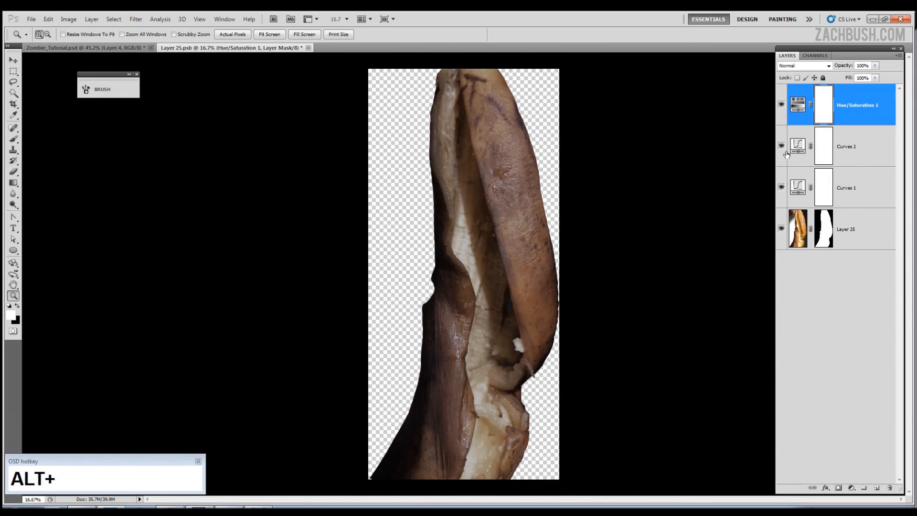
left_click(308, 47)
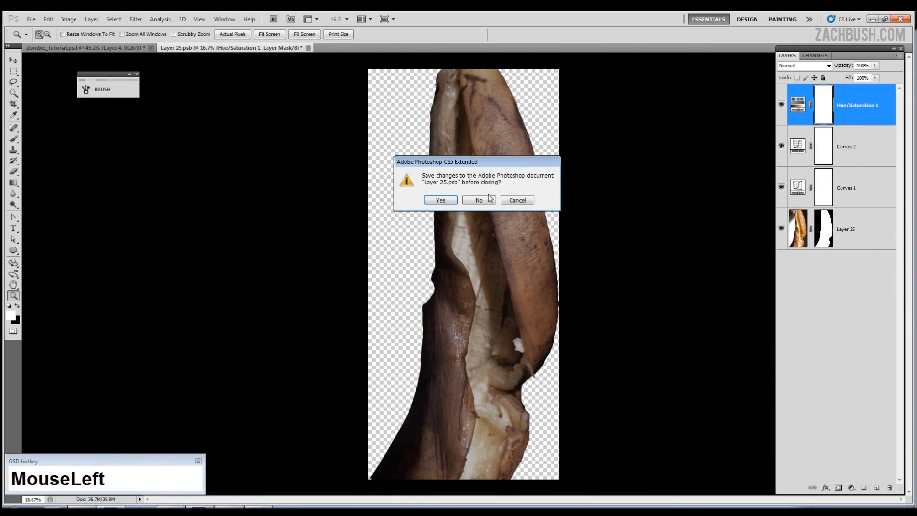
left_click(490, 198)
Compare the wrist with the Layer 23 copy and Layer 4 each hidden and shown, and view the whole image
left_click(829, 153)
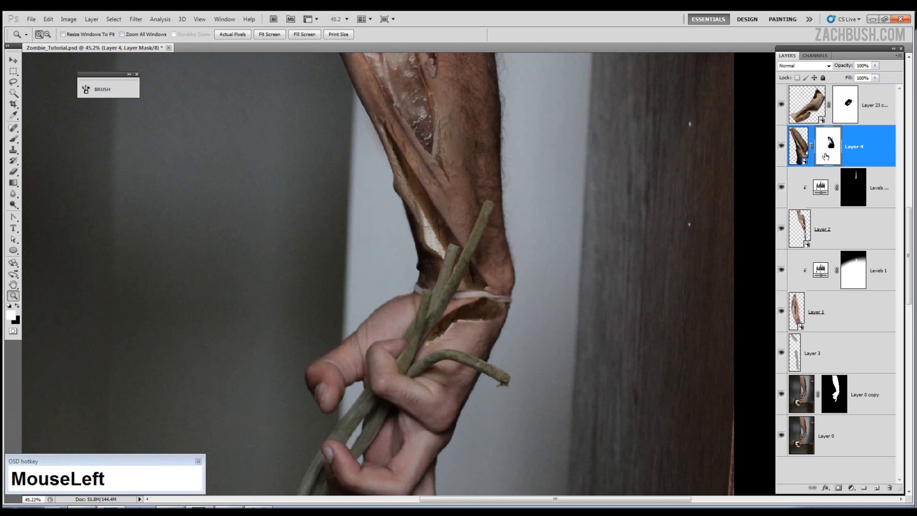
left_click(782, 108)
left_click(781, 107)
left_click(781, 147)
left_click(781, 147)
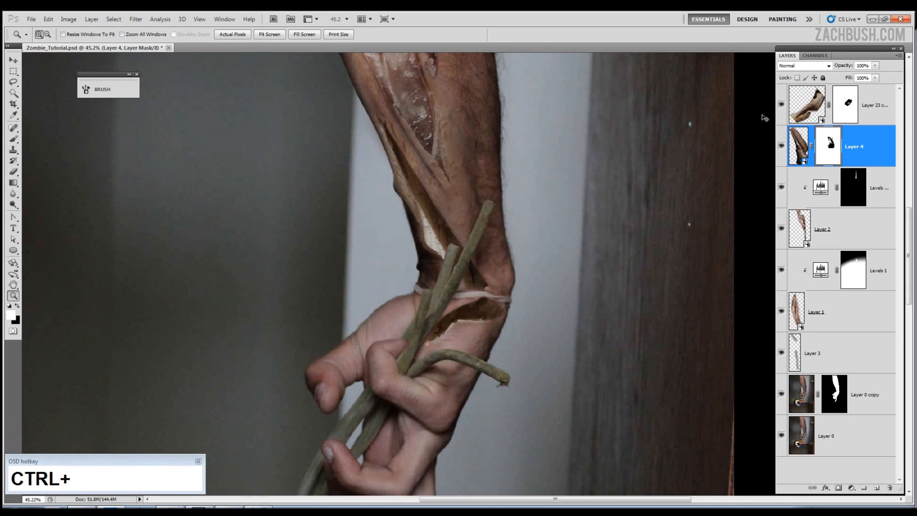
key("ctrl+0")
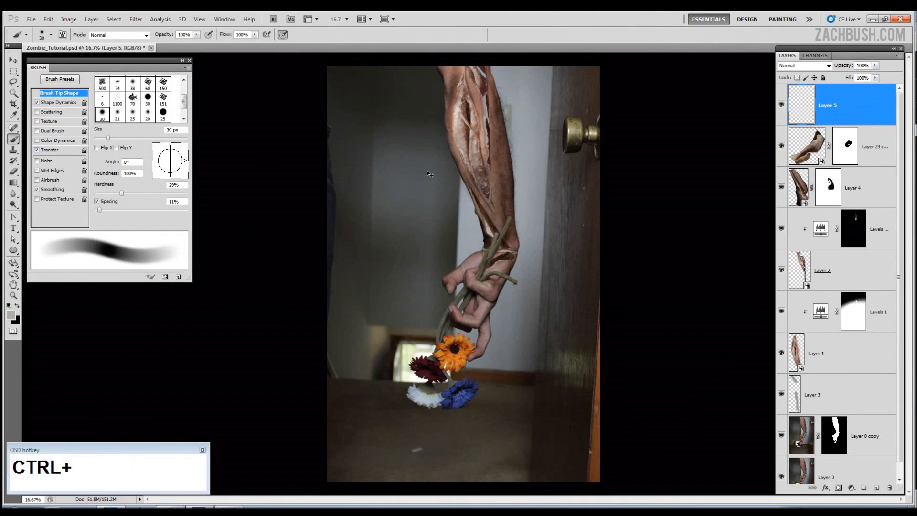
Pick the soft round brush tip and reduce it to 4 px for fine work on the forearm wound
key("ctrl+plus")
key("ctrl+plus")
key("ctrl+plus")
left_click_drag(515, 132, 489, 364)
left_click_drag(445, 62, 462, 258)
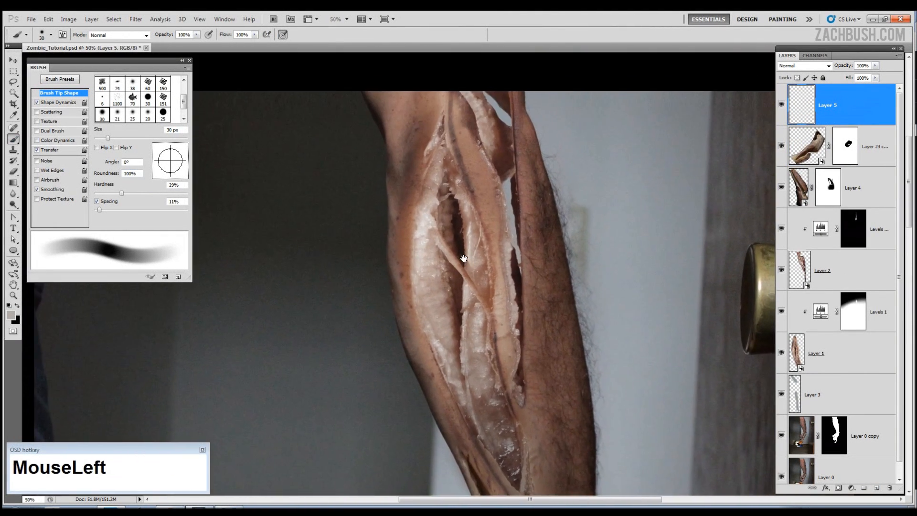
key("ctrl+plus")
key("ctrl+plus")
key("ctrl+plus")
right_click(413, 213)
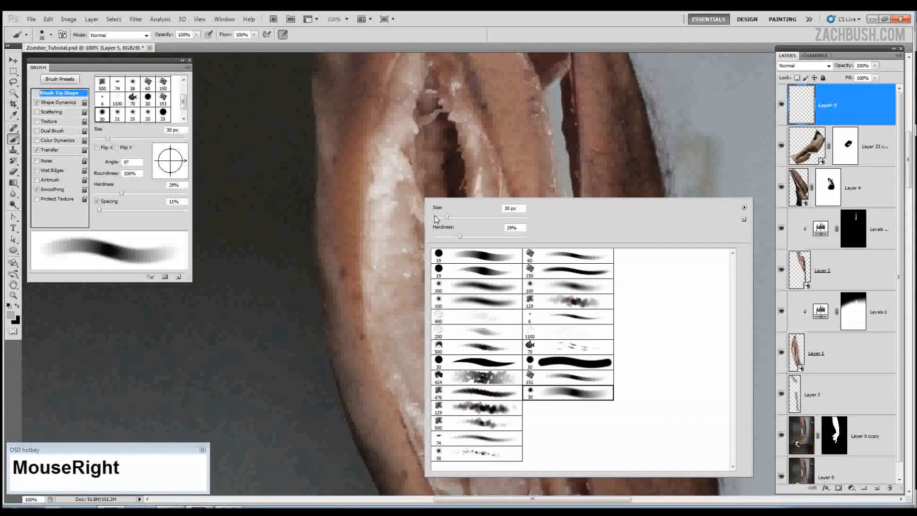
left_click(581, 386)
left_click(504, 22)
key("[")
key("[")
key("[")
key("[")
key("[")
key("[")
key("[")
key("[")
key("[")
key("[")
key("[")
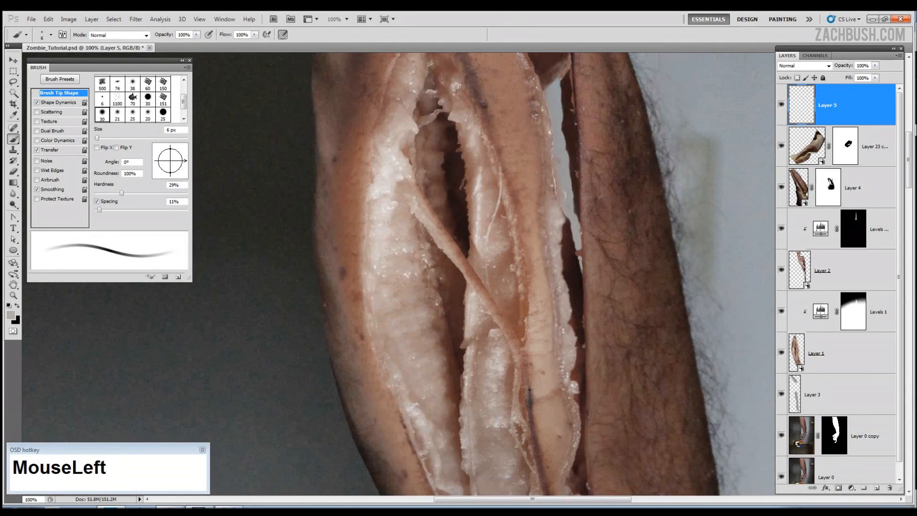
key("bracketright")
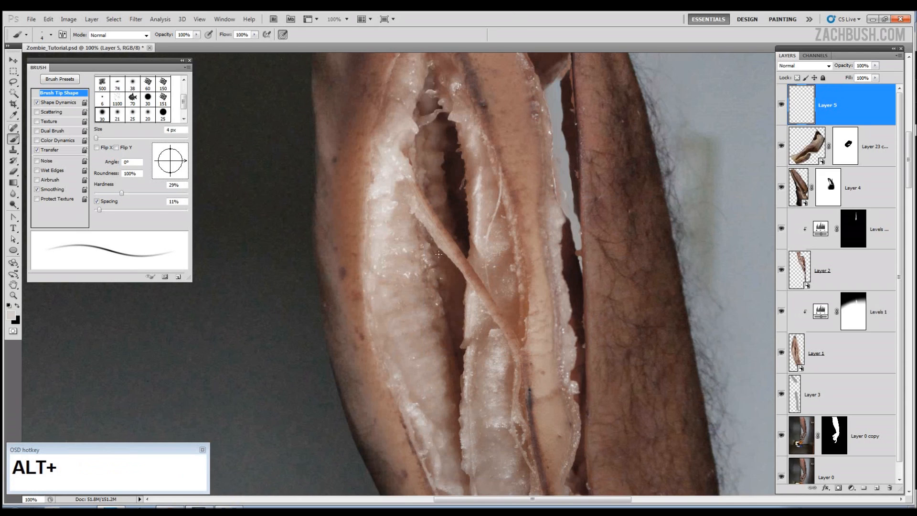
Sample a flesh color and paint thin strands hanging beneath the wound's diagonal tissue strip at 4 px and 2 px
left_click(438, 251, "alt")
left_click_drag(438, 251, 438, 251)
left_click(441, 253, "shift")
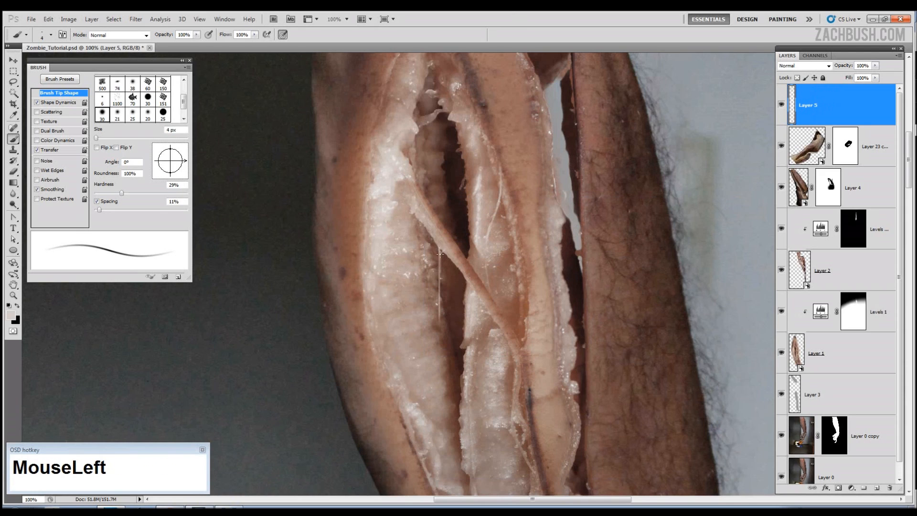
mouse_move(441, 251)
left_mouse_down()
mouse_move(450, 256)
mouse_move(452, 301)
left_mouse_up()
key("bracketleft")
key("bracketleft")
left_click_drag(451, 260, 443, 284)
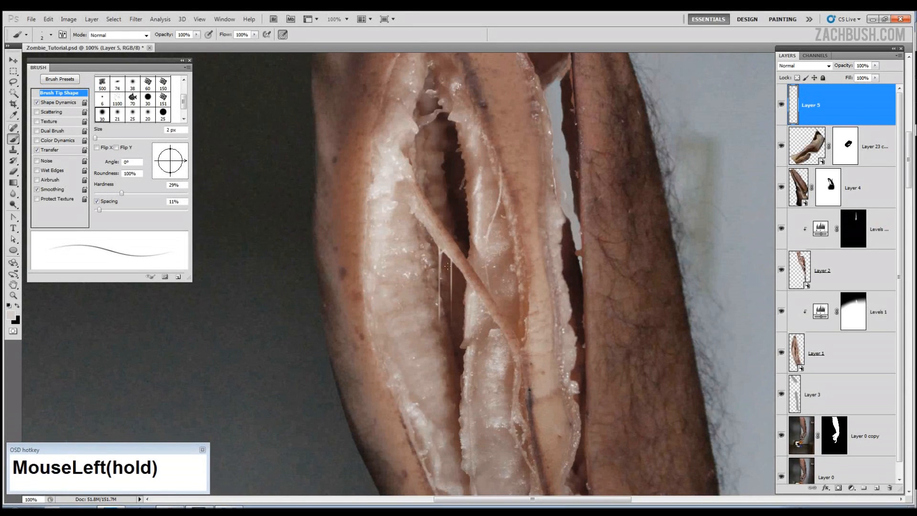
Paint thin strands bridging the dark opening in the upper forearm wound with a 4 px brush
key("bracketright")
key("bracketright")
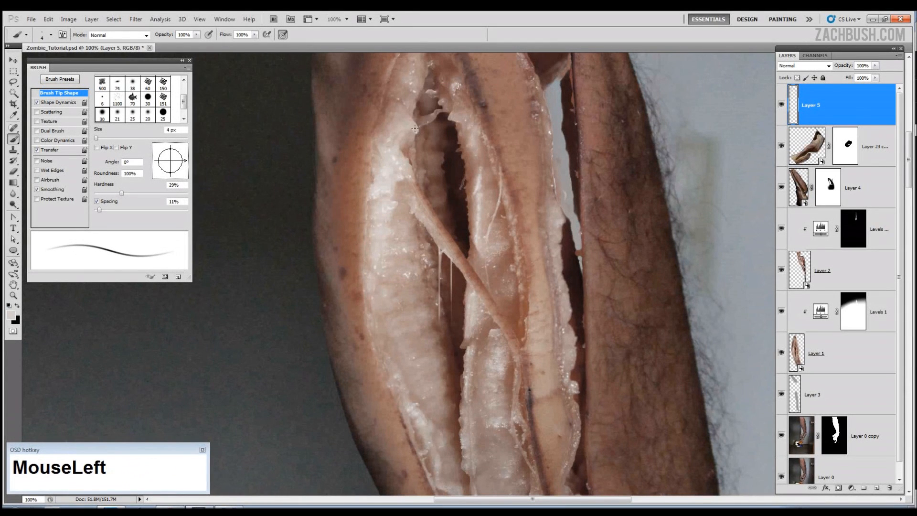
mouse_move(476, 195)
left_mouse_down()
mouse_move(411, 124)
mouse_move(424, 172)
left_mouse_up()
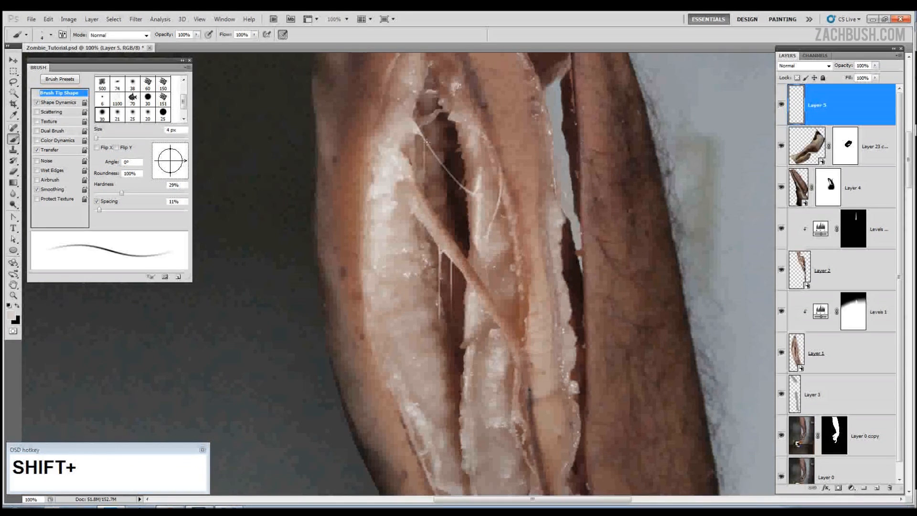
left_click_drag(423, 139, 425, 146)
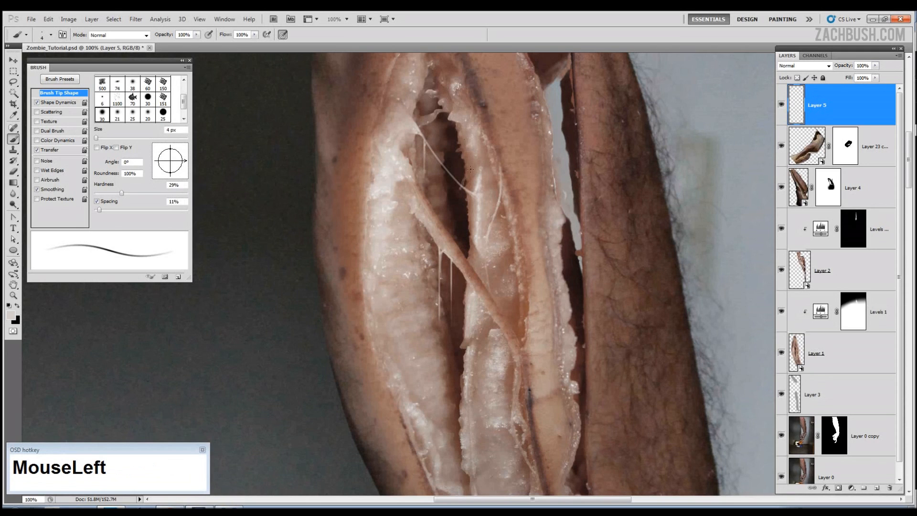
mouse_move(442, 165)
left_mouse_down()
mouse_move(504, 195)
mouse_move(458, 178)
left_mouse_up()
key("p")
key("b")
Paint 3 px strands across the left flesh to the wound's central edge, with short drips beneath their end
left_click(371, 254)
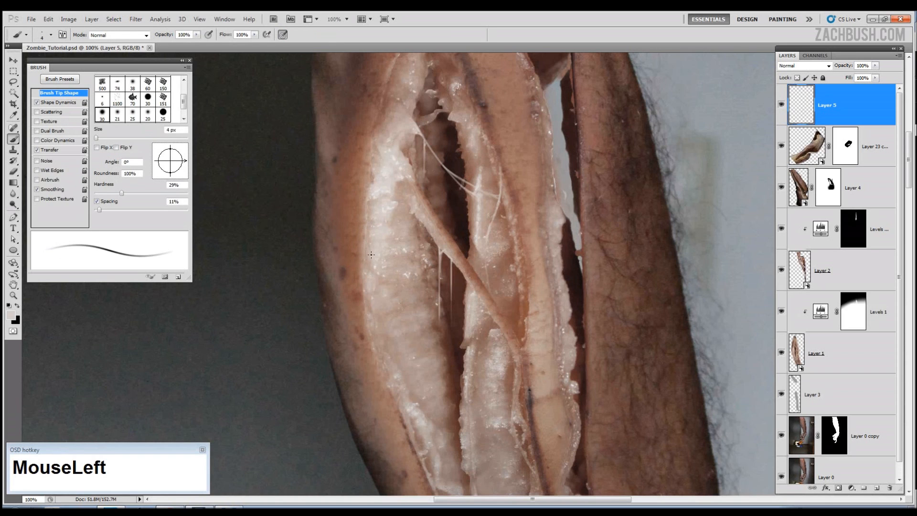
key("[")
left_click_drag(444, 333, 423, 316)
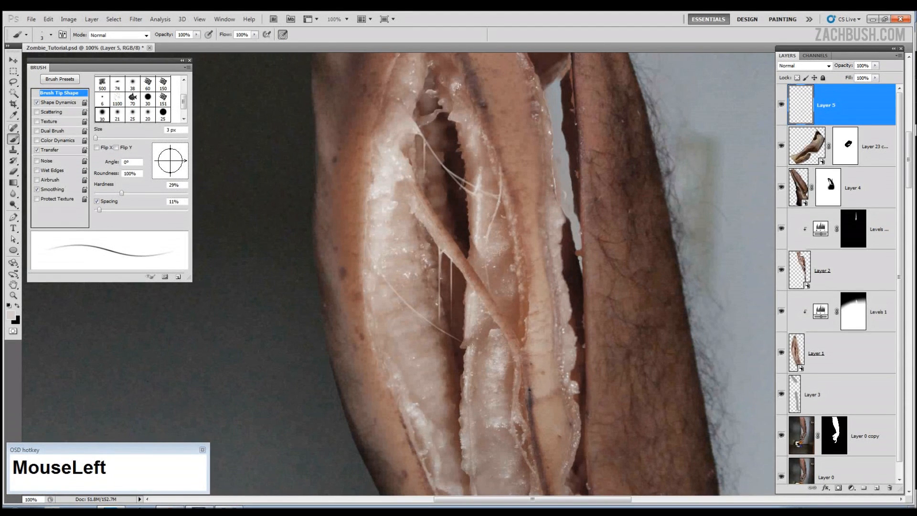
left_click_drag(471, 345, 419, 312)
left_click(460, 346)
left_click(459, 372, "shift")
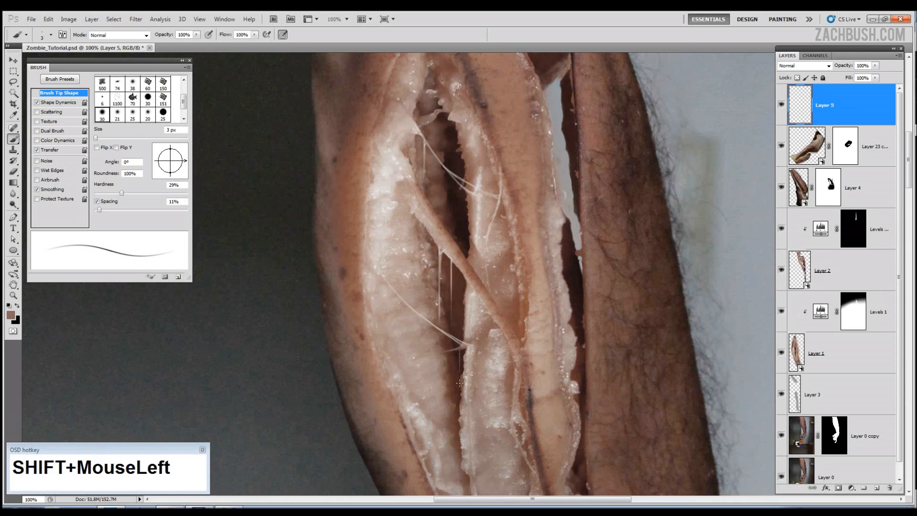
Sample a dark reddish brown and paint subtle strands inside the wound's dark upper opening
left_click(453, 190, "alt")
left_click_drag(450, 197, 463, 204)
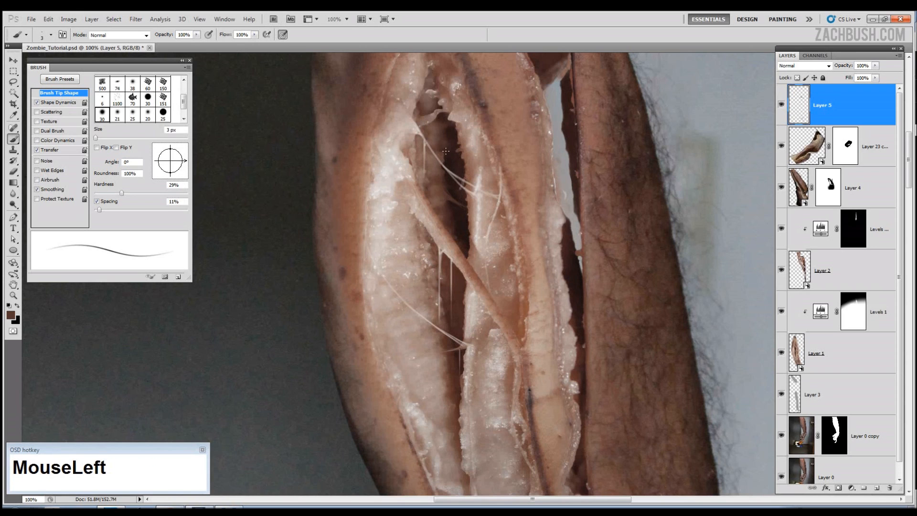
left_click_drag(445, 155, 457, 131)
left_click_drag(442, 92, 365, 164)
Paint fine strands in the narrow upper end of the forearm wound with sampled flesh colors
left_click(386, 210, "alt")
left_click(375, 218)
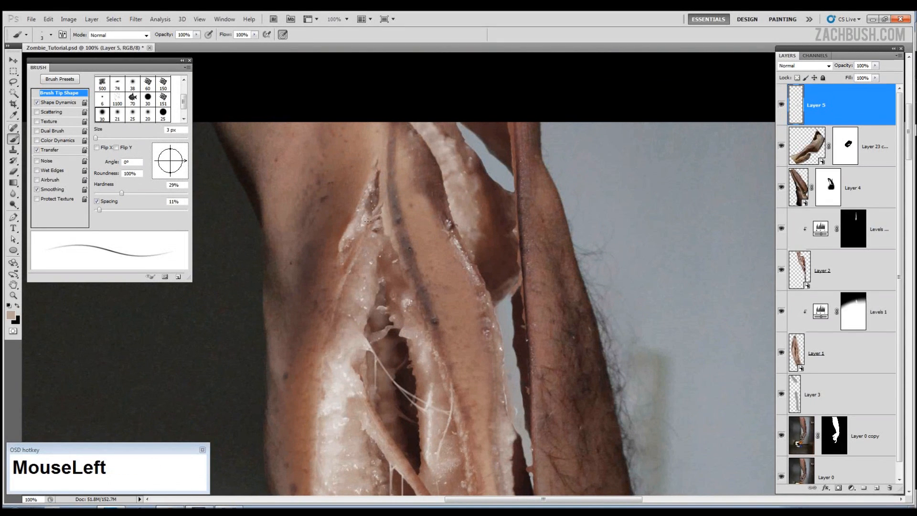
left_click_drag(376, 219, 382, 211)
left_click(377, 216, "alt")
left_click(374, 220)
left_click(368, 185, "alt")
left_click(374, 194)
left_click_drag(375, 191, 362, 193)
Undo the last stroke and paint more fine flesh strands along the forearm wound
mouse_move(416, 243)
left_mouse_down()
mouse_move(373, 202)
mouse_move(375, 186)
mouse_move(374, 216)
left_mouse_up()
key("ctrl+z")
left_click(370, 191)
left_click(374, 236, "shift")
left_click(373, 200)
key("bracketright")
key("bracketright")
key("bracketright")
left_click_drag(393, 143, 422, 263)
mouse_move(386, 154)
left_mouse_down()
mouse_move(407, 187)
mouse_move(392, 162)
left_mouse_up()
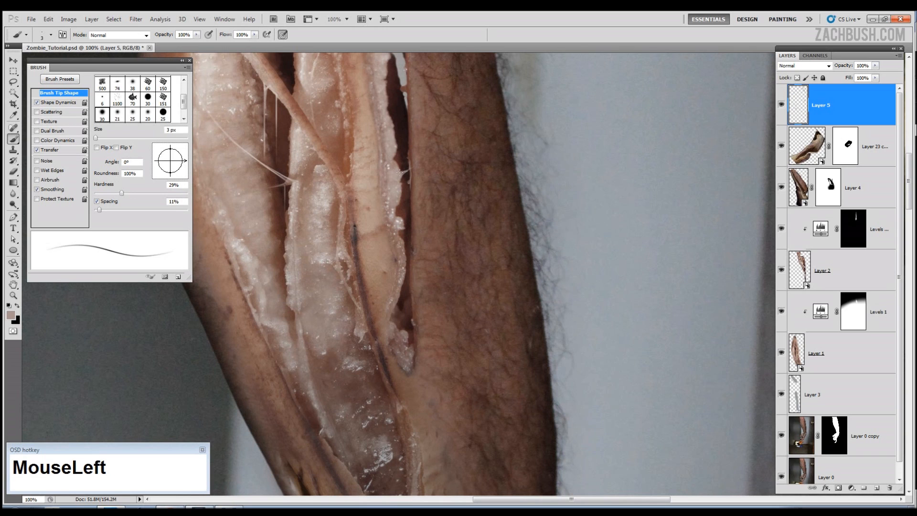
scroll(411, 215, "up", 3)
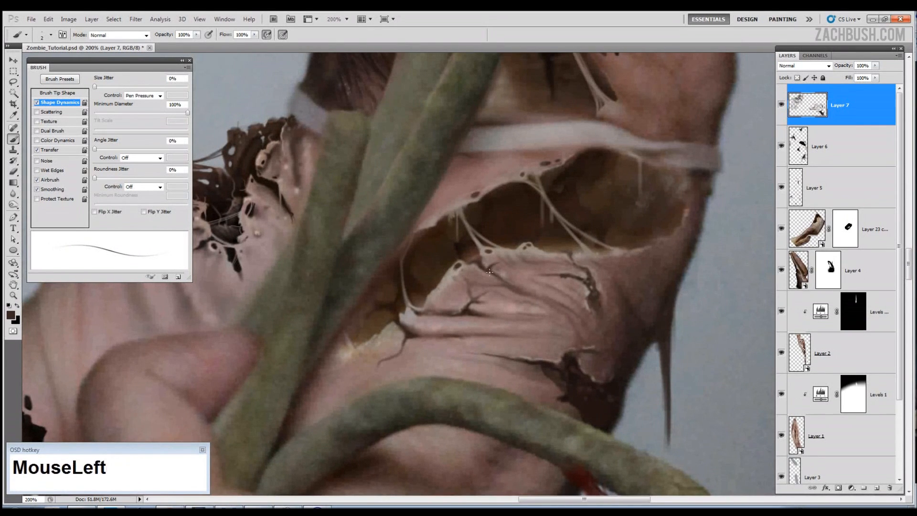
Paint over the wrist's cracked skin edge on Layer 7 with a sampled color and a larger brush
left_click(640, 246, "alt")
key("bracketright")
mouse_move(621, 251)
left_mouse_down()
mouse_move(659, 260)
mouse_move(651, 290)
left_mouse_up()
left_click(650, 252, "alt")
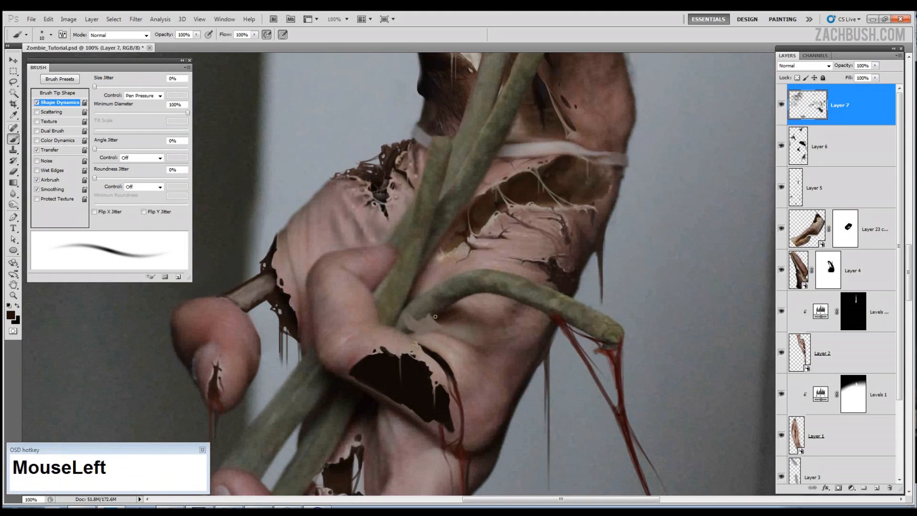
Paint dark torn holes in the palm beneath the curved flower stem, varying the brush size
left_click_drag(434, 320, 463, 308)
key("bracketleft")
mouse_move(456, 307)
left_mouse_down()
mouse_move(472, 297)
mouse_move(480, 326)
mouse_move(442, 324)
mouse_move(490, 331)
left_mouse_up()
key("bracketright")
key("bracketright")
key("bracketright")
key("bracketleft")
key("bracketleft")
key("bracketleft")
key("bracketright")
Paint a ragged skin flap beside the palm tear under the curved stem, using sampled tones
left_click(422, 329, "alt")
mouse_move(412, 319)
left_mouse_down()
mouse_move(434, 321)
mouse_move(411, 313)
mouse_move(432, 347)
mouse_move(411, 334)
mouse_move(426, 312)
mouse_move(411, 324)
mouse_move(435, 351)
left_mouse_up()
left_click(406, 331, "alt")
key("e")
key("b")
left_click(406, 326, "alt")
key("bracketright")
key("bracketright")
Refine the torn skin edge down to the large dark palm wound with resampled colors, ending with a 15 px brush
left_click(425, 332, "alt")
key("bracketleft")
key("bracketleft")
key("bracketleft")
key("bracketleft")
left_click(435, 354, "alt")
key("bracketright")
key("bracketright")
key("bracketright")
key("bracketright")
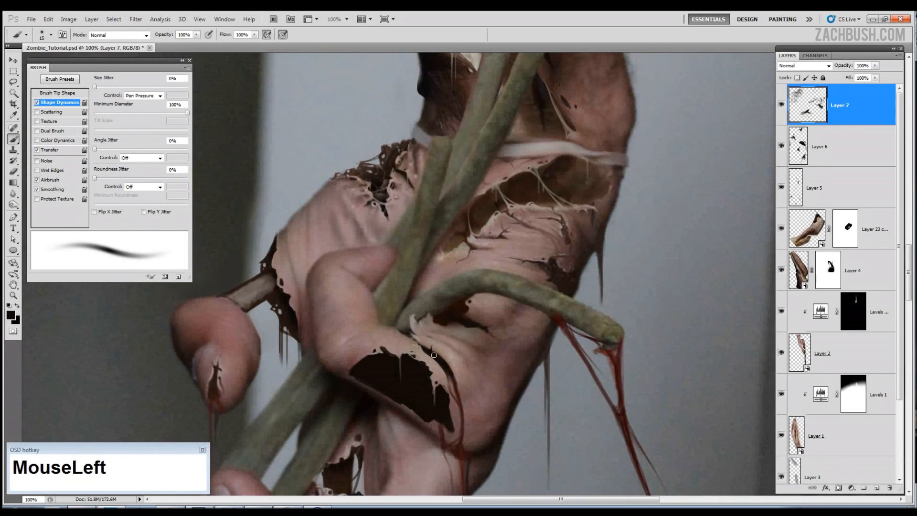
Paint fine torn-skin details on the hand with a smaller brush and sampled colors
left_click_drag(354, 244, 338, 272)
key("bracketleft")
key("bracketleft")
key("bracketleft")
left_click(364, 309, "alt")
mouse_move(371, 302)
left_mouse_down()
mouse_move(359, 305)
mouse_move(357, 294)
left_mouse_up()
key("bracketleft")
left_click(370, 290, "alt")
left_click(365, 309, "alt")
key("bracketleft")
key("bracketleft")
key("bracketleft")
key("bracketright")
key("bracketright")
key("bracketright")
key("bracketleft")
Continue detailing the hand with freshly sampled tones and a reduced brush, undoing one stroke
mouse_move(348, 303)
left_mouse_down()
mouse_move(365, 293)
mouse_move(367, 308)
mouse_move(322, 289)
mouse_move(380, 289)
mouse_move(353, 291)
mouse_move(377, 290)
mouse_move(368, 299)
mouse_move(312, 278)
left_mouse_up()
left_click(372, 290, "alt")
key("bracketleft")
key("bracketleft")
left_click(371, 289, "alt")
key("ctrl+z")
left_click(371, 291, "alt")
left_click(325, 288, "alt")
key("bracketleft")
Resample a color and add broader strokes to the hand on Layer 7 with an enlarged brush
left_click_drag(384, 289, 423, 223)
left_click(436, 301, "alt")
key("bracketright")
key("bracketright")
key("bracketright")
key("bracketright")
key("bracketright")
left_click_drag(458, 309, 477, 289)
left_click_drag(467, 317, 490, 333)
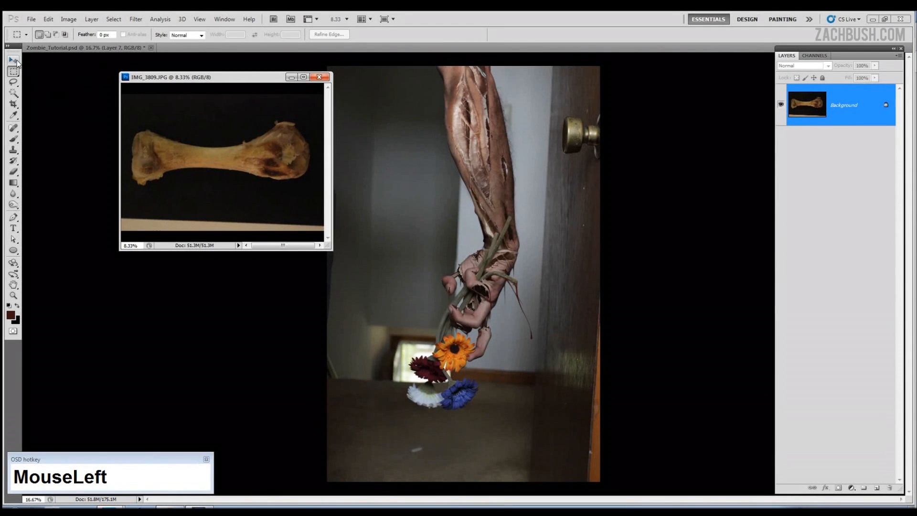
Copy the bone photo from IMG_3809.JPG into Zombie_Tutorial.psd and close the bone file
left_click(14, 60)
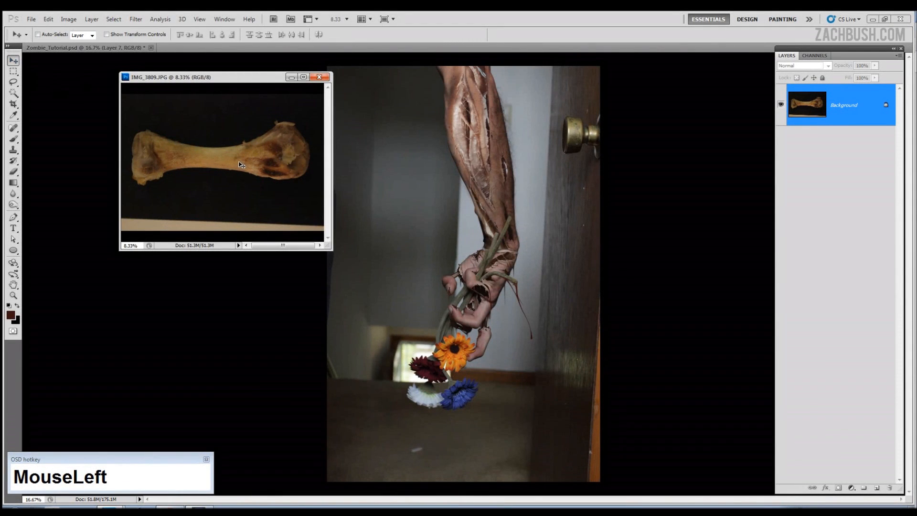
left_click_drag(240, 165, 440, 238)
left_click(324, 90)
left_click(323, 80)
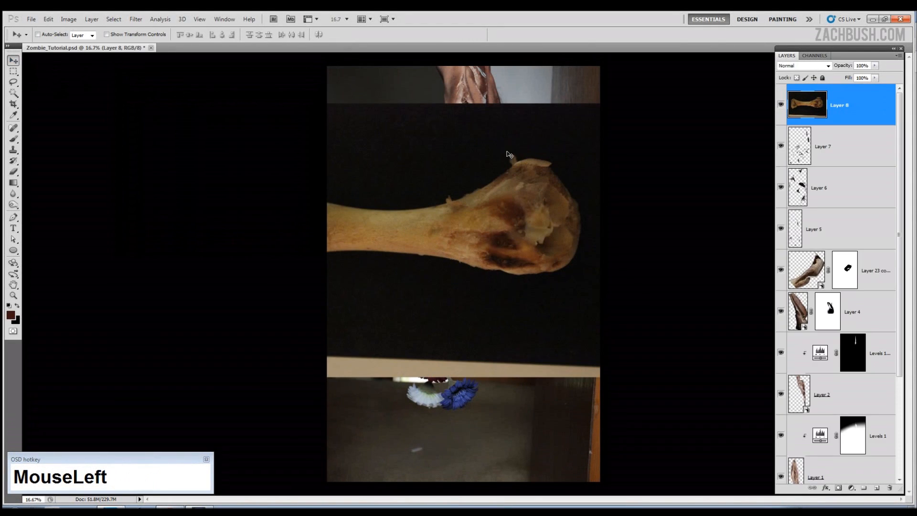
Scale the bone photo proportionally to about 31% with Free Transform
key("ctrl+t")
left_click_drag(611, 104, 474, 217)
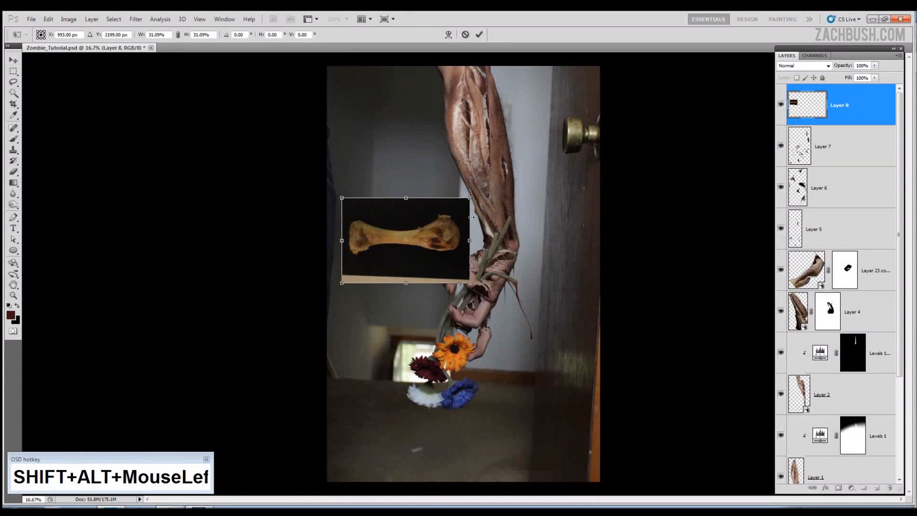
key("Return")
Delete the strips below and above the bone and its remaining black background with the Marquee and Magic Wand, then deselect
left_click(14, 71)
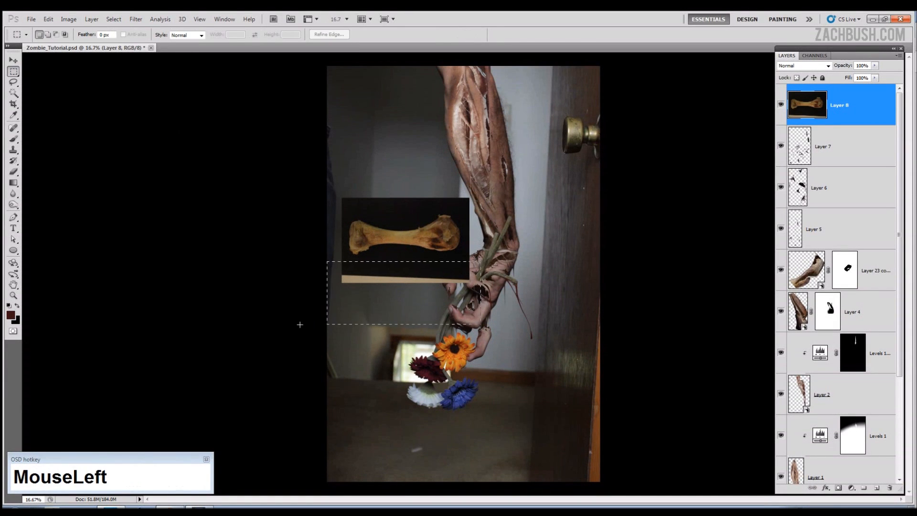
key("Delete")
left_click_drag(483, 180, 307, 209)
key("Delete")
left_click(307, 208)
left_click(13, 93)
left_click(400, 224)
key("Delete")
key("ctrl+d")
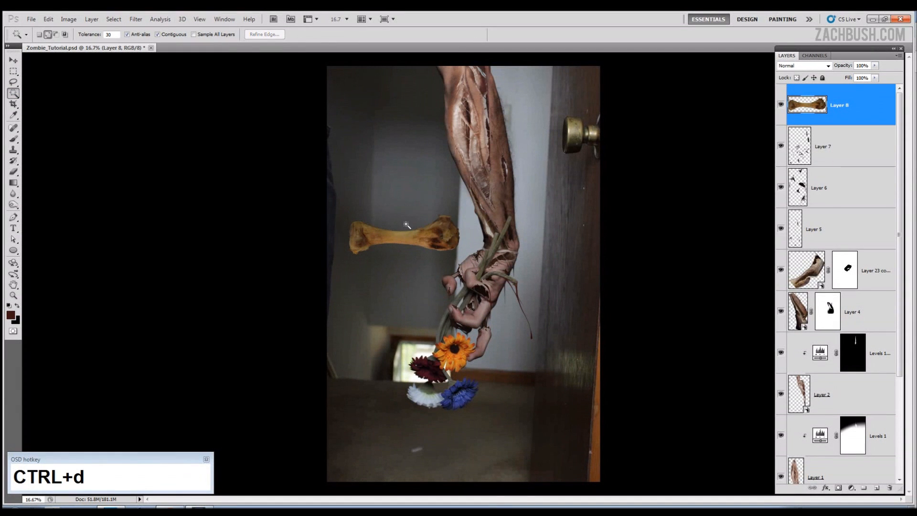
Move the bone over the palm wound, scale it to about 55.5% and rotate it about 28°
key("ctrl+plus")
key("ctrl+plus")
key("ctrl+plus")
key("ctrl+plus")
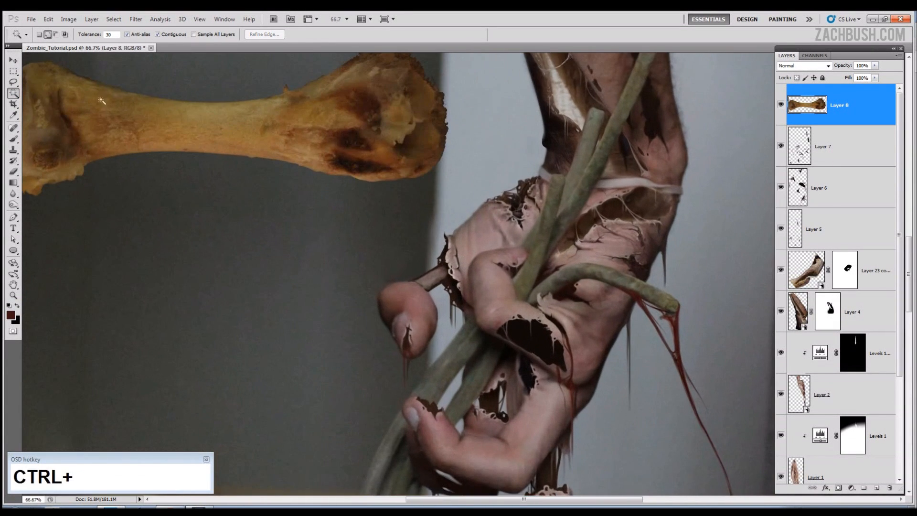
key("v")
left_click_drag(342, 105, 561, 246)
key("ctrl+t")
left_click_drag(664, 177, 466, 262)
left_click_drag(344, 316, 547, 333)
left_click_drag(668, 262, 709, 342)
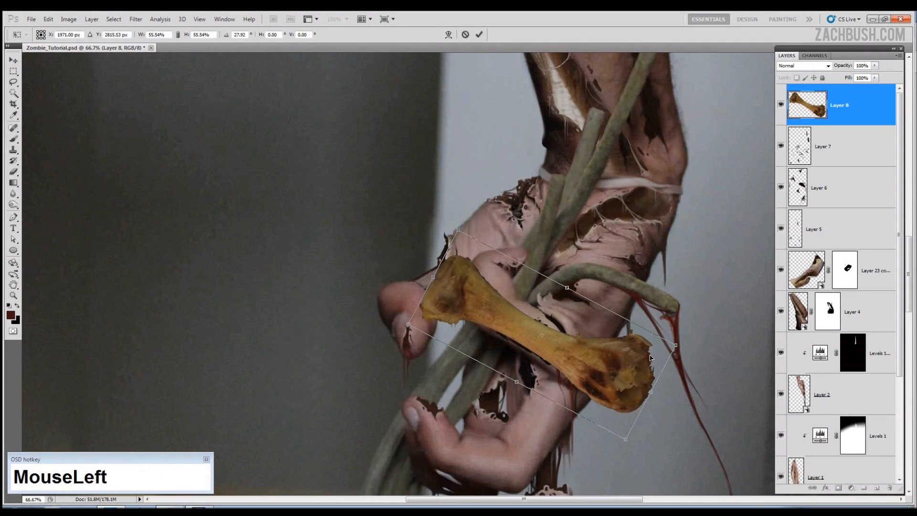
key("Return")
Scale the bone down slightly over the palm wound with Free Transform
left_click(793, 182, "ctrl")
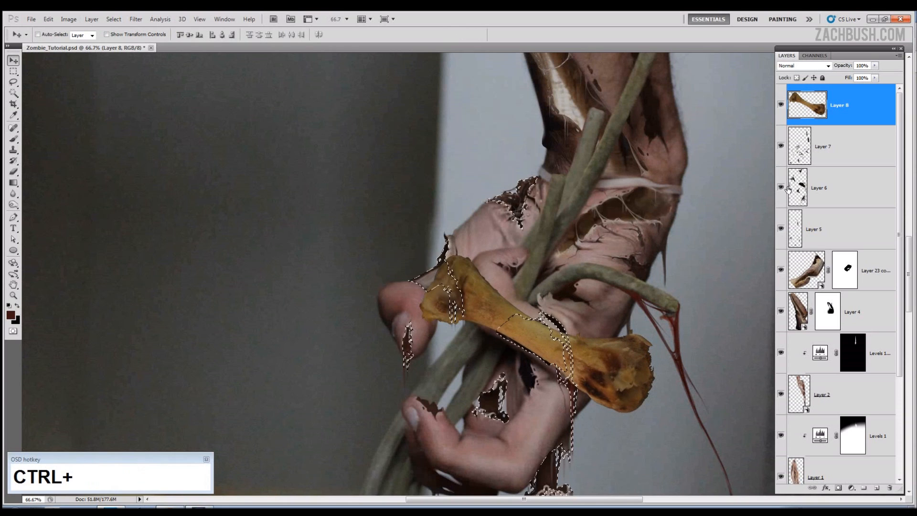
key("Delete")
key("ctrl+d")
key("ctrl+t")
left_click_drag(419, 254, 428, 262)
key("Return")
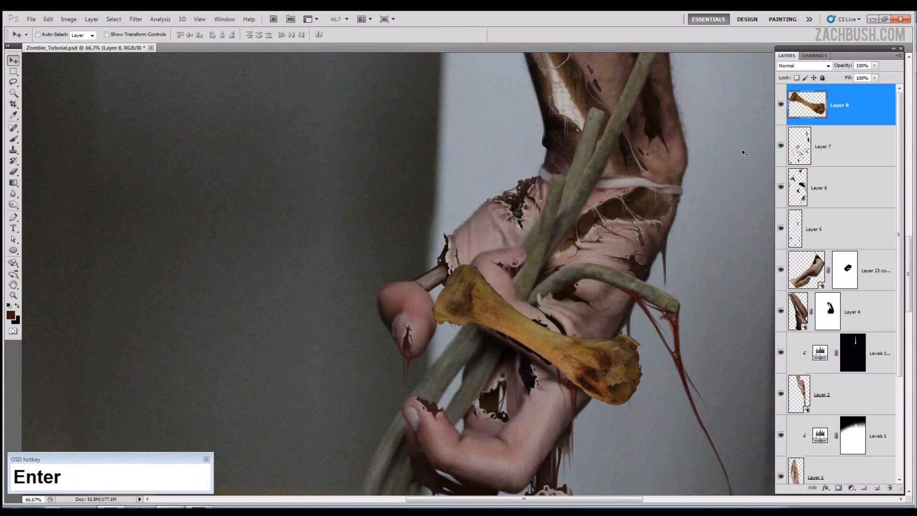
Duplicate the bone, then shrink and rotate the copy so it lies across the torn finger above the palm bone
left_click_drag(538, 334, 408, 258)
key("ctrl+t")
left_click_drag(511, 186, 399, 176)
left_click_drag(453, 242, 479, 233)
left_click_drag(568, 203, 563, 193)
left_click_drag(487, 232, 484, 237)
left_click_drag(574, 194, 577, 201)
key("Up")
key("Return")
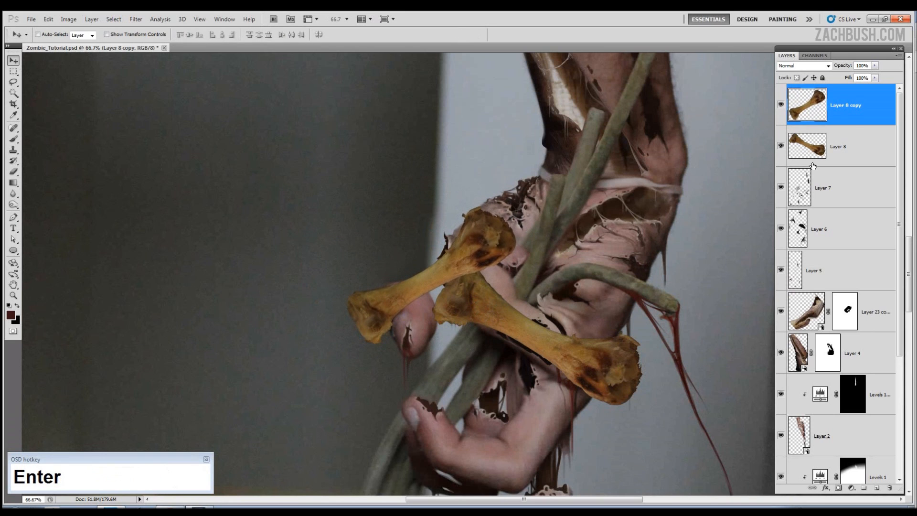
Delete everything on Layer 8 outside the painted wound shapes of Layer 6, then deselect
left_click(814, 152, "ctrl")
left_click(808, 140)
key("ctrl+shift+i")
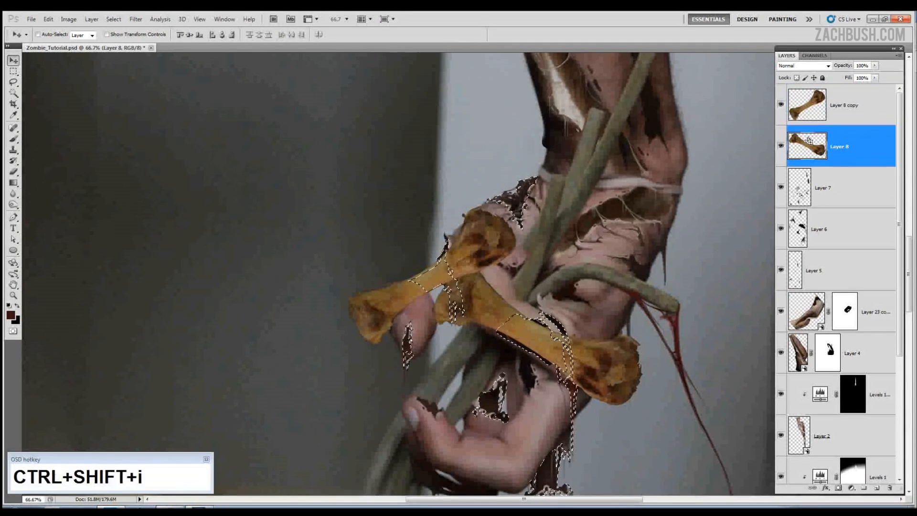
key("Delete")
key("ctrl+d")
Trim the Layer 8 copy bone to the wound shapes of Layer 6 and deselect
left_click(807, 110, "ctrl")
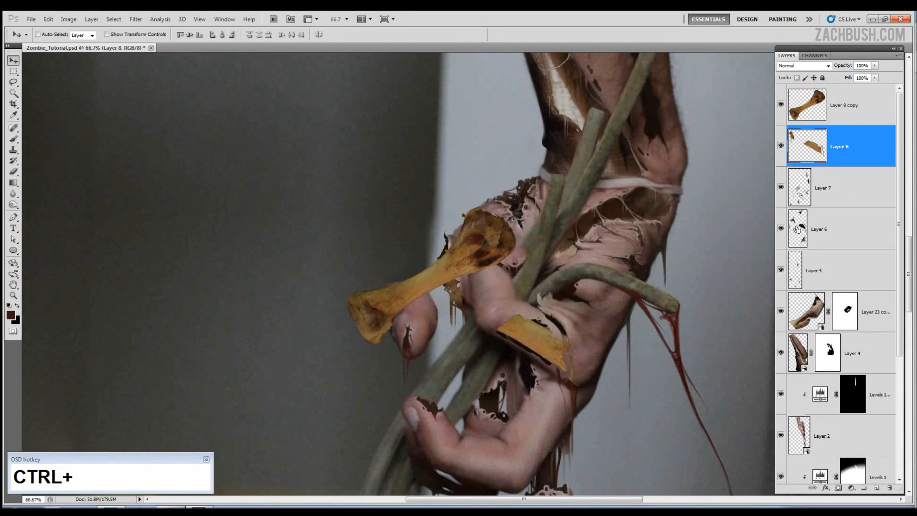
left_click(812, 109)
key("ctrl+shift+i")
key("Delete")
key("ctrl+d")
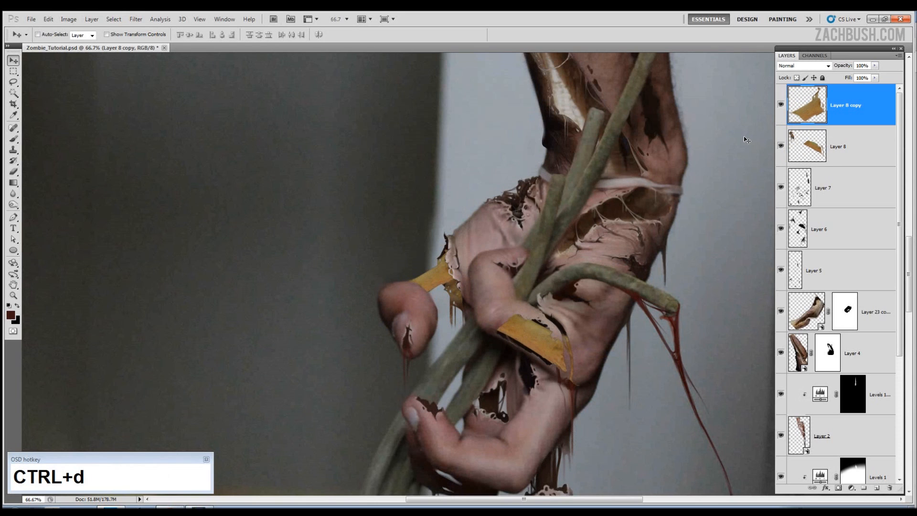
Erase the stray bone fragments on Layer 8 beside the finger wound and below the palm wound
left_click(781, 106)
left_click(781, 106)
left_click(838, 146)
key("e")
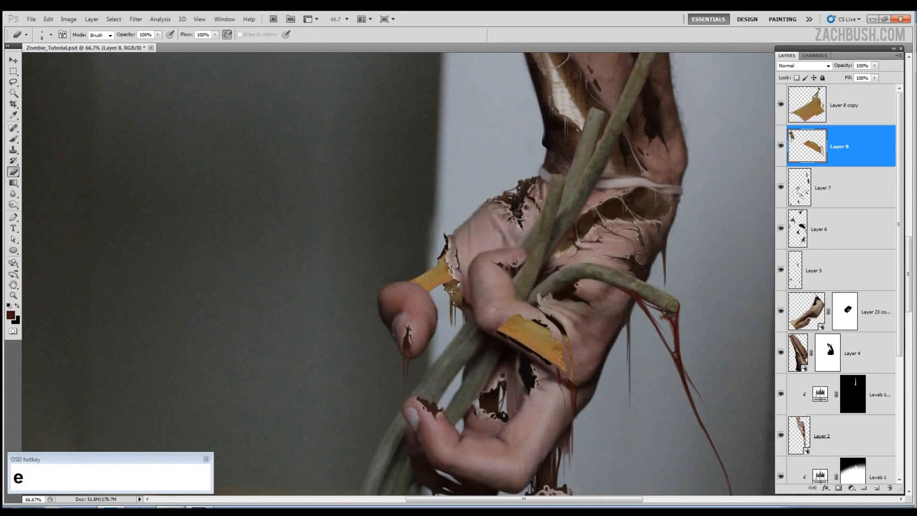
mouse_move(453, 287)
left_mouse_down()
mouse_move(451, 330)
mouse_move(451, 298)
left_mouse_up()
key("bracketleft")
key("bracketleft")
key("bracketleft")
left_click_drag(567, 386, 571, 383)
key("bracketright")
key("bracketright")
key("bracketright")
key("bracketright")
key("bracketright")
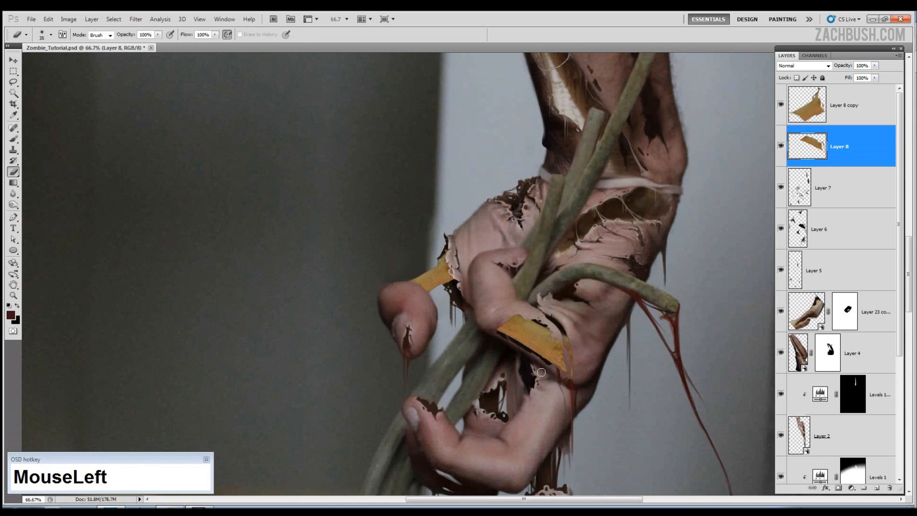
Erase the leftover bone fragments from Layer 8 copy around the finger wound using a smaller eraser
left_click(810, 113)
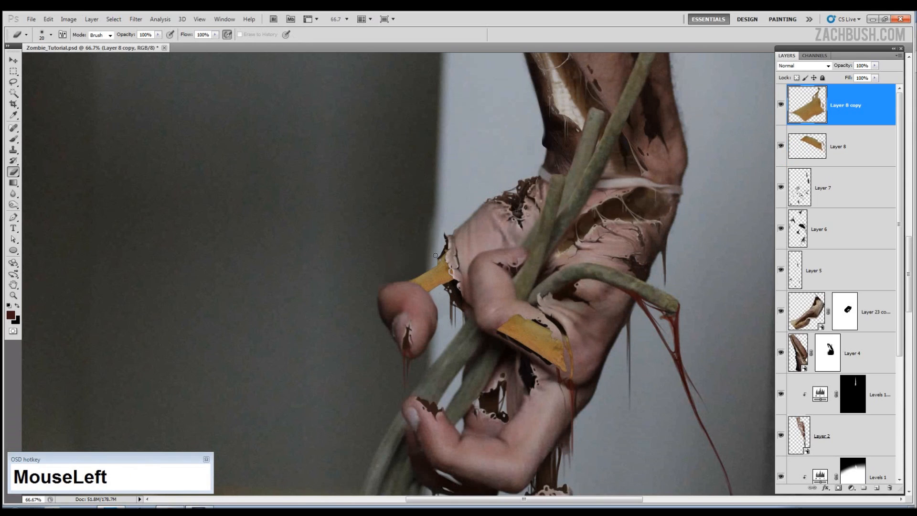
key("bracketleft")
key("bracketleft")
key("bracketleft")
key("bracketleft")
key("bracketleft")
key("bracketleft")
Erase thin slivers along the edges of the palm bone on Layer 8 to shape it within the wound
left_click(800, 154)
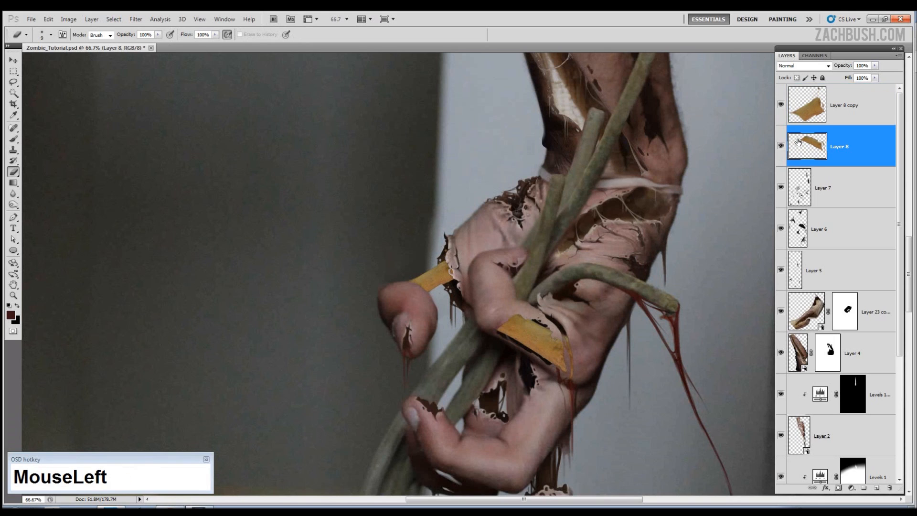
mouse_move(540, 321)
left_mouse_down()
mouse_move(510, 314)
mouse_move(519, 345)
left_mouse_up()
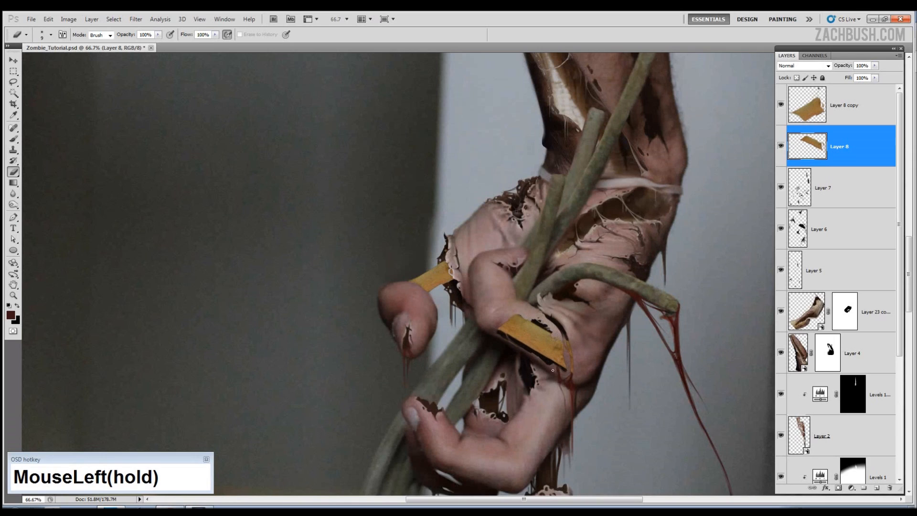
key("ctrl+z")
left_click_drag(546, 360, 554, 364)
left_click_drag(498, 332, 526, 347)
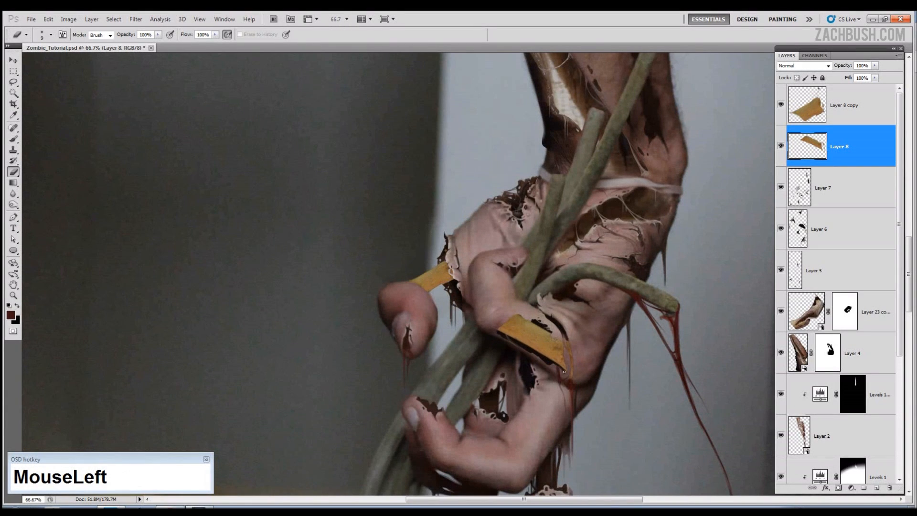
Merge Layer 8 copy down into Layer 8 and clean up bone remnants around the finger wound with the Eraser
left_click(781, 146)
left_click(781, 146)
left_click(812, 106)
key("ctrl+e")
key("e")
left_click(447, 236)
left_click_drag(447, 236, 468, 241)
left_click(698, 166)
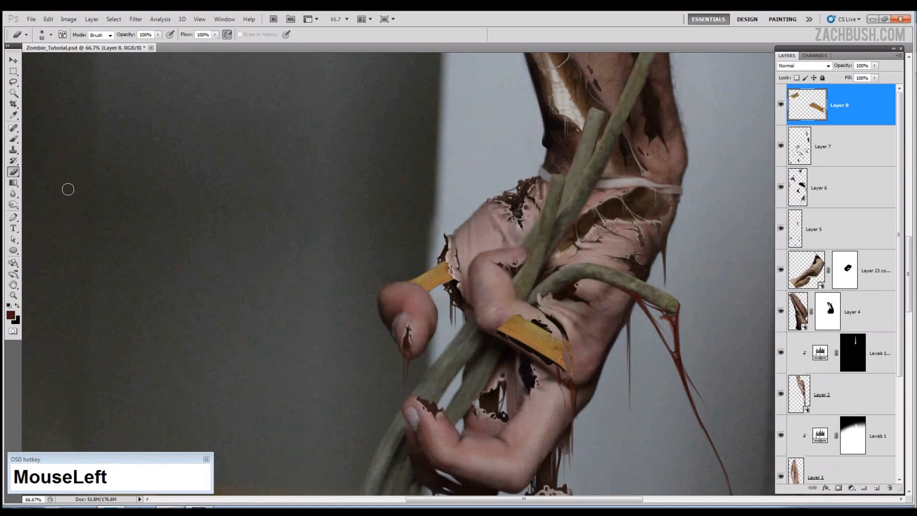
Switch to the Burn tool and desaturate the bone pieces on Layer 8 with Hue/Saturation
left_click_drag(14, 205, 27, 212)
mouse_move(565, 339)
left_mouse_down()
mouse_move(572, 350)
mouse_move(563, 345)
left_mouse_up()
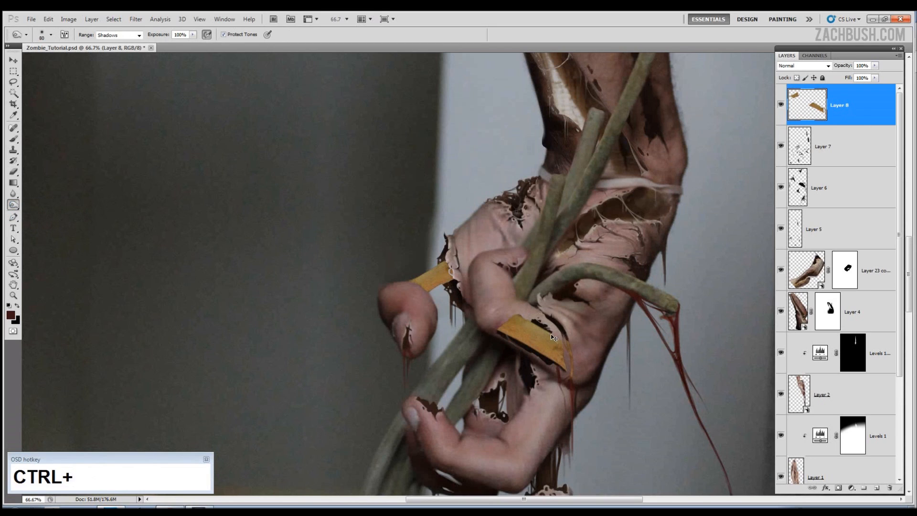
key("ctrl+u")
left_click_drag(580, 258, 676, 119)
left_click_drag(684, 205, 668, 207)
left_click(779, 135)
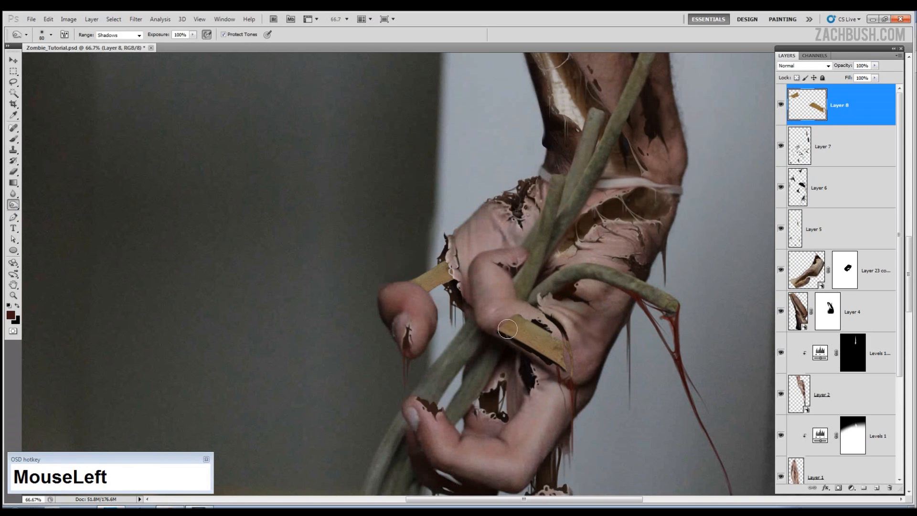
Try burning the lower edge of the palm bone with the range set to Shadows
mouse_move(504, 337)
left_mouse_down()
mouse_move(564, 369)
mouse_move(559, 377)
left_mouse_up()
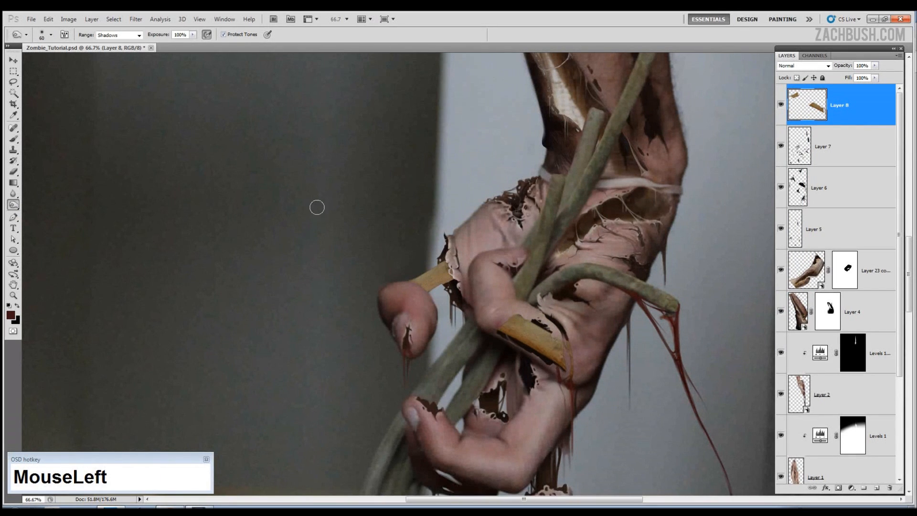
key("ctrl+z")
key("ctrl+alt+z")
Set the Burn range to Midtones and darken the edges of the palm and finger bones
left_click_drag(141, 36, 122, 58)
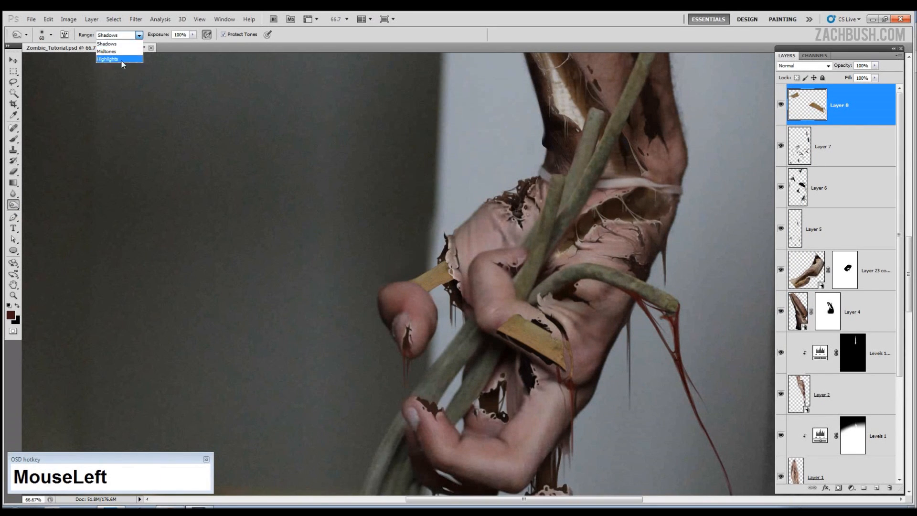
left_click(139, 35)
left_click(134, 51)
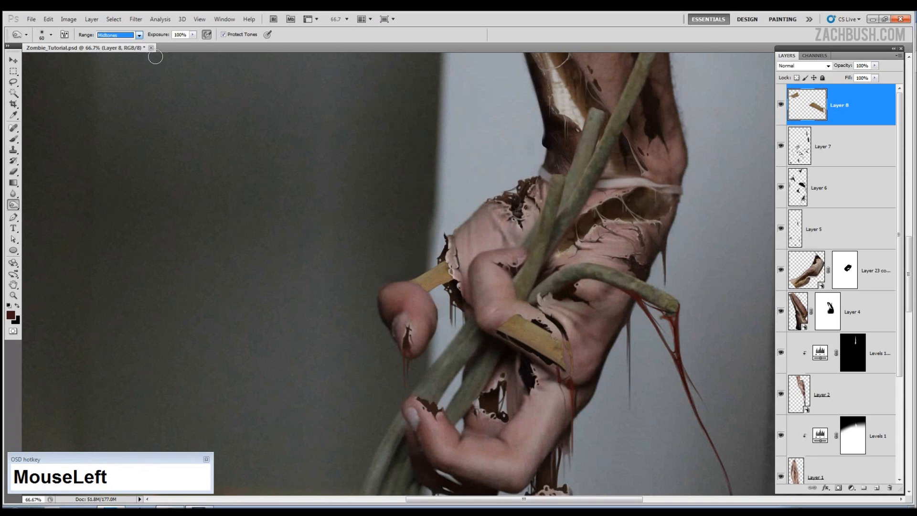
left_click_drag(496, 330, 563, 367)
left_click_drag(545, 320, 566, 359)
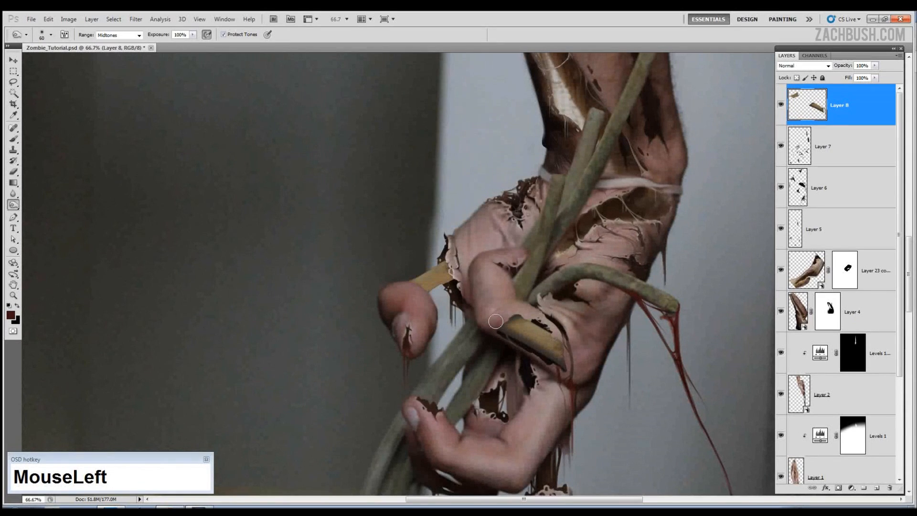
key("ctrl+z")
left_click_drag(454, 272, 428, 270)
left_click_drag(428, 301, 481, 276)
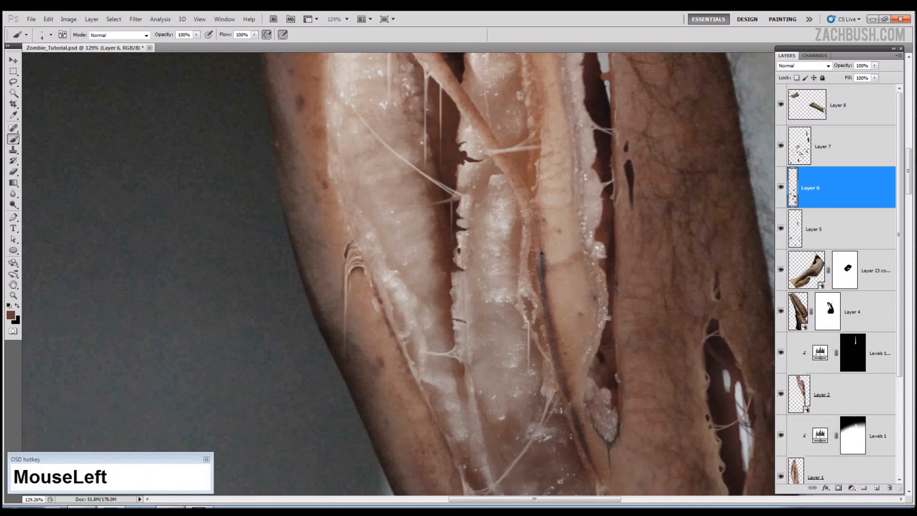
Paint tears across the pale inner flesh of the forearm wound on Layer 6 with sampled dark and light tones
key("b")
mouse_move(420, 210)
left_mouse_down()
mouse_move(458, 210)
mouse_move(457, 280)
left_mouse_up()
key("bracketleft")
key("bracketleft")
left_click_drag(437, 347, 461, 337)
left_click(454, 325, "alt")
mouse_move(407, 327)
left_mouse_down()
mouse_move(458, 313)
mouse_move(435, 325)
left_mouse_up()
left_click(457, 316, "alt")
key("bracketright")
key("bracketright")
key("bracketright")
key("bracketright")
left_click_drag(394, 162, 409, 219)
mouse_move(422, 235)
left_mouse_down()
mouse_move(389, 239)
mouse_move(421, 222)
mouse_move(404, 221)
left_mouse_up()
mouse_move(430, 222)
left_mouse_down()
mouse_move(444, 214)
mouse_move(418, 232)
mouse_move(422, 222)
left_mouse_up()
left_click(423, 231, "alt")
key("[")
mouse_move(420, 222)
left_mouse_down()
mouse_move(410, 231)
mouse_move(412, 223)
left_mouse_up()
left_click(444, 339, "alt")
left_click_drag(392, 345, 414, 376)
key("]")
mouse_move(380, 328)
left_mouse_down()
mouse_move(388, 367)
mouse_move(400, 352)
left_mouse_up()
left_click(448, 337, "alt")
mouse_move(368, 276)
left_mouse_down()
mouse_move(394, 382)
mouse_move(366, 248)
left_mouse_up()
left_click(390, 334, "alt")
Paint small gaps along the border between the outer skin and the pale flesh, using sampled colours and finer brushes
left_click_drag(393, 255, 374, 277)
key("[")
key("[")
key("[")
key("[")
key("[")
mouse_move(389, 315)
left_mouse_down()
mouse_move(396, 328)
mouse_move(345, 205)
left_mouse_up()
left_click_drag(360, 307, 367, 324)
left_click_drag(316, 210, 328, 227)
left_click_drag(349, 287, 365, 300)
left_click(373, 346, "alt")
left_click_drag(375, 349, 381, 361)
left_click(388, 379, "alt")
key("]")
left_click_drag(391, 385, 406, 416)
left_click(364, 282, "alt")
left_click_drag(332, 220, 340, 229)
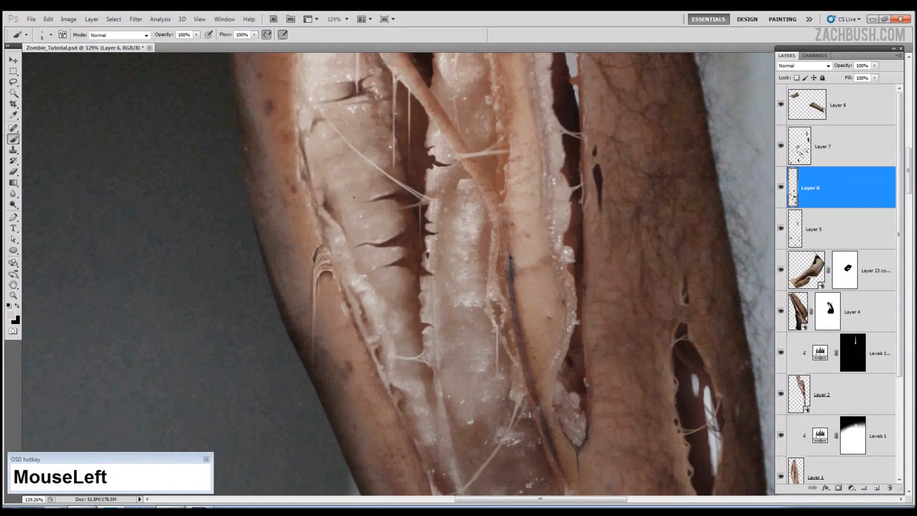
Add more fine torn-flesh strokes along the middle of the forearm wound, sampling nearby colours
left_click_drag(372, 194, 409, 331)
left_click_drag(400, 200, 407, 282)
left_click_drag(400, 407, 408, 407)
left_click_drag(359, 397, 366, 412)
key("ctrl+minus")
key("ctrl+minus")
mouse_move(503, 289)
left_mouse_down()
mouse_move(523, 270)
mouse_move(460, 343)
mouse_move(495, 366)
left_mouse_up()
key("ctrl+plus")
key("ctrl+plus")
left_click(470, 365, "alt")
key("[")
mouse_move(483, 381)
left_mouse_down()
mouse_move(497, 386)
mouse_move(501, 434)
left_mouse_up()
left_click_drag(487, 334, 487, 331)
left_click_drag(473, 260, 486, 246)
key("[")
mouse_move(483, 367)
left_mouse_down()
mouse_move(492, 377)
mouse_move(500, 251)
left_mouse_up()
key("ctrl+minus")
key("ctrl+minus")
key("ctrl+minus")
Paint additional torn-skin details across the rest of the arm on Layer 6 with sampled colours and varied brush sizes
left_click_drag(363, 211, 518, 405)
key("]")
key("]")
key("]")
key("]")
left_click(430, 388, "alt")
left_click_drag(408, 340, 413, 350)
left_click(517, 274)
left_click_drag(516, 272, 518, 283)
left_click_drag(429, 387, 436, 403)
left_click_drag(412, 340, 407, 322)
left_click_drag(462, 315, 470, 309)
left_click_drag(402, 313, 401, 301)
left_click_drag(440, 398, 443, 407)
key("[")
key("[")
left_click_drag(378, 265, 384, 270)
left_click_drag(382, 236, 388, 232)
left_click_drag(468, 271, 465, 281)
left_click_drag(420, 357, 446, 322)
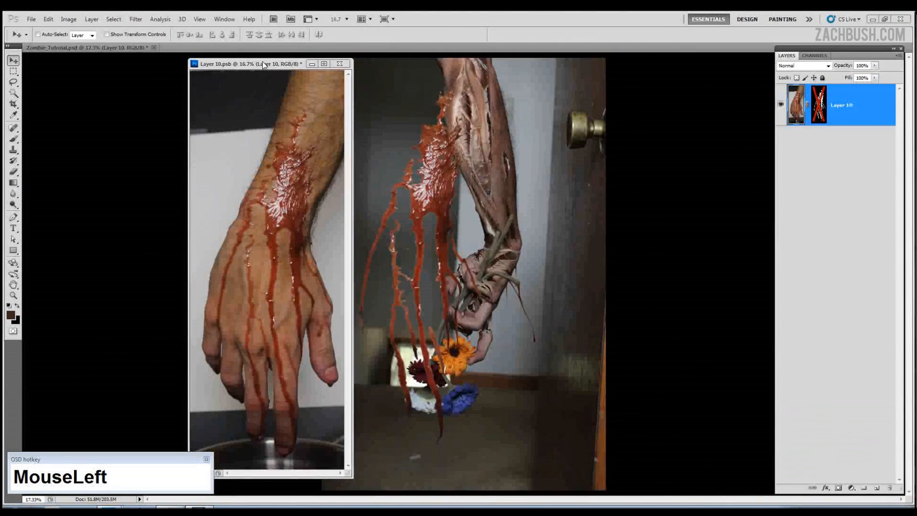
Enable the layer mask of the bloody hand photo in Layer 10.psb to isolate the blood
left_click(262, 61)
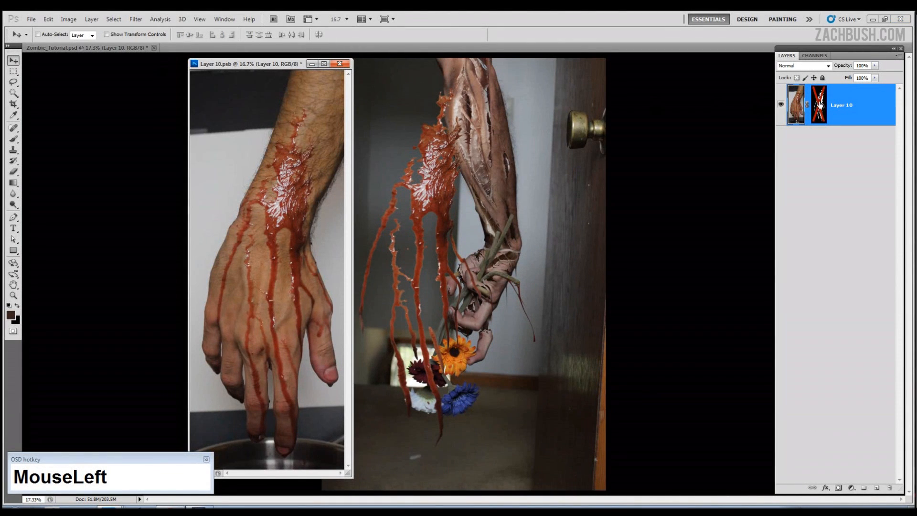
left_click(819, 105)
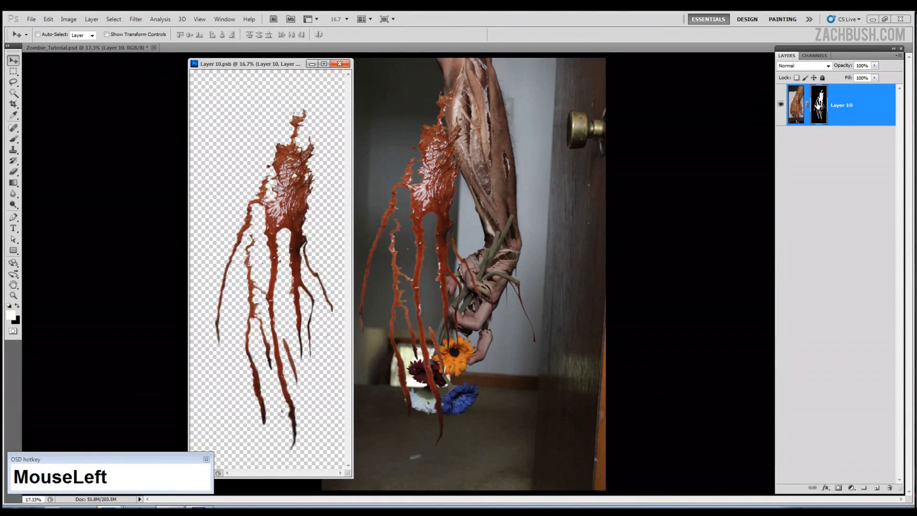
Toggle the blood layer's mask off and on, and close Layer 10.psb without saving
left_click(818, 101, "shift")
left_click(818, 102, "shift")
left_click(340, 64)
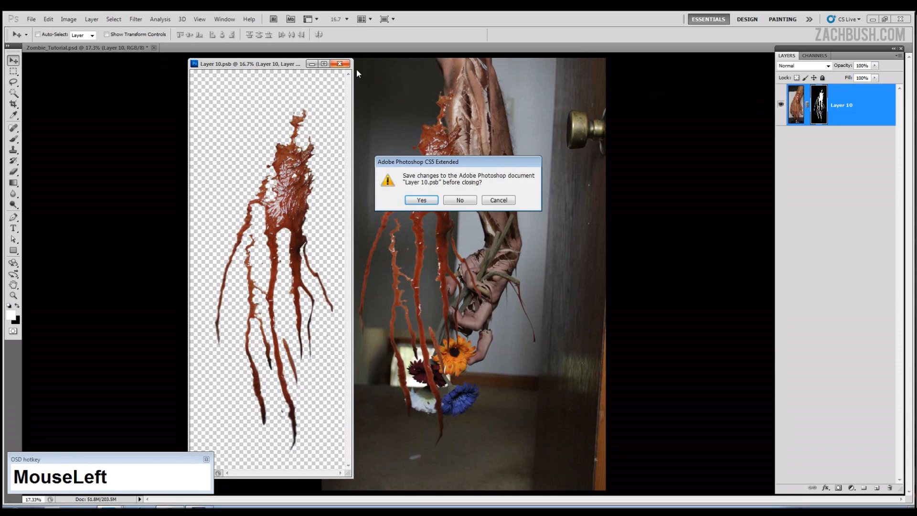
left_click(459, 200)
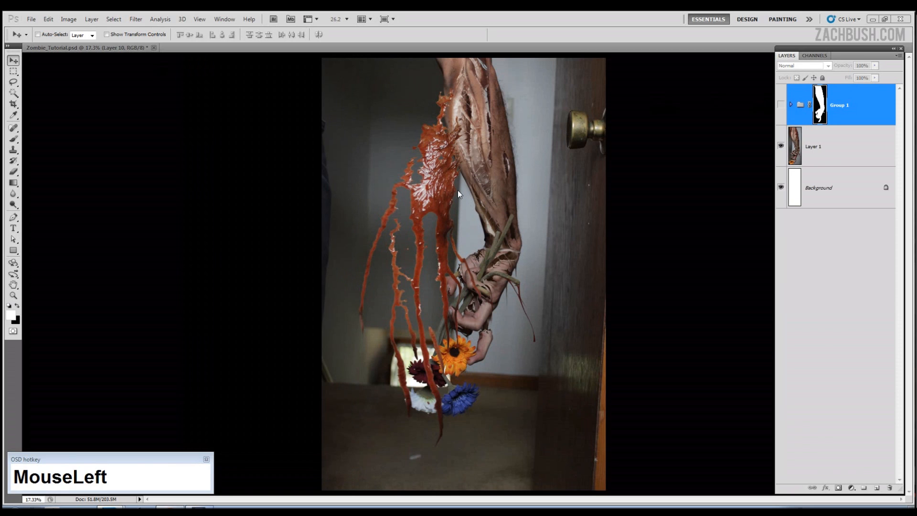
Duplicate the Layer 10 blood beside the arm, hide the original and rasterize the copy
left_click_drag(468, 188, 441, 187)
left_click(781, 145)
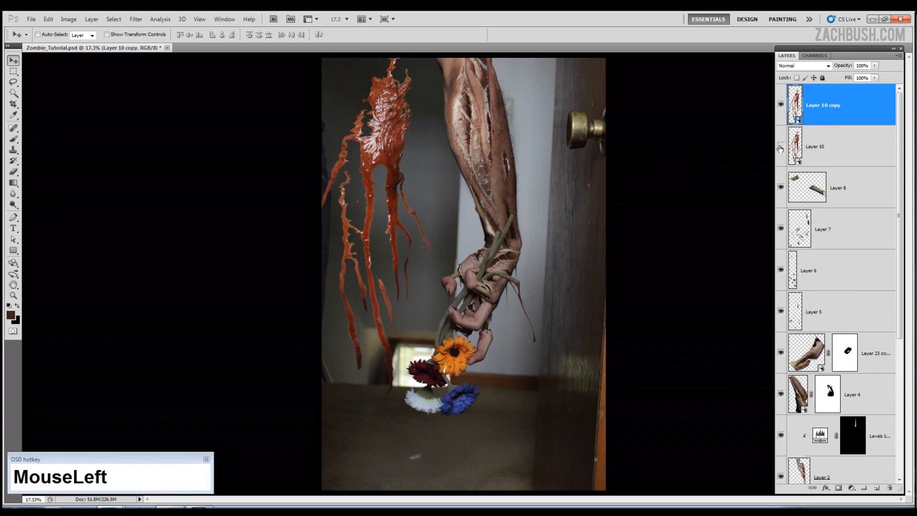
right_click(855, 106)
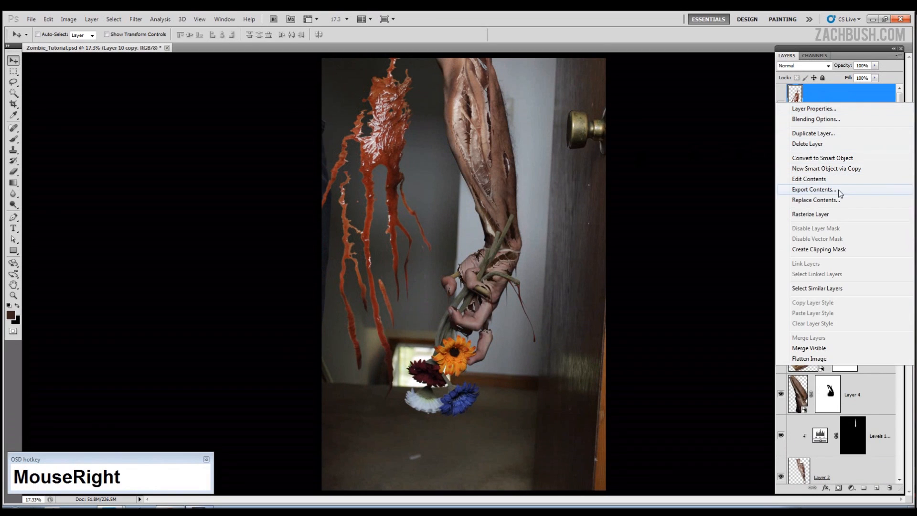
left_click(812, 213)
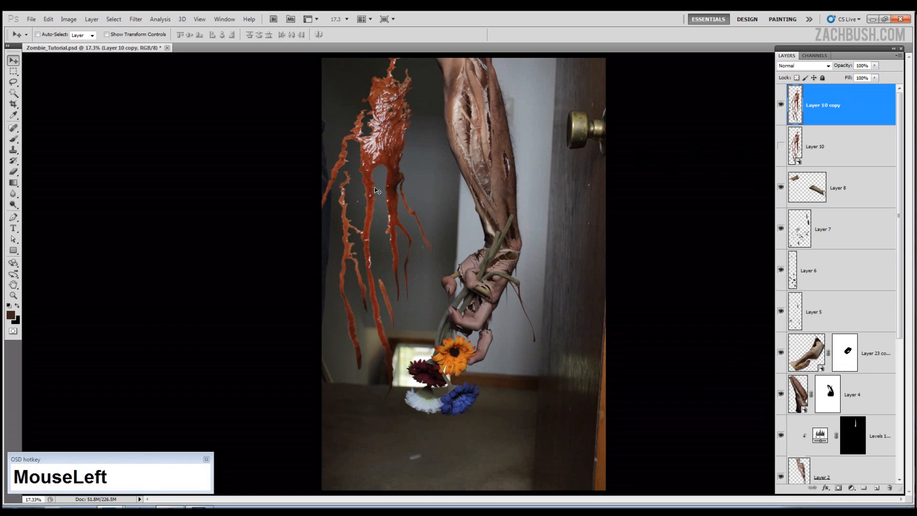
Move the blood copy away from the arm and lasso its innermost drip onto a new layer as a copy
left_click_drag(386, 192, 491, 79)
mouse_move(429, 106)
left_mouse_down()
mouse_move(315, 153)
mouse_move(272, 157)
left_mouse_up()
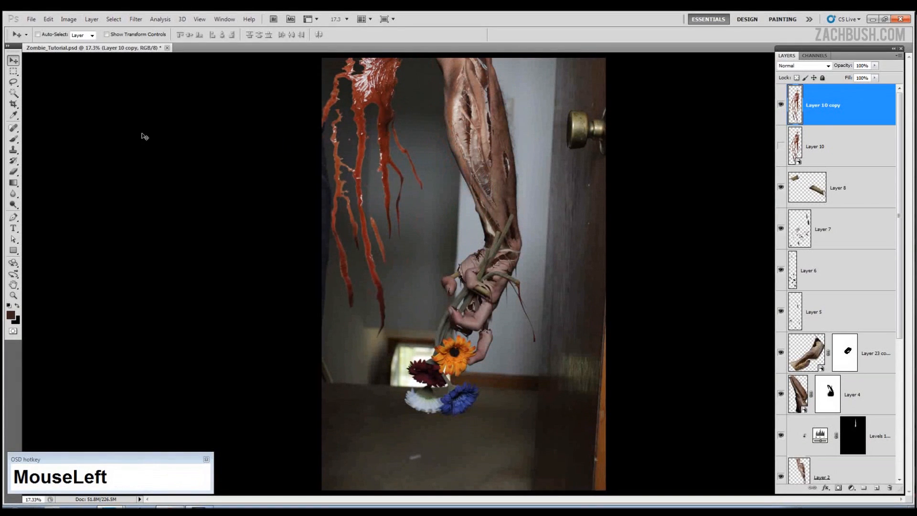
left_click(14, 82)
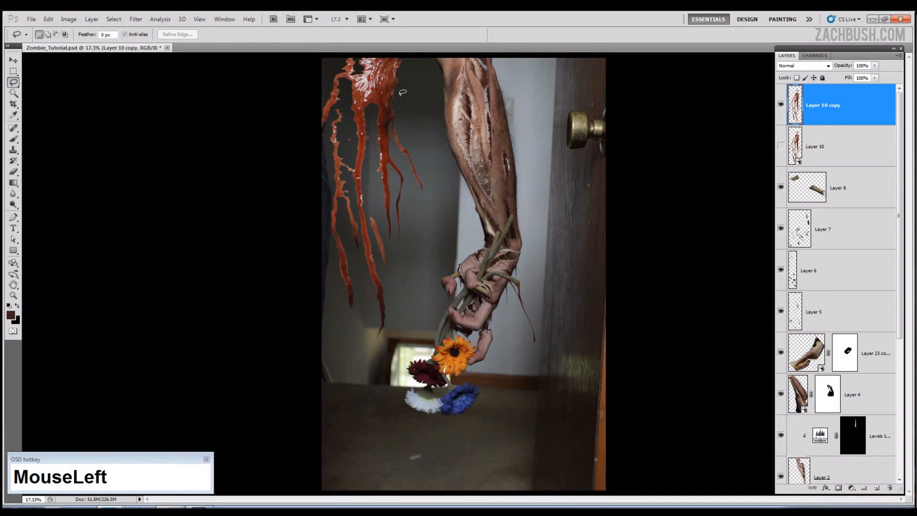
left_click_drag(399, 90, 381, 94)
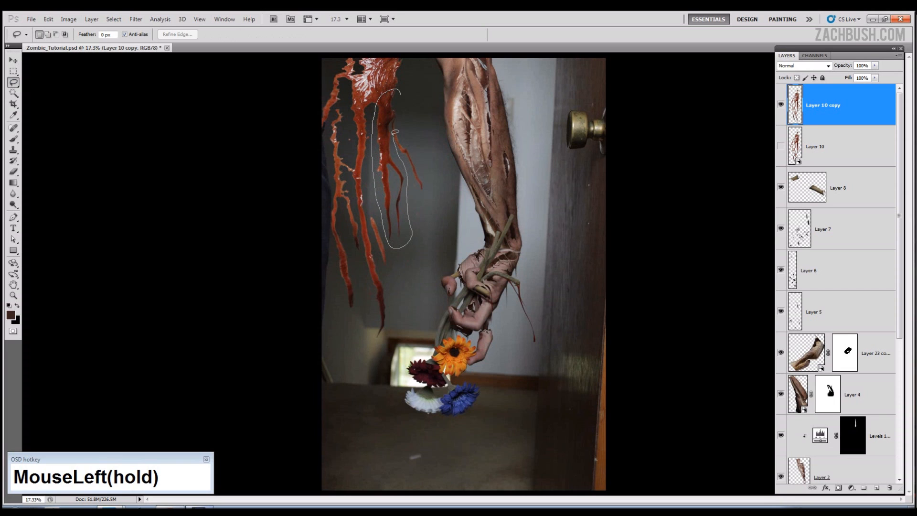
left_click_drag(400, 110, 388, 109)
right_click(387, 109)
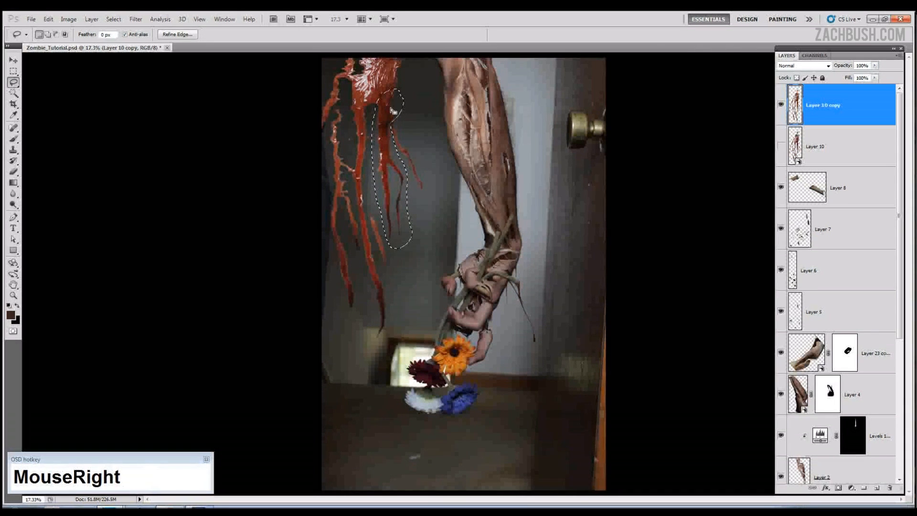
left_click(420, 186)
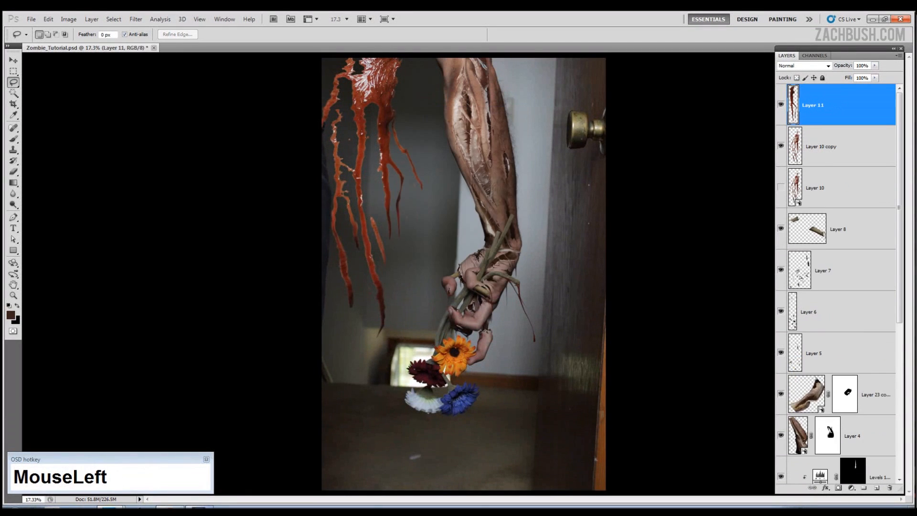
Move and transform the copied Layer 11 drip onto the door-side edge of the upper forearm
left_click(14, 60)
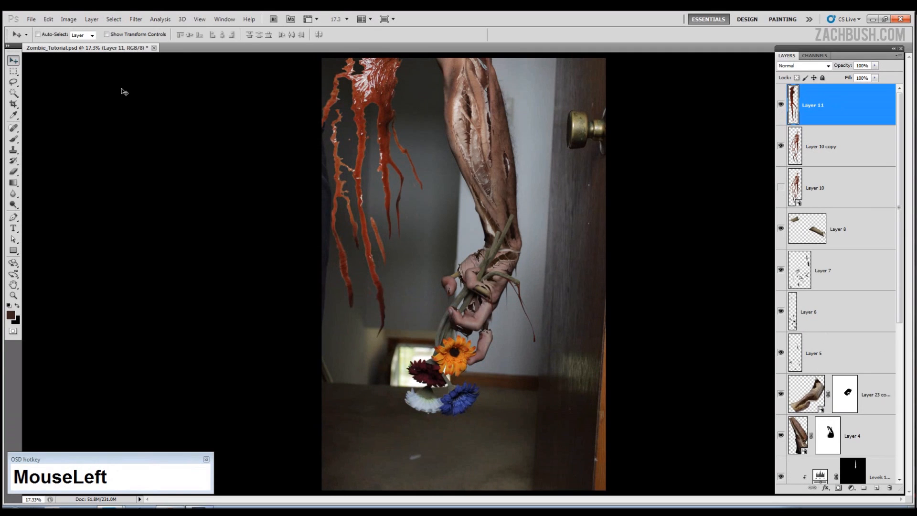
left_click_drag(479, 140, 538, 139)
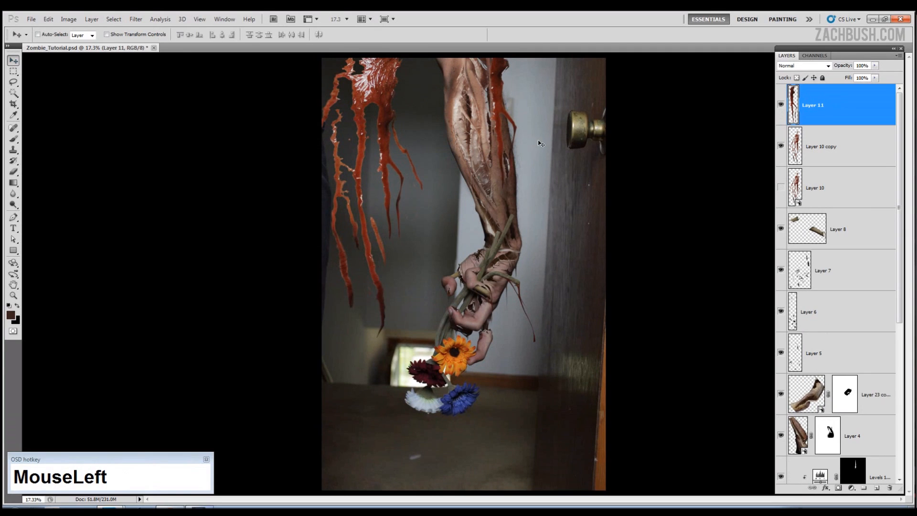
key("ctrl+t")
left_click_drag(524, 191, 536, 161)
key("Left")
key("Left")
key("Left")
key("Left")
key("Return")
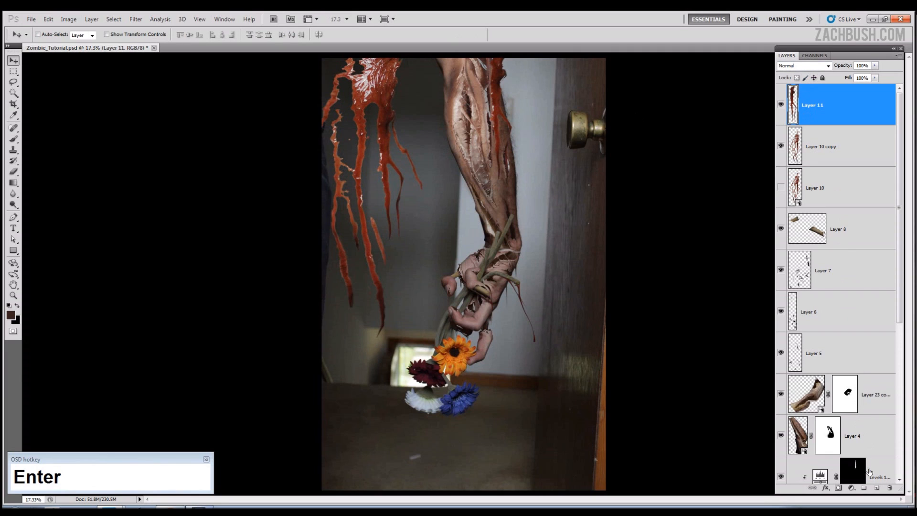
Create a layer group masked to the arm's outline and place Layer 11 inside it
left_click(863, 488)
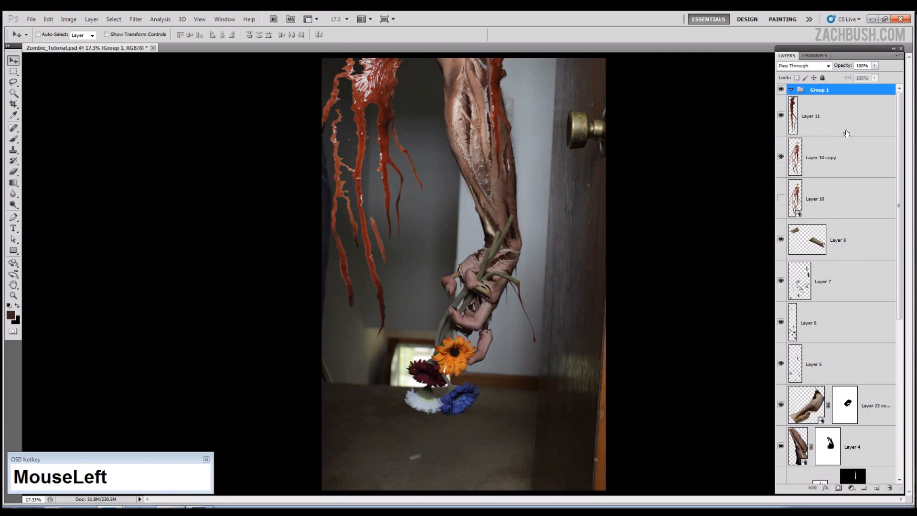
left_click_drag(899, 196, 889, 353)
left_click(839, 417, "ctrl")
left_click_drag(898, 362, 881, 201)
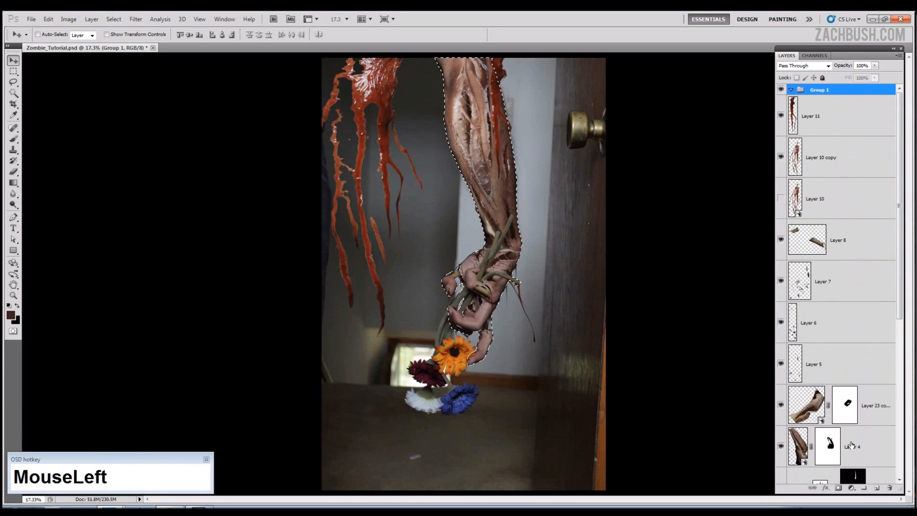
left_click(838, 488)
left_click_drag(866, 150, 864, 119)
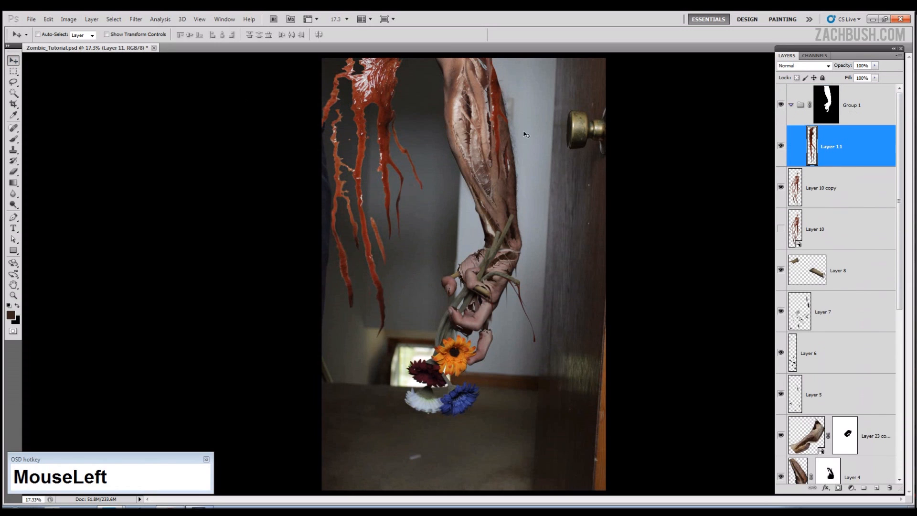
Rotate and reposition the Layer 11 drip along the door-side edge of the forearm wound
left_click(585, 140)
key("ctrl+t")
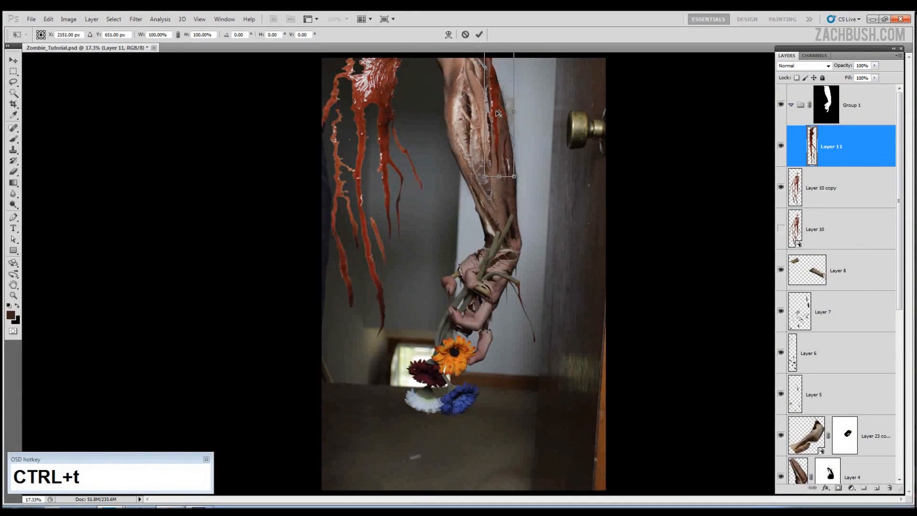
left_click_drag(544, 143, 497, 138)
key("Return")
key("ctrl+t")
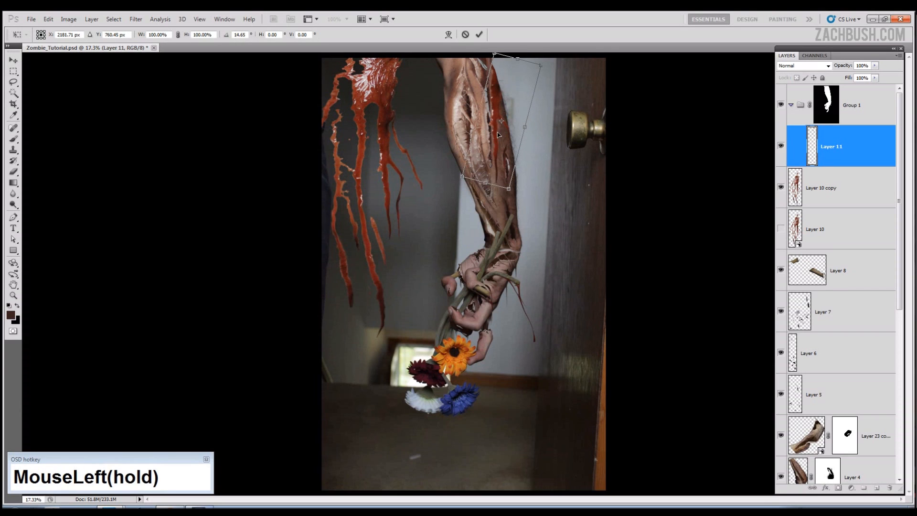
Warp the Layer 11 drip so its upper part follows the forearm's contour
right_click(495, 98)
left_click(518, 172)
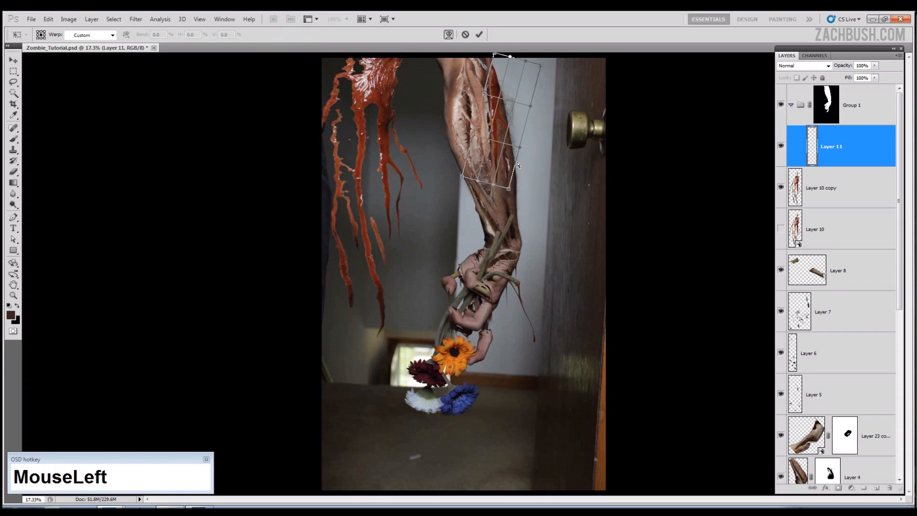
left_click_drag(493, 56, 488, 53)
left_click_drag(485, 98, 485, 131)
left_click_drag(491, 89, 491, 90)
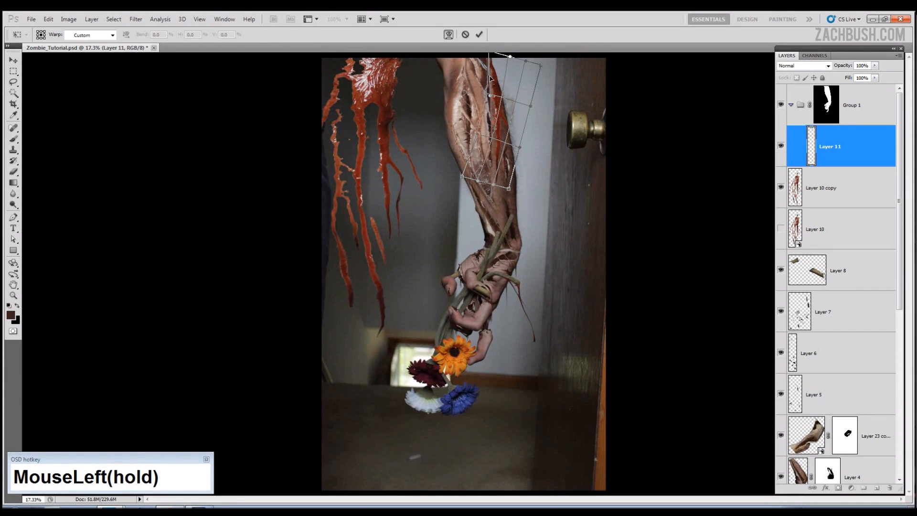
left_click_drag(490, 54, 485, 53)
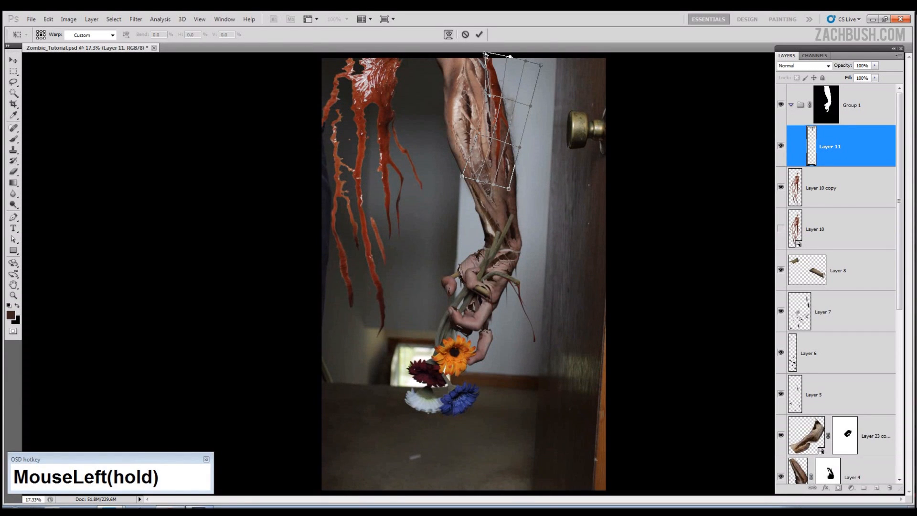
left_click_drag(493, 119, 491, 118)
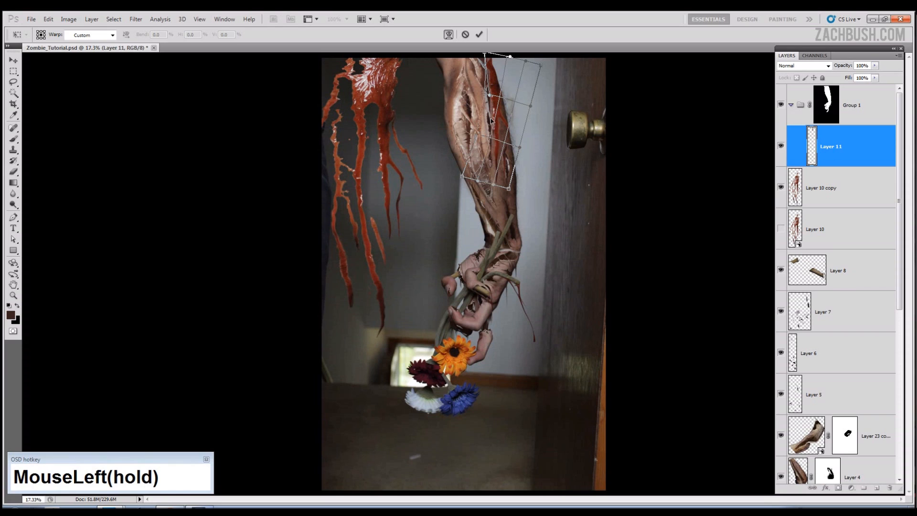
key("Return")
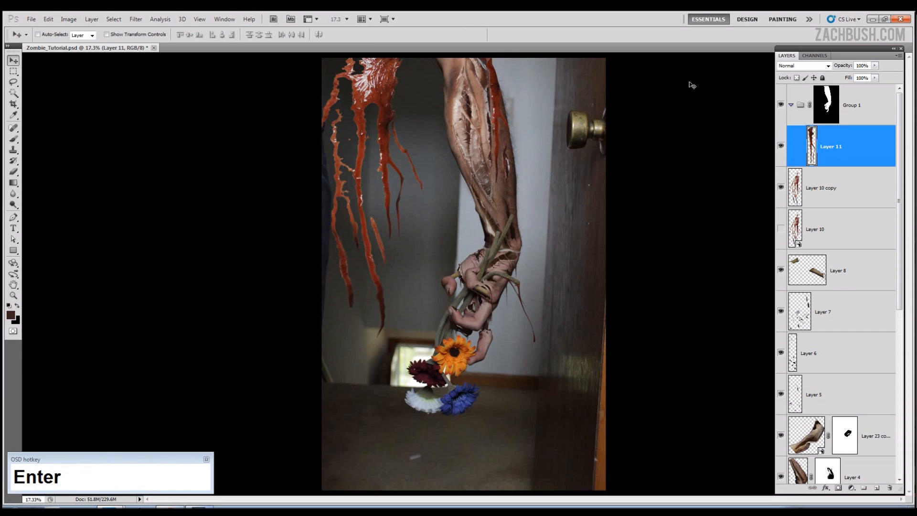
Set Layer 11's blend mode to Overlay and fine-tune the drip's position on the forearm
left_click(829, 66)
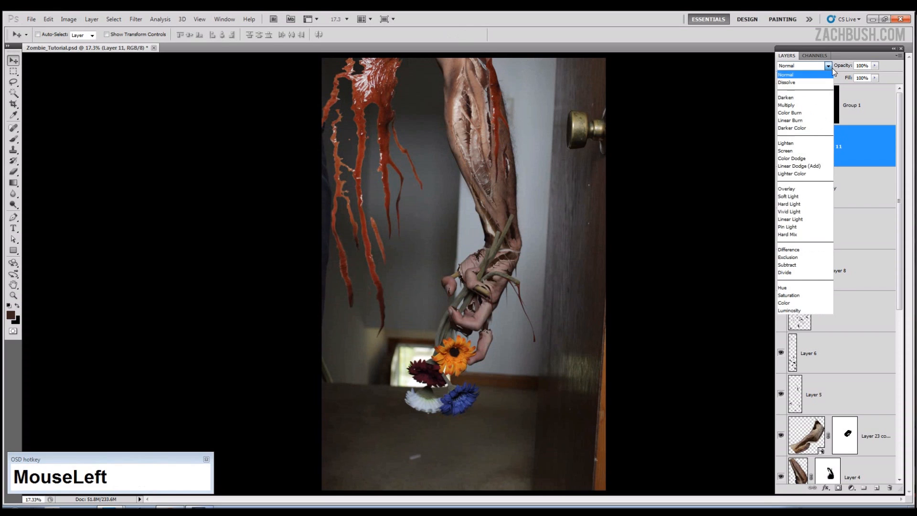
left_click(796, 189)
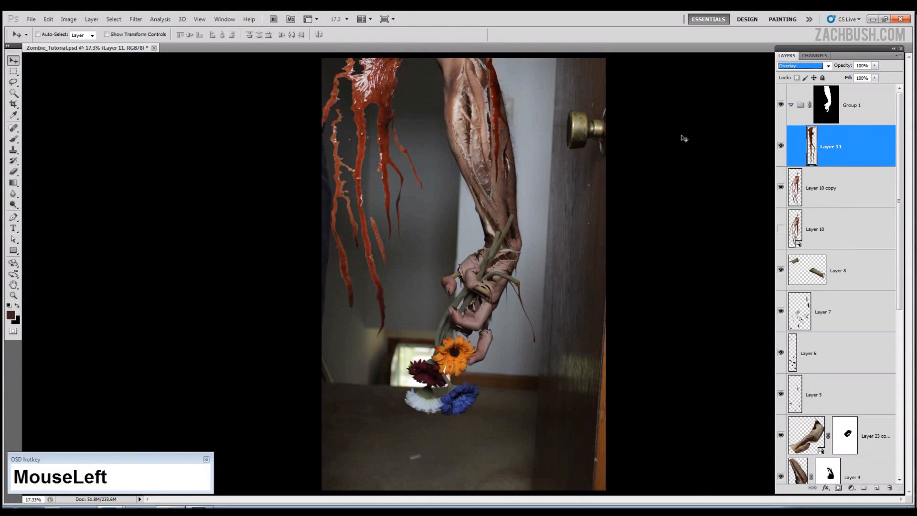
left_click_drag(505, 116, 507, 117)
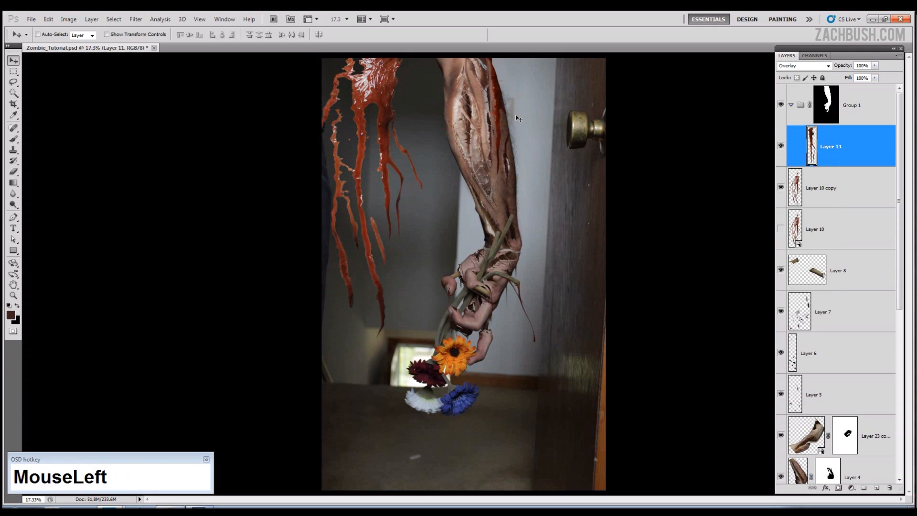
key("Left")
key("Left")
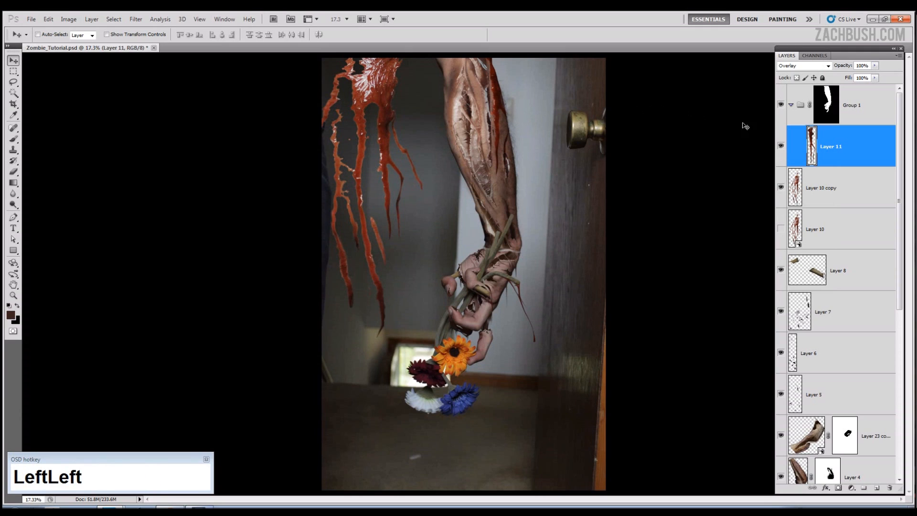
Lasso the long branching drip at the outer side of Layer 10 copy and copy it to a new layer
left_click(812, 187)
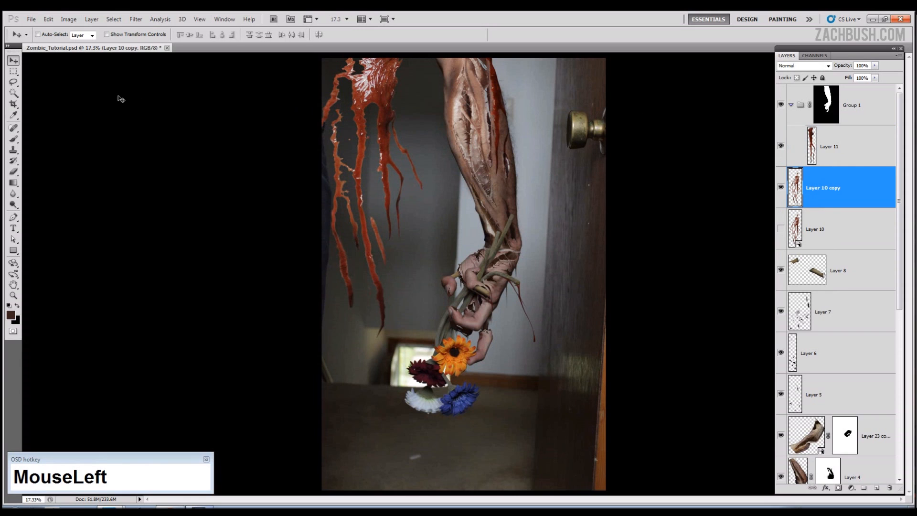
left_click(13, 82)
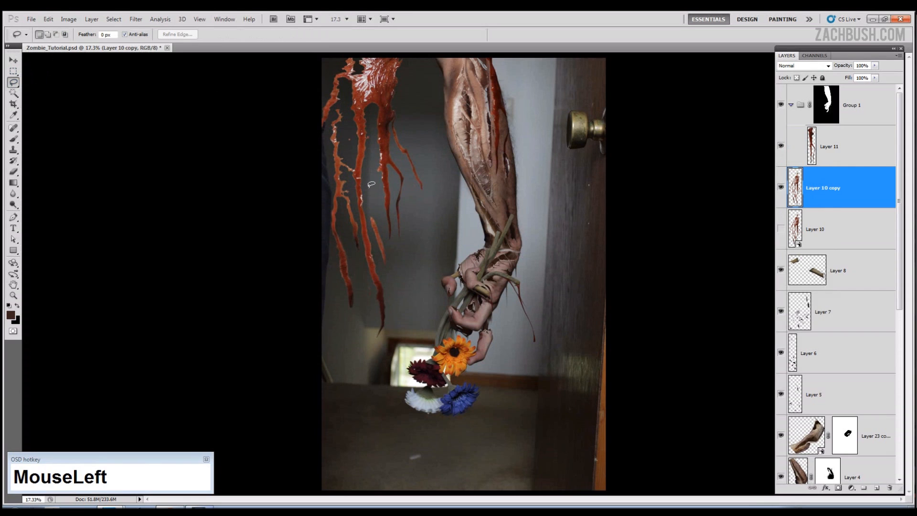
left_click_drag(361, 260, 362, 245)
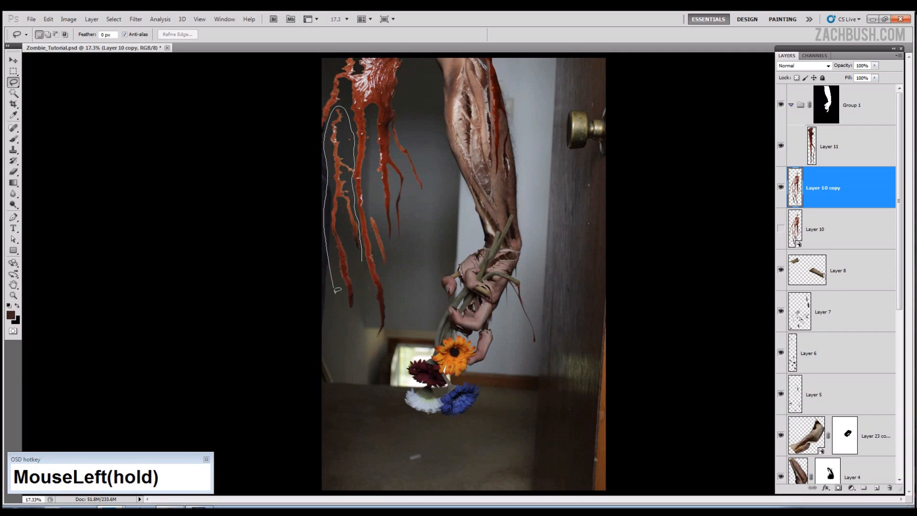
left_click_drag(358, 310, 345, 319)
right_click(343, 197)
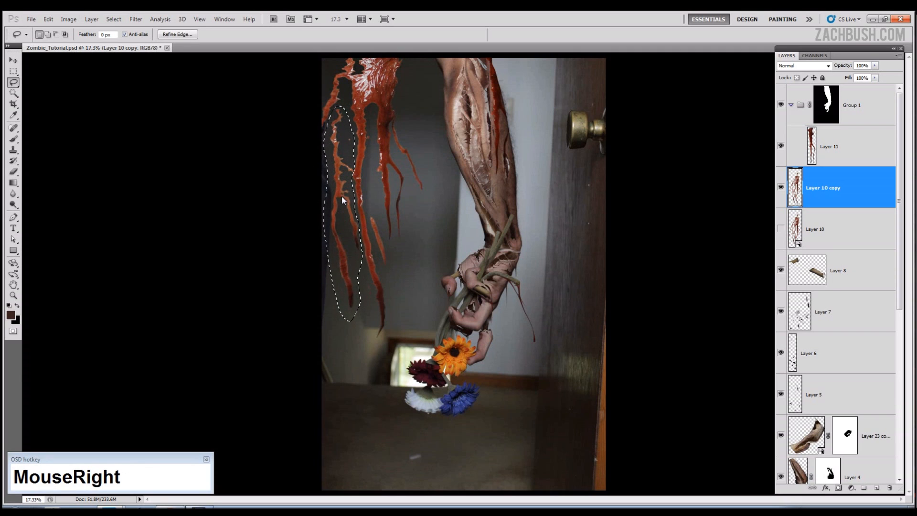
left_click(388, 274)
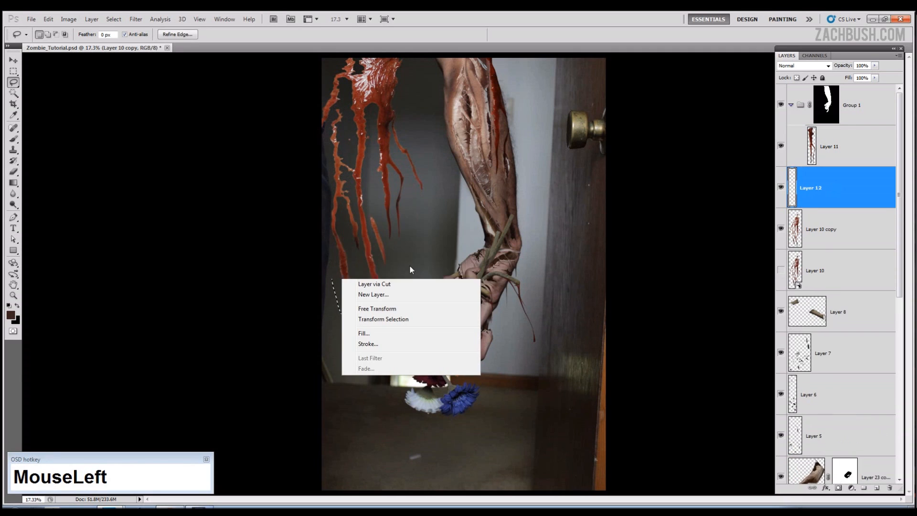
Hide Layer 10 copy and move, scale and rotate the Layer 12 drip along the arm's stairway-side edge
left_click(783, 229)
left_click(14, 59)
left_click_drag(454, 173, 554, 160)
key("ctrl+t")
left_click_drag(488, 222, 462, 229)
left_click_drag(506, 209, 492, 217)
left_click_drag(441, 193, 442, 147)
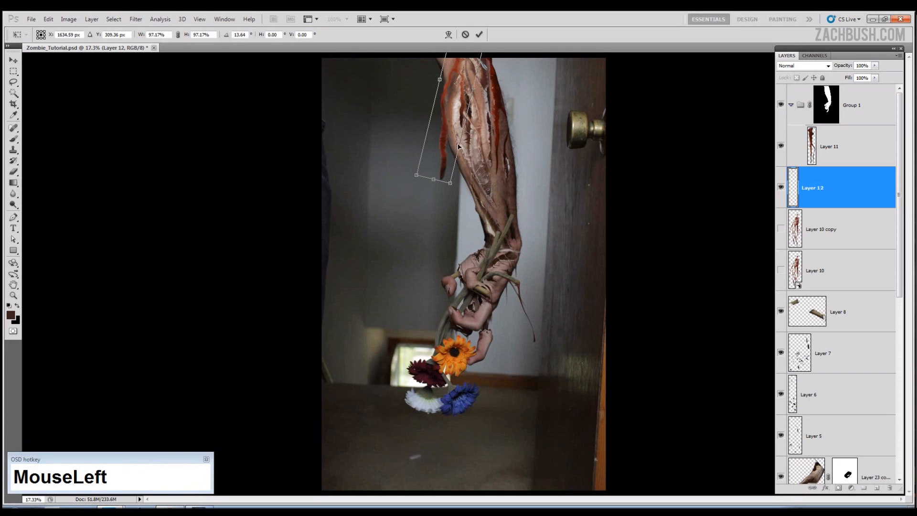
key("Return")
Set Layer 12 to Overlay inside Group 1, and move and rotate its drip to follow the forearm's stairway-side edge
left_click_drag(819, 69, 851, 117)
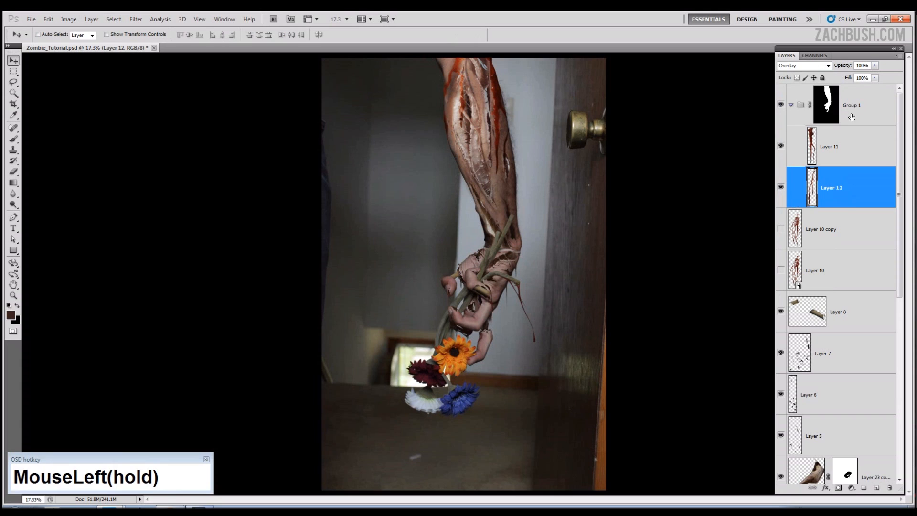
left_click_drag(507, 129, 532, 135)
key("ctrl+t")
left_click_drag(474, 149, 472, 157)
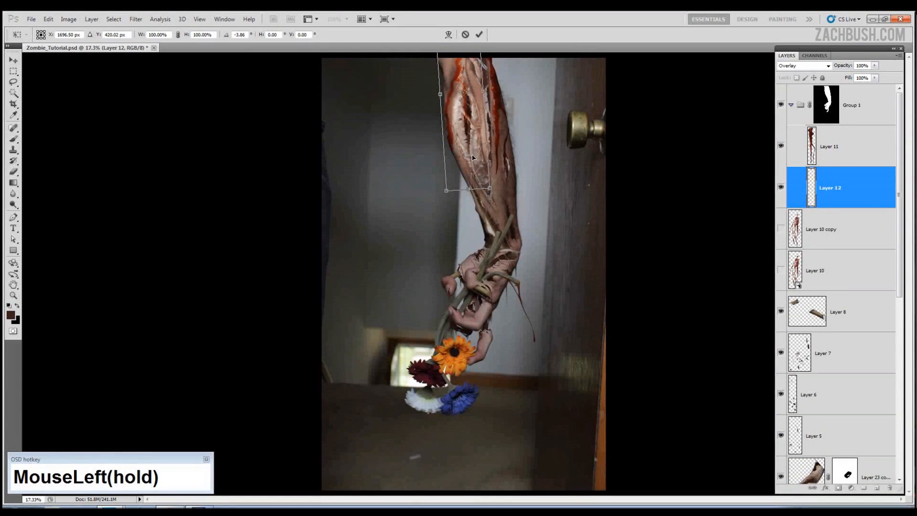
key("Return")
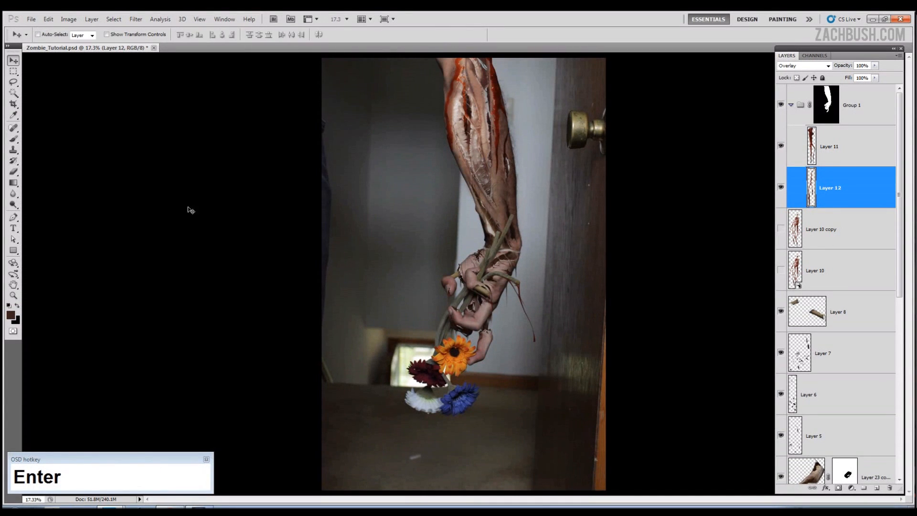
Erase the excess blood of the Layer 12 drip on the upper forearm with a small eraser
left_click(13, 295)
left_click_drag(552, 71, 420, 205)
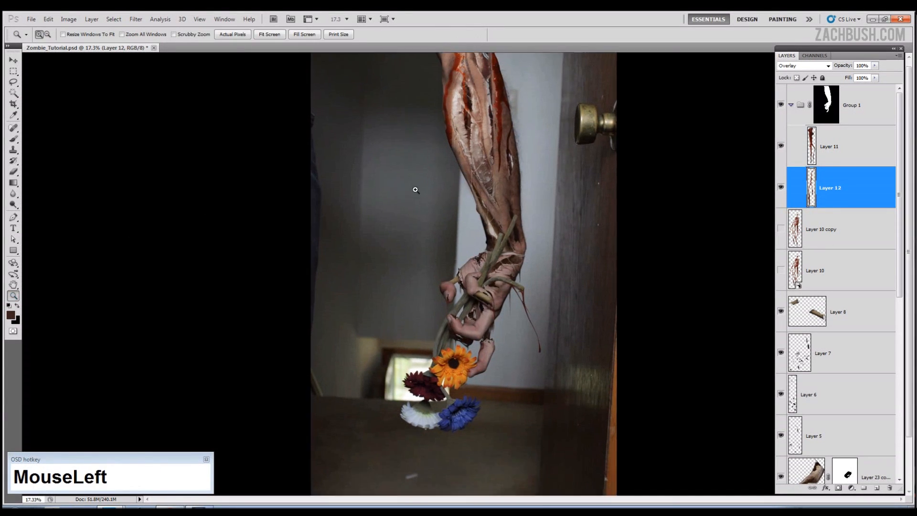
key("e")
right_click(437, 158)
double_click(411, 183)
key("bracketleft")
key("bracketleft")
key("bracketleft")
left_click_drag(396, 101, 403, 163)
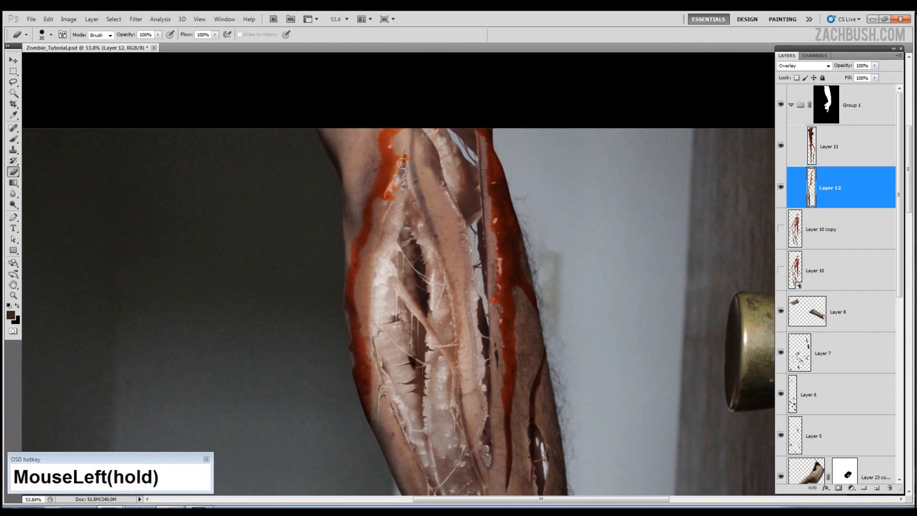
Show Layer 10 copy, lasso one long thin drip, copy it to a new layer and hide Layer 10 copy
key("ctrl+0")
left_click(780, 228)
left_click(821, 229)
key("v")
left_click_drag(366, 189, 420, 210)
key("l")
mouse_move(424, 361)
left_mouse_down()
mouse_move(387, 268)
mouse_move(420, 367)
left_mouse_up()
right_click(398, 306)
left_click(433, 382)
key("v")
left_click(780, 271)
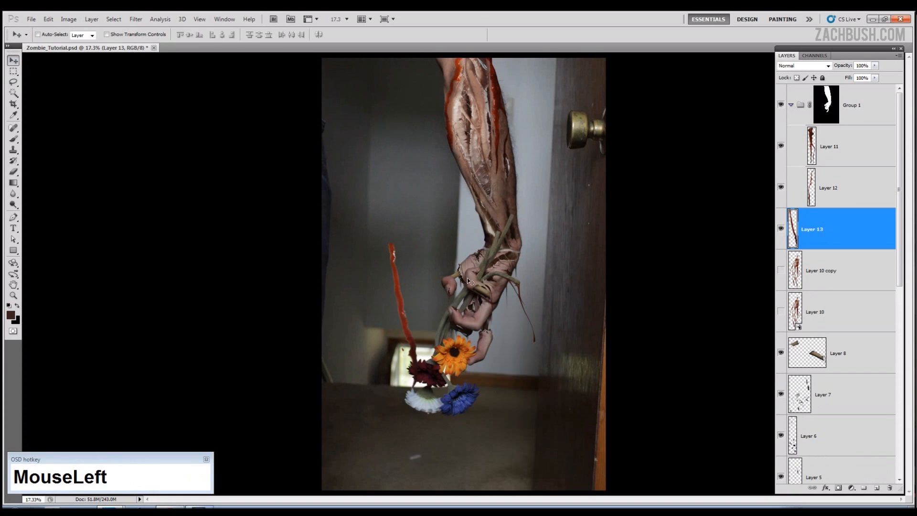
Move and rotate the Layer 13 drip along the middle of the forearm and set its blend mode to Overlay
left_click_drag(406, 310, 479, 174)
key("ctrl+t")
left_click_drag(491, 207, 490, 199)
left_click(804, 66)
left_click(797, 178)
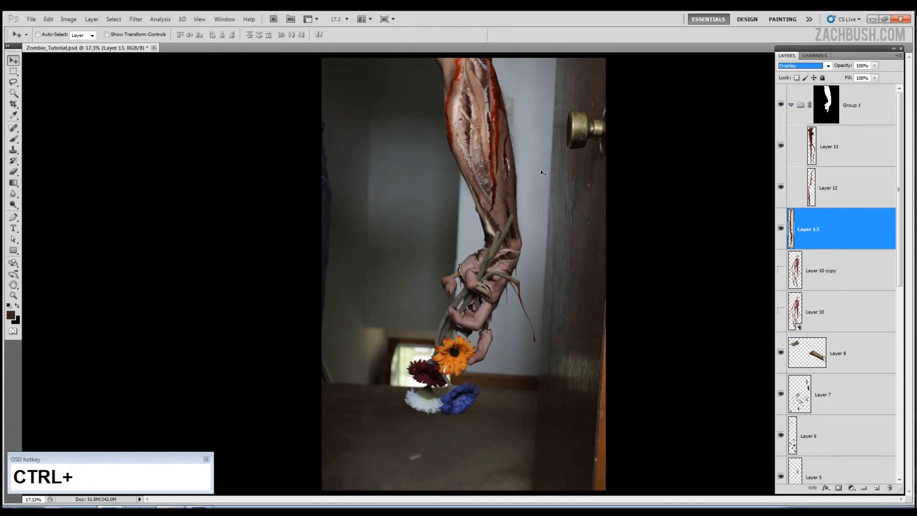
Erase the stray edges and lower end of the Layer 13 drip beside the open forearm wound
left_click(542, 172, "ctrl")
left_click(543, 172, "ctrl")
left_click(543, 172, "ctrl")
left_click_drag(497, 204, 499, 234)
key("e")
left_click_drag(471, 197, 470, 223)
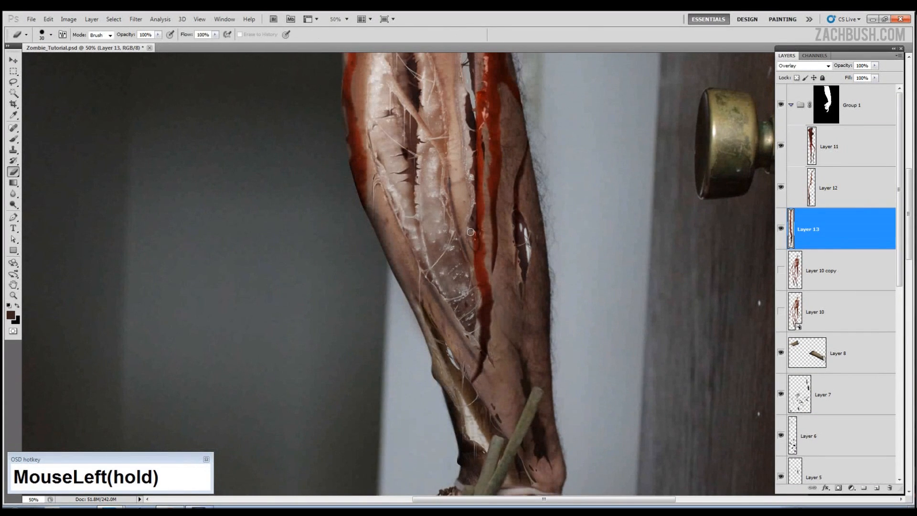
left_click_drag(487, 314, 477, 371)
key("[")
key("ctrl+minus")
key("ctrl+minus")
key("ctrl+minus")
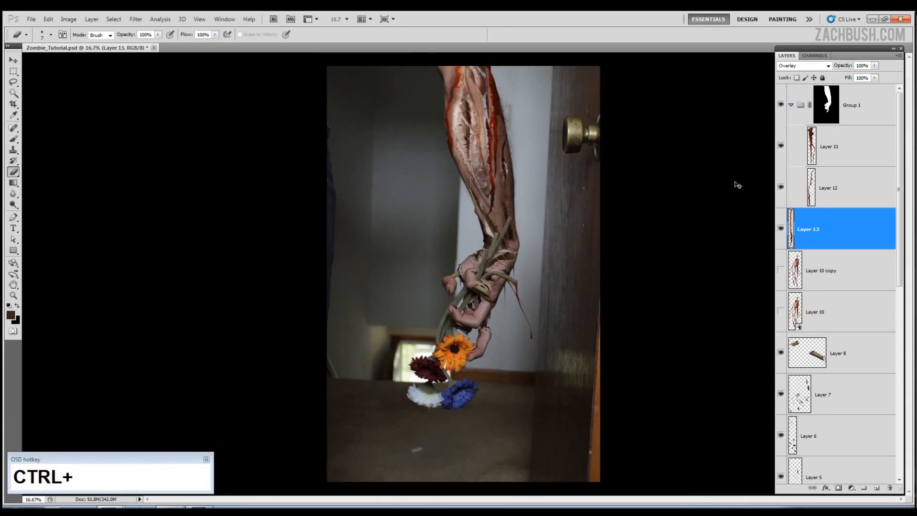
Show Layer 10 copy, duplicate the blood splatter with an offset toward the arm, and hide Layer 10 copy
key("ctrl+plus")
left_click_drag(680, 207, 674, 260)
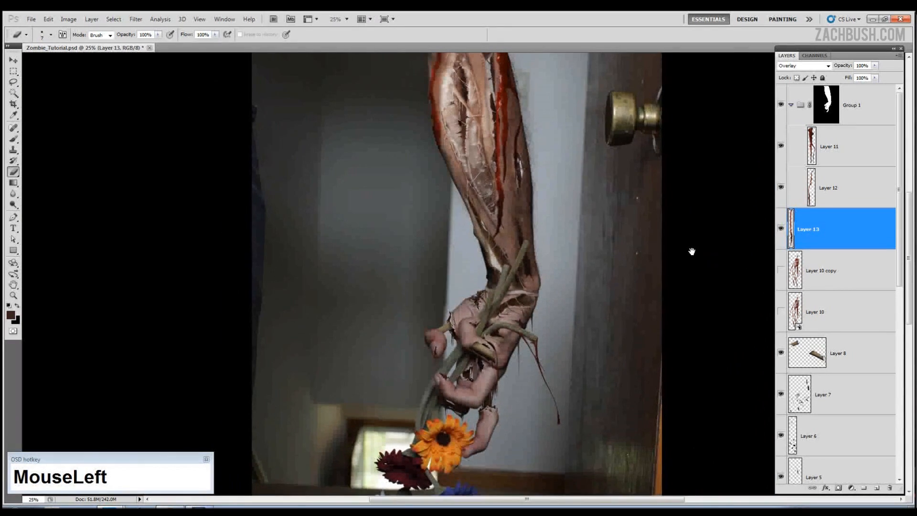
left_click(780, 270)
left_click(816, 264)
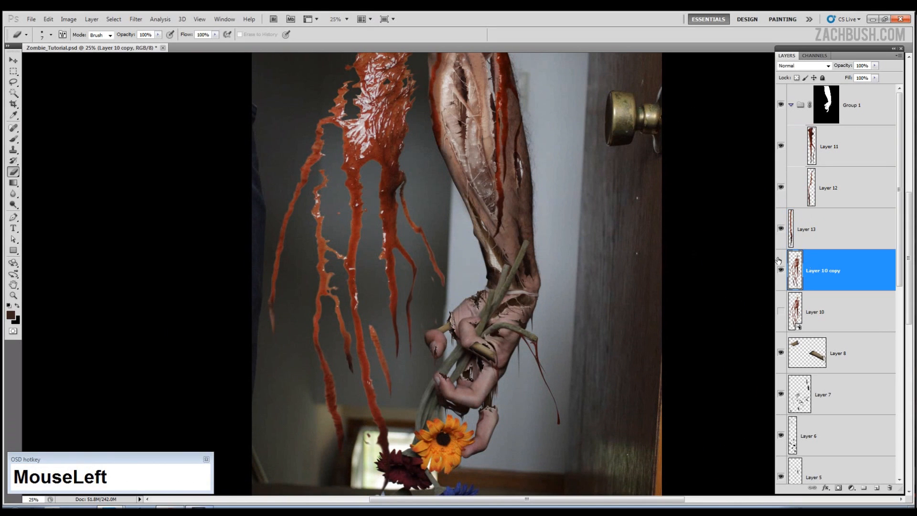
left_click(13, 60)
left_click_drag(421, 202, 466, 253)
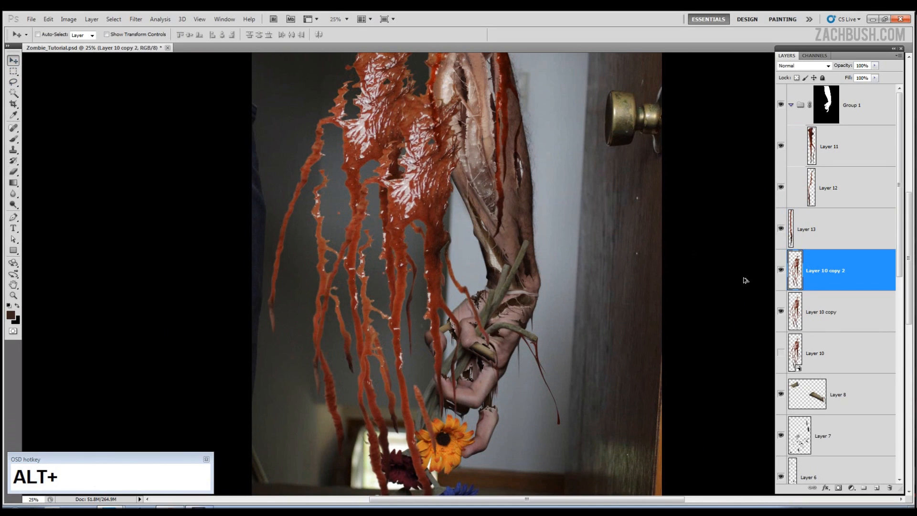
left_click(780, 311)
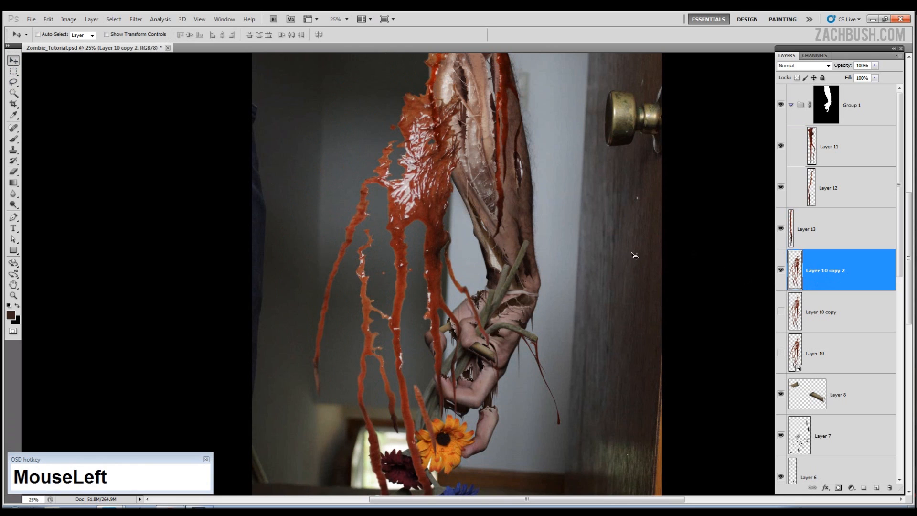
Scale, rotate and flip Layer 10 copy 2 horizontally, positioning its drips over the wrist and hand
left_click_drag(446, 211, 465, 277)
key("ctrl+t")
left_click_drag(499, 103, 420, 174)
left_click_drag(399, 324, 404, 284)
left_click_drag(411, 325, 476, 244)
right_click(499, 238)
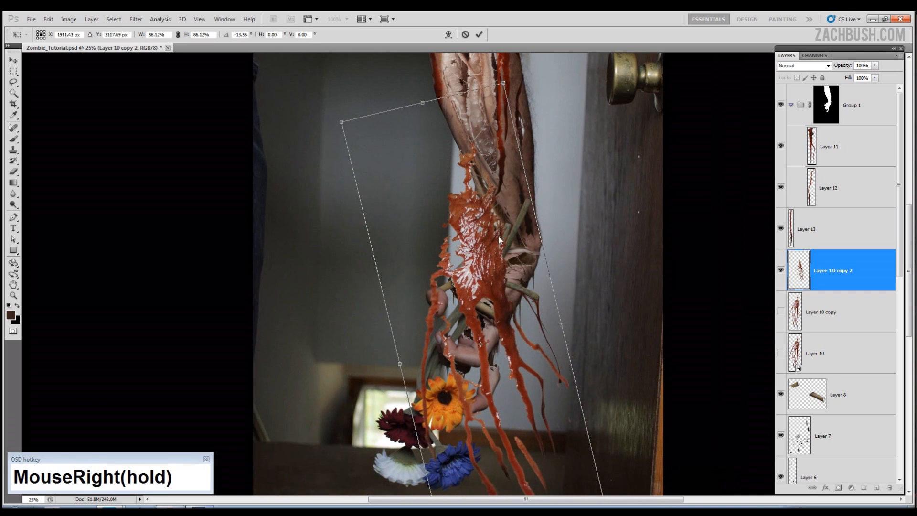
left_click(533, 369)
left_click_drag(592, 299, 613, 299)
left_click_drag(553, 321, 576, 210)
key("Return")
Move Layer 13 into Group 1 and set Layer 10 copy 2's blend mode to Overlay
left_click_drag(827, 271, 842, 207)
left_click(828, 270)
left_click(835, 234)
left_click(836, 262)
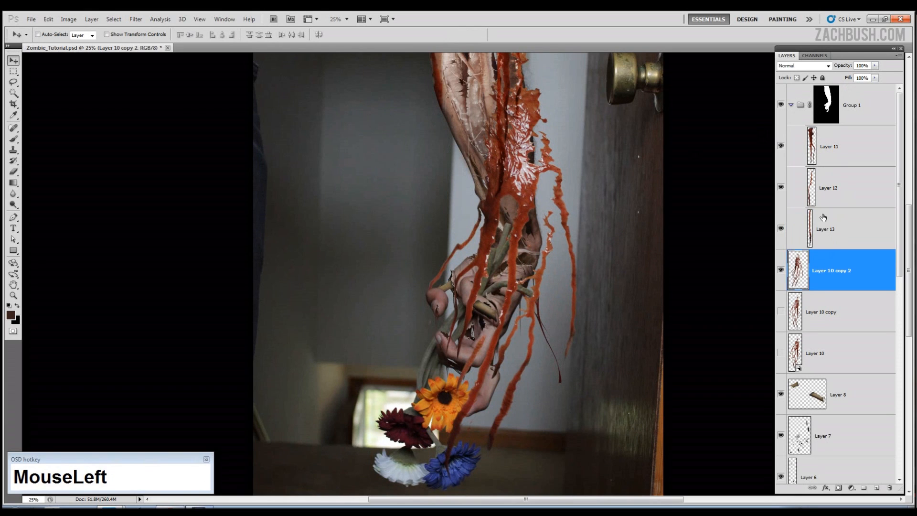
left_click(796, 68)
left_click(795, 188)
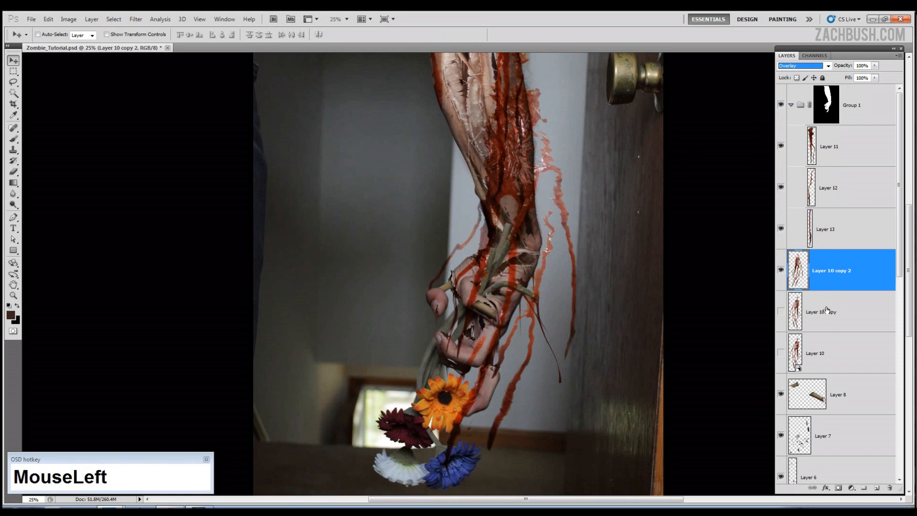
Reposition and transform Layer 10 copy 2 so its drips run over the hand and fingers
left_click_drag(646, 360, 609, 311)
key("ctrl+t")
left_click_drag(540, 318, 561, 323)
key("Right")
key("Right")
key("Right")
key("Right")
key("Return")
Add an inverted black mask to Layer 10 copy 2 and paint the blood back in over the back of the hand
left_click(838, 488)
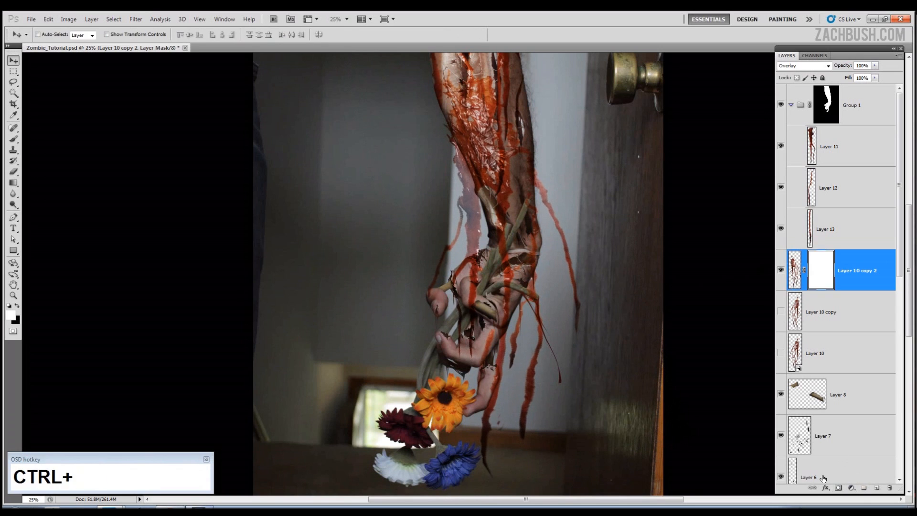
key("ctrl+i")
key("b")
key("F5")
left_click_drag(507, 277, 506, 319)
left_click(821, 270, "shift")
left_click(821, 270, "shift")
left_click_drag(474, 271, 478, 268)
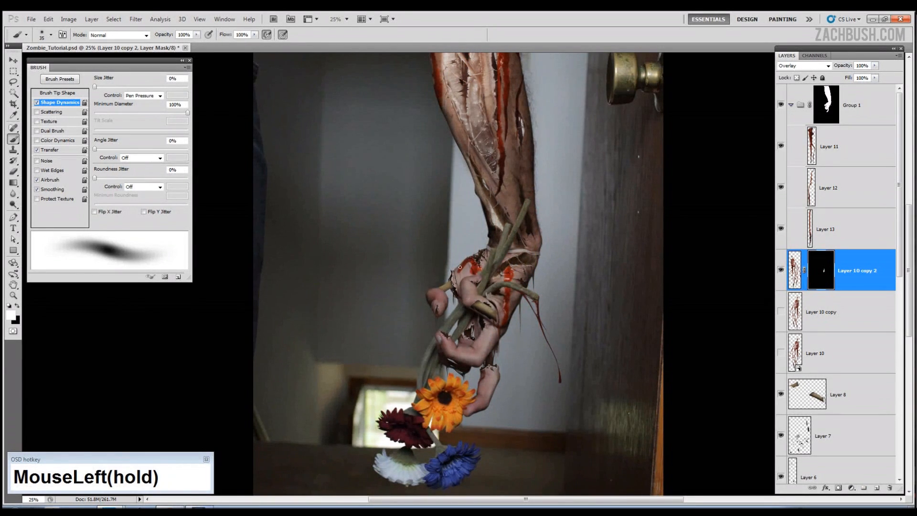
Compare with the mask disabled and reveal more of Layer 10 copy 2's blood on the lower fingers
left_click(821, 270, "shift")
left_click(821, 270, "shift")
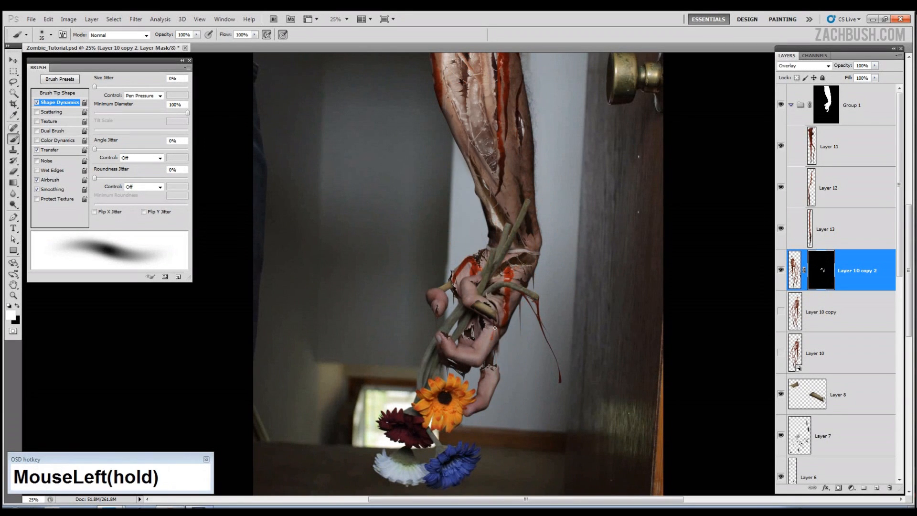
left_click(821, 270, "shift")
left_click(821, 271, "shift")
left_click_drag(494, 389, 497, 367)
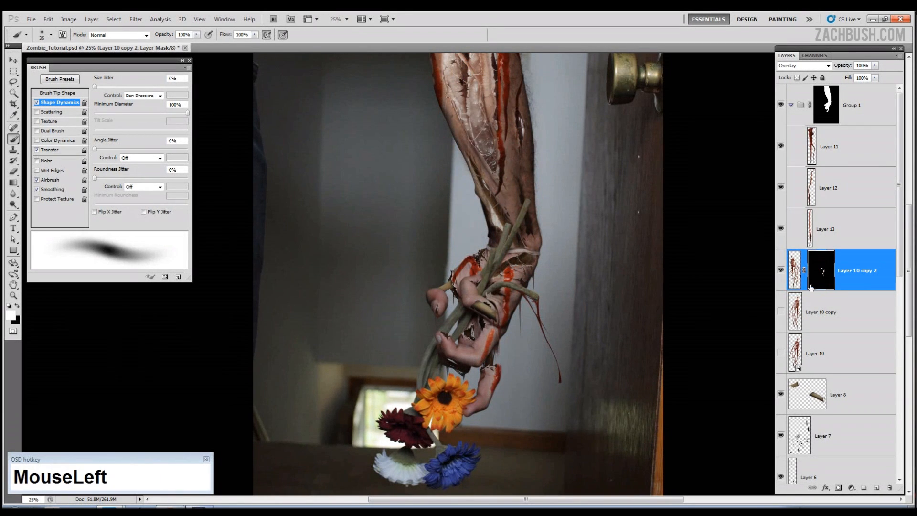
Move the masked Layer 10 copy 2 into Group 1
left_click_drag(854, 270, 849, 249)
left_click(840, 270)
left_click_drag(593, 312, 565, 398)
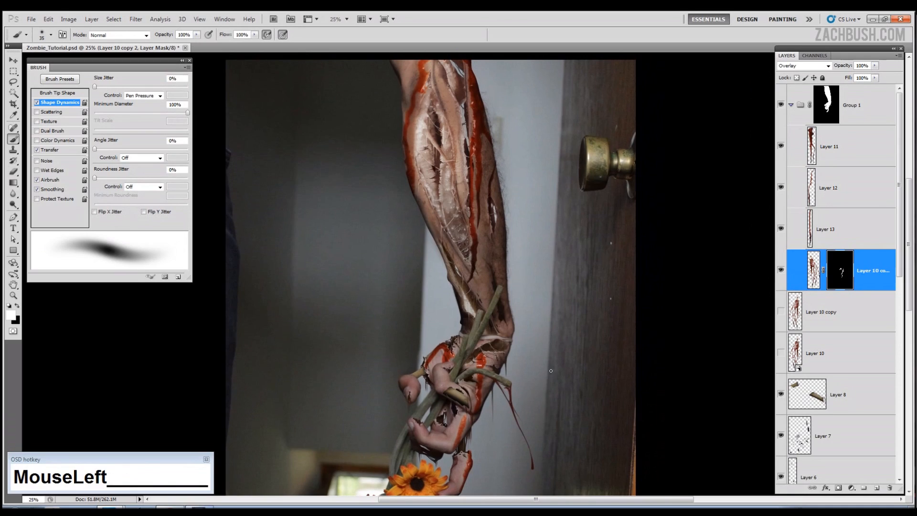
Duplicate Layer 10 copy 2, place the duplicate below Layer 10 copy, and shift its blood up beside the forearm
left_click(814, 285)
key("v")
key("ctrl+j")
left_click_drag(870, 274, 869, 372)
left_click(820, 353, "shift")
left_click_drag(410, 339, 470, 338)
left_click_drag(470, 338, 424, 242)
Fill Layer 10 copy 3's mask with black, move the layer into Group 1 and paint in a drip along the lower forearm
left_click(822, 349)
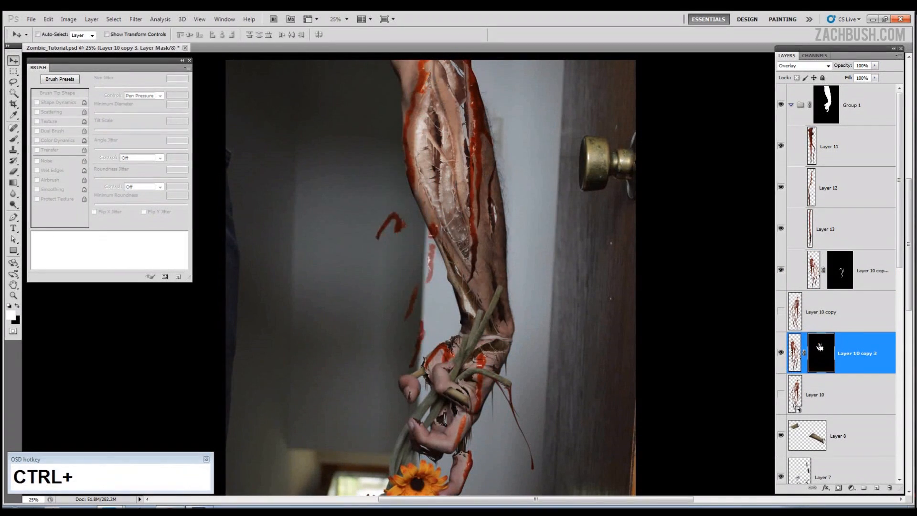
key("ctrl+i")
key("ctrl+BackSpace")
left_click_drag(825, 349, 825, 292)
key("b")
mouse_move(425, 195)
left_mouse_down()
mouse_move(437, 249)
mouse_move(420, 188)
mouse_move(436, 231)
left_mouse_up()
Lasso a thin drip at the lower end of Layer 10 copy, copy it to a new layer and hide Layer 10 copy
key("space")
left_click_drag(517, 283, 495, 201)
left_click(825, 354)
key("l")
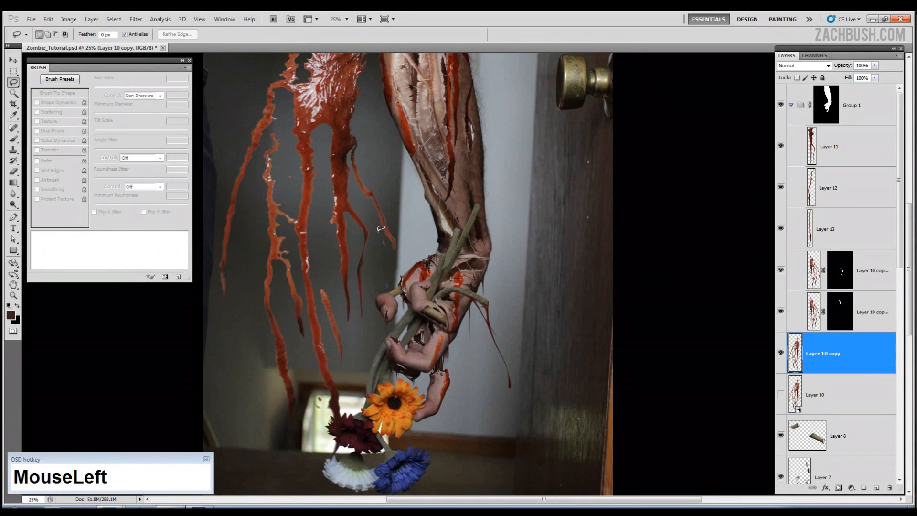
mouse_move(353, 283)
left_mouse_down()
mouse_move(374, 233)
mouse_move(429, 349)
mouse_move(466, 344)
left_mouse_up()
right_click(352, 244)
left_click(379, 329)
left_click(781, 395)
Transform the Layer 14 drip to fit over the fingers and set its blend mode to Overlay
key("v")
key("ctrl+t")
left_click(384, 356)
key("Return")
left_click(804, 65)
left_click(804, 190)
Move Layer 14 into Group 1 and erase the drip's excess near the fingers
left_click_drag(813, 353, 828, 332)
key("e")
left_click_drag(446, 326, 449, 329)
left_click_drag(769, 277, 772, 321)
Show Layer 10 copy, shift it toward the arm, cut a lassoed portion of blood to a new layer and hide Layer 10 copy
left_click(780, 394)
left_click(824, 394)
key("v")
mouse_move(325, 215)
left_mouse_down()
mouse_move(296, 270)
mouse_move(242, 247)
mouse_move(292, 272)
mouse_move(497, 256)
left_mouse_up()
key("l")
key("ctrl+shift+j")
left_click(781, 435)
Transform the Layer 15 blood to fit over the wrist and set its blend mode to Overlay
key("v")
key("ctrl+t")
mouse_move(485, 296)
left_mouse_down()
mouse_move(467, 268)
mouse_move(483, 307)
left_mouse_up()
key("Return")
left_click(804, 65)
left_click(804, 189)
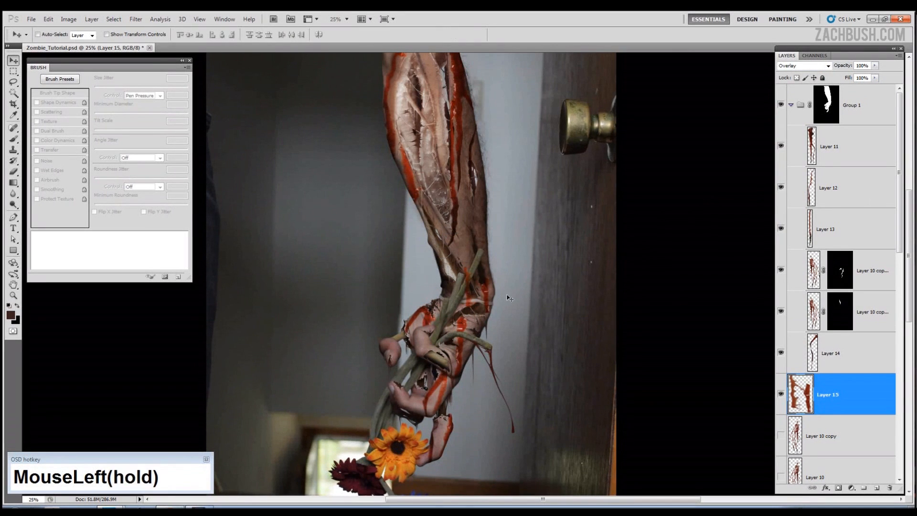
Erase Layer 15's blood from the flower stems, torn skin and wrist edges using varied small brush sizes
left_click(13, 295)
left_click_drag(377, 239, 539, 380)
left_click(14, 172)
left_click_drag(430, 160, 408, 217)
right_click(407, 123)
double_click(463, 200)
key("bracketleft")
key("bracketleft")
left_click_drag(441, 245, 420, 248)
key("bracketleft")
key("bracketleft")
key("bracketleft")
key("bracketleft")
key("bracketleft")
key("bracketleft")
mouse_move(479, 264)
left_mouse_down()
mouse_move(483, 283)
mouse_move(488, 255)
left_mouse_up()
key("bracketright")
key("bracketright")
key("bracketright")
key("bracketright")
key("bracketright")
mouse_move(488, 201)
left_mouse_down()
mouse_move(477, 173)
mouse_move(487, 183)
left_mouse_up()
left_click(444, 176)
key("bracketright")
mouse_move(429, 245)
left_mouse_down()
mouse_move(414, 249)
mouse_move(432, 245)
left_mouse_up()
key("ctrl+0")
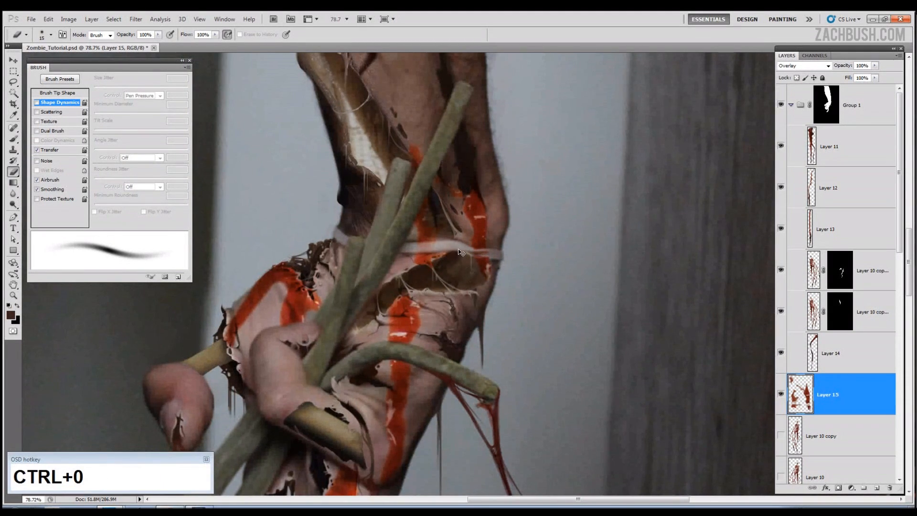
Move Layer 15 into Group 1, show Layer 10 copy and place a lassoed portion of its blood on a new layer
left_click_drag(842, 393, 837, 115)
left_click(790, 104)
left_click(781, 146)
left_click(14, 61)
left_click(14, 82)
mouse_move(401, 193)
left_mouse_down()
mouse_move(403, 277)
mouse_move(405, 192)
left_mouse_up()
left_click(836, 147)
right_click(415, 245)
left_click(442, 318)
Transform the Layer 16 blood piece and position it over the upper forearm
key("ctrl+t")
mouse_move(525, 271)
left_mouse_down()
mouse_move(505, 230)
mouse_move(495, 238)
left_mouse_up()
key("Return")
key("Left")
key("ctrl+t")
left_click_drag(511, 272, 525, 262)
key("Return")
Reshape Layer 16's blood to follow the forearm's contour and set its blend mode to Overlay
key("ctrl+plus")
key("ctrl+plus")
key("ctrl+t")
key("ctrl+plus")
left_click_drag(578, 193, 505, 276)
left_click_drag(594, 210, 602, 282)
left_click_drag(503, 248, 516, 233)
left_click(448, 34)
left_click_drag(534, 151, 515, 162)
left_click_drag(501, 184, 499, 189)
key("Return")
left_click(804, 65)
left_click(807, 193)
Erase Layer 16's excess blood using varied brush sizes and move the layer into Group 1
key("e")
key("bracketright")
key("bracketright")
key("bracketright")
key("bracketright")
mouse_move(508, 265)
left_mouse_down()
mouse_move(510, 242)
mouse_move(497, 308)
left_mouse_up()
key("bracketleft")
key("bracketleft")
key("bracketleft")
key("bracketleft")
key("bracketleft")
left_click_drag(528, 239, 519, 273)
key("bracketright")
key("bracketright")
left_click(791, 105)
left_click_drag(817, 435, 817, 374)
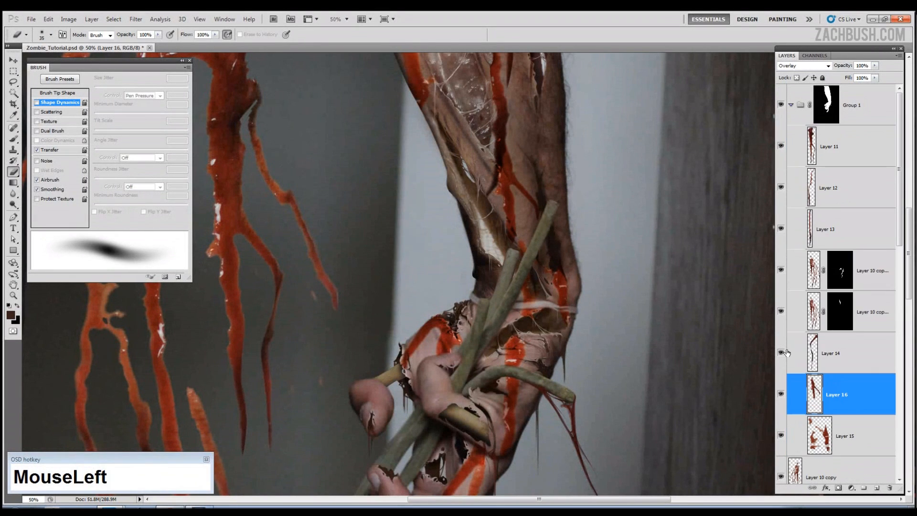
Lasso another portion of blood on Layer 10 copy, place it on a new layer and hide Layer 10 copy
key("ctrl+minus")
key("ctrl+minus")
key("ctrl+minus")
left_click(790, 105)
left_click(780, 146)
left_click(780, 146)
left_click(13, 82)
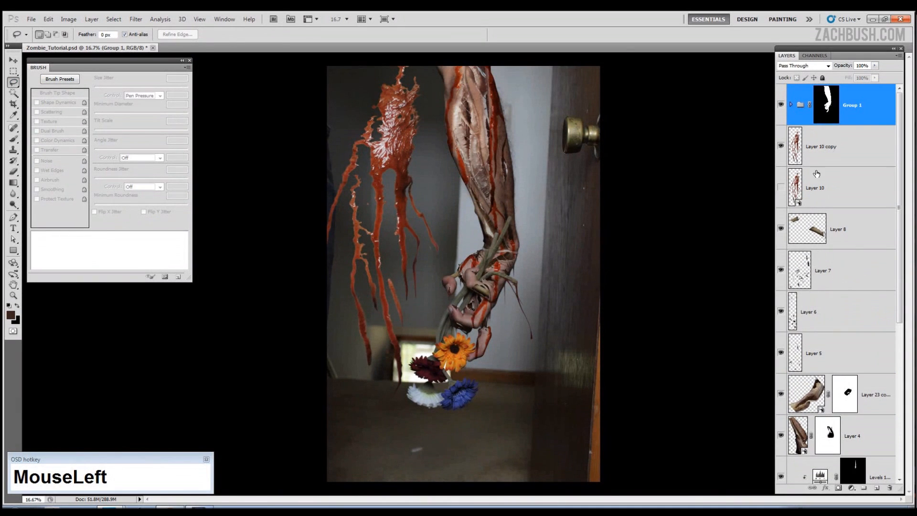
left_click(818, 156)
mouse_move(422, 236)
left_mouse_down()
mouse_move(392, 244)
mouse_move(422, 237)
left_mouse_up()
right_click(391, 216)
left_click(420, 293)
left_click(780, 187)
Transform the Layer 17 blood over the upper forearm, set its blend mode to Overlay and move it into Group 1
key("ctrl+t")
right_click(448, 104)
left_click(482, 238)
left_click(806, 194)
left_click_drag(834, 151, 840, 105)
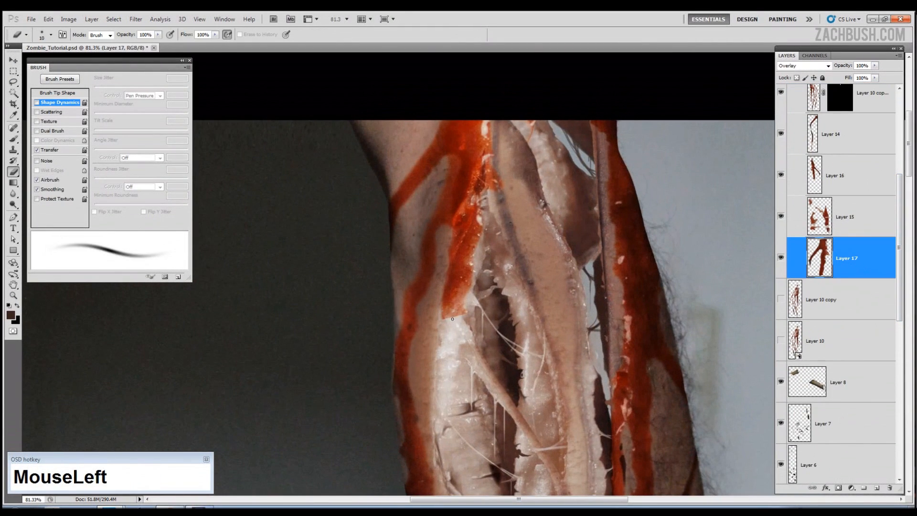
Erase parts of Layer 17's blood into thin, ragged streaks along the torn skin of the upper forearm, varying the brush size
mouse_move(462, 296)
left_mouse_down()
mouse_move(472, 214)
mouse_move(487, 177)
mouse_move(480, 129)
mouse_move(463, 267)
left_mouse_up()
key("[")
key("[")
left_click_drag(454, 305, 452, 276)
key("]")
left_click_drag(468, 287, 463, 235)
key("[")
key("[")
left_click_drag(471, 187, 487, 134)
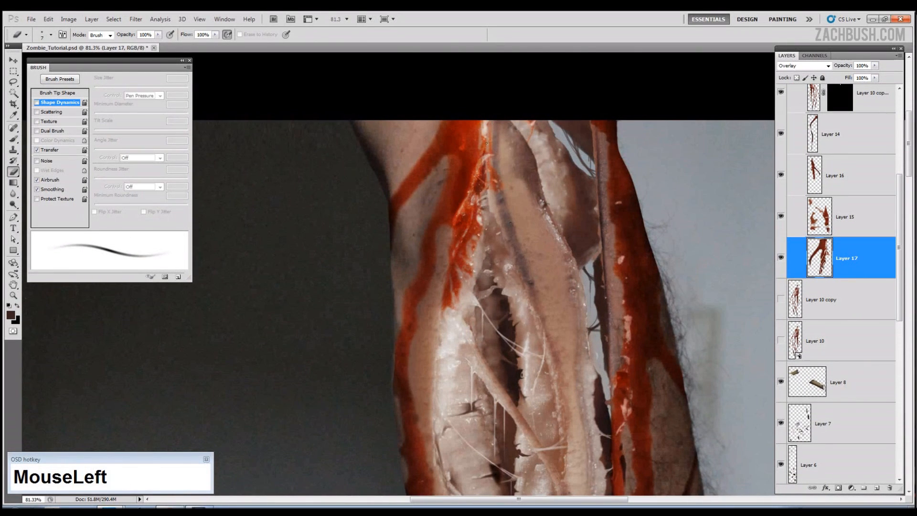
key("]")
key("]")
key("]")
mouse_move(473, 253)
left_mouse_down()
mouse_move(468, 227)
mouse_move(480, 207)
left_mouse_up()
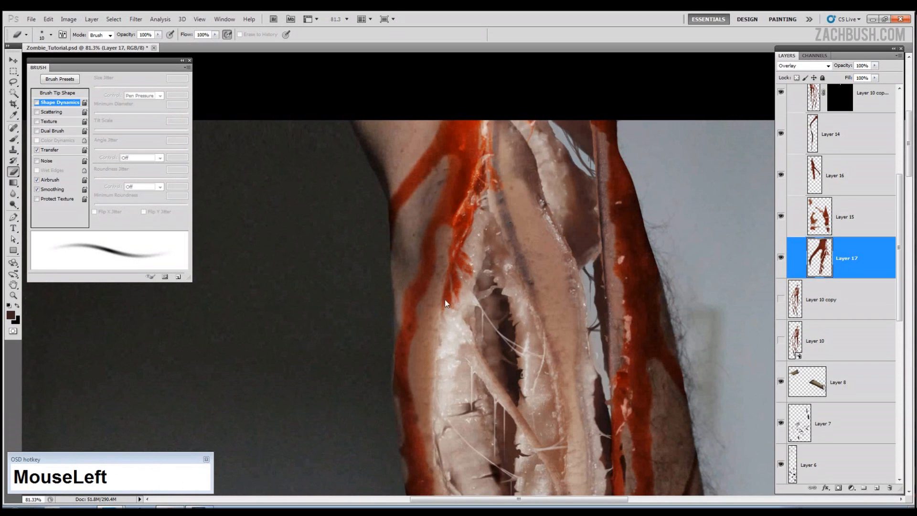
left_click_drag(468, 270, 451, 303)
mouse_move(465, 271)
left_mouse_down()
mouse_move(463, 253)
mouse_move(454, 257)
left_mouse_up()
left_click_drag(464, 230, 475, 162)
left_click_drag(475, 150, 482, 124)
left_click_drag(451, 255, 447, 275)
Try to erase part of Layer 13's blood drip on the lower forearm
key("ctrl+minus")
key("ctrl+minus")
key("ctrl+minus")
key("ctrl+minus")
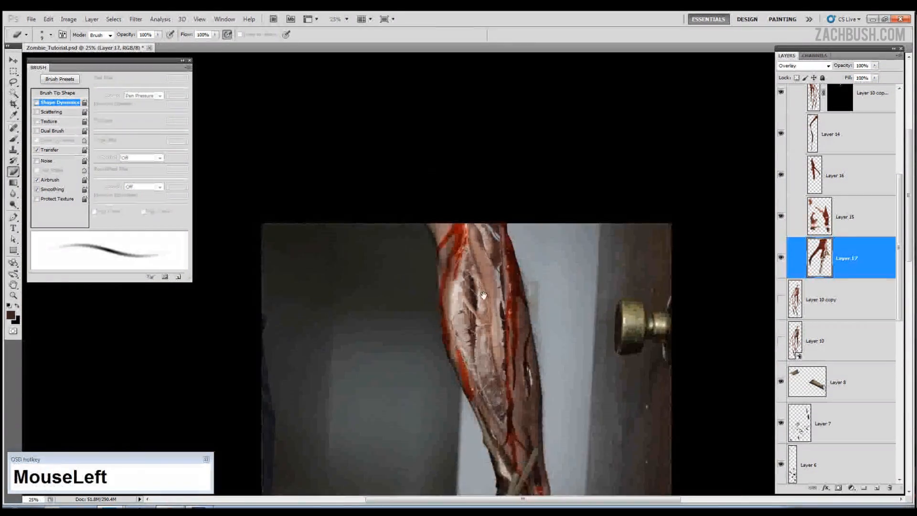
left_click_drag(482, 315, 443, 171)
left_click(473, 267, "ctrl")
left_click(473, 277, "ctrl")
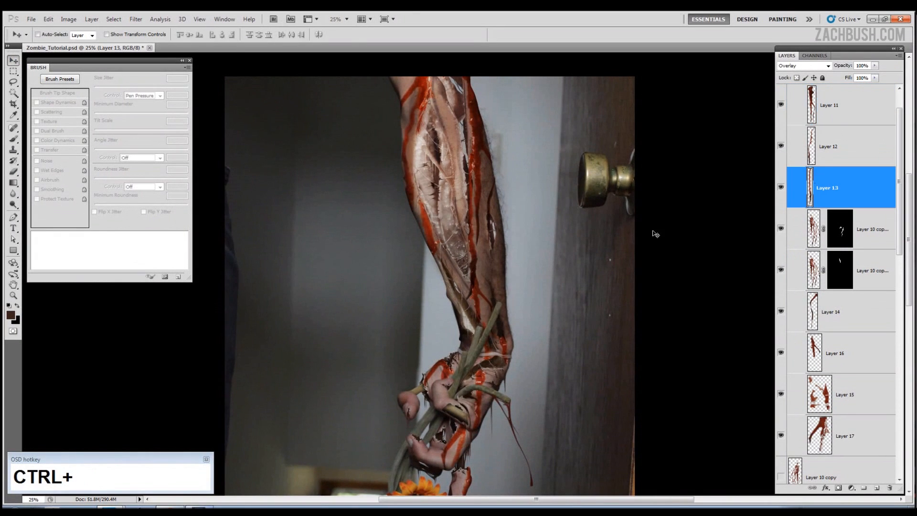
left_click_drag(420, 226, 528, 340)
key("e")
mouse_move(464, 245)
left_mouse_down()
mouse_move(469, 270)
mouse_move(438, 335)
left_mouse_up()
key("bracketleft")
key("bracketleft")
key("ctrl+z")
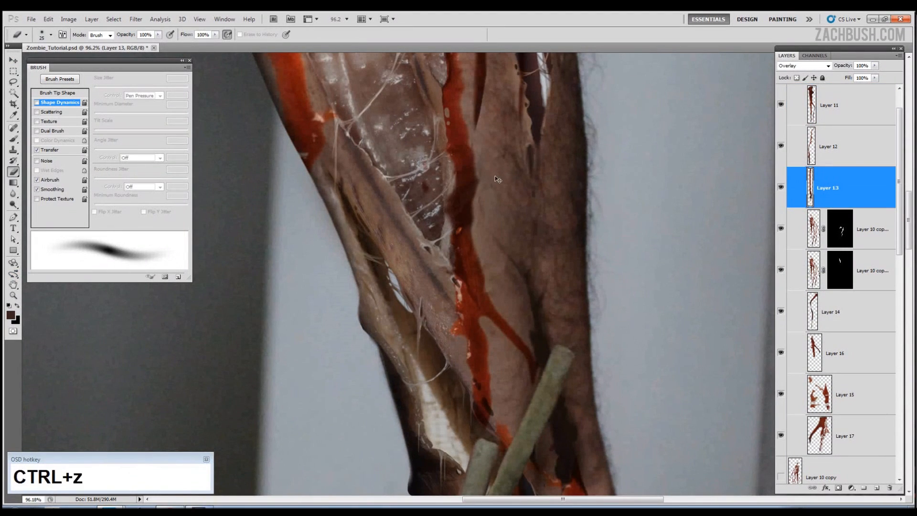
left_click_drag(459, 225, 468, 187)
key("bracketright")
key("bracketright")
key("bracketright")
key("ctrl+0")
key("ctrl+alt+z")
key("ctrl+alt+z")
Paint a thin, dark blood streak on Layer 13 along the torn skin edge of the lower forearm
key("v")
left_click(492, 89, "ctrl")
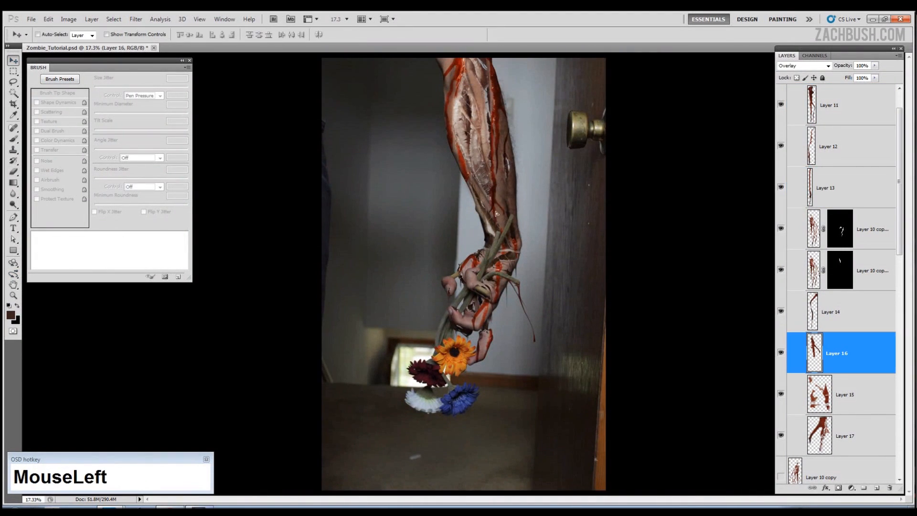
key("b")
left_click_drag(493, 188, 554, 188)
left_click(474, 219, "ctrl")
key("b")
mouse_move(480, 272)
left_mouse_down()
mouse_move(474, 219)
mouse_move(457, 209)
left_mouse_up()
mouse_move(464, 313)
left_mouse_down()
mouse_move(466, 361)
mouse_move(443, 351)
left_mouse_up()
mouse_move(458, 296)
left_mouse_down()
mouse_move(457, 239)
mouse_move(471, 237)
left_mouse_up()
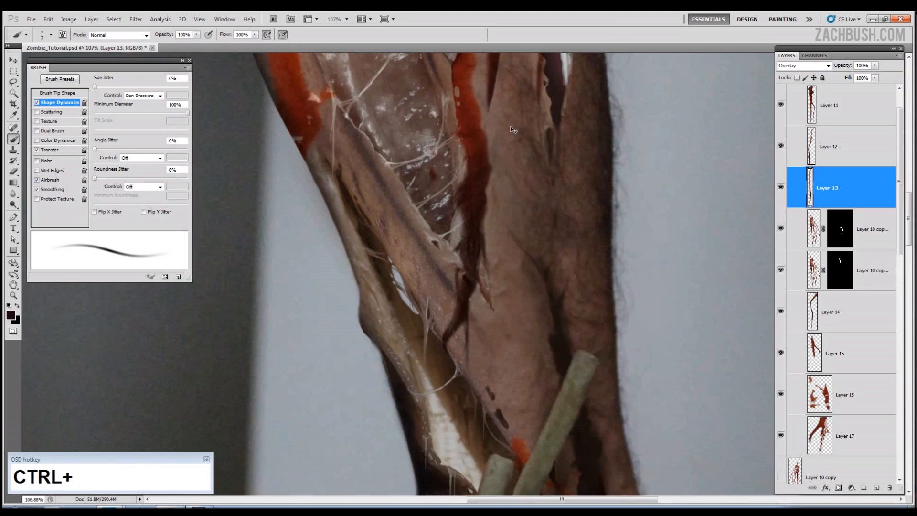
Save the file and merge the blood layers inside Group 1 into the single Layer 11
left_click_drag(513, 130, 430, 129)
key("ctrl+s")
scroll(840, 191, "down", 2)
left_click(865, 328, "shift")
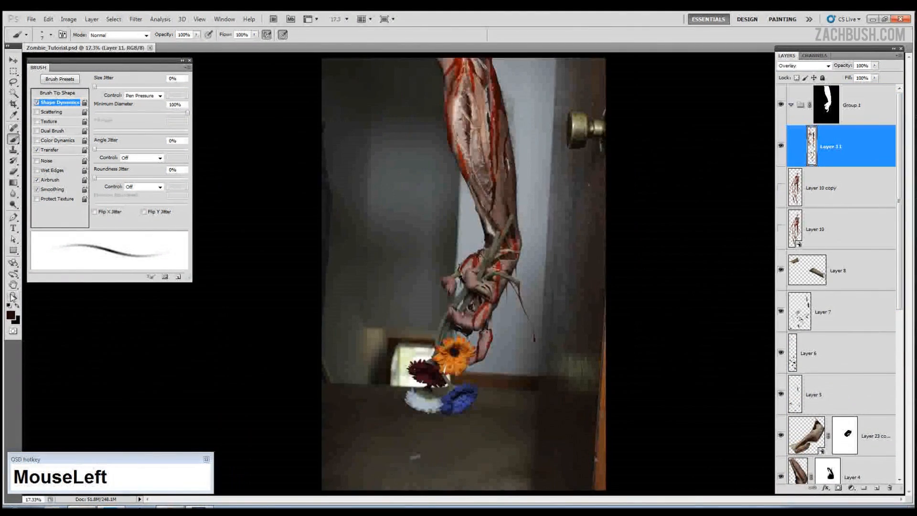
Set the Eyedropper's sample source to Current Layer and return to the Brush tool
left_click(13, 296)
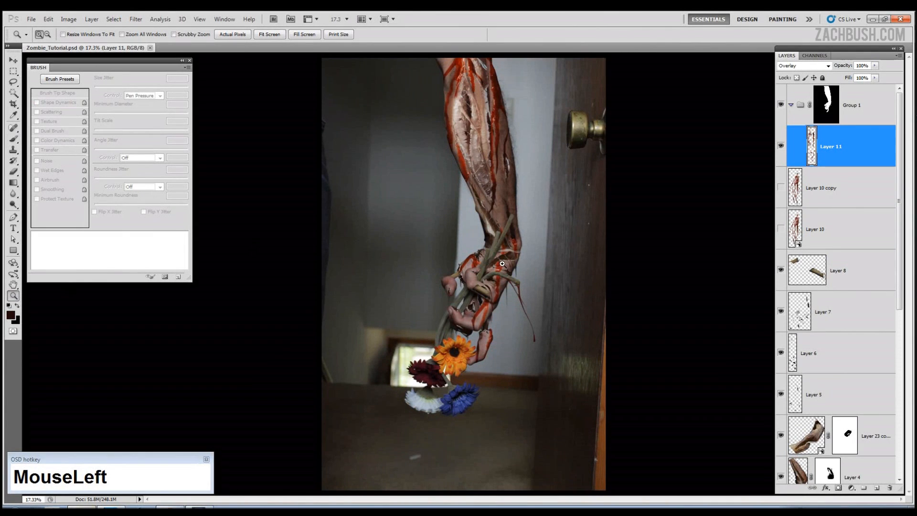
left_click(462, 319)
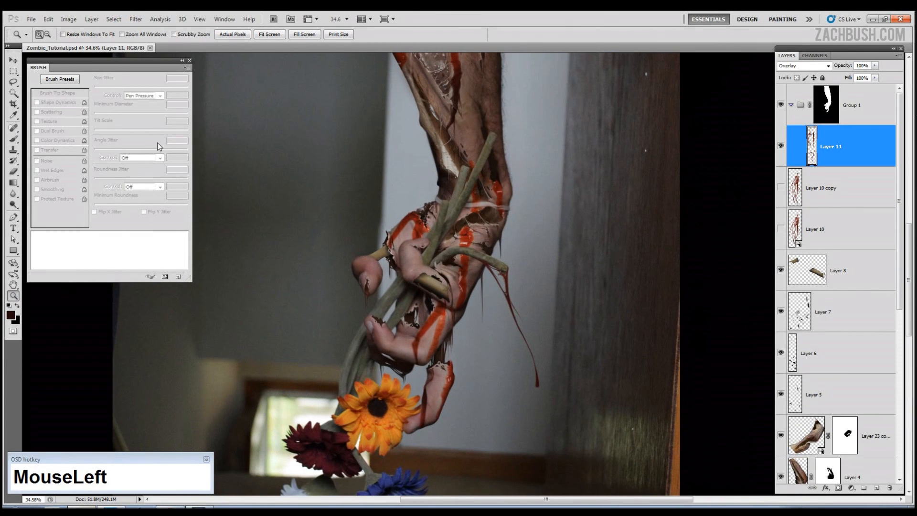
left_click(13, 118)
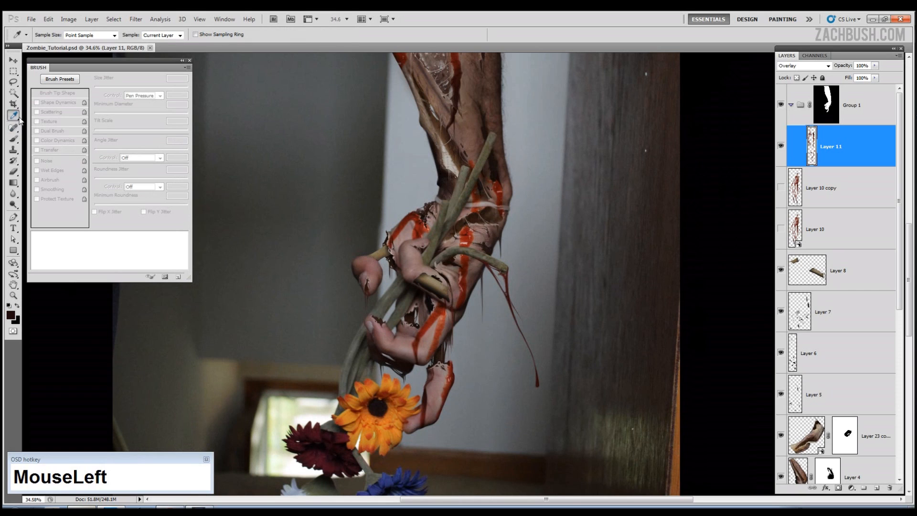
left_click(179, 36)
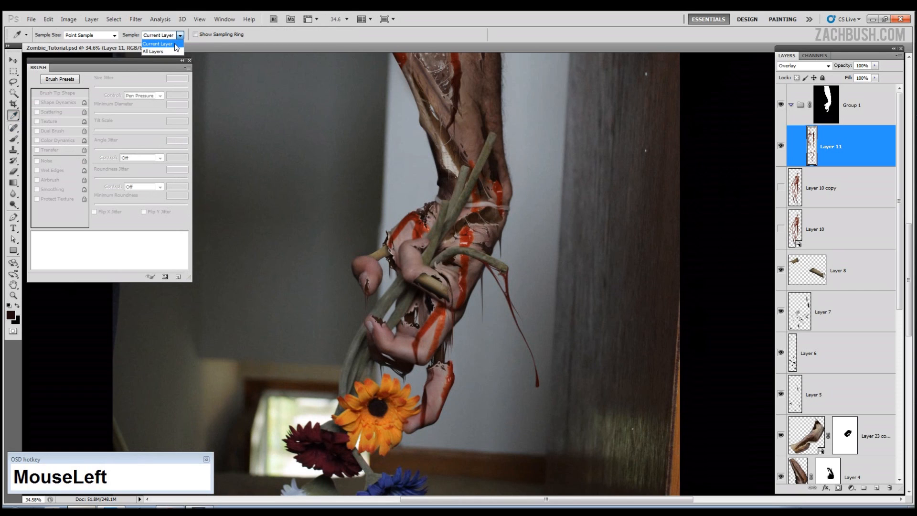
left_click(175, 43)
left_click(13, 139)
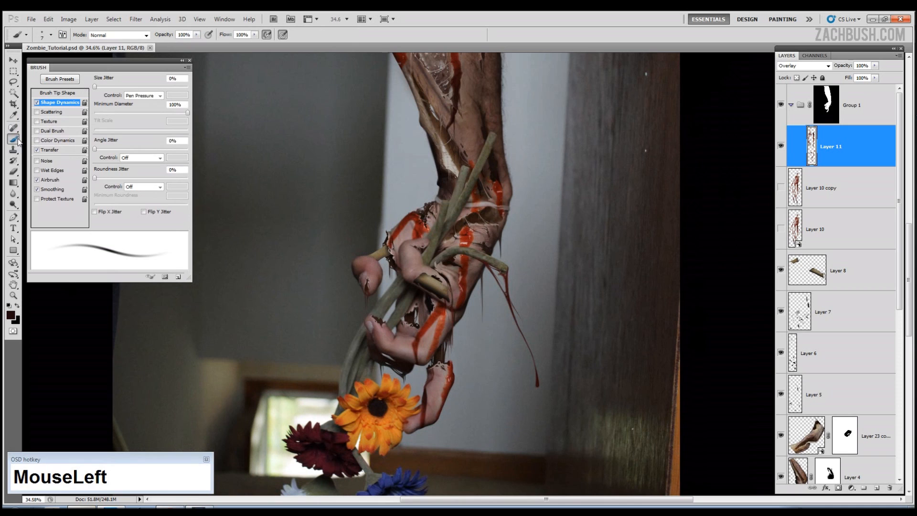
Sample the drip's red and light tones and paint thin blood streaks and small highlights beside the palm's drip on Layer 11
left_click(14, 295)
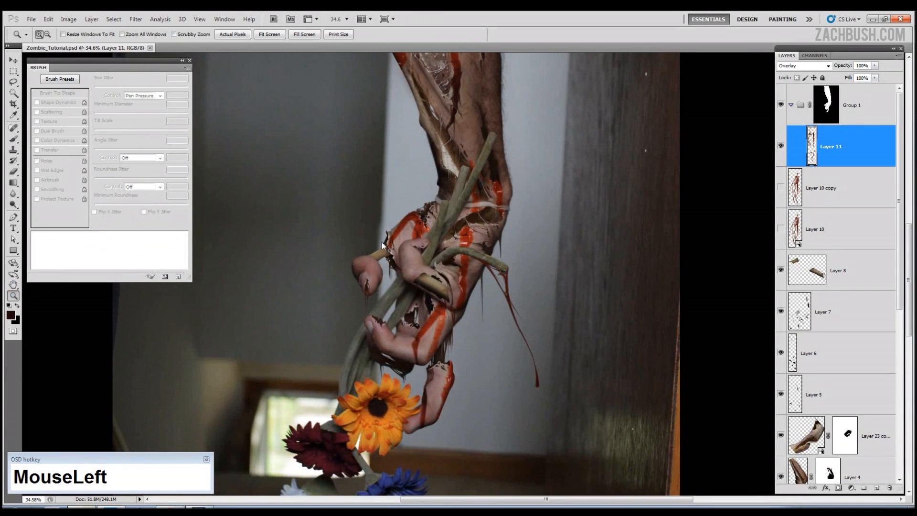
left_click_drag(375, 377, 376, 376)
key("b")
left_click(501, 167, "alt")
left_click(504, 169)
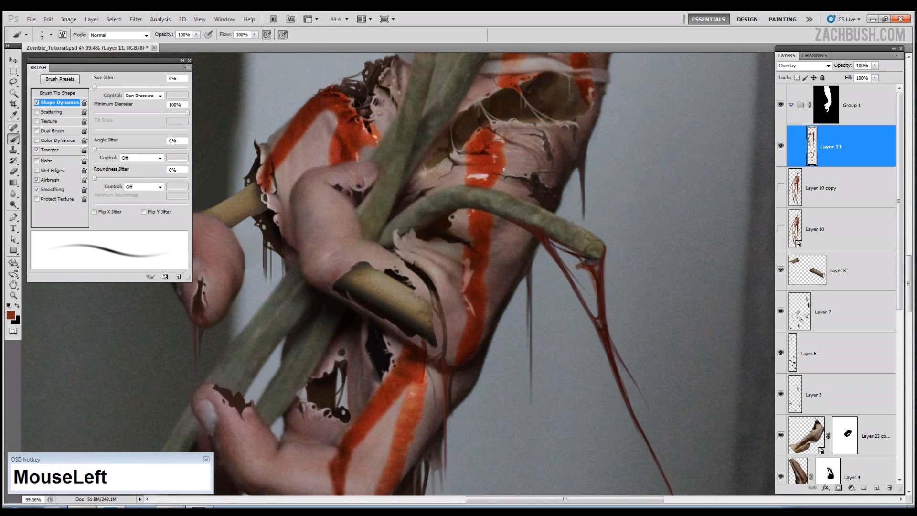
left_click(506, 166)
left_click_drag(509, 165, 508, 163)
left_click(453, 177)
left_click(458, 176)
left_click_drag(468, 167, 465, 166)
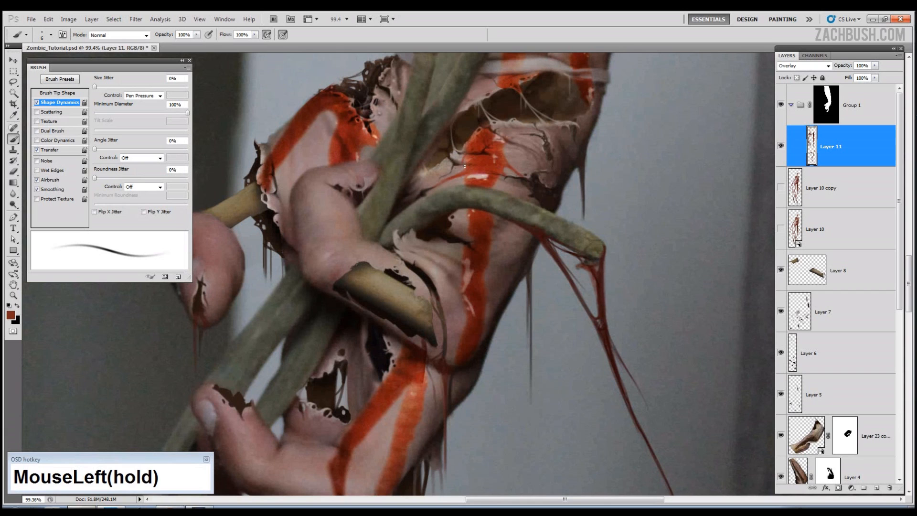
left_click(468, 173, "alt")
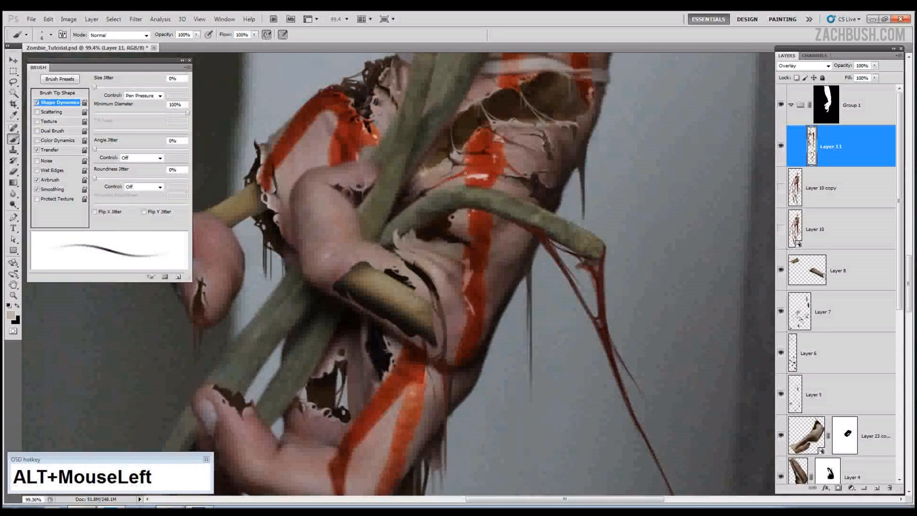
left_click(466, 173)
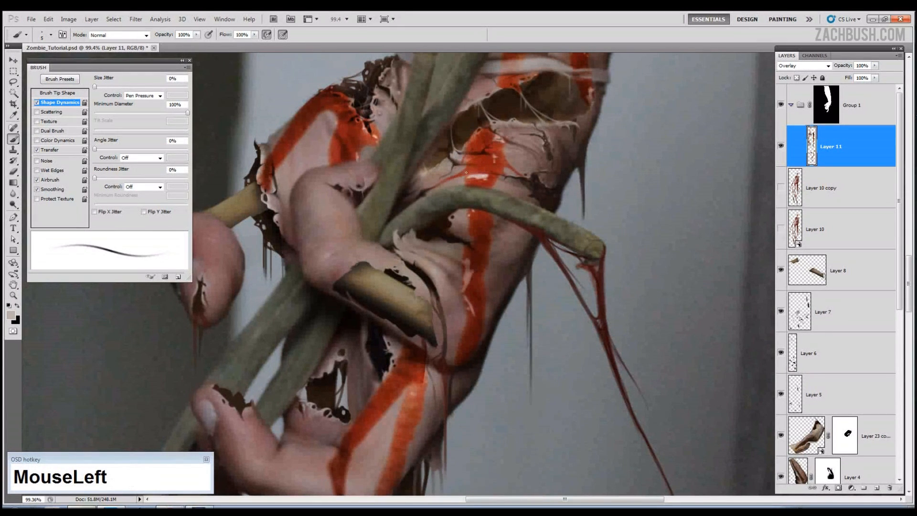
Resample reds from the palm's drip and paint shading and fine runs along its lower part with varied brush sizes
left_click(480, 150, "alt")
key("bracketright")
key("bracketright")
key("bracketright")
key("bracketright")
left_click(471, 320, "alt")
key("bracketleft")
key("bracketleft")
left_click(471, 320)
key("bracketright")
key("bracketright")
key("bracketright")
key("bracketright")
key("bracketright")
left_click_drag(461, 253, 481, 290)
Sample the blood's red tones and paint darker shading along the drips around the severed finger's knuckle on Layer 11
mouse_move(452, 334)
left_mouse_down()
mouse_move(449, 310)
mouse_move(541, 298)
mouse_move(537, 241)
mouse_move(492, 238)
mouse_move(440, 207)
left_mouse_up()
left_click(511, 255)
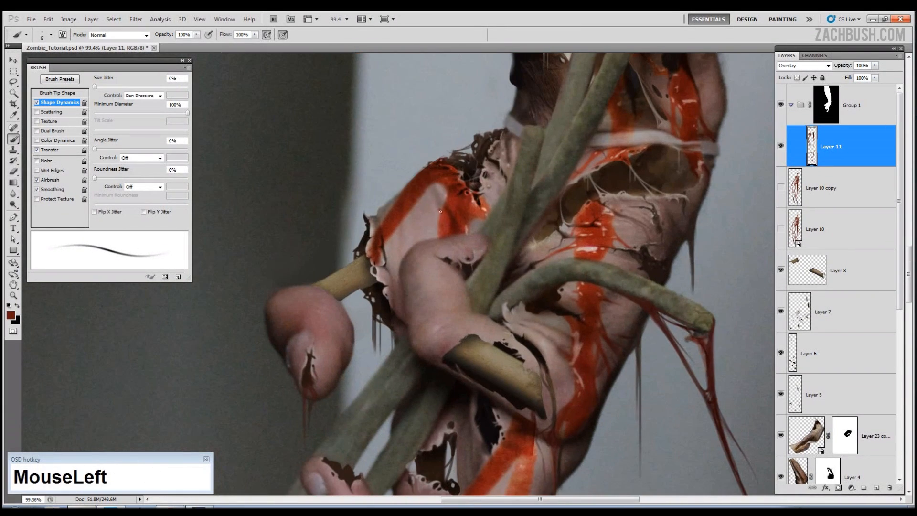
left_click(385, 226, "alt")
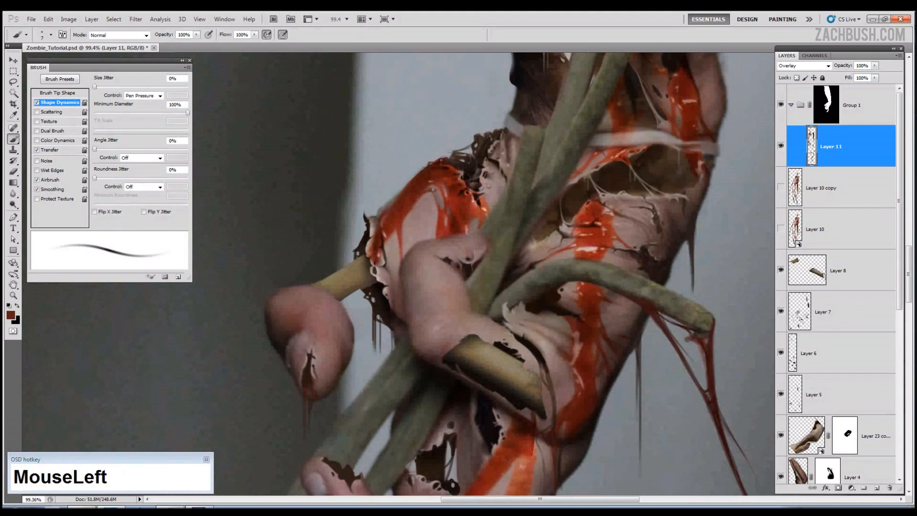
left_click_drag(399, 230, 382, 285)
scroll(382, 284, "down", 1)
left_click(413, 194, "alt")
mouse_move(411, 205)
left_mouse_down()
mouse_move(417, 184)
mouse_move(424, 191)
left_mouse_up()
Paint red shading and fine streaks along the blood drip on the lower bent finger, resampling its color between strokes
left_click_drag(521, 411, 539, 216)
mouse_move(554, 242)
left_mouse_down()
mouse_move(553, 308)
mouse_move(561, 263)
left_mouse_up()
left_click_drag(516, 275, 517, 320)
left_click_drag(473, 349, 487, 385)
left_click(516, 355, "alt")
mouse_move(512, 283)
left_mouse_down()
mouse_move(491, 298)
mouse_move(513, 279)
left_mouse_up()
key("e")
key("b")
left_click_drag(539, 307, 532, 334)
left_click_drag(536, 251, 531, 263)
Sample a light tone from the palm's blood and dab small highlights onto the lower finger's drip with a smaller brush
left_click(594, 147, "alt")
left_click_drag(595, 147, 581, 179)
key("bracketleft")
key("bracketleft")
key("bracketleft")
key("bracketleft")
left_click_drag(521, 301, 526, 300)
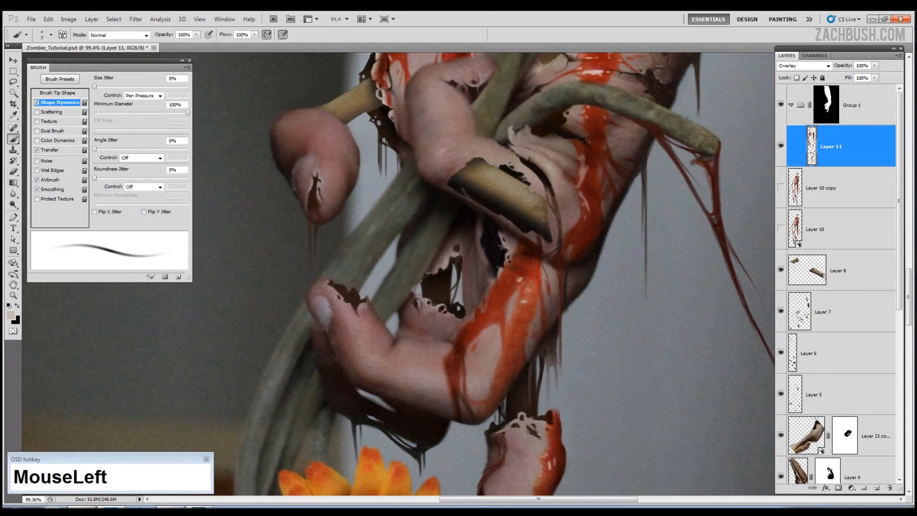
Sample reds from the blood and paint shading and thin runs on the lowest fingertip above the flower
left_click_drag(533, 266, 493, 137)
left_click(507, 296, "alt")
left_click_drag(504, 304, 504, 331)
left_click_drag(512, 287, 506, 320)
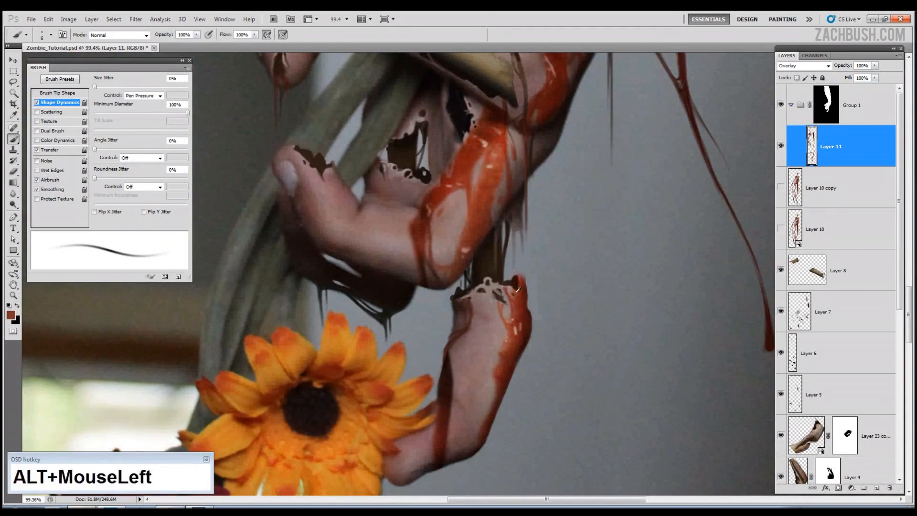
left_click(508, 306, "alt")
left_click_drag(496, 229, 529, 307)
left_click(446, 308, "alt")
left_click_drag(422, 287, 443, 319)
Paint sampled red along the forearm's blood drips with a larger brush and clean up their edges with the Eraser
left_click_drag(482, 157, 506, 430)
key("bracketright")
left_click(564, 349, "alt")
left_click_drag(565, 346, 575, 444)
mouse_move(475, 344)
left_mouse_down()
mouse_move(506, 286)
mouse_move(592, 369)
left_mouse_up()
mouse_move(455, 248)
left_mouse_down()
mouse_move(461, 277)
mouse_move(476, 288)
left_mouse_up()
key("e")
left_click_drag(568, 191, 554, 338)
left_click_drag(641, 244, 642, 316)
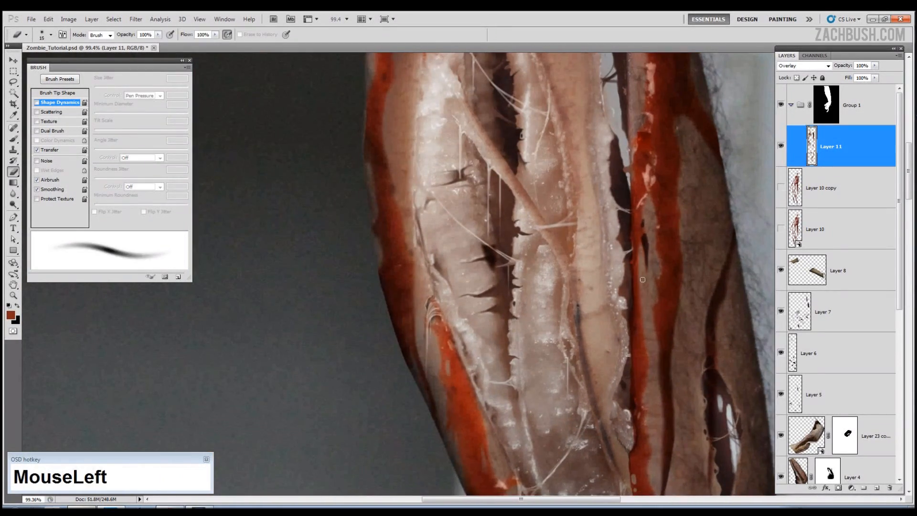
left_click_drag(597, 157, 549, 280)
Paint a thin curved run of blood branching from the central drip over the torn skin of the forearm wound
key("b")
left_click_drag(477, 158, 484, 307)
key("b")
left_click_drag(488, 263, 503, 310)
mouse_move(493, 282)
left_mouse_down()
mouse_move(543, 362)
mouse_move(498, 325)
left_mouse_up()
left_click_drag(507, 310, 540, 337)
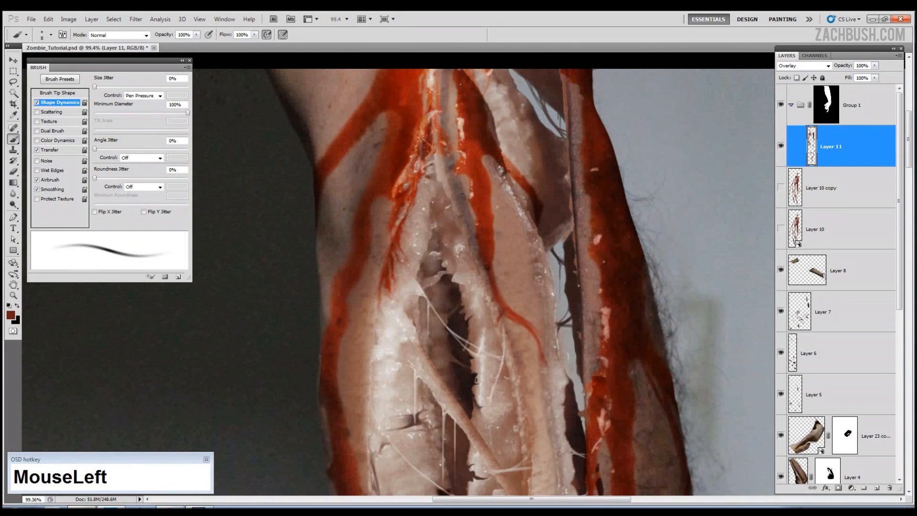
Resample the blood color with a smaller brush and paint short fine streaks on the drips around the wound's upper end
left_click_drag(501, 221, 529, 318)
key("bracketleft")
key("bracketleft")
left_click(487, 191, "alt")
mouse_move(473, 186)
left_mouse_down()
mouse_move(482, 206)
mouse_move(476, 198)
left_mouse_up()
left_click_drag(364, 213, 345, 245)
left_click_drag(360, 284, 352, 312)
key("e")
key("b")
key("e")
key("b")
left_click_drag(618, 210, 561, 240)
mouse_move(460, 299)
left_mouse_down()
mouse_move(471, 307)
mouse_move(478, 347)
left_mouse_up()
left_click_drag(454, 298, 464, 321)
left_click_drag(468, 345, 515, 265)
Sample the blood tone at the arm's outer edge and shade the upper-arm drips with progressively larger brush sizes
left_click(365, 310, "alt")
left_click_drag(365, 306, 340, 349)
key("bracketright")
key("bracketright")
left_click_drag(367, 237, 336, 298)
key("e")
key("b")
key("bracketright")
key("bracketright")
left_click_drag(544, 377, 568, 449)
Add fine blood details along the arm with a smaller brush, working close up
key("ctrl+0")
key("ctrl+plus")
key("ctrl+plus")
key("ctrl+plus")
left_click_drag(550, 194, 477, 180)
key("ctrl+plus")
key("ctrl+plus")
key("bracketleft")
key("bracketleft")
key("bracketleft")
key("bracketleft")
mouse_move(523, 138)
left_mouse_down()
mouse_move(497, 130)
mouse_move(582, 166)
left_mouse_up()
key("e")
left_click_drag(363, 406, 506, 238)
key("b")
left_click_drag(382, 249, 384, 272)
key("e")
key("b")
Sample dark reds and paint thin branching runs from the central forearm drip's lower end toward the wrist
key("ctrl+0")
left_click_drag(399, 224, 458, 225)
left_click(393, 205, "alt")
left_click_drag(395, 199, 424, 248)
mouse_move(389, 207)
left_mouse_down()
mouse_move(404, 254)
mouse_move(409, 231)
mouse_move(391, 285)
left_mouse_up()
key("e")
key("b")
left_click(384, 239, "alt")
key("e")
key("b")
left_click(386, 267, "alt")
key("e")
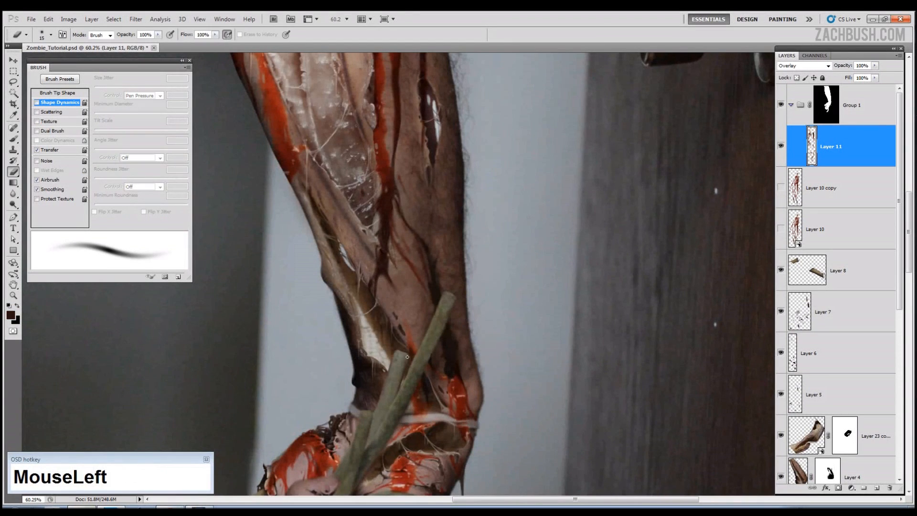
Sample a light tone and paint small highlights along the drips beside the forearm wound with a smaller brush
left_click_drag(384, 191, 387, 423)
key("b")
left_click(387, 197, "alt")
key("[")
left_click_drag(394, 276, 396, 271)
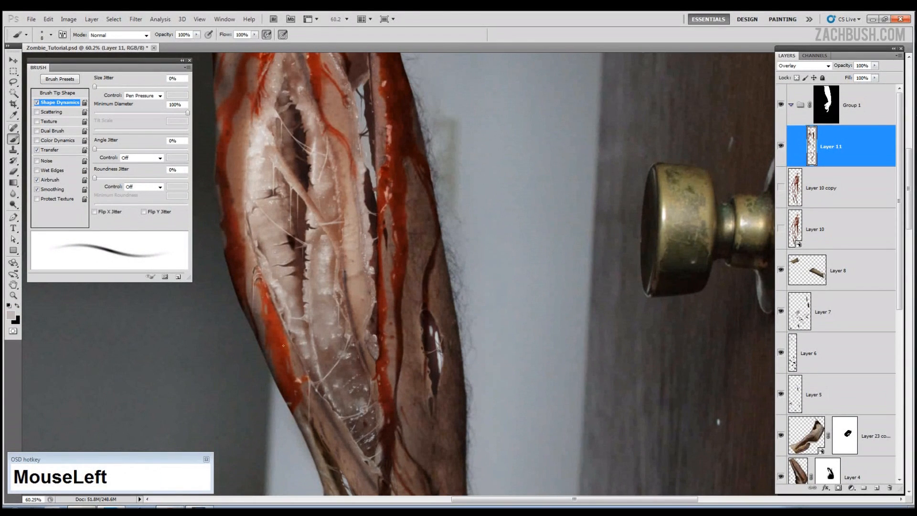
left_click_drag(235, 220, 288, 330)
mouse_move(369, 172)
left_mouse_down()
mouse_move(372, 181)
mouse_move(370, 133)
left_mouse_up()
left_click_drag(292, 290, 292, 297)
left_click_drag(348, 454, 375, 345)
Sample reds from the central forearm drip and paint shading along its length with a larger brush
left_click(374, 345, "alt")
key("]")
key("]")
left_click_drag(375, 346, 380, 381)
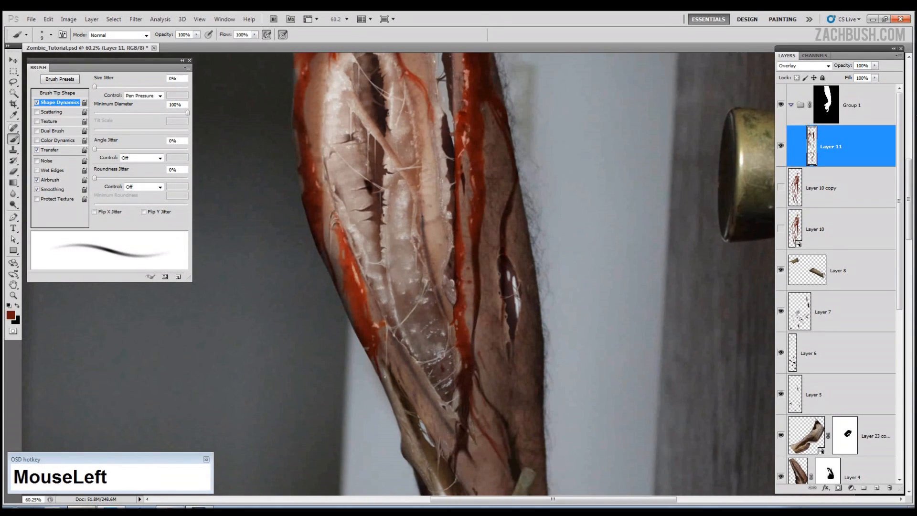
key("e")
key("b")
left_click(460, 192, "alt")
mouse_move(461, 209)
left_mouse_down()
mouse_move(461, 197)
mouse_move(466, 214)
left_mouse_up()
Reduce the brush size, resample tones from the forearm blood, and dab small details onto the drips
left_click(462, 208, "alt")
key("[")
key("[")
left_click(476, 161, "alt")
left_click(470, 165, "alt")
left_click_drag(472, 162, 468, 171)
left_click(469, 165, "alt")
left_click_drag(410, 69, 401, 196)
left_click(416, 135, "alt")
left_click_drag(419, 136, 421, 148)
Load Layer 11's painted pixels as a selection and brush sampled red over the forearm blood with a size 80 brush
key("ctrl+minus")
key("ctrl+minus")
left_click_drag(430, 377, 458, 175)
left_click(811, 146, "ctrl")
key("]")
key("]")
key("]")
key("]")
key("]")
key("]")
key("]")
left_click_drag(488, 234, 491, 192)
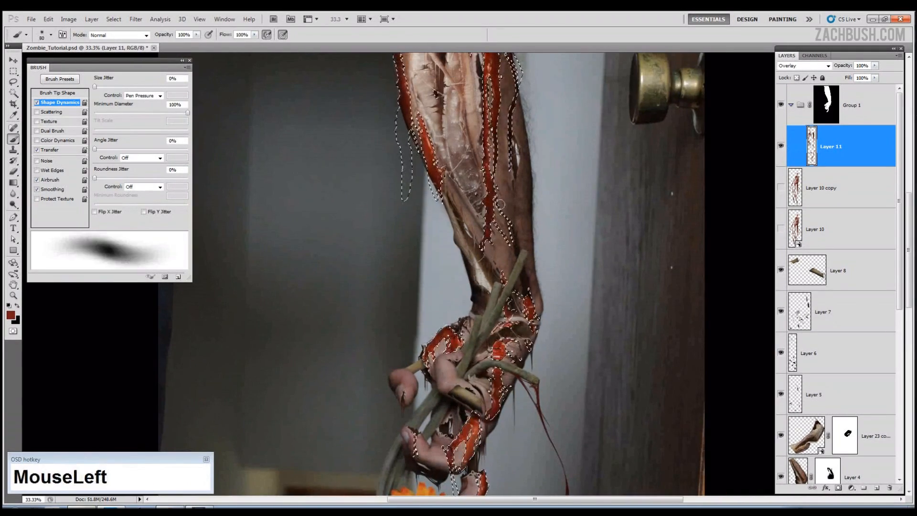
scroll(441, 412, "up", 3)
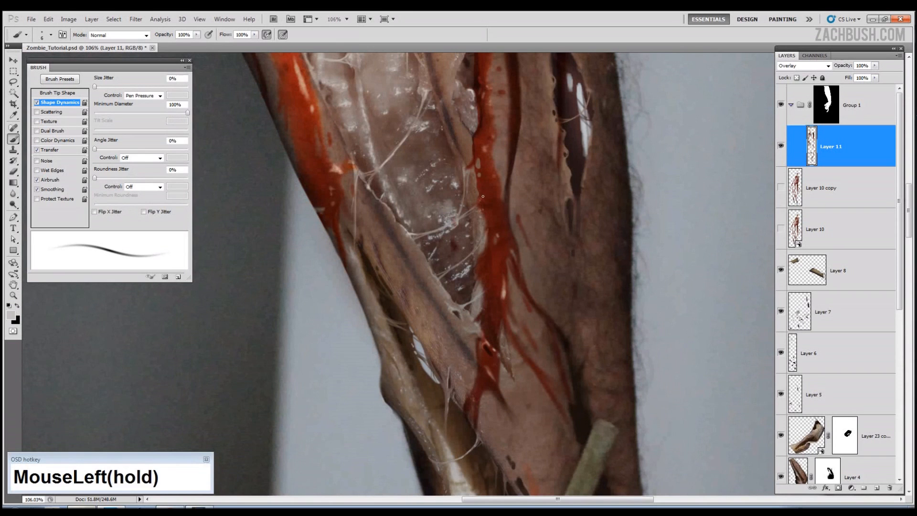
Dab small highlights on the central forearm drip, then sample its red and paint shading at its lower end and middle with a larger brush
left_click_drag(483, 197, 482, 193)
left_click_drag(503, 294, 502, 306)
key("e")
key("b")
left_click(488, 382, "alt")
key("]")
key("]")
key("]")
key("]")
key("]")
left_click_drag(484, 376, 505, 405)
key("[")
key("[")
left_click_drag(495, 203, 500, 222)
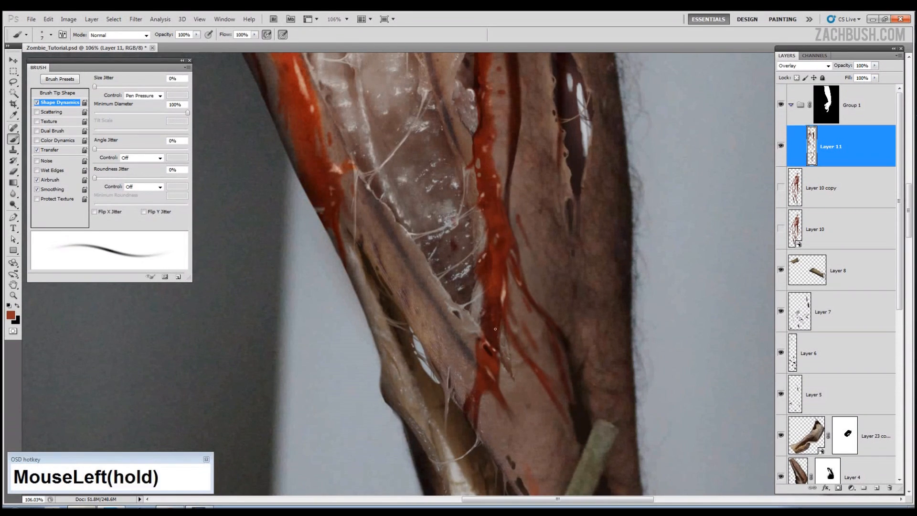
Refine the central forearm drip by erasing stray paint and brushing resampled reds along its lower and middle parts
key("ctrl+minus")
key("ctrl+minus")
key("e")
left_click_drag(495, 288, 501, 319)
key("b")
key("[")
key("[")
left_click(475, 358, "alt")
left_click_drag(474, 365, 473, 376)
left_click(477, 351, "alt")
key("]")
key("]")
left_click_drag(496, 279, 494, 268)
key("e")
left_click_drag(491, 229, 493, 243)
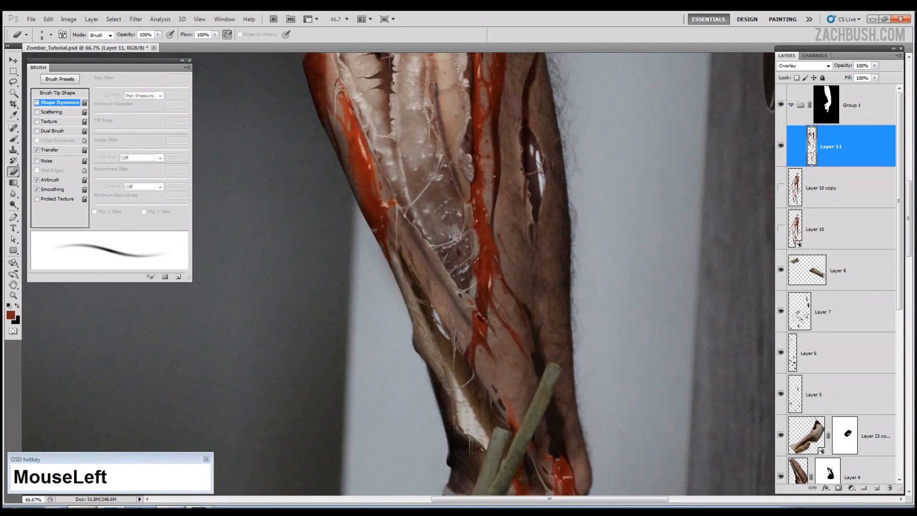
Paint fine light highlights along the blood on the upper forearm with a smaller brush
key("b")
left_click_drag(517, 458, 490, 259)
left_click_drag(484, 143, 520, 421)
key("[")
key("[")
key("[")
key("[")
left_click_drag(519, 147, 514, 308)
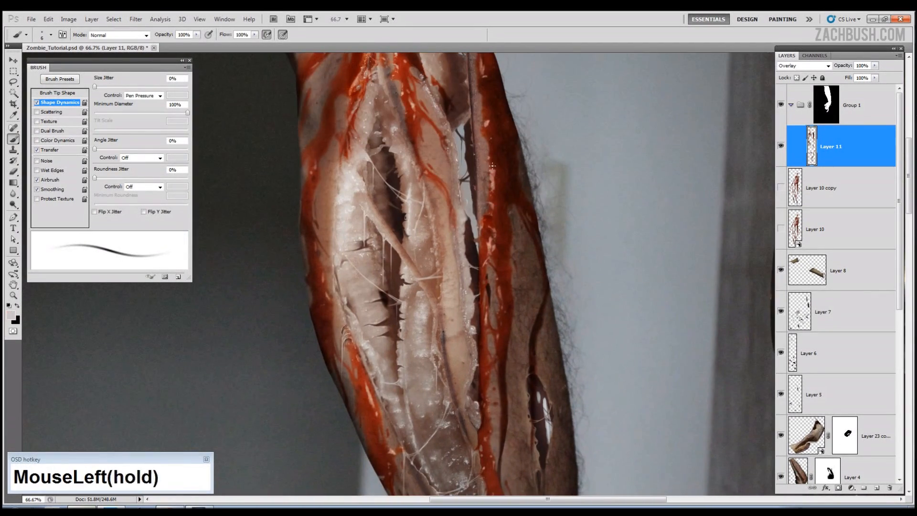
Paint small light highlights on the blood covering the curled finger with a slightly larger brush
left_click_drag(479, 238, 449, 239)
left_click_drag(449, 382, 430, 215)
left_click_drag(442, 414, 497, 414)
key("]")
key("]")
left_click_drag(409, 277, 410, 284)
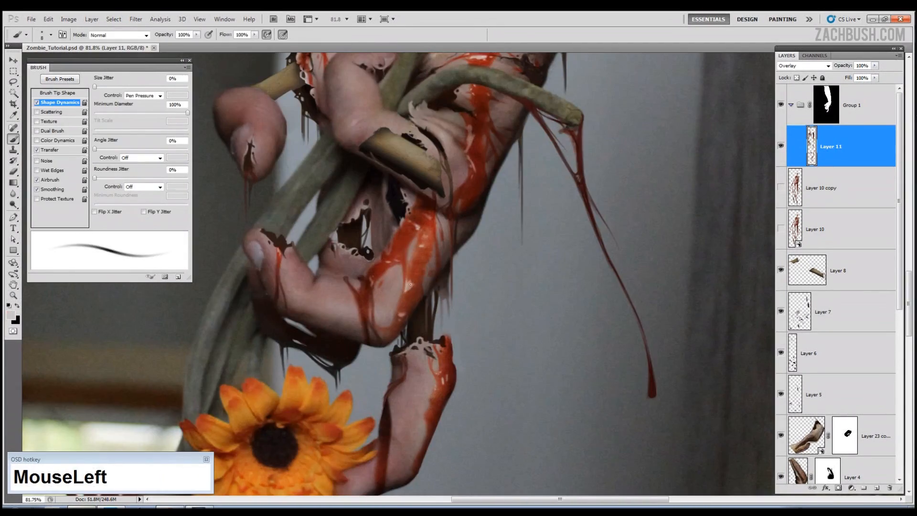
left_click(413, 254)
Sample tones from the curled finger's blood and paint shading along its drips down to the fingertip bend
left_click(410, 278, "alt")
key("]")
key("]")
left_click(406, 282, "alt")
key("[")
key("[")
left_click_drag(405, 282, 383, 327)
key("]")
key("]")
left_click(427, 253, "alt")
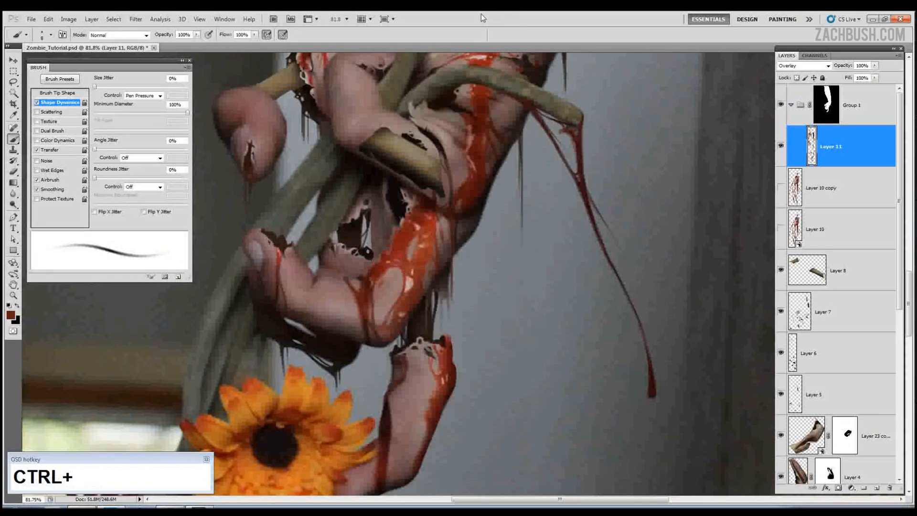
key("ctrl+0")
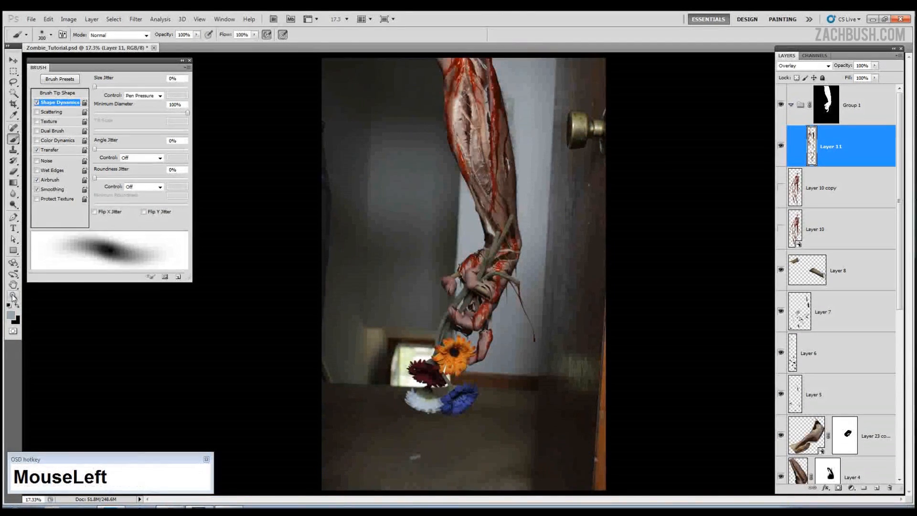
Add a Hue/Saturation adjustment above Layer 11, set saturation to -32, and clip it to that layer
key("z")
left_click(852, 488)
left_click(854, 381)
left_click_drag(170, 351, 169, 352)
left_click(796, 168, "alt")
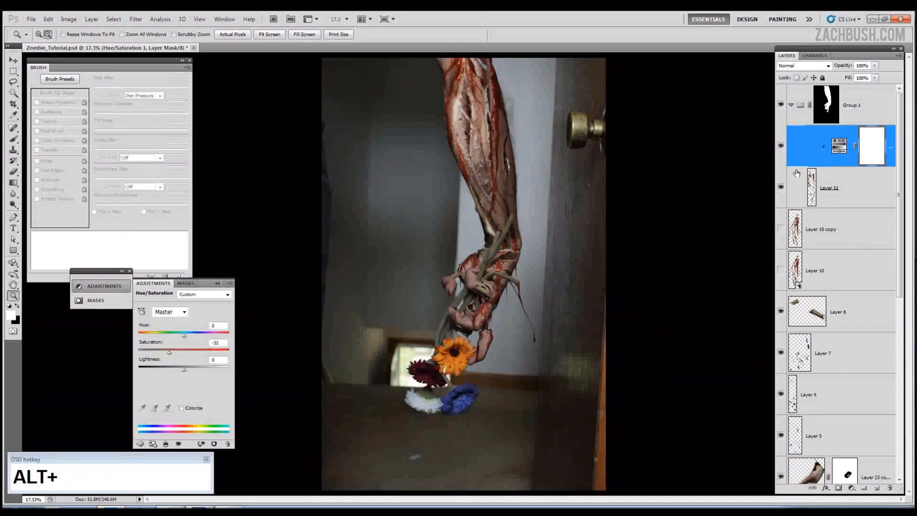
Add a Curves adjustment clipped to the blood layer, lower the midtones to output 118 at input 144, and mask out parts of the arm
left_click(851, 488)
left_click(840, 350)
left_click_drag(204, 343, 199, 357)
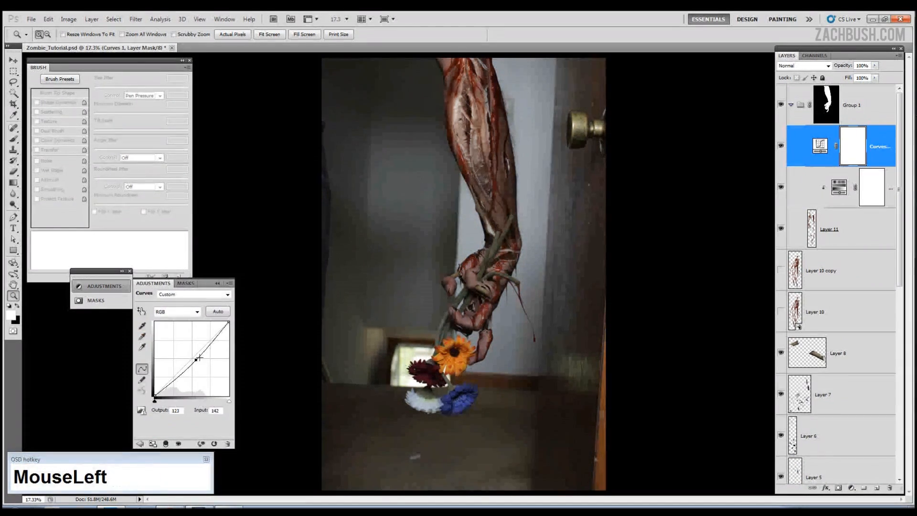
left_click(790, 167, "alt")
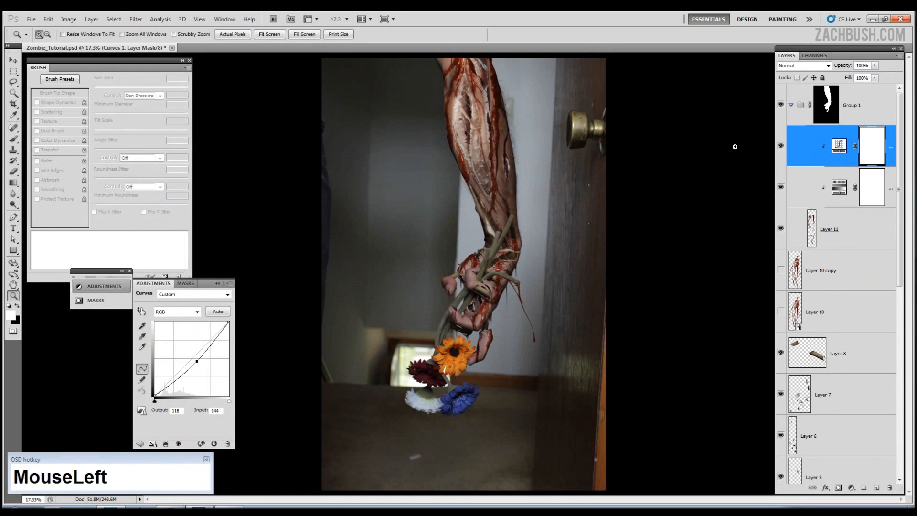
key("b")
left_click_drag(464, 50, 363, 55)
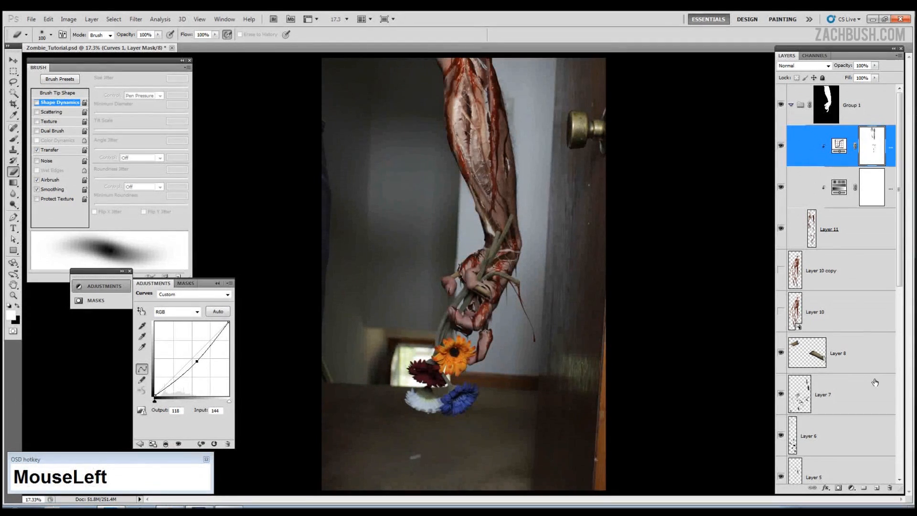
Add a Gradient Fill layer and change the first stop of its gradient to a muted grey-green
left_click(851, 488)
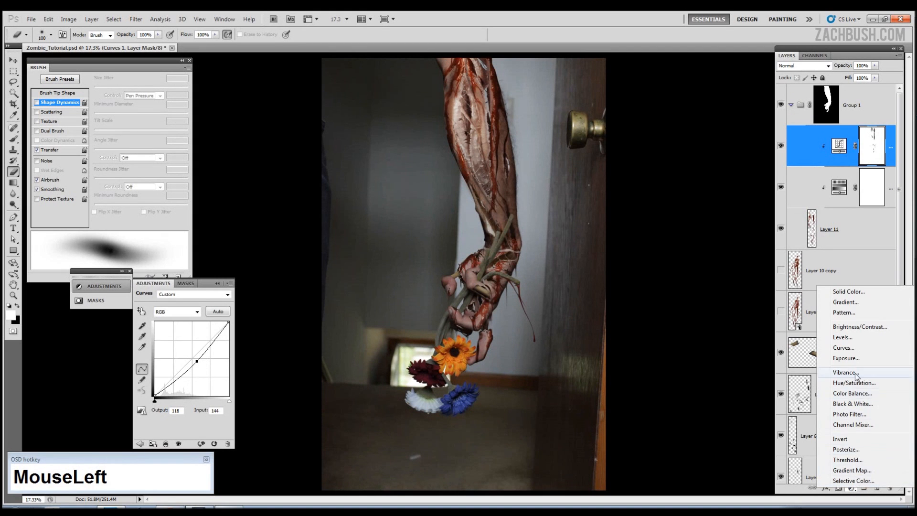
left_click(846, 303)
left_click(618, 341)
left_click(560, 263)
left_click(554, 394)
left_click(592, 434)
left_click(159, 382)
left_click(51, 367)
left_click(246, 283)
Set the gradient's end stop to grey-green #89907d and apply the linear gradient fill
left_click(729, 394)
left_click(596, 434)
left_click(160, 382)
left_click(41, 344)
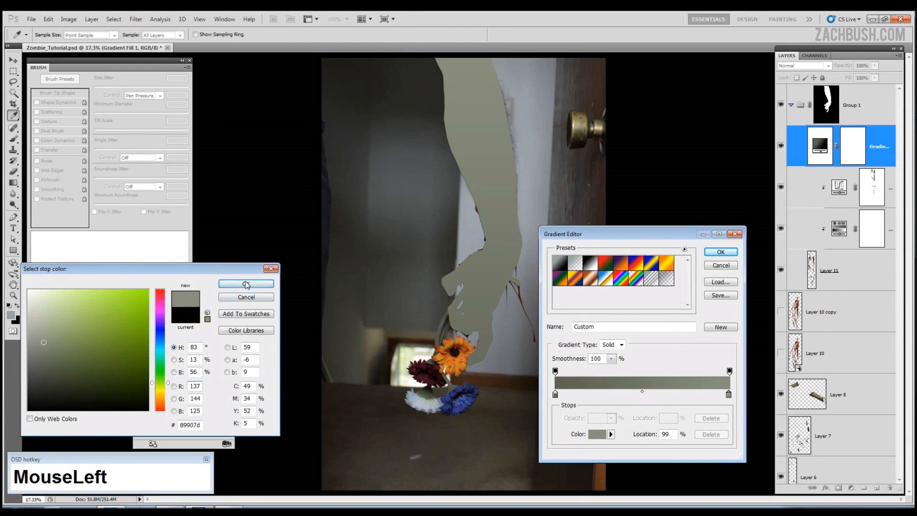
left_click(245, 285)
left_click(729, 250)
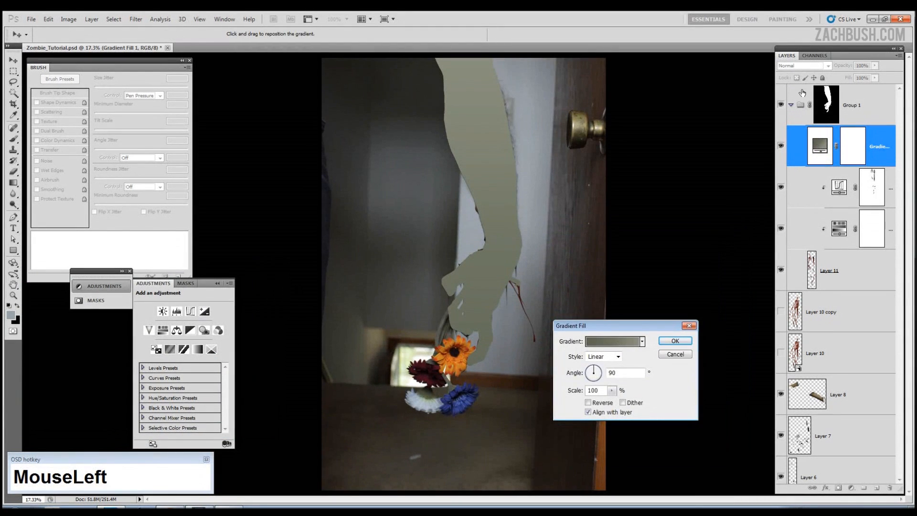
left_click(685, 344)
Set the Gradient Fill layer to Color blending at 56% opacity and invert its mask to black
left_click(802, 66)
left_click(797, 289)
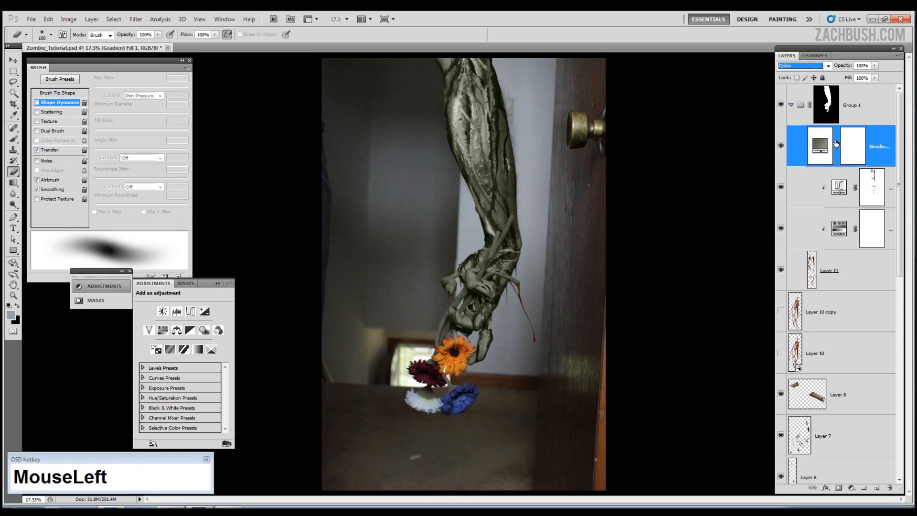
left_click(874, 66)
left_click_drag(861, 74, 855, 73)
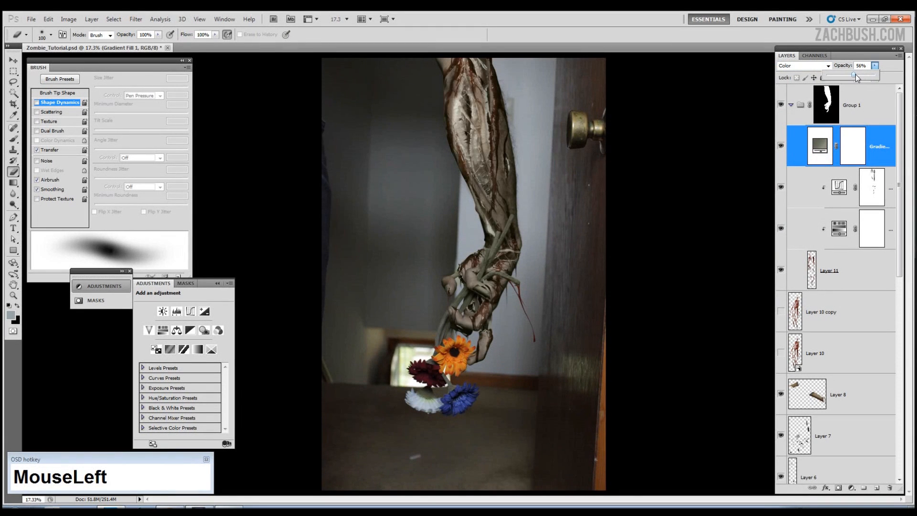
left_click(852, 145)
key("ctrl+i")
Paint white on the Gradient Fill mask over the lower fingers and palm to tint their skin grey-green
key("z")
left_click(480, 361)
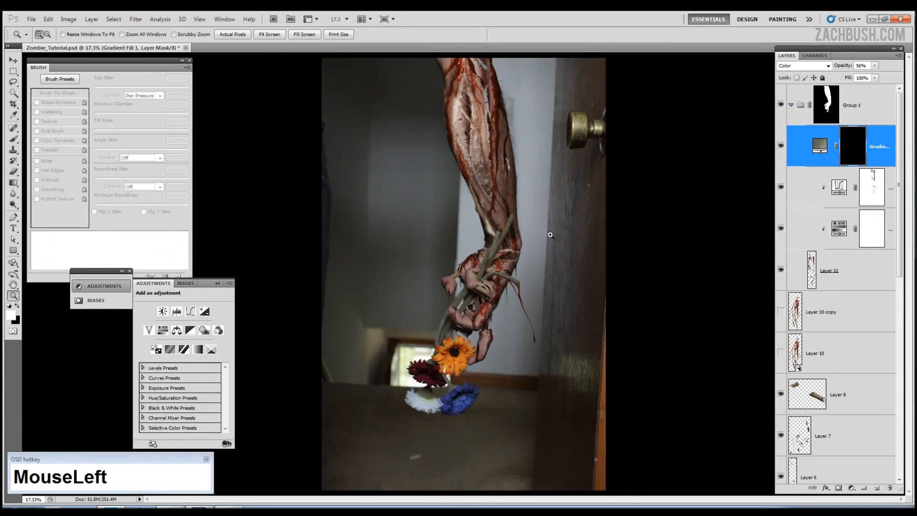
key("b")
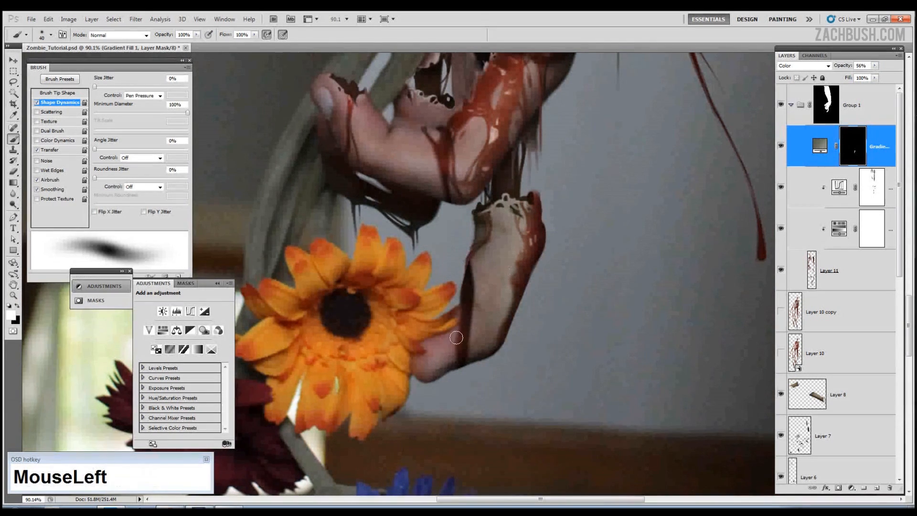
left_click_drag(488, 290, 491, 142)
left_click_drag(476, 88, 480, 163)
mouse_move(430, 267)
left_mouse_down()
mouse_move(367, 248)
mouse_move(379, 186)
left_mouse_up()
left_click_drag(456, 107, 470, 183)
left_click_drag(553, 202, 514, 179)
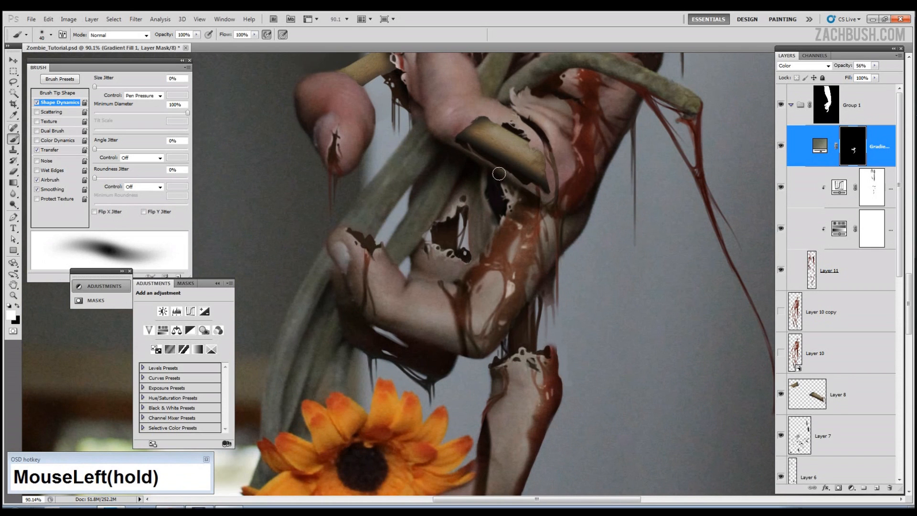
left_click_drag(535, 102, 470, 278)
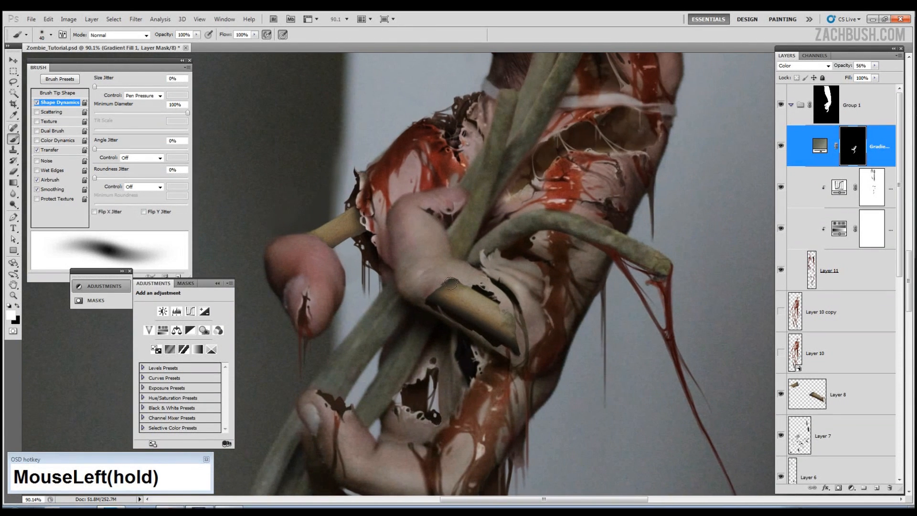
Paint the grey-green tint into the mask over the thumb, upper fingers, knuckles and wrist
left_click_drag(406, 217, 363, 192)
mouse_move(296, 248)
left_mouse_down()
mouse_move(312, 301)
mouse_move(312, 257)
left_mouse_up()
left_click_drag(448, 201, 387, 264)
left_click_drag(453, 324, 548, 245)
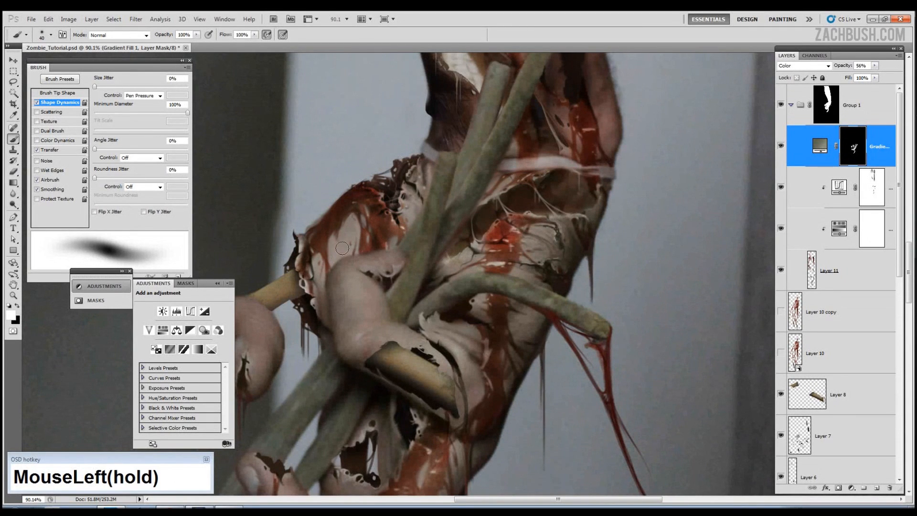
left_click_drag(577, 141, 611, 146)
mouse_move(593, 68)
left_mouse_down()
mouse_move(567, 215)
mouse_move(530, 202)
left_mouse_up()
Move the Gradient Fill layer below Layer 11 and continue tinting the wrist and forearm skin on its mask with a larger brush
left_click_drag(801, 149, 802, 290)
mouse_move(461, 138)
left_mouse_down()
mouse_move(479, 194)
mouse_move(471, 125)
left_mouse_up()
left_click_drag(413, 200, 453, 281)
mouse_move(419, 105)
left_mouse_down()
mouse_move(468, 336)
mouse_move(397, 221)
left_mouse_up()
key("bracketright")
key("bracketright")
key("bracketright")
key("bracketright")
key("bracketright")
key("bracketright")
key("bracketright")
key("bracketright")
mouse_move(524, 269)
left_mouse_down()
mouse_move(531, 286)
mouse_move(599, 205)
mouse_move(596, 364)
left_mouse_up()
Paint the tint into the narrower forearm skin areas beside the wound on the mask with progressively smaller brushes
key("bracketleft")
key("bracketleft")
key("bracketleft")
key("bracketleft")
mouse_move(549, 229)
left_mouse_down()
mouse_move(552, 281)
mouse_move(556, 191)
left_mouse_up()
left_click_drag(557, 143, 557, 187)
left_click_drag(306, 210, 308, 248)
key("bracketleft")
key("bracketleft")
key("bracketleft")
key("bracketleft")
mouse_move(456, 210)
left_mouse_down()
mouse_move(467, 167)
mouse_move(477, 295)
left_mouse_up()
Paint the remaining skin of the upper forearm into the Gradient Fill mask
key("ctrl+minus")
key("ctrl+minus")
left_click_drag(445, 100, 491, 174)
left_click_drag(420, 122, 434, 188)
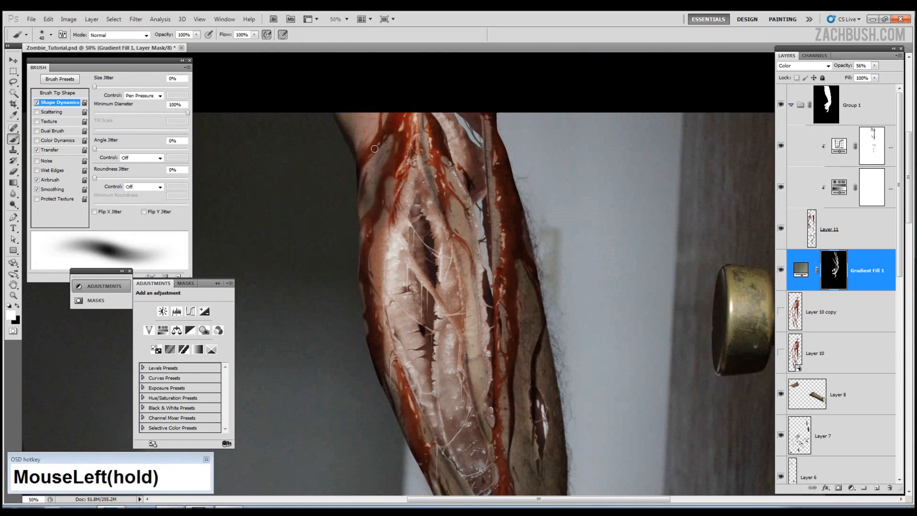
key("ctrl+minus")
key("ctrl+minus")
left_click_drag(496, 320, 481, 196)
Add a Curves adjustment above the clipped Curves layer, brighten it to output 154 at input 99, and invert its mask
key("z")
left_click(879, 151)
left_click(852, 487)
left_click(806, 348)
left_click_drag(191, 359, 184, 351)
key("ctrl+i")
Paint highlights onto the bent fingers and knuckles in the Curves 2 mask with a small, varying brush
mouse_move(424, 382)
left_mouse_down()
mouse_move(397, 361)
mouse_move(392, 334)
mouse_move(399, 348)
mouse_move(401, 332)
left_mouse_up()
key("b")
left_click(402, 366)
key("bracketleft")
key("bracketleft")
key("bracketright")
key("bracketright")
key("bracketleft")
key("bracketleft")
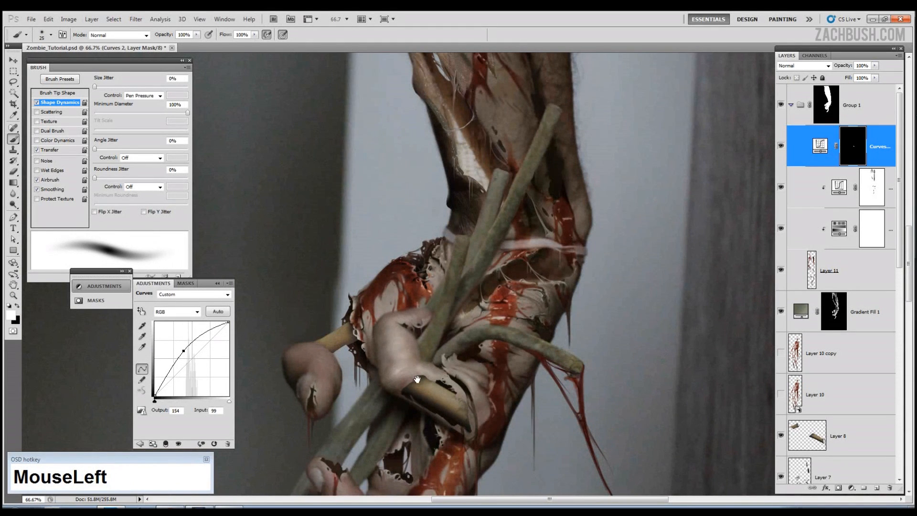
left_click_drag(330, 392, 409, 332)
left_click_drag(397, 329, 397, 344)
key("bracketright")
key("bracketleft")
left_click_drag(410, 305, 411, 302)
Continue painting highlights over the lower fingers and the rest of the hand in the Curves 2 mask
left_click_drag(452, 440, 459, 334)
key("bracketright")
key("bracketright")
mouse_move(480, 364)
left_mouse_down()
mouse_move(452, 352)
mouse_move(473, 340)
left_mouse_up()
key("bracketleft")
left_click_drag(498, 353, 524, 336)
left_click_drag(423, 323, 431, 348)
left_click_drag(478, 458, 450, 366)
left_click_drag(452, 412, 472, 394)
left_click_drag(483, 398, 502, 324)
key("bracketright")
key("bracketright")
key("bracketright")
key("bracketleft")
key("bracketleft")
Paint fine highlights around the wrist and lower forearm in the Curves 2 mask with smaller brushes
mouse_move(499, 277)
left_mouse_down()
mouse_move(461, 386)
mouse_move(499, 231)
left_mouse_up()
key("bracketleft")
key("bracketleft")
key("bracketright")
left_click_drag(525, 165, 517, 244)
key("bracketleft")
left_click_drag(534, 231, 543, 243)
key("bracketright")
left_click_drag(478, 229, 499, 258)
left_click_drag(423, 254, 422, 284)
left_click_drag(358, 335, 367, 348)
Brighten the raised skin and flesh along the forearm wound in the Curves 2 mask with progressively larger brushes
left_click_drag(497, 157, 435, 281)
key("bracketright")
mouse_move(488, 244)
left_mouse_down()
mouse_move(471, 199)
mouse_move(479, 162)
left_mouse_up()
left_click_drag(465, 198, 456, 228)
mouse_move(472, 159)
left_mouse_down()
mouse_move(483, 181)
mouse_move(482, 338)
left_mouse_up()
key("bracketright")
key("bracketleft")
left_click_drag(405, 241, 430, 284)
key("bracketright")
key("bracketright")
left_click_drag(378, 223, 429, 320)
left_click_drag(467, 196, 456, 357)
mouse_move(458, 353)
left_mouse_down()
mouse_move(462, 272)
mouse_move(468, 343)
left_mouse_up()
key("bracketright")
Brush a highlight across the upper wound area in the Curves 2 mask while viewing the whole arm
key("ctrl+minus")
key("ctrl+minus")
key("ctrl+minus")
key("b")
key("bracketleft")
key("bracketleft")
mouse_move(429, 185)
left_mouse_down()
mouse_move(431, 194)
mouse_move(397, 154)
mouse_move(415, 140)
mouse_move(456, 208)
left_mouse_up()
key("bracketright")
key("bracketright")
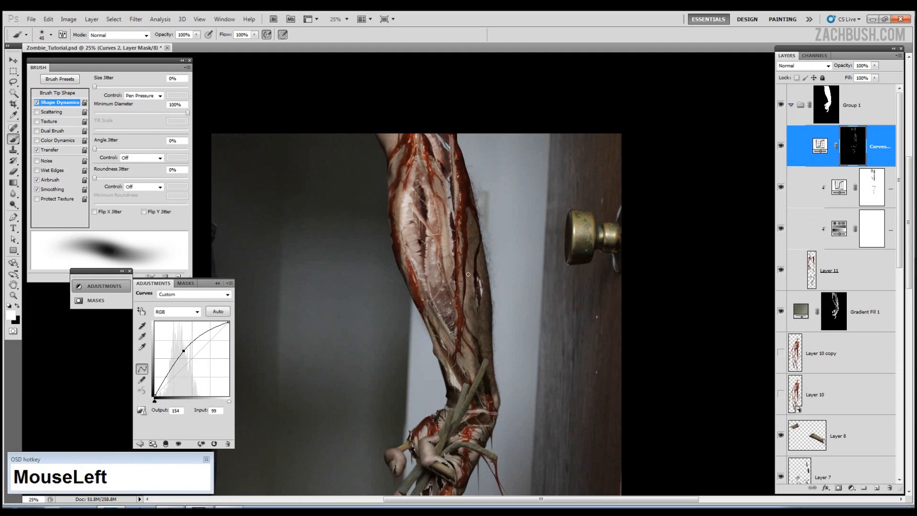
Touch up highlights along the forearm wound in the Curves 2 mask, undoing an unwanted stroke
key("e")
key("b")
left_click_drag(420, 281, 432, 311)
left_click_drag(438, 208, 440, 220)
key("ctrl+alt+z")
left_click_drag(426, 160, 430, 174)
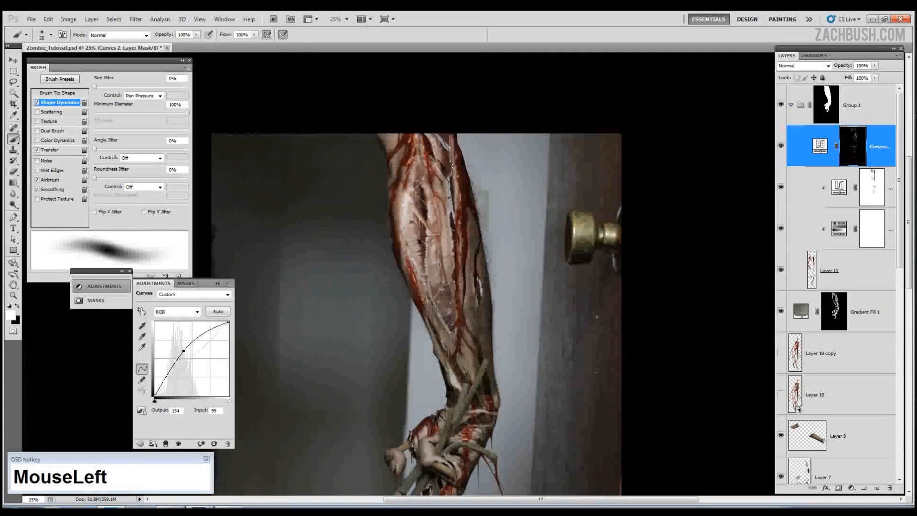
Paint highlights down the outer side of the forearm and on the thumb in the Curves 2 mask, enlarging the brush
left_click_drag(459, 287, 458, 261)
left_click_drag(468, 201, 470, 228)
left_click_drag(469, 291, 474, 312)
left_click_drag(479, 307, 480, 206)
key("bracketright")
key("bracketright")
key("bracketright")
key("bracketright")
left_click_drag(393, 328, 401, 332)
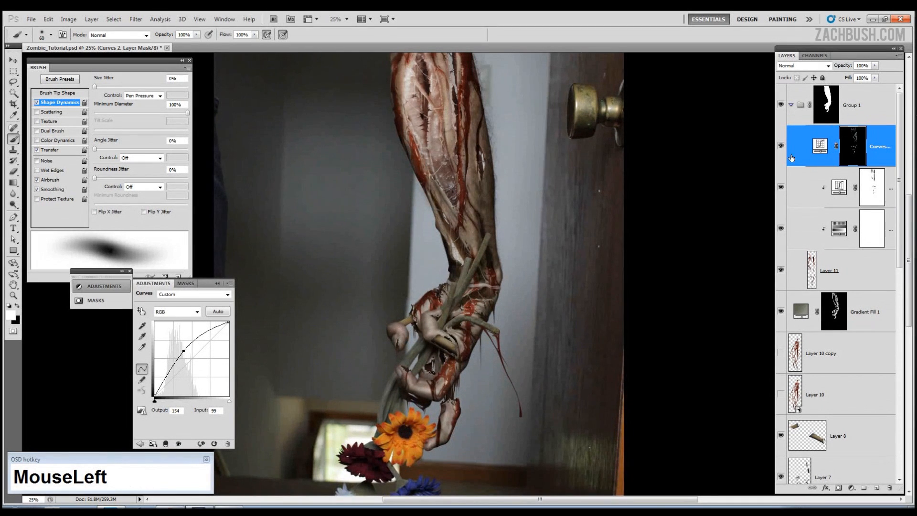
left_click_drag(604, 216, 607, 272)
Add a Hue/Saturation adjustment above Curves 2 with saturation -27, compare it on and off, and invert its mask
left_click(852, 489)
left_click(858, 385)
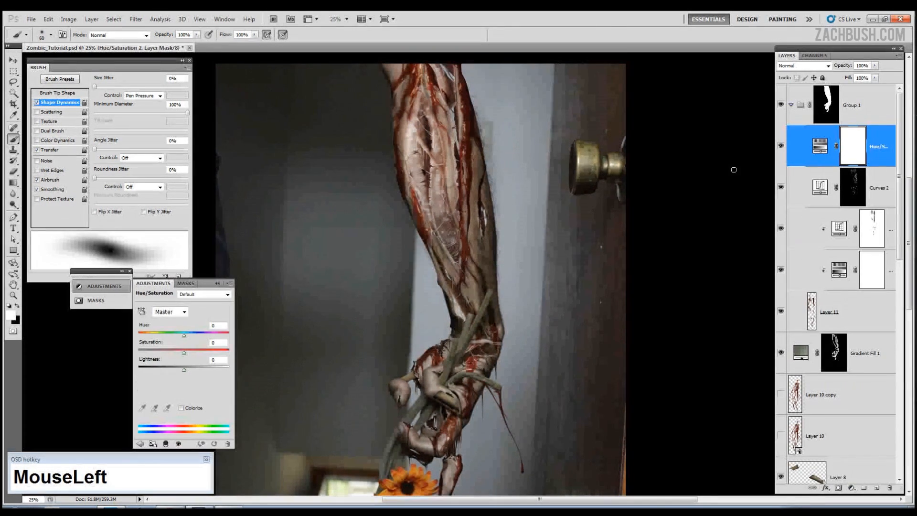
left_click(780, 146)
left_click(781, 146)
left_click(780, 146)
left_click(780, 146)
left_click(801, 167, "alt")
left_click(814, 167, "alt")
key("ctrl+i")
Paint the desaturation along the arm's edges and onto the hand in the Hue/Saturation mask with large soft brushes
key("bracketright")
key("bracketright")
mouse_move(483, 127)
left_mouse_down()
mouse_move(491, 125)
mouse_move(497, 268)
left_mouse_up()
left_click_drag(383, 133, 423, 224)
left_click_drag(502, 243, 503, 334)
left_click_drag(483, 401, 472, 430)
key("bracketleft")
key("bracketleft")
key("bracketleft")
key("bracketleft")
left_click(391, 365)
left_click_drag(457, 343, 450, 236)
key("ctrl+0")
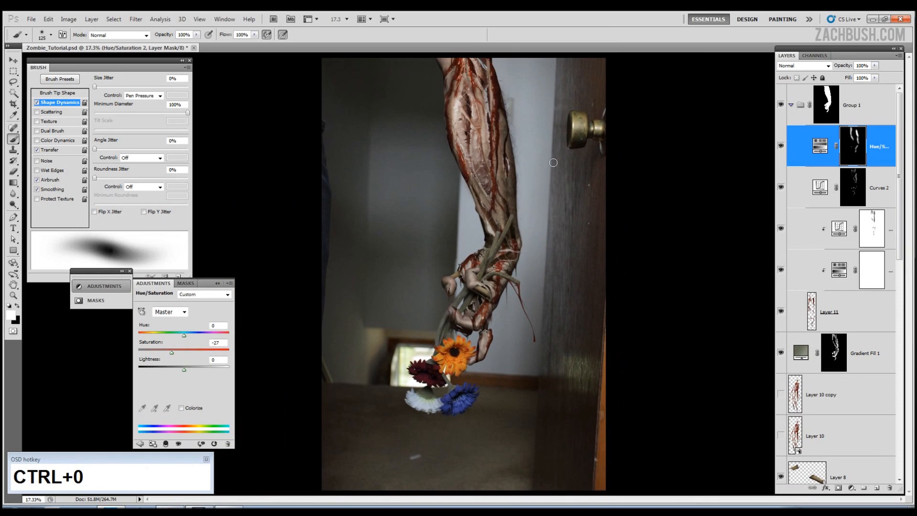
Collapse Group 1, add a new layer above it, choose a small tapered brush and sample a dark blood colour
left_click(791, 105)
left_click(792, 105)
left_click(855, 102)
left_click(876, 488)
key("ctrl+space")
left_click_drag(480, 138, 423, 284)
right_click(441, 208)
double_click(595, 400)
left_click(449, 219, "alt")
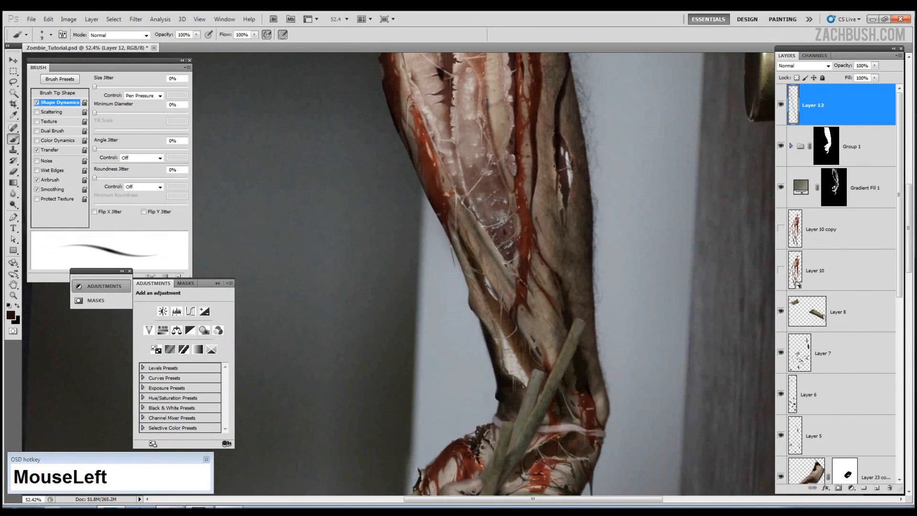
Set the brush's minimum diameter to 100%, then paint a thin blood drip off the lowest finger and tidy it with the Eraser
left_click_drag(95, 112, 187, 112)
mouse_move(448, 215)
left_mouse_down()
mouse_move(459, 287)
mouse_move(452, 256)
left_mouse_up()
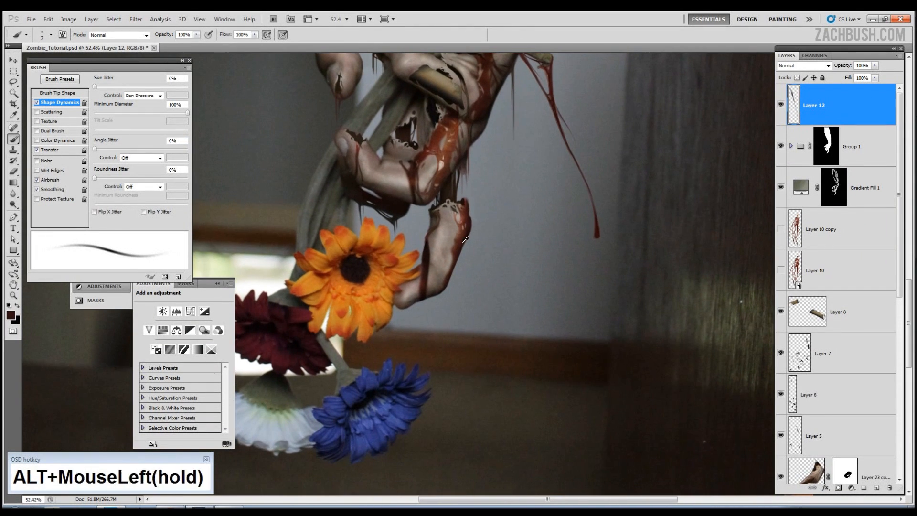
left_click(461, 254, "alt")
left_click_drag(461, 254, 463, 245)
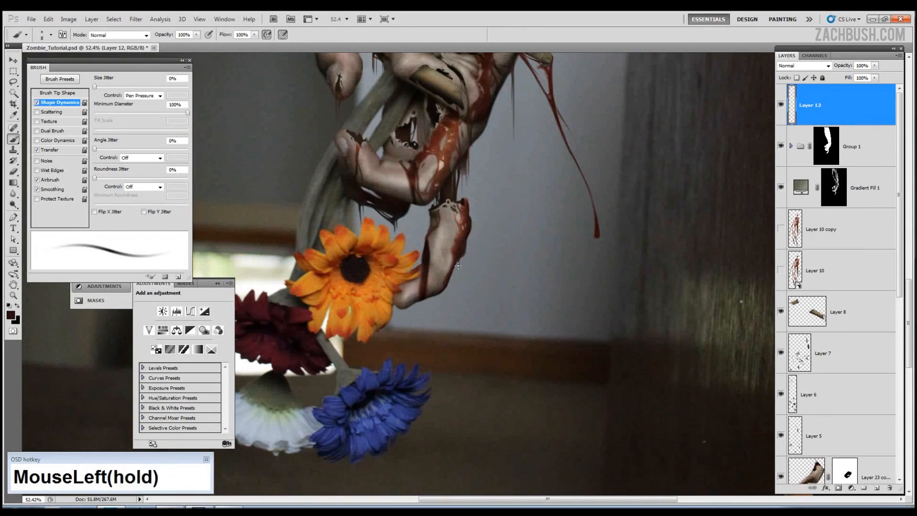
key("e")
mouse_move(463, 312)
left_mouse_down()
mouse_move(446, 310)
mouse_move(436, 332)
left_mouse_up()
key("b")
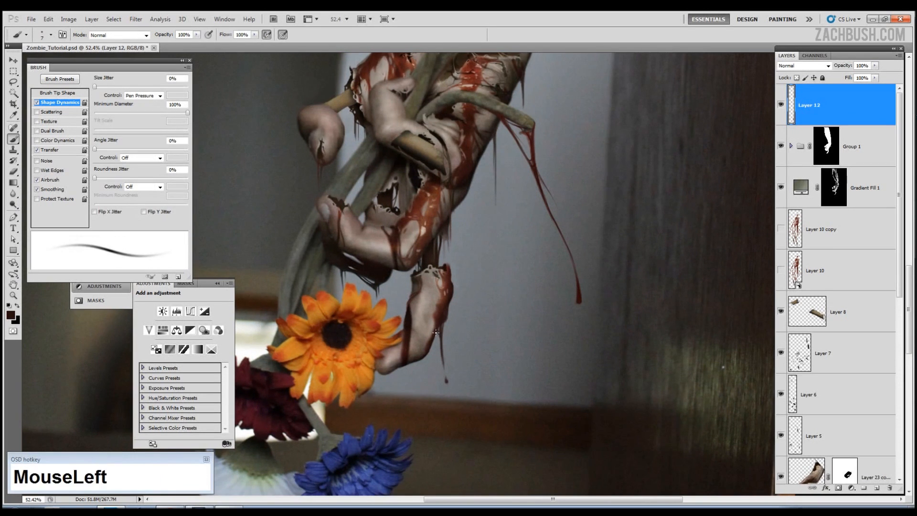
Paint a thin dark blood drip hanging from the lowest fingertip, then enlarge the brush and sample a redder blood colour
left_click_drag(433, 256, 457, 195)
left_click(428, 313)
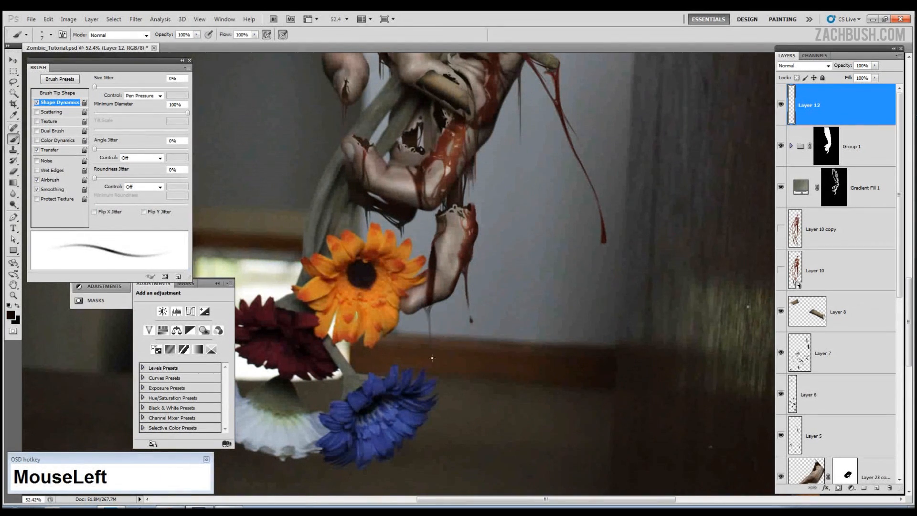
left_click_drag(432, 304, 429, 340)
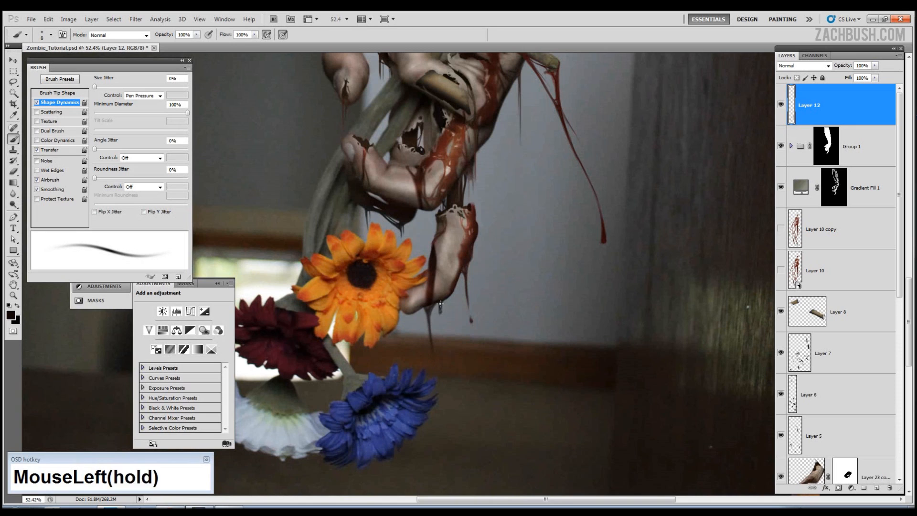
key("bracketright")
key("bracketright")
left_click(431, 313, "alt")
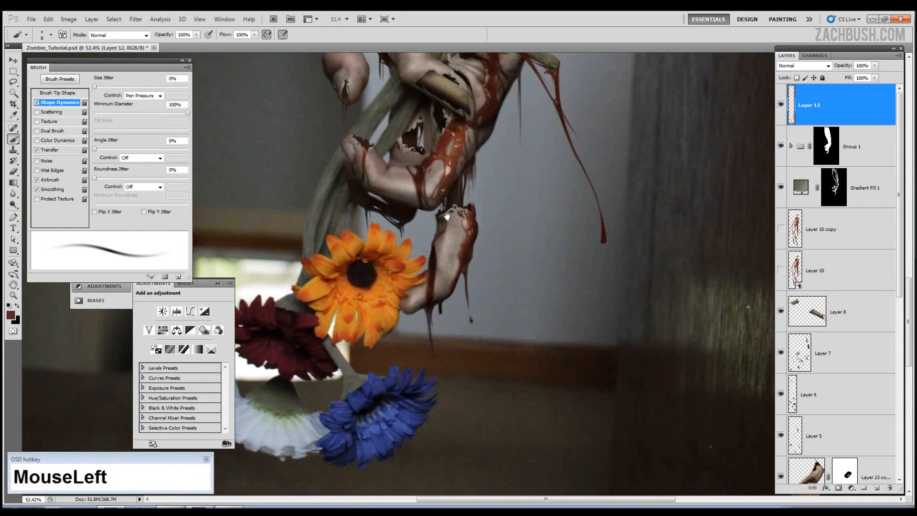
Sample the dark blood colour and paint a long drip hanging off the forearm's left edge
scroll(471, 303, "up", 10)
key("b")
left_click(366, 267, "alt")
left_click_drag(364, 257, 368, 339)
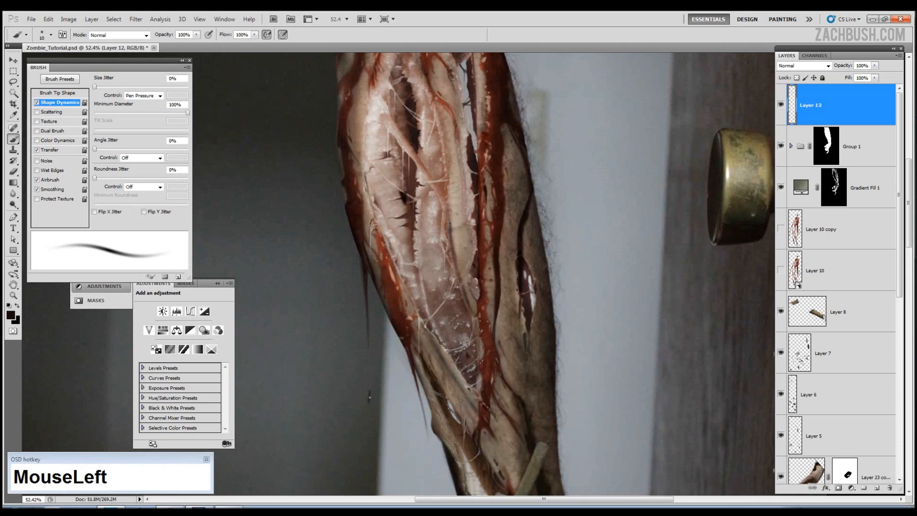
left_click_drag(369, 390, 369, 406)
scroll(370, 396, "up", 5)
Sample the blood colour and paint small drips along the right edge of the upper forearm
left_click(356, 148, "alt")
left_click(527, 160, "alt")
left_click_drag(527, 160, 531, 164)
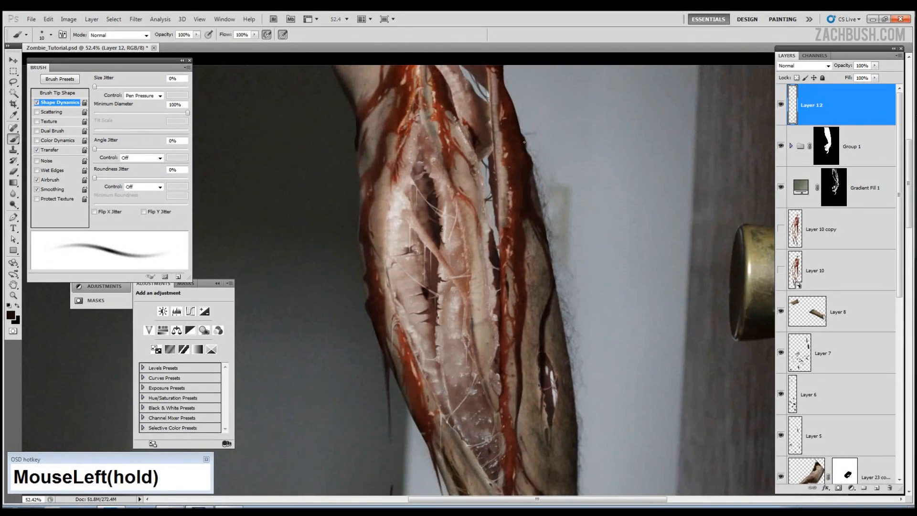
left_click(511, 100, "alt")
left_click_drag(502, 68, 508, 78)
mouse_move(549, 387)
left_mouse_down()
mouse_move(486, 141)
mouse_move(496, 282)
left_mouse_up()
left_click_drag(495, 163, 501, 151)
Sample the blood on the forearm's left edge, add a drip there, and clean up the drips with the Eraser
left_click(376, 325, "alt")
mouse_move(379, 343)
left_mouse_down()
mouse_move(365, 165)
mouse_move(363, 184)
left_mouse_up()
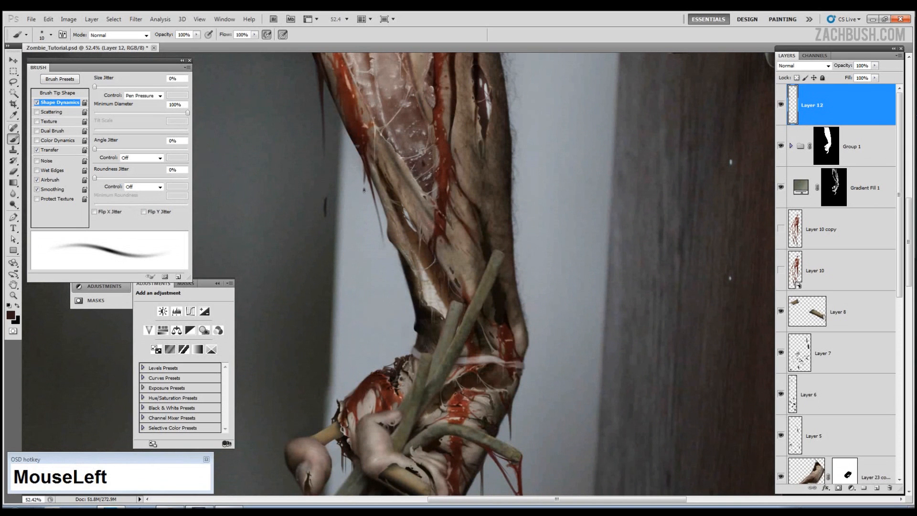
key("e")
mouse_move(440, 370)
left_mouse_down()
mouse_move(366, 174)
mouse_move(473, 88)
mouse_move(486, 95)
left_mouse_up()
key("b")
View the whole arm and save the document
left_click_drag(519, 212, 520, 225)
key("ctrl+minus")
key("ctrl+minus")
key("ctrl+minus")
key("ctrl+minus")
key("ctrl+s")
Paint a thin blood drip off the severed lower finger's right edge and trim it with the Eraser
key("z")
left_click_drag(499, 371, 494, 266)
key("b")
left_click_drag(455, 172, 462, 241)
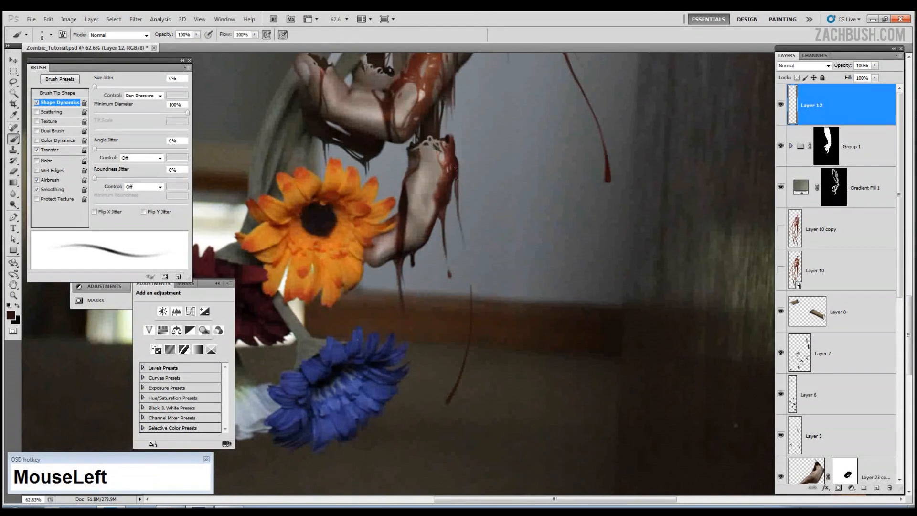
key("e")
left_click_drag(466, 257, 467, 263)
Add short blood strokes beside the severed lower finger and a long thin drip falling beneath it
key("b")
left_click_drag(454, 183, 459, 217)
left_click_drag(453, 142, 455, 152)
left_click(452, 137)
left_click_drag(473, 200, 446, 334)
Check the drips at several magnifications and clean up stray blood paint with the Eraser
key("ctrl+minus")
key("ctrl+minus")
key("ctrl+minus")
key("ctrl+plus")
key("ctrl+plus")
key("ctrl+plus")
key("b")
key("e")
mouse_move(399, 283)
left_mouse_down()
mouse_move(502, 236)
mouse_move(411, 288)
mouse_move(433, 308)
left_mouse_up()
Resample colours from the blood and paint further fine drip strokes on the drip layer
key("b")
left_click(404, 281, "alt")
mouse_move(397, 281)
left_mouse_down()
mouse_move(417, 291)
mouse_move(435, 322)
mouse_move(432, 305)
mouse_move(437, 350)
left_mouse_up()
left_click(420, 290, "alt")
left_click(433, 308, "alt")
mouse_move(431, 312)
left_mouse_down()
mouse_move(425, 300)
mouse_move(432, 312)
left_mouse_up()
left_click(427, 303, "alt")
left_click(433, 310, "alt")
left_click_drag(474, 239, 454, 229)
mouse_move(496, 309)
left_mouse_down()
mouse_move(542, 340)
mouse_move(523, 340)
mouse_move(540, 337)
mouse_move(529, 326)
mouse_move(540, 336)
mouse_move(499, 311)
left_mouse_up()
Touch up the blood drips with short brush strokes at varying brush sizes
key("]")
key("]")
key("]")
key("[")
key("[")
key("]")
key("]")
key("[")
key("]")
key("]")
key("]")
key("[")
key("[")
key("[")
mouse_move(425, 270)
left_mouse_down()
mouse_move(416, 274)
mouse_move(411, 261)
mouse_move(414, 278)
left_mouse_up()
key("[")
key("]")
key("]")
key("]")
key("[")
key("[")
key("[")
left_click_drag(426, 272, 412, 274)
key("]")
key("]")
key("]")
key("[")
key("[")
key("[")
key("[")
key("[")
mouse_move(501, 316)
left_mouse_down()
mouse_move(511, 322)
mouse_move(487, 314)
left_mouse_up()
key("]")
key("]")
key("]")
Expand Group 1, paint small touches on the Curves 2 layer mask, and save the document
left_click(791, 147)
left_click(852, 228)
left_click_drag(404, 270, 410, 265)
left_click_drag(535, 342, 541, 345)
key("[")
key("ctrl+0")
key("ctrl+s")
Show the image in full-screen mode with all panels hidden
left_click(145, 252)
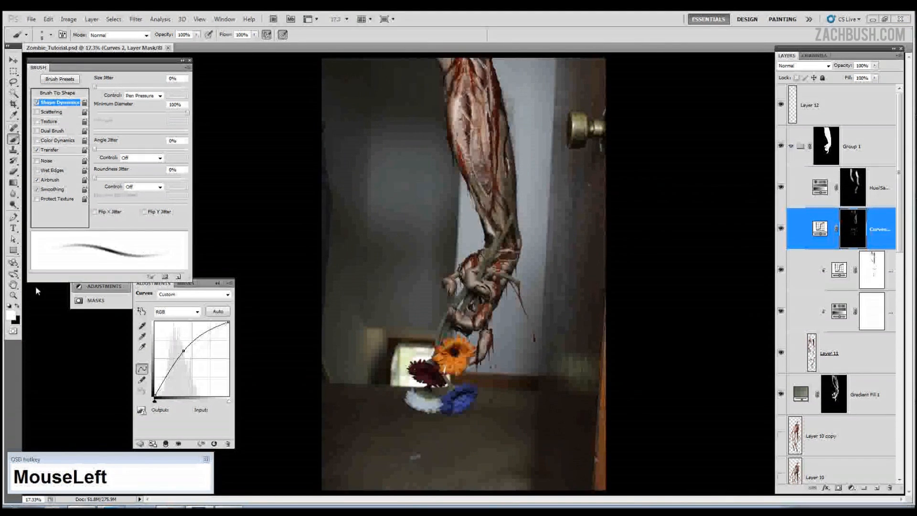
left_click(13, 296)
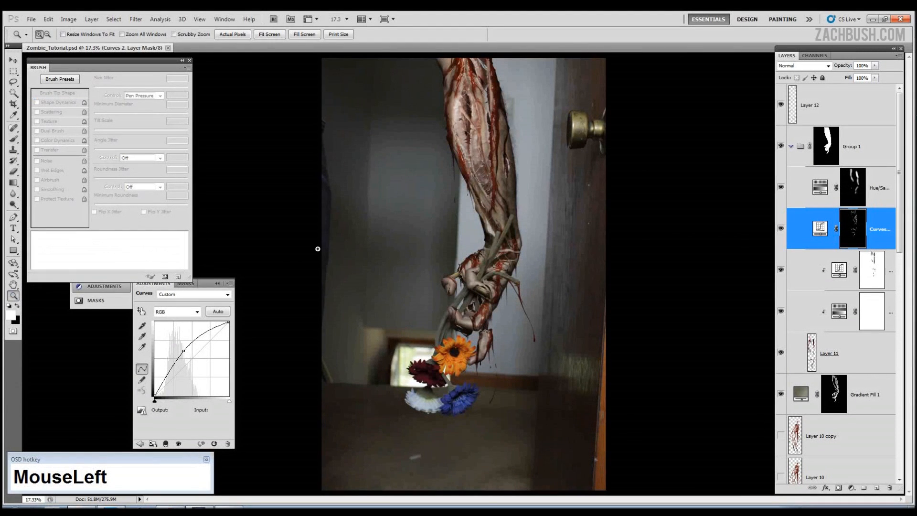
key("f")
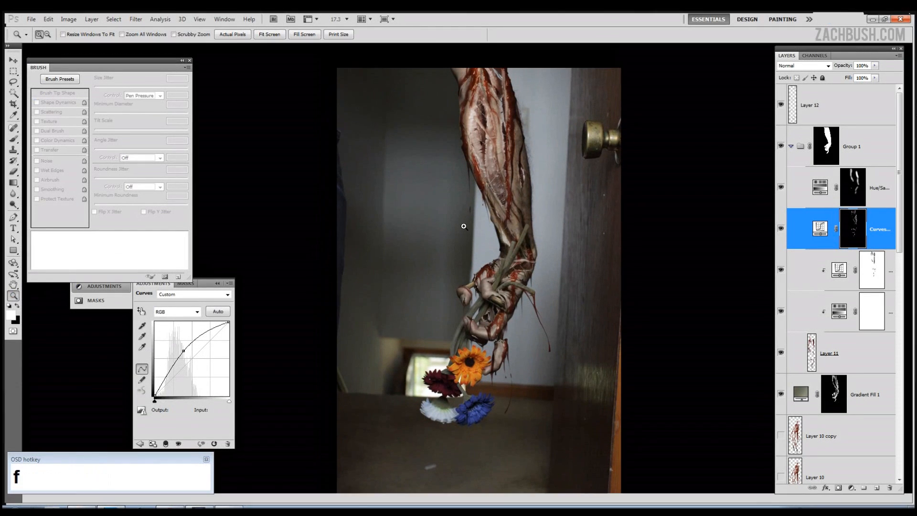
key("Tab")
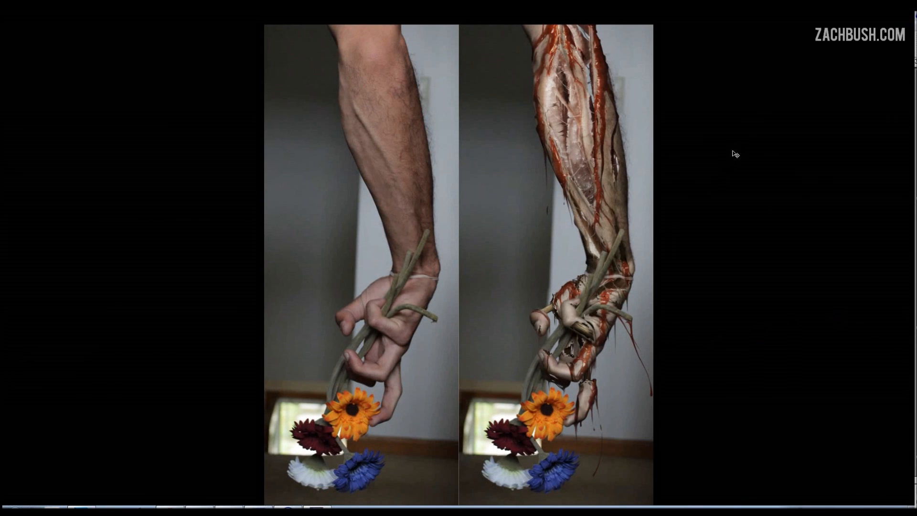
Compare the original and zombie arms side by side up close, from the hand to the forearm
key("ctrl+plus")
key("ctrl+plus")
key("ctrl+plus")
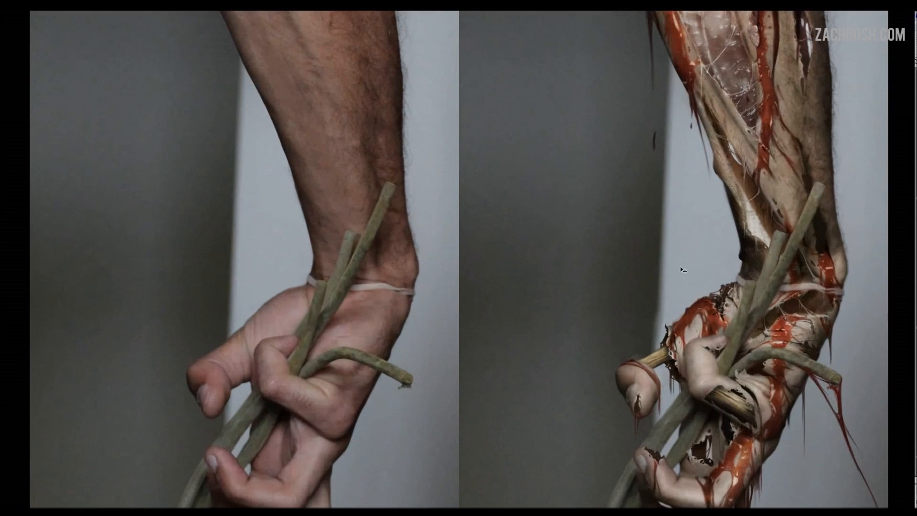
left_click_drag(681, 375, 671, 250)
key("ctrl+plus")
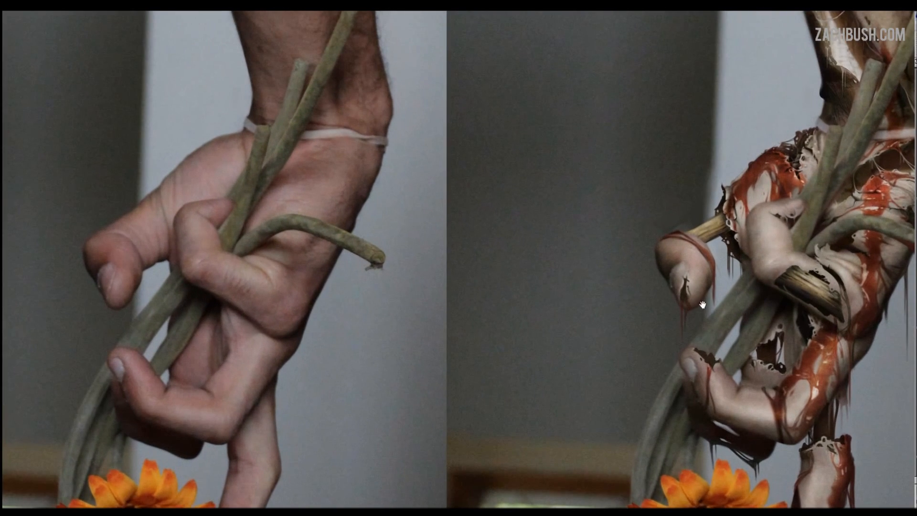
left_click_drag(699, 304, 657, 300)
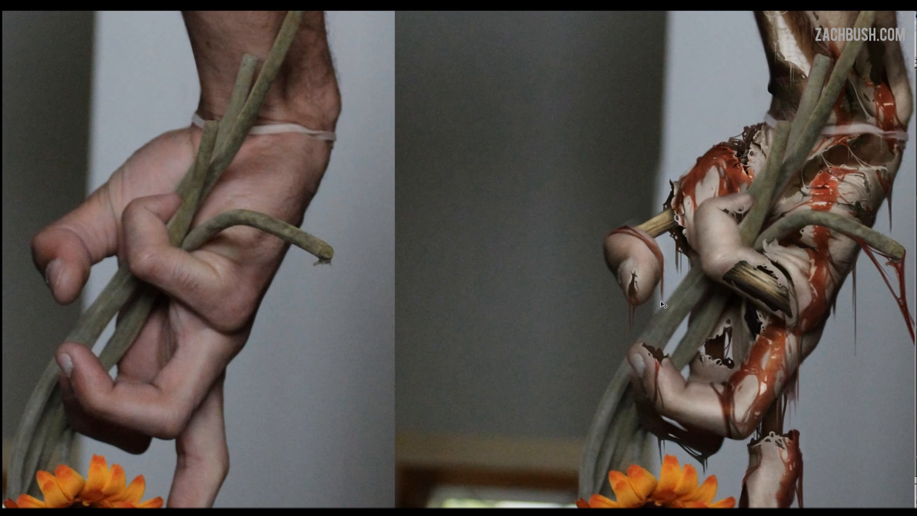
key("ctrl+minus")
left_click_drag(666, 175, 657, 303)
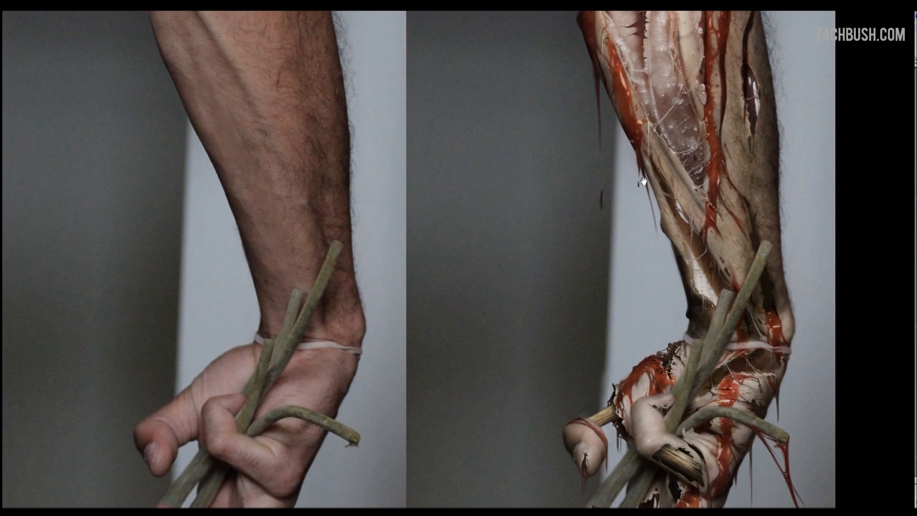